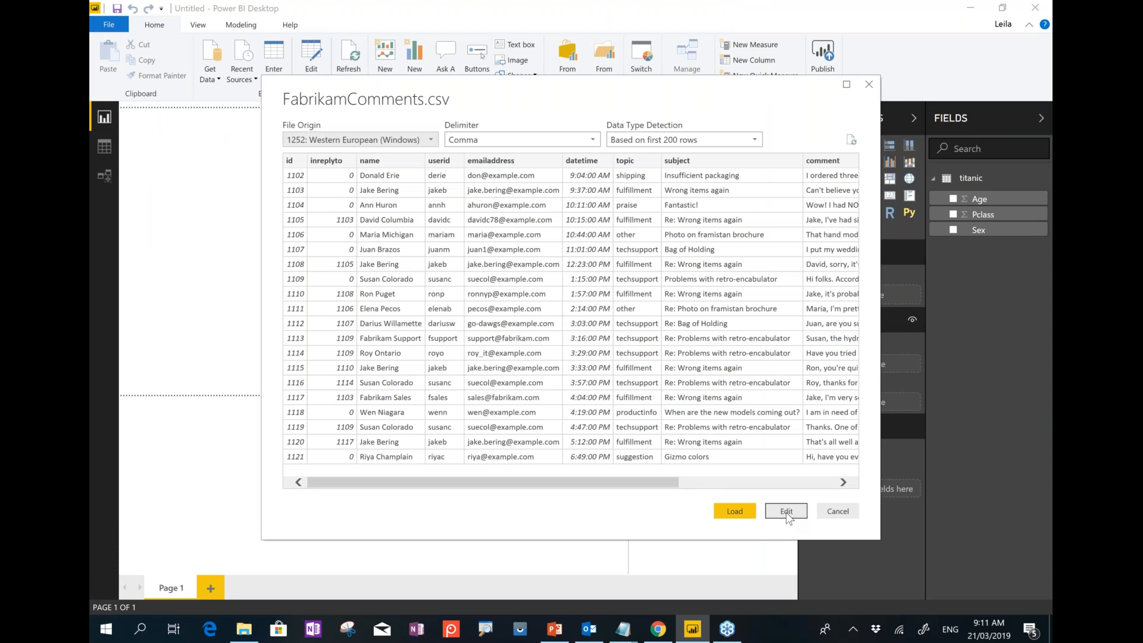
# Load FabrikamComments into Power Query and remove every column except subject and comment.
pyautogui.click(786, 512)
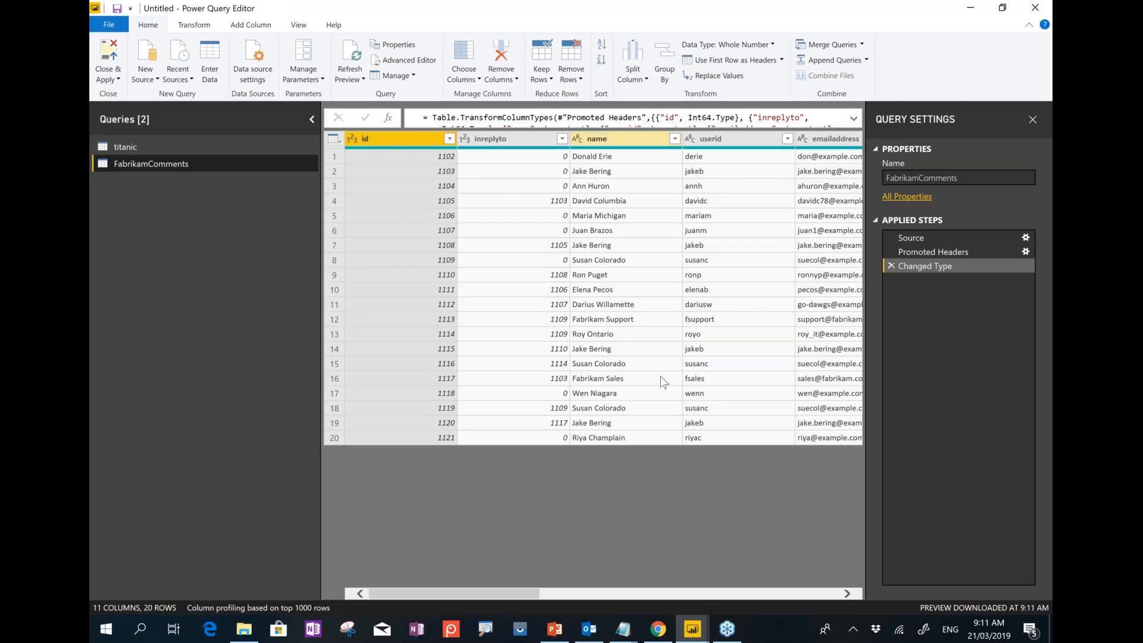
pyautogui.moveTo(548, 594); pyautogui.dragTo(738, 596)
pyautogui.click(613, 142)
pyautogui.keyDown('ctrl'); pyautogui.click(737, 135); pyautogui.keyUp('ctrl')
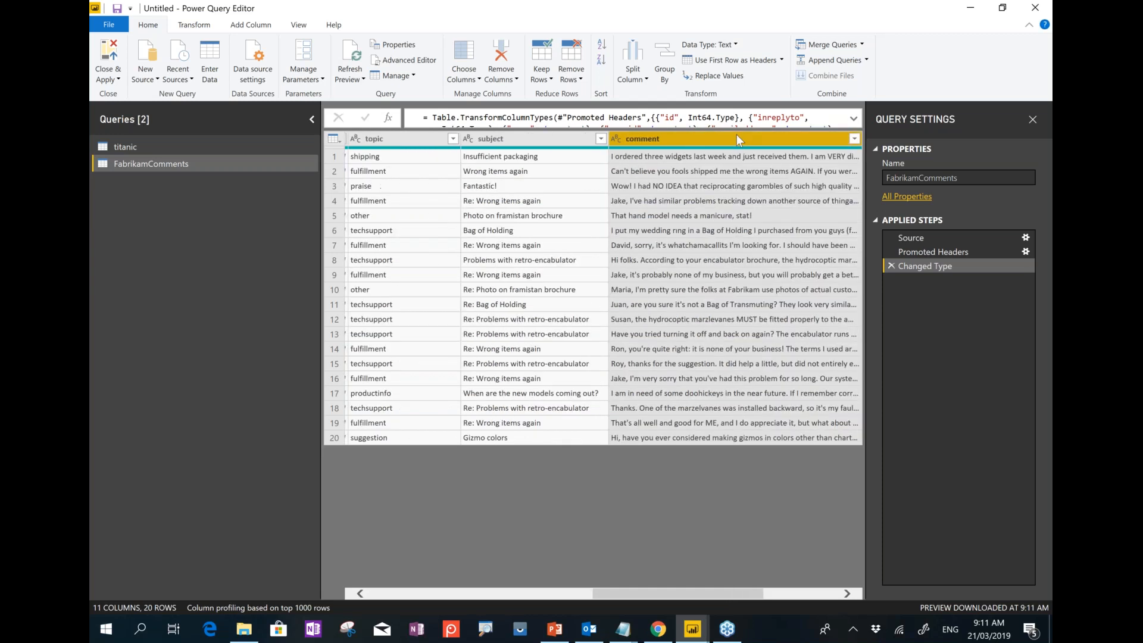
pyautogui.keyDown('ctrl'); pyautogui.click(587, 137); pyautogui.keyUp('ctrl')
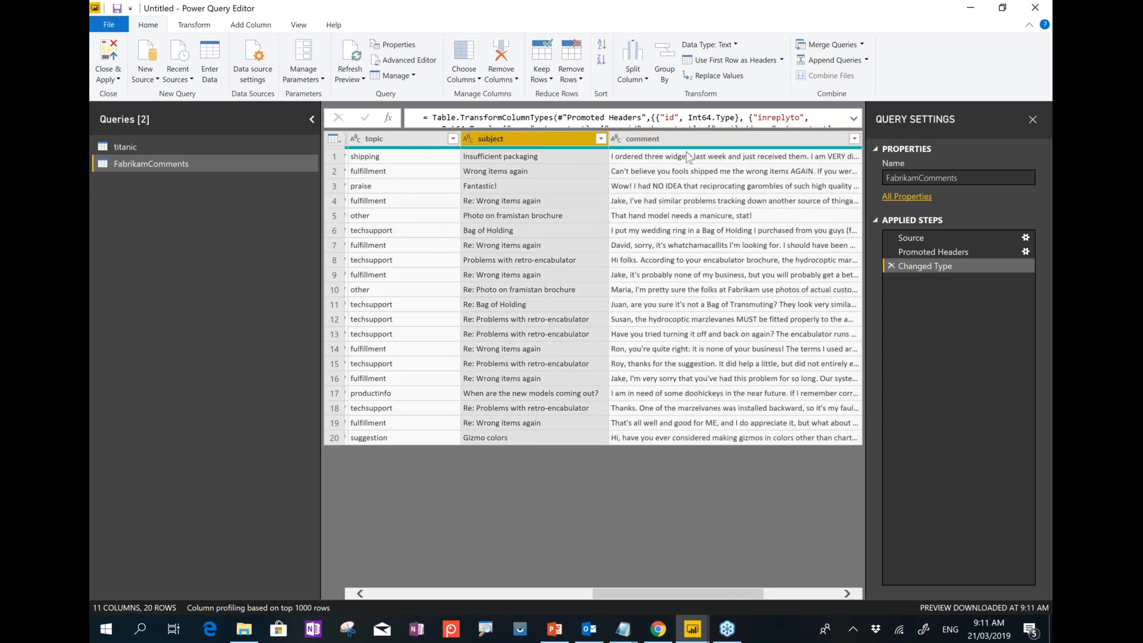
pyautogui.rightClick(684, 134)
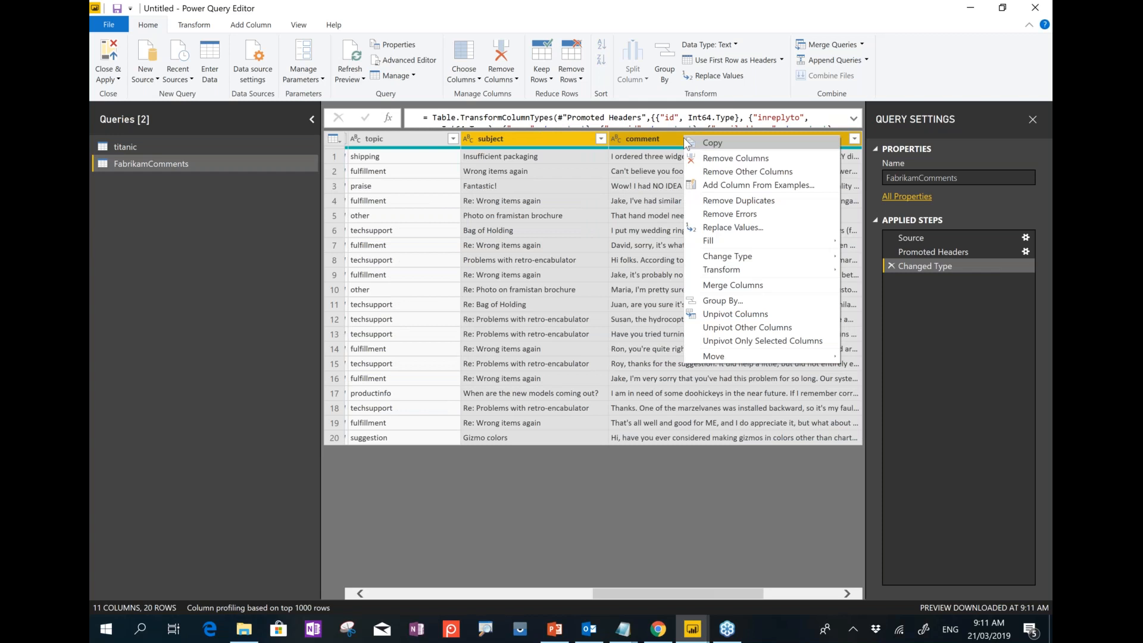
pyautogui.click(755, 174)
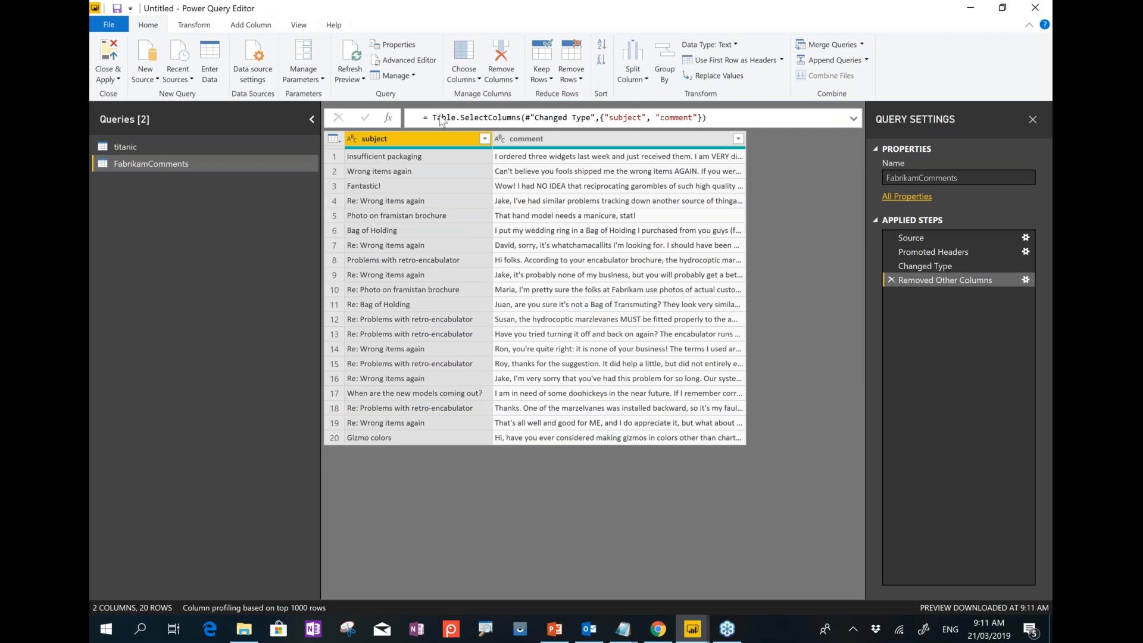
# Merge subject and comment into a space-separated Merged column, then switch to Azure's Language page.
pyautogui.click(200, 25)
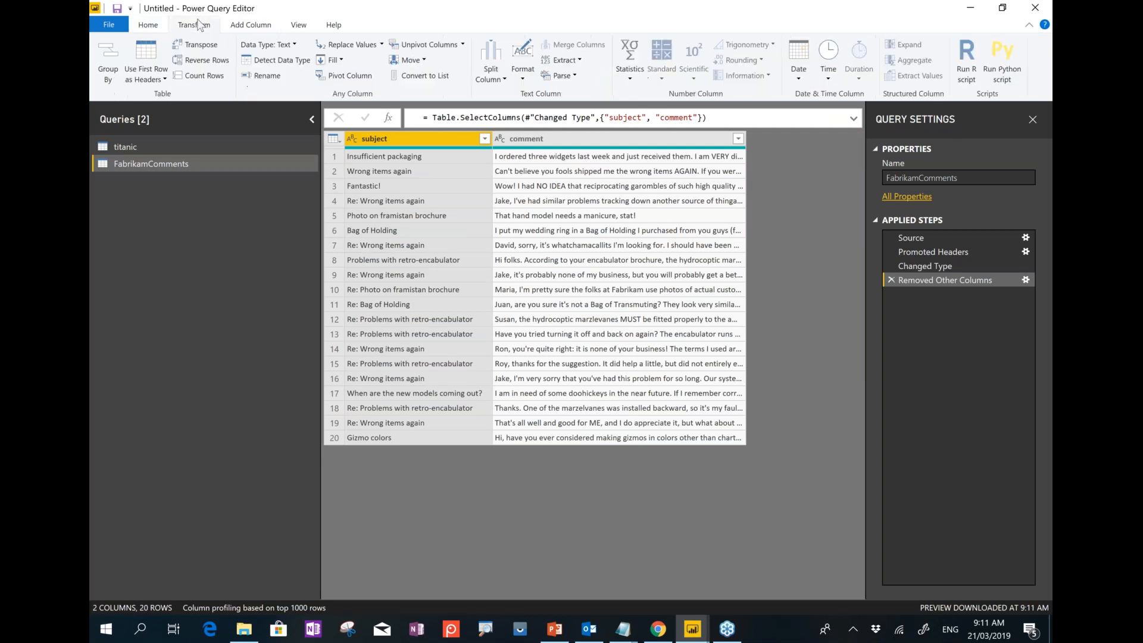
pyautogui.keyDown('ctrl'); pyautogui.click(524, 139); pyautogui.keyUp('ctrl')
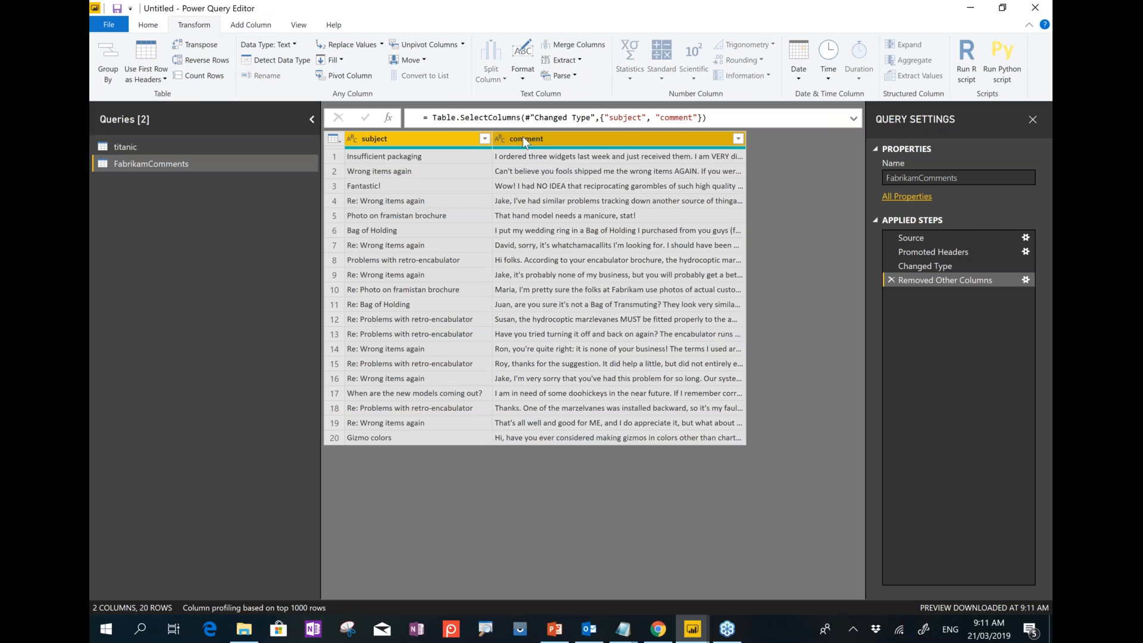
pyautogui.click(573, 45)
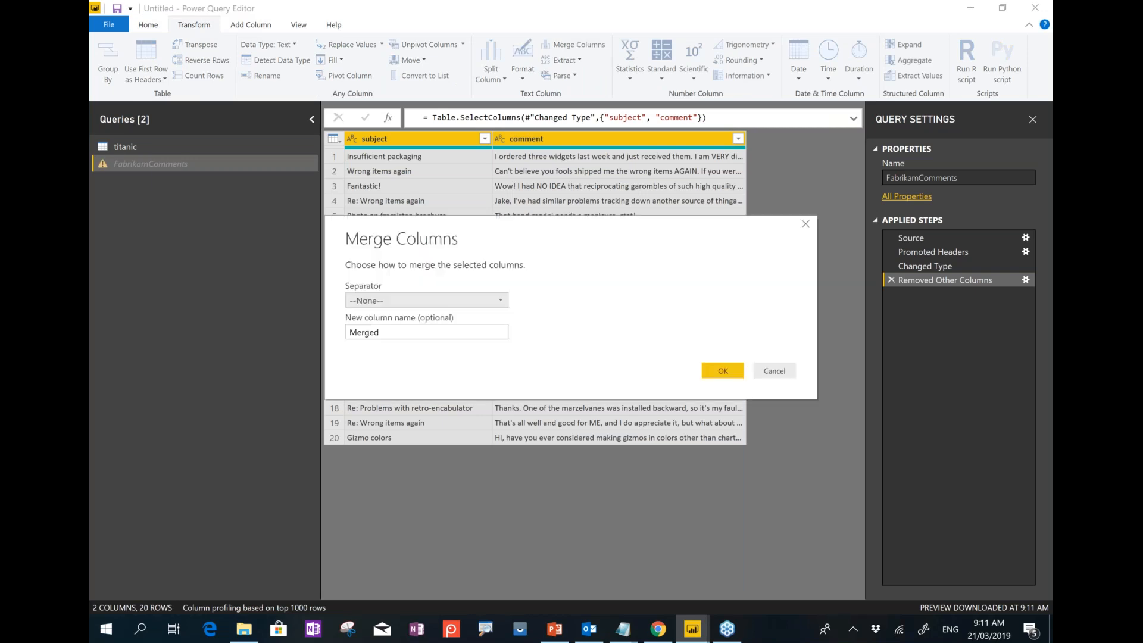
pyautogui.click(417, 300)
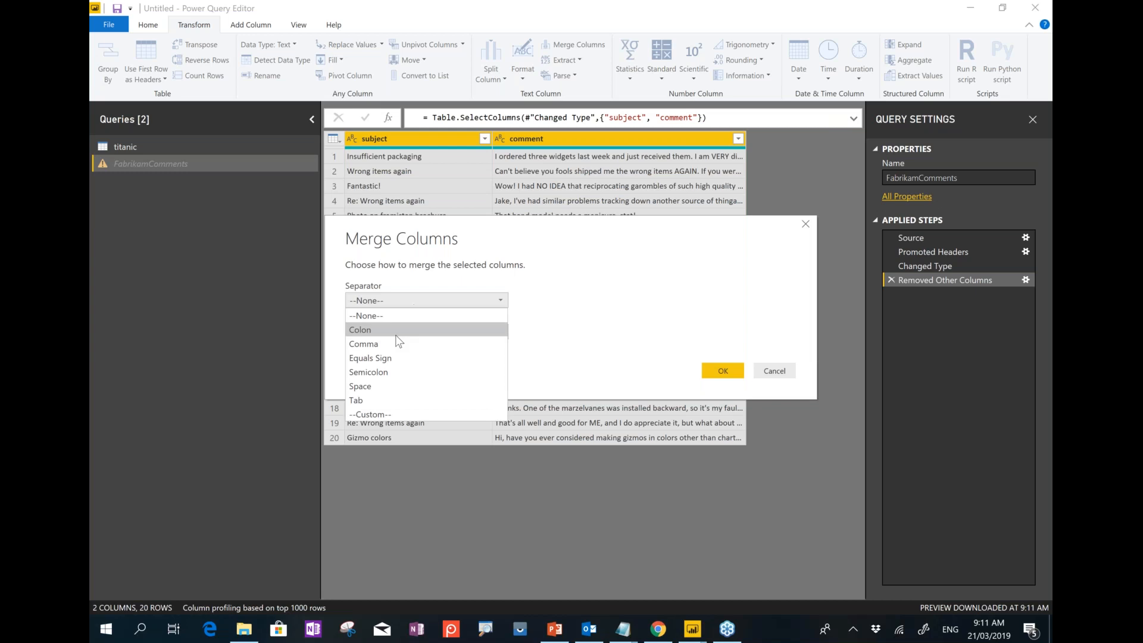
pyautogui.click(426, 385)
pyautogui.click(723, 370)
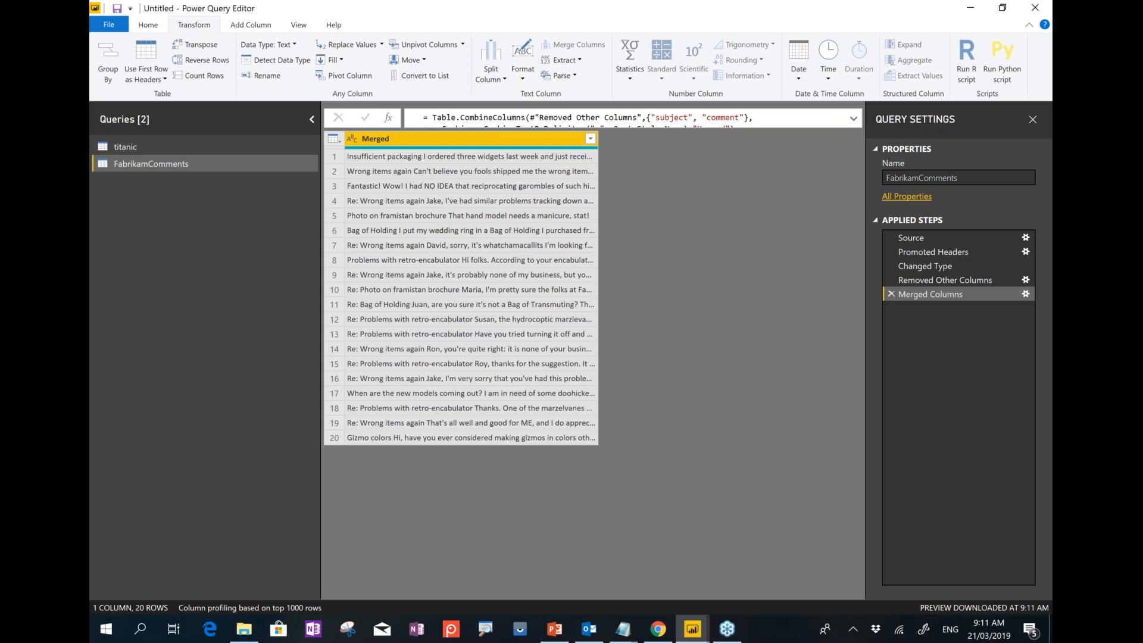
pyautogui.click(655, 629)
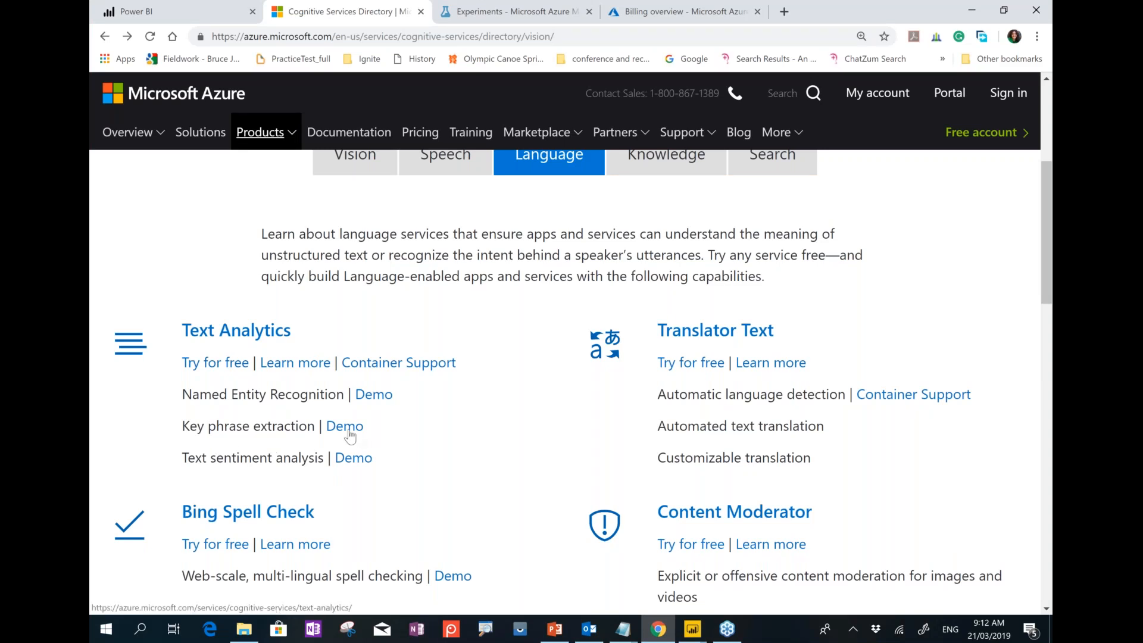
# Start the free Text Analytics guest trial with New Zealand as the country and accept the terms.
pyautogui.click(220, 368)
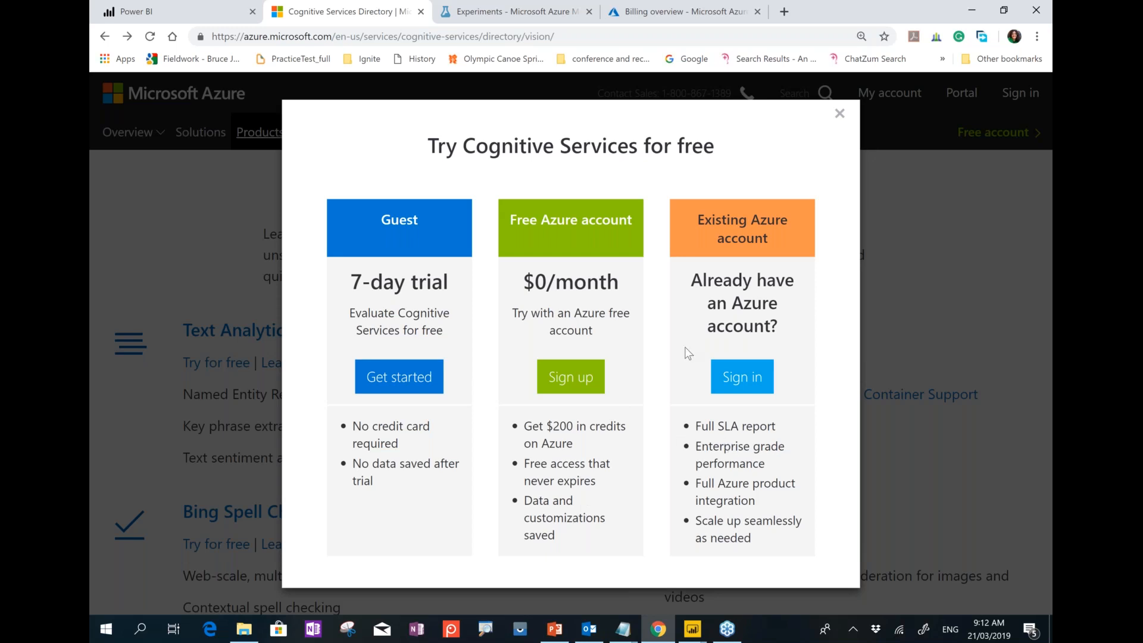
pyautogui.click(389, 379)
pyautogui.click(480, 386)
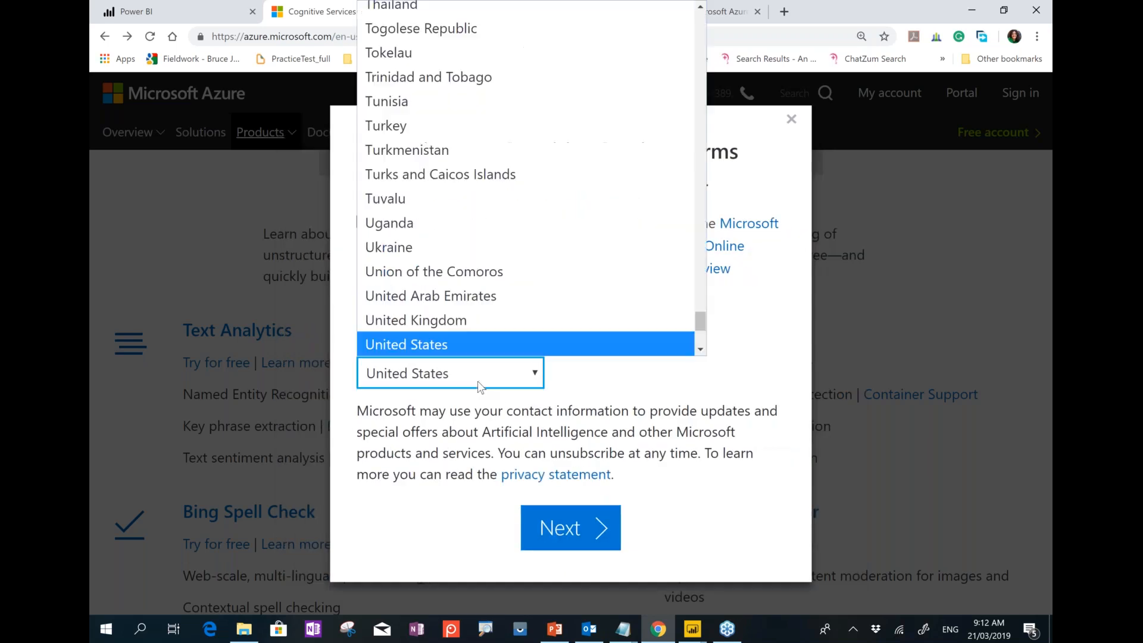
pyautogui.write('new')
pyautogui.press('Return')
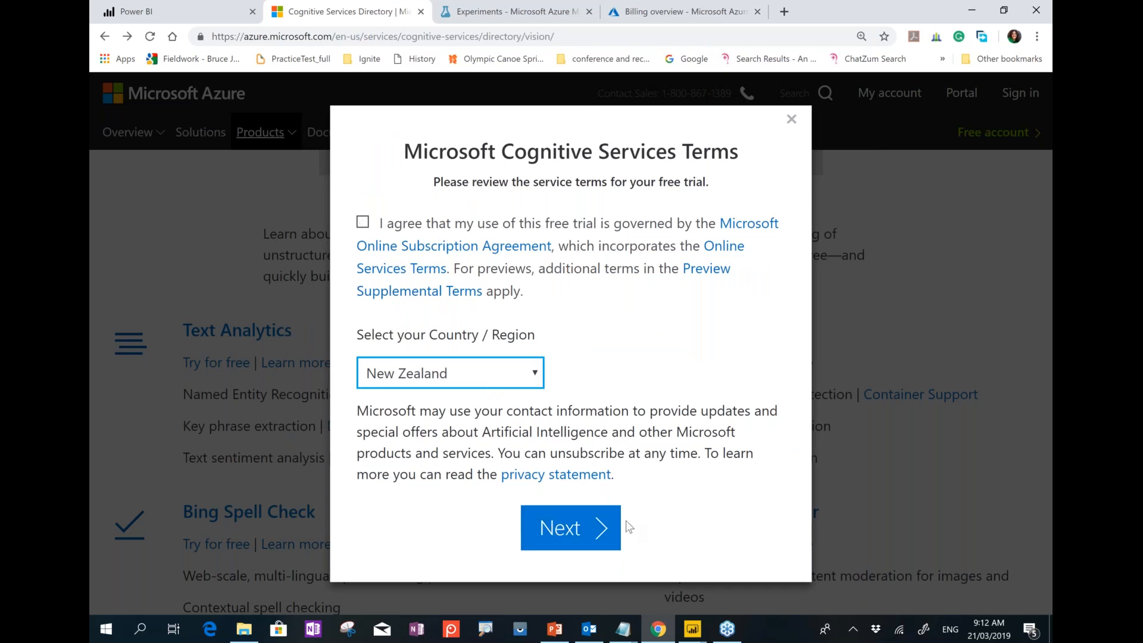
pyautogui.click(363, 221)
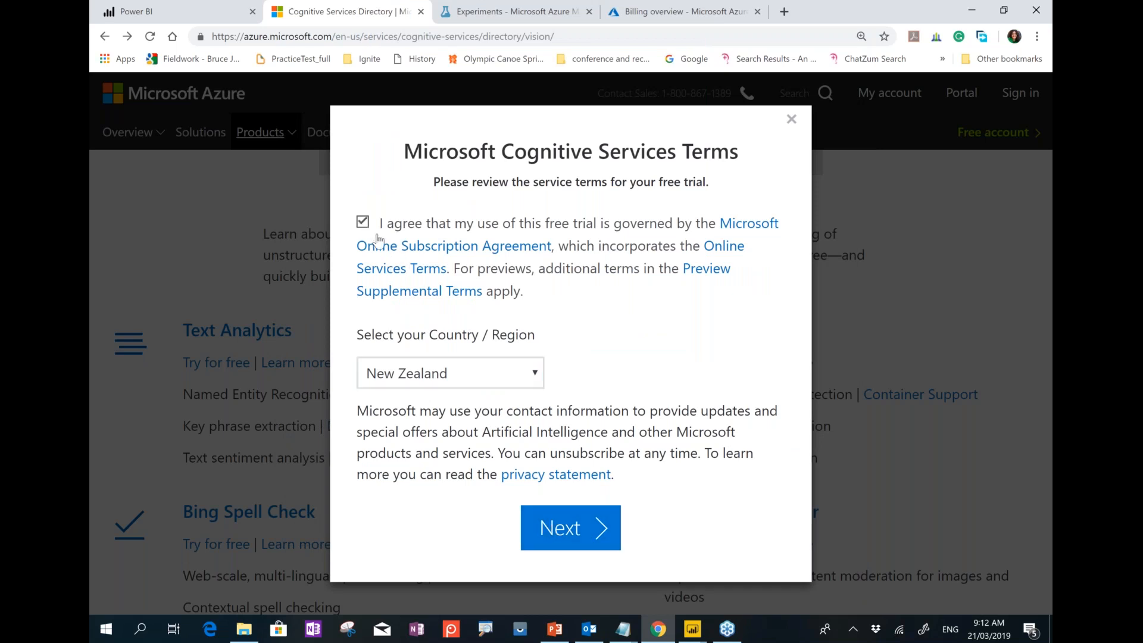
# Attempt the LinkedIn sign-in, then cancel and return to the Try Cognitive Services page.
pyautogui.click(592, 529)
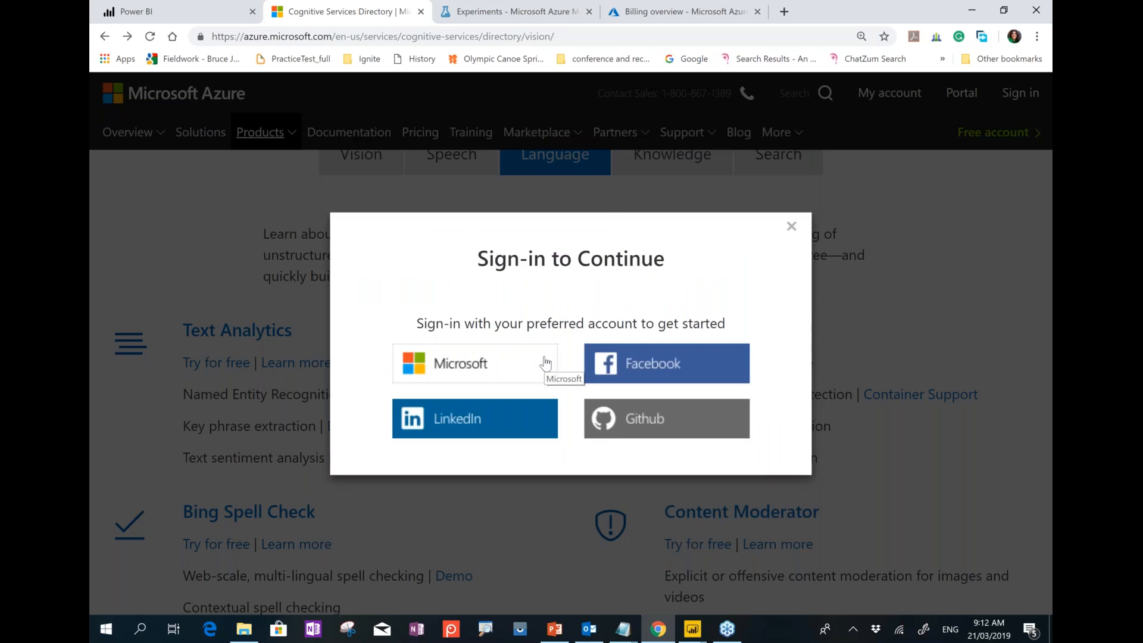
pyautogui.click(474, 418)
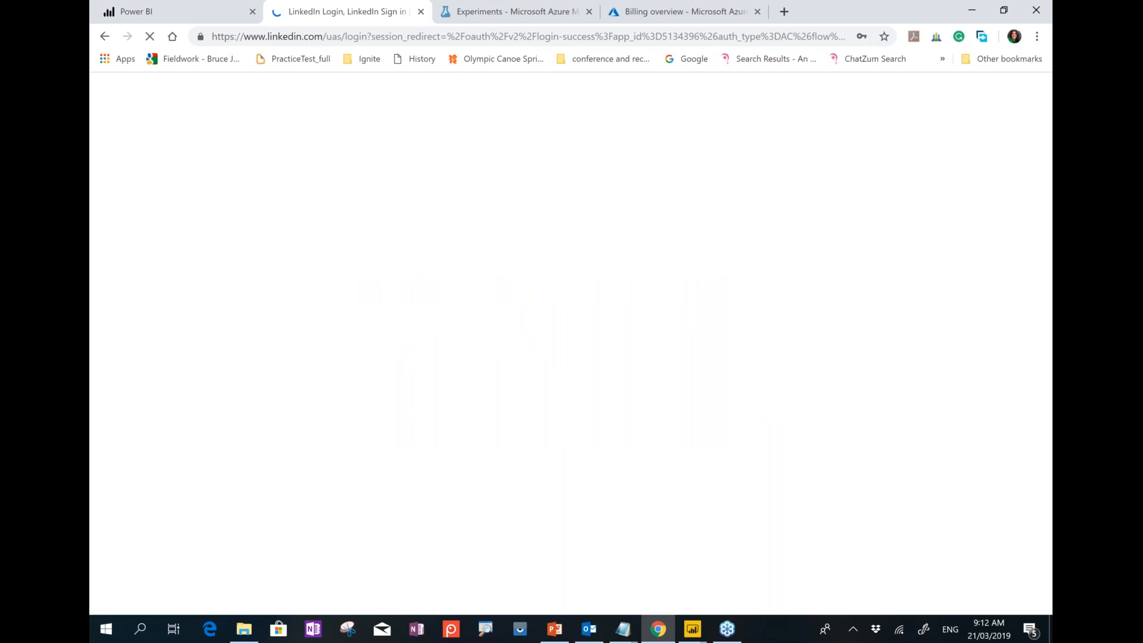
pyautogui.click(598, 354)
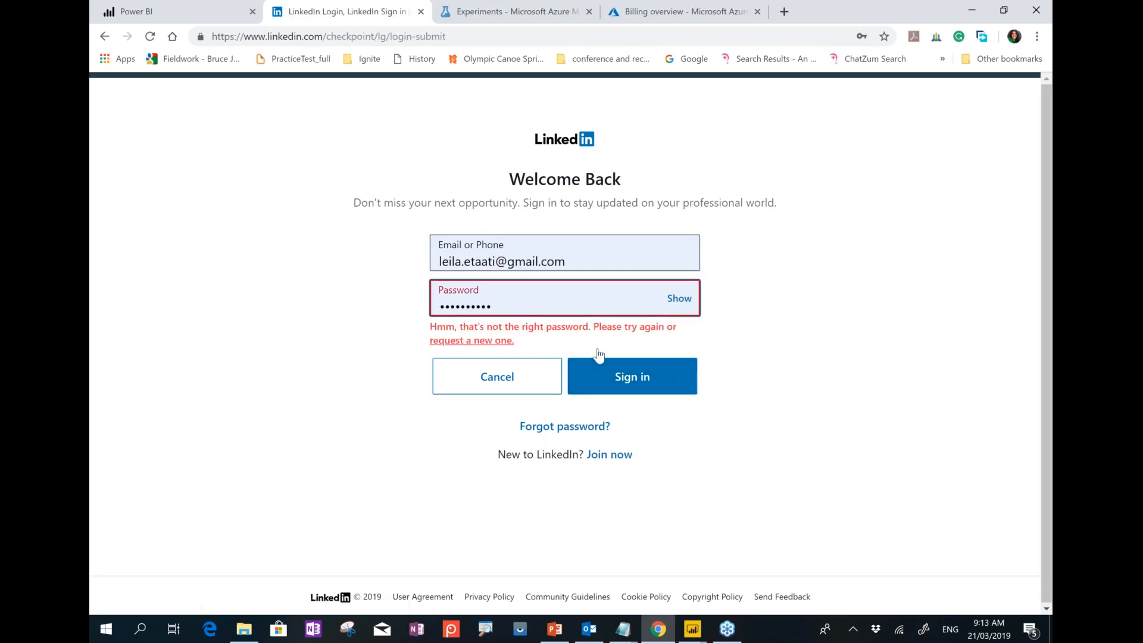
pyautogui.click(529, 386)
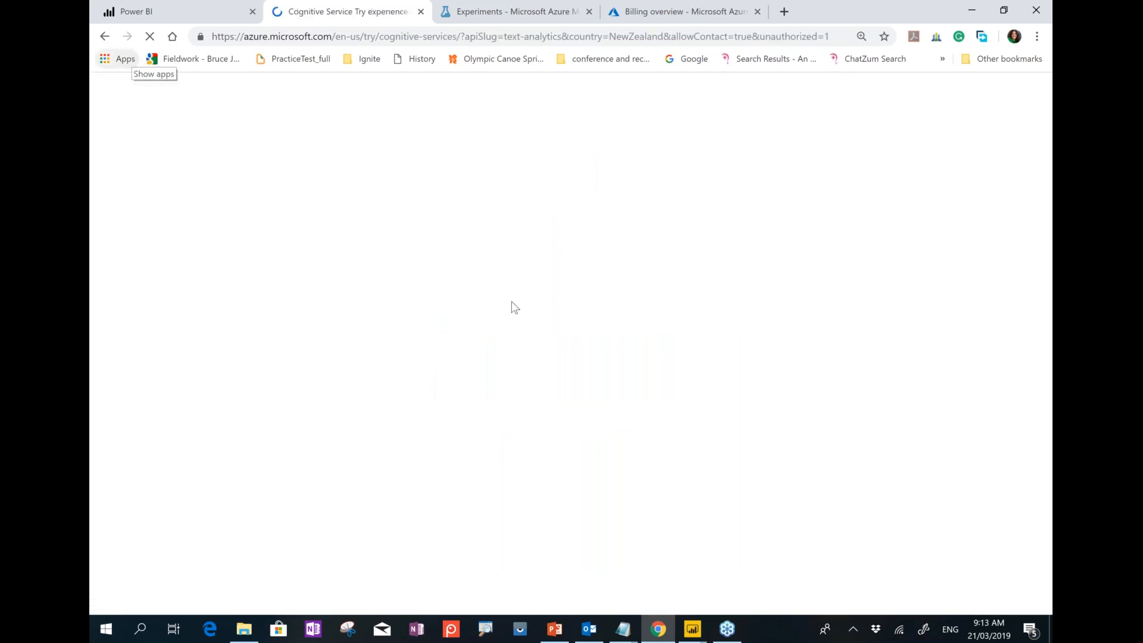
pyautogui.scroll(-5, 390, 310)
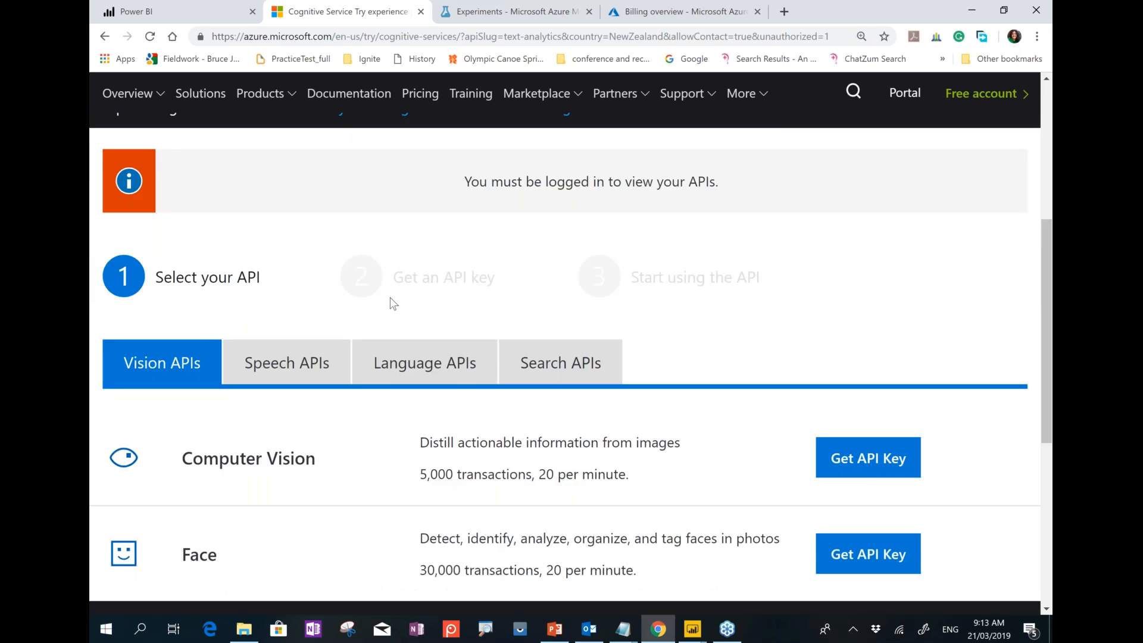
pyautogui.scroll(5, 393, 304)
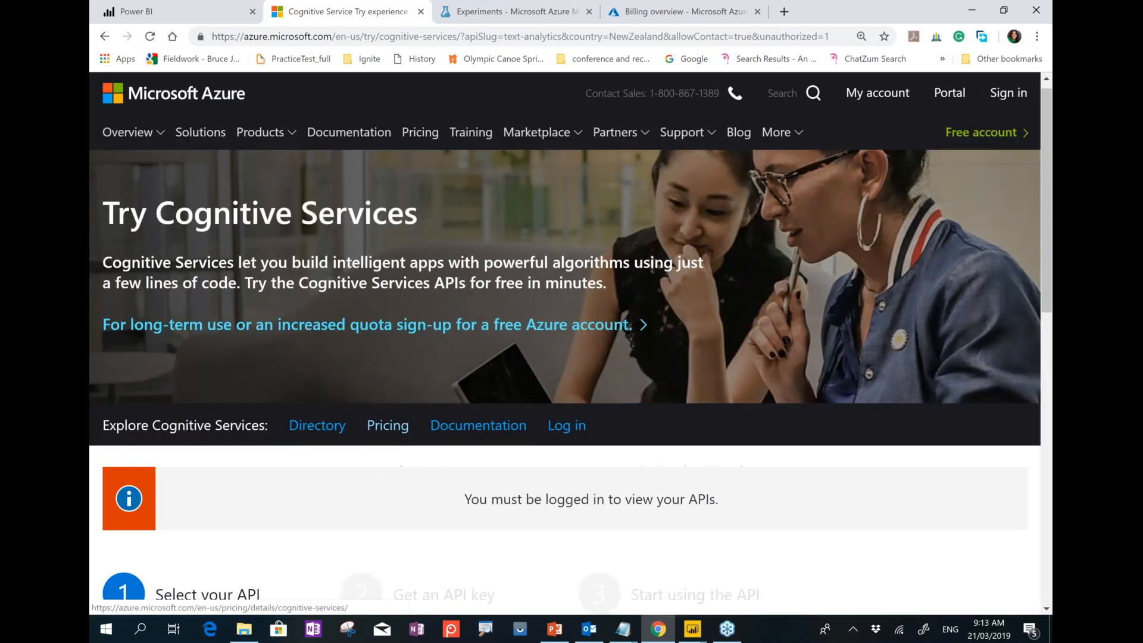
pyautogui.click(684, 12)
# Navigate the Azure portal to the existing TextAnalysis resource's overview.
pyautogui.click(124, 153)
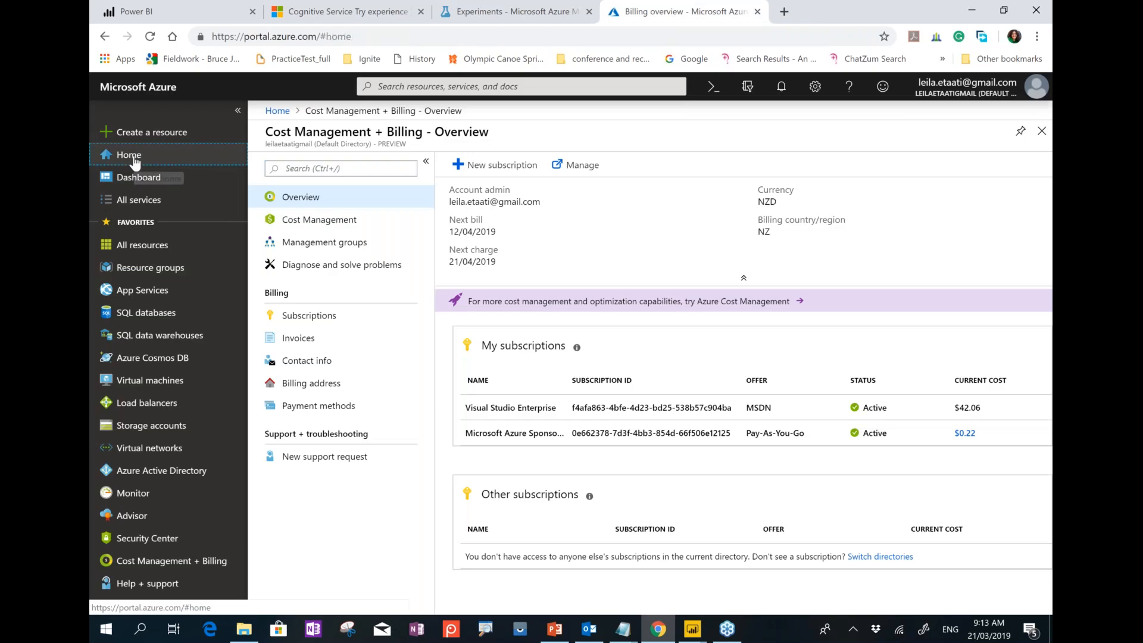
pyautogui.click(124, 136)
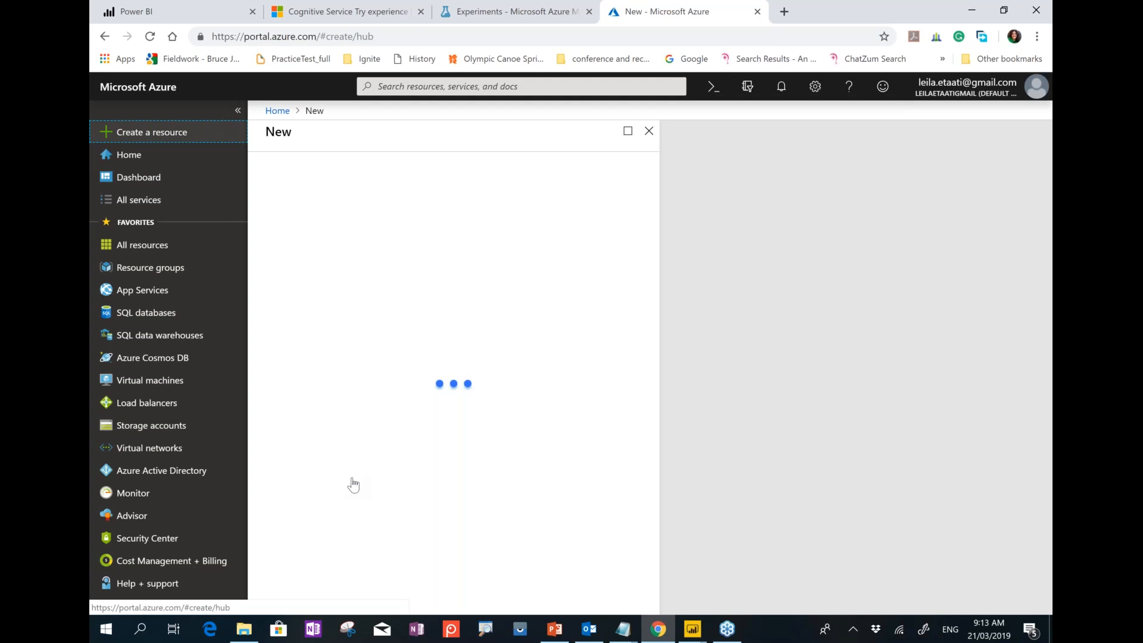
pyautogui.click(347, 458)
pyautogui.click(348, 459)
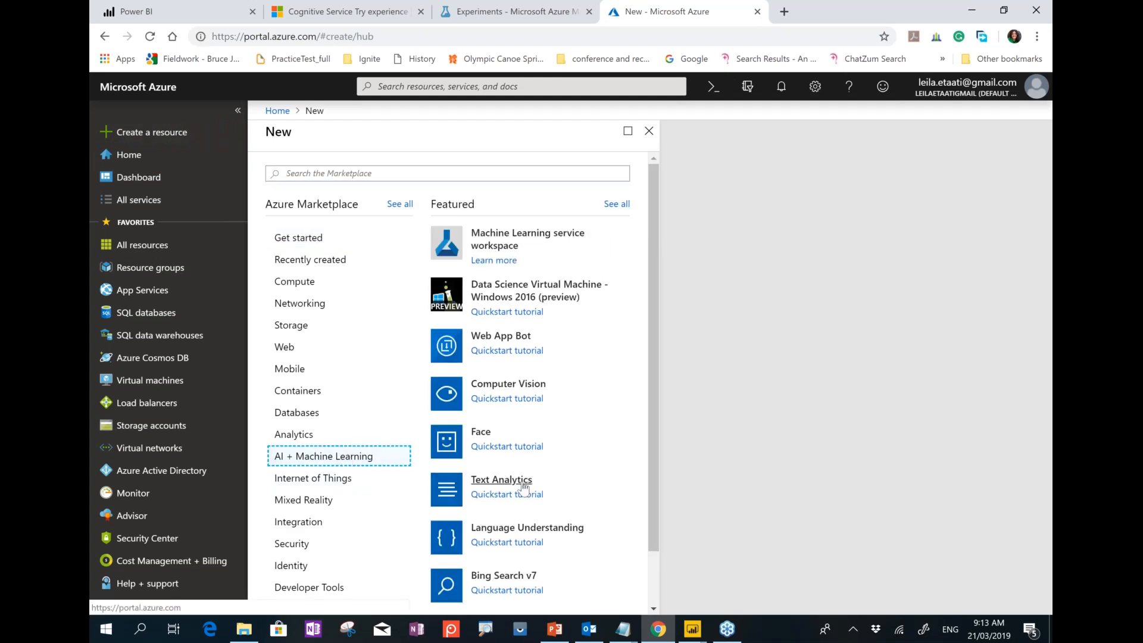
pyautogui.click(277, 111)
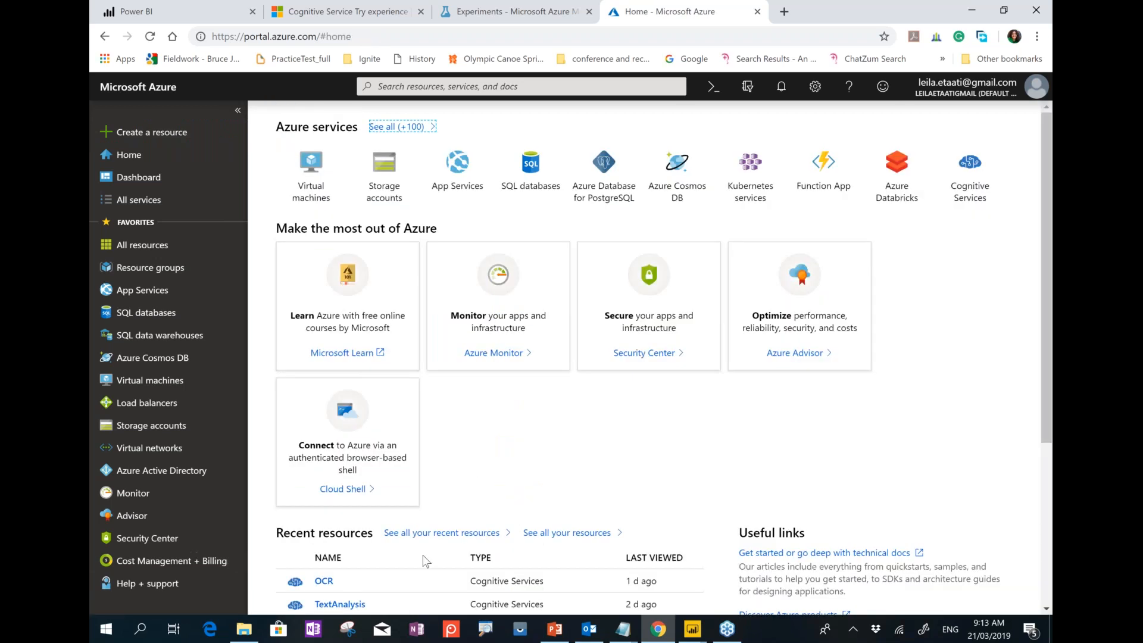
pyautogui.scroll(-3, 417, 536)
pyautogui.click(352, 451)
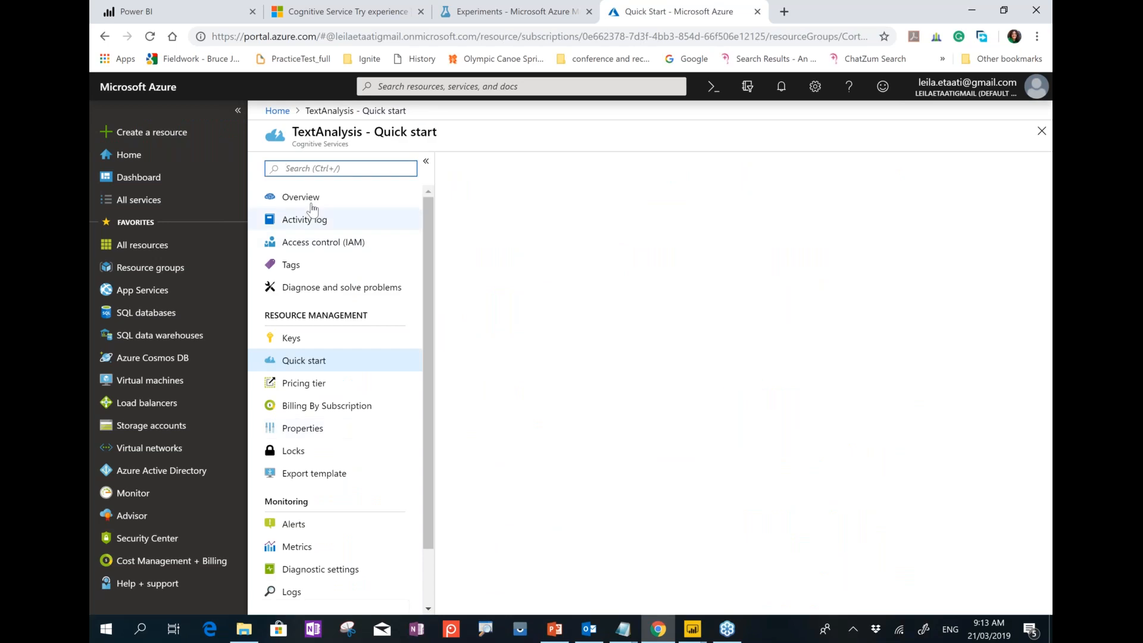
pyautogui.click(367, 201)
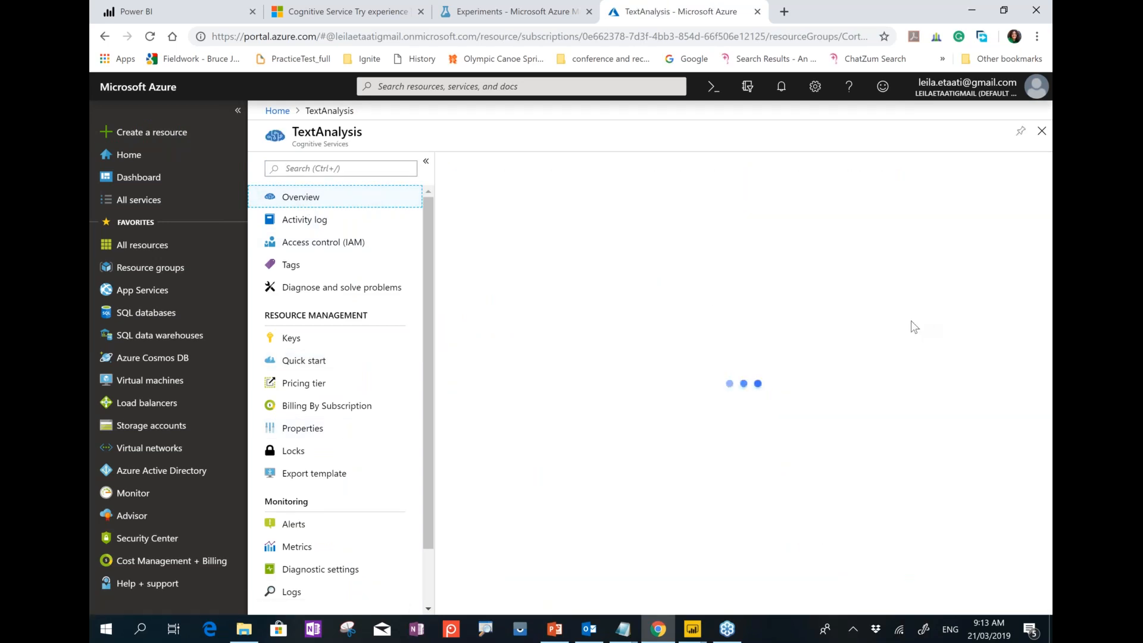
# Copy the TextAnalysis endpoint URL and return to the Power Query Editor.
pyautogui.click(860, 280)
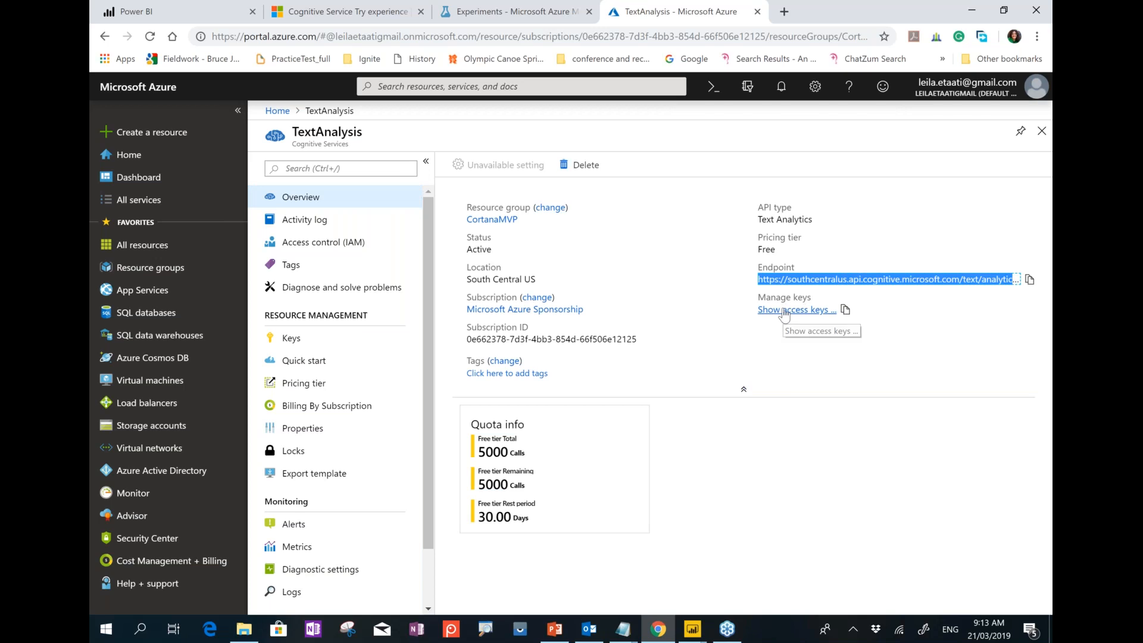
pyautogui.click(843, 310)
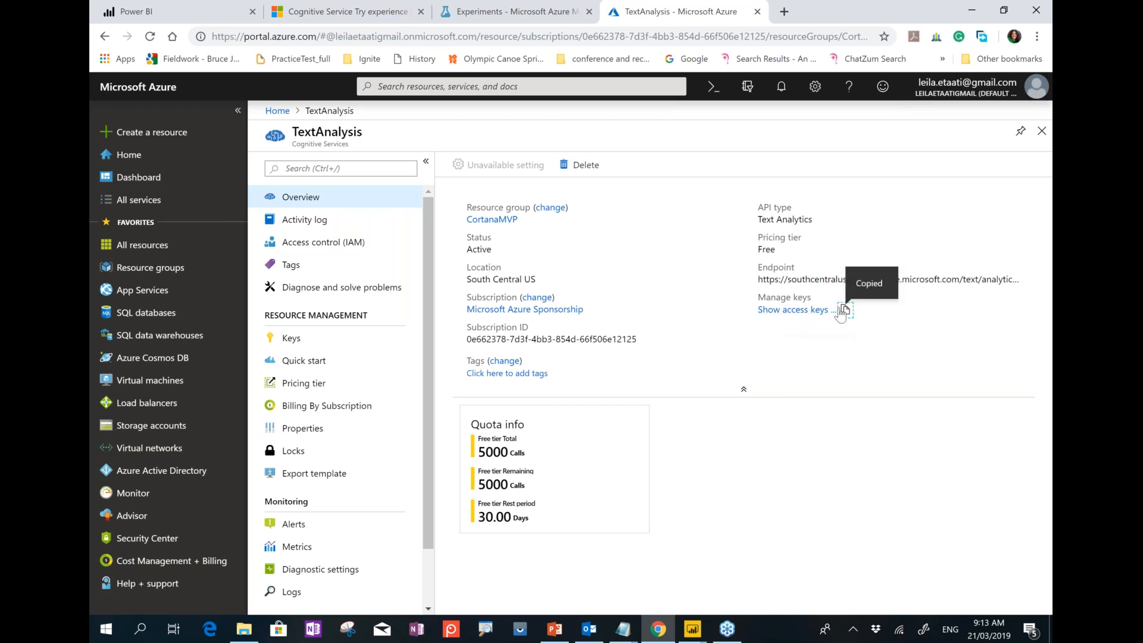
pyautogui.click(844, 311)
pyautogui.click(820, 313)
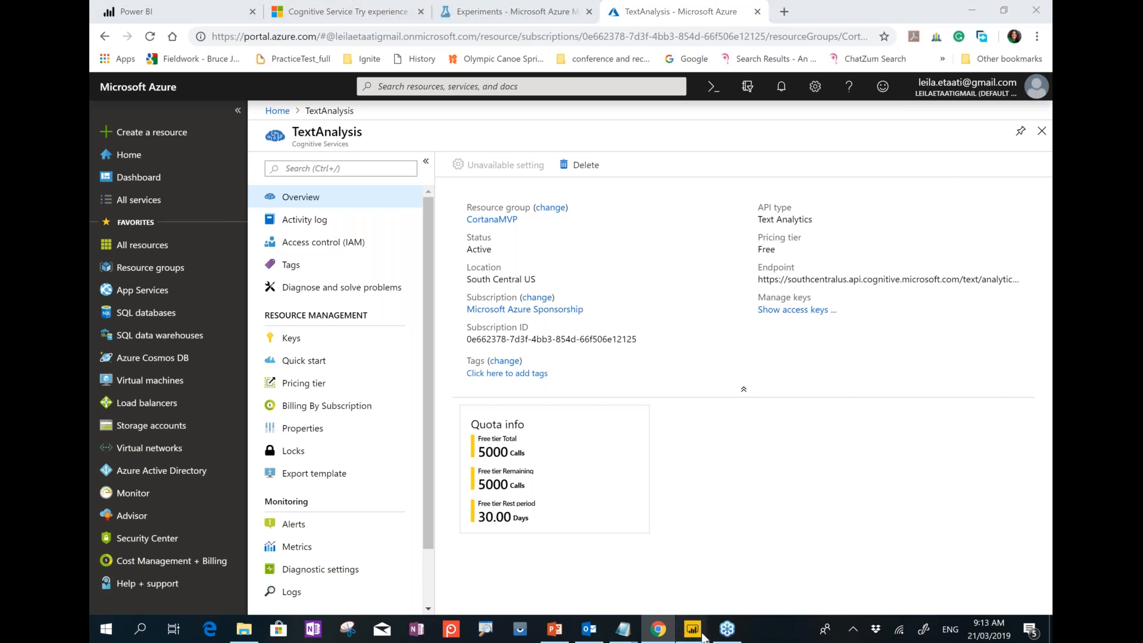
pyautogui.moveTo(703, 636)
pyautogui.click(746, 573)
# Create a blank query and rename it to KeywirdExtraction.
pyautogui.rightClick(150, 211)
pyautogui.moveTo(208, 235)
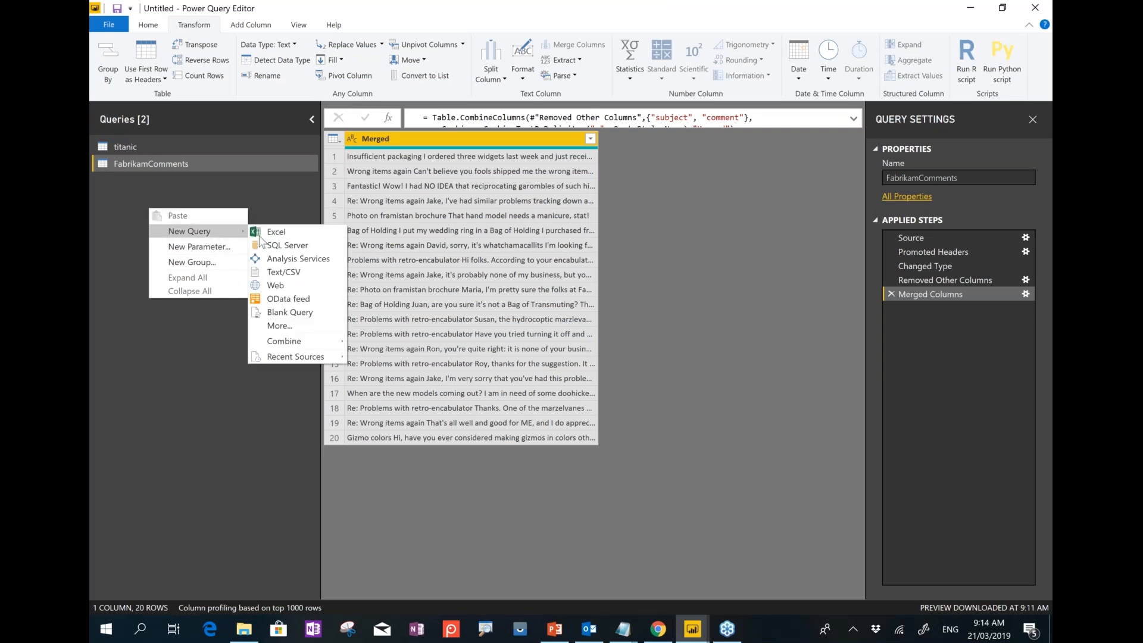
pyautogui.click(293, 313)
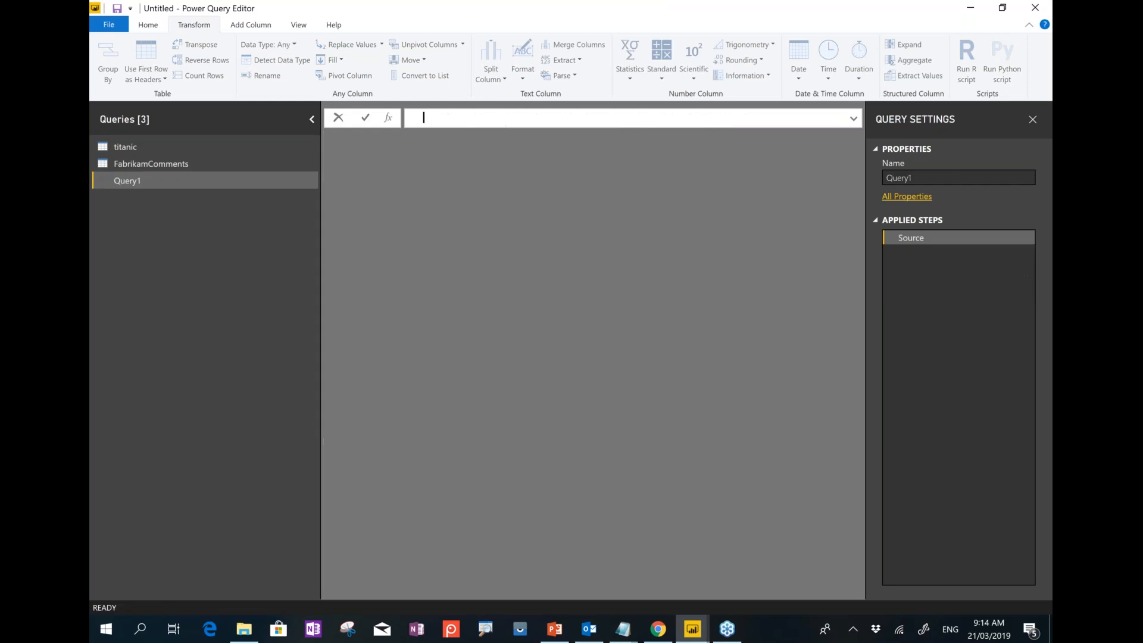
pyautogui.doubleClick(136, 181)
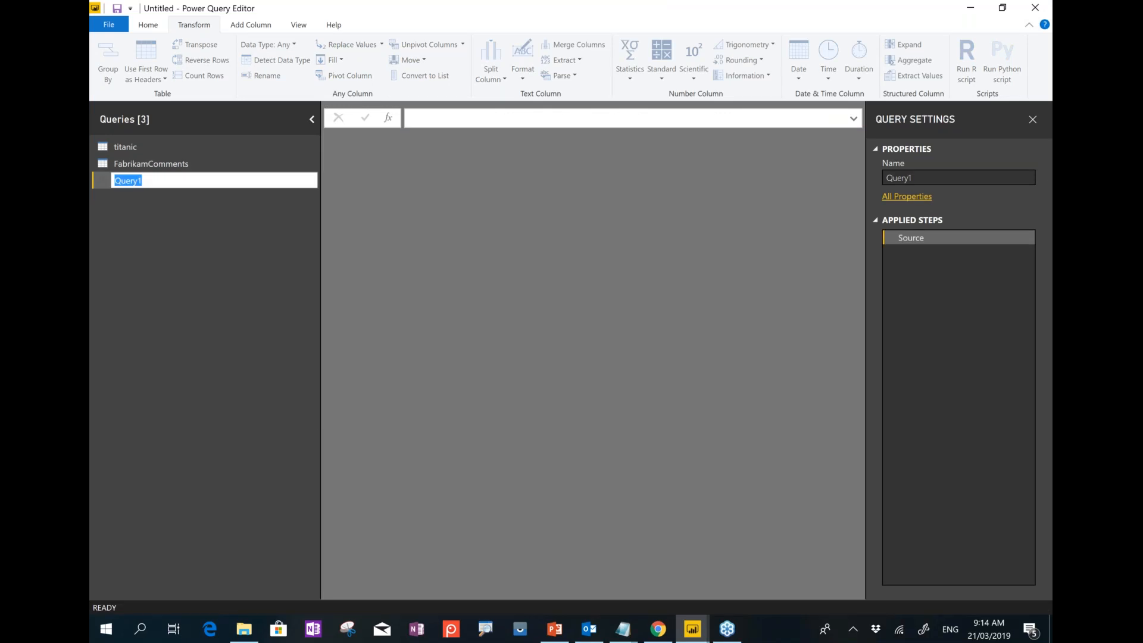
pyautogui.write('Snetiment')
pyautogui.press('Return')
pyautogui.doubleClick(227, 176)
pyautogui.write('KeywirdExtraction')
pyautogui.press('Return')
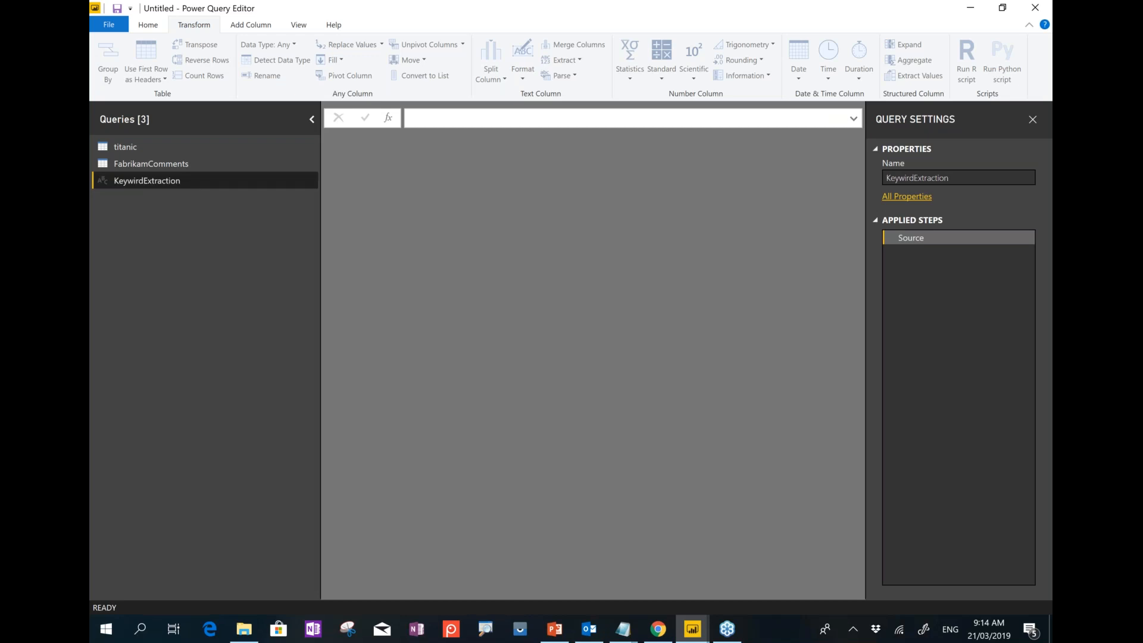
pyautogui.click(147, 24)
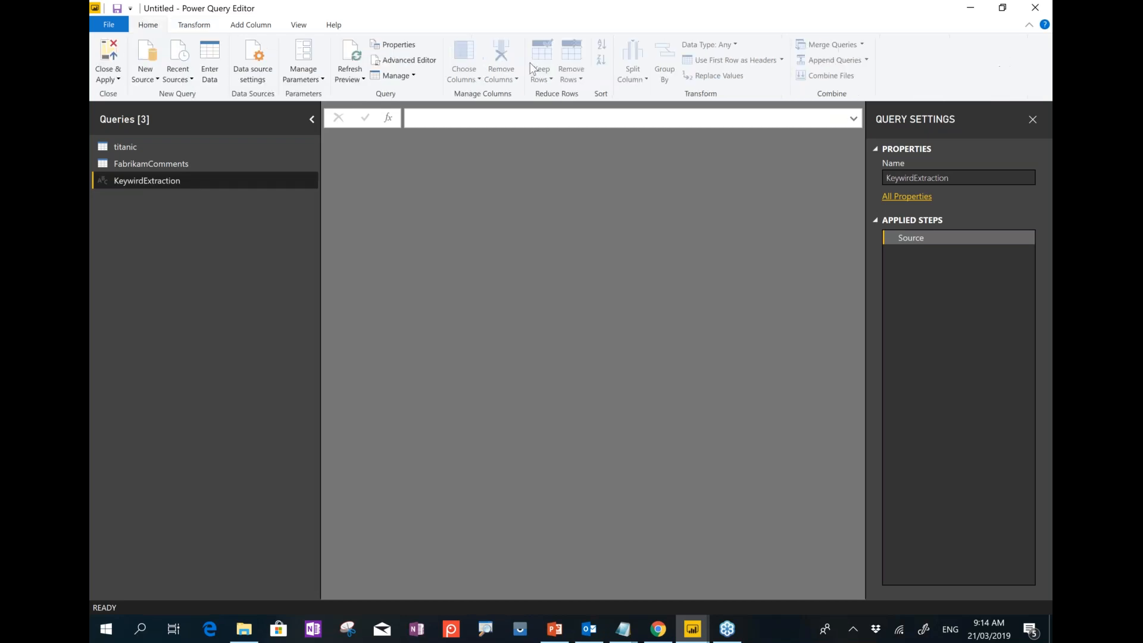
# Replace the blank query's placeholder code in Advanced Editor with the pasted keyPhrases M function.
pyautogui.click(410, 60)
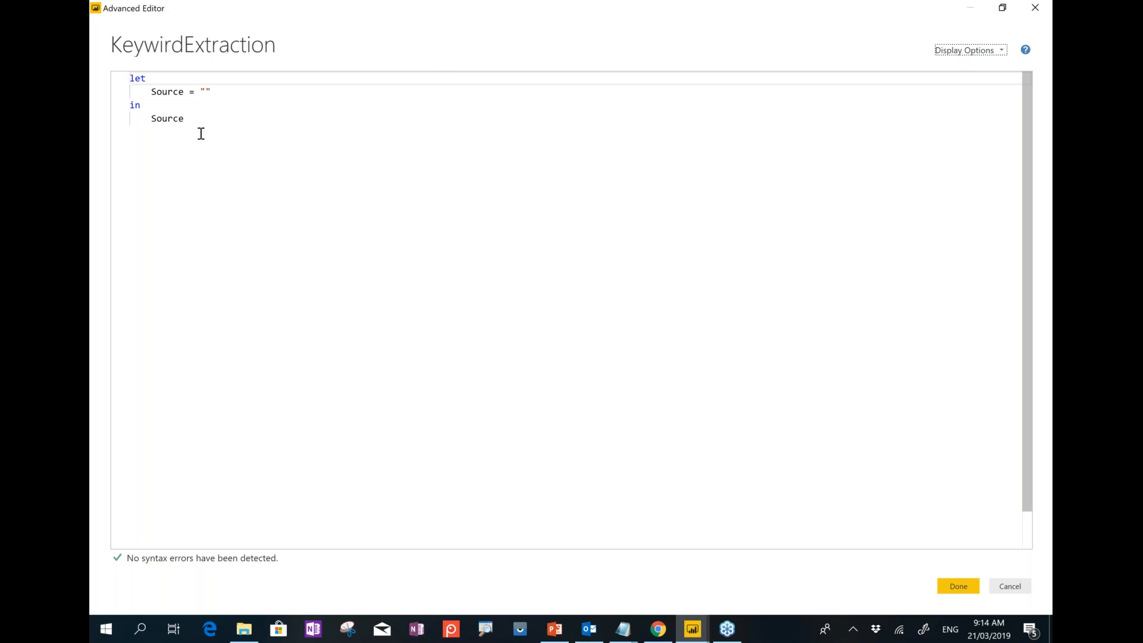
pyautogui.moveTo(201, 133); pyautogui.dragTo(97, 51)
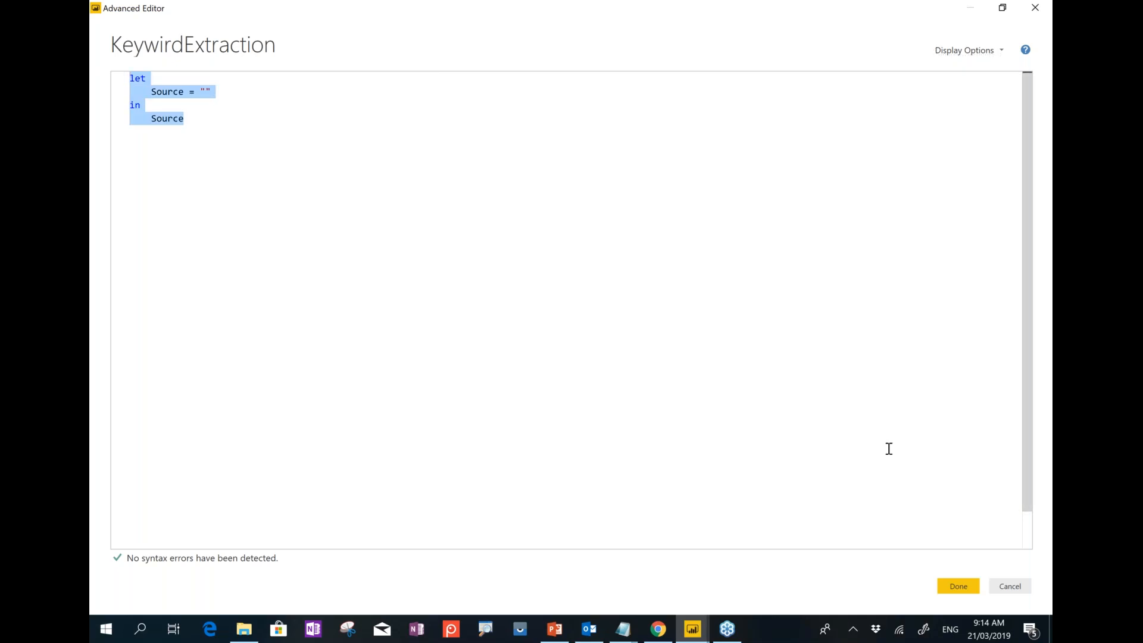
pyautogui.click(1005, 587)
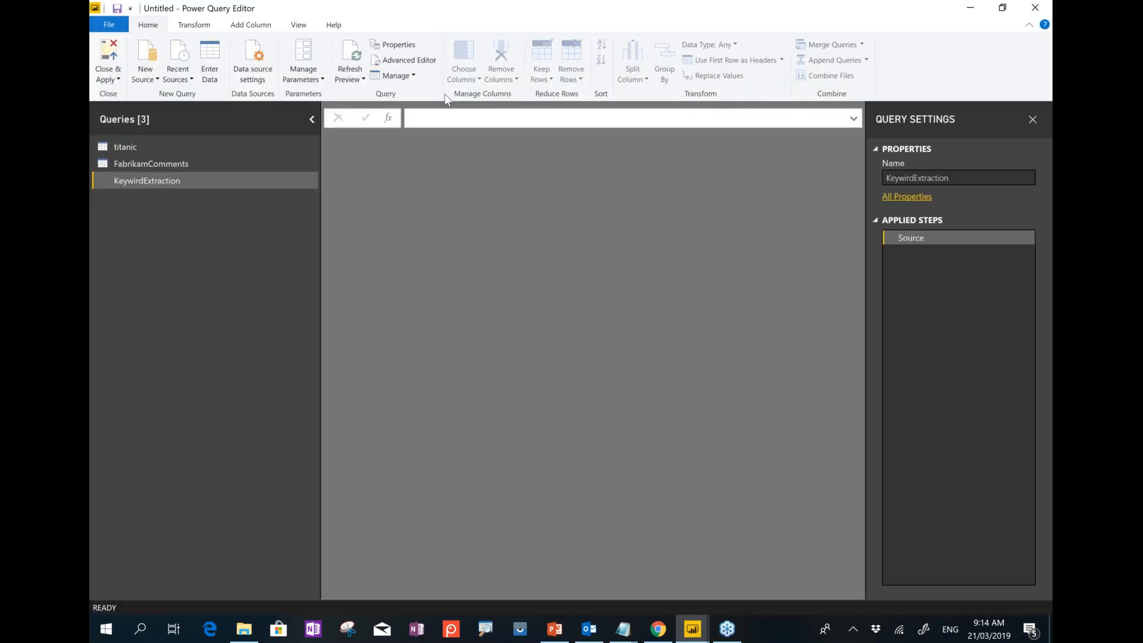
pyautogui.click(426, 63)
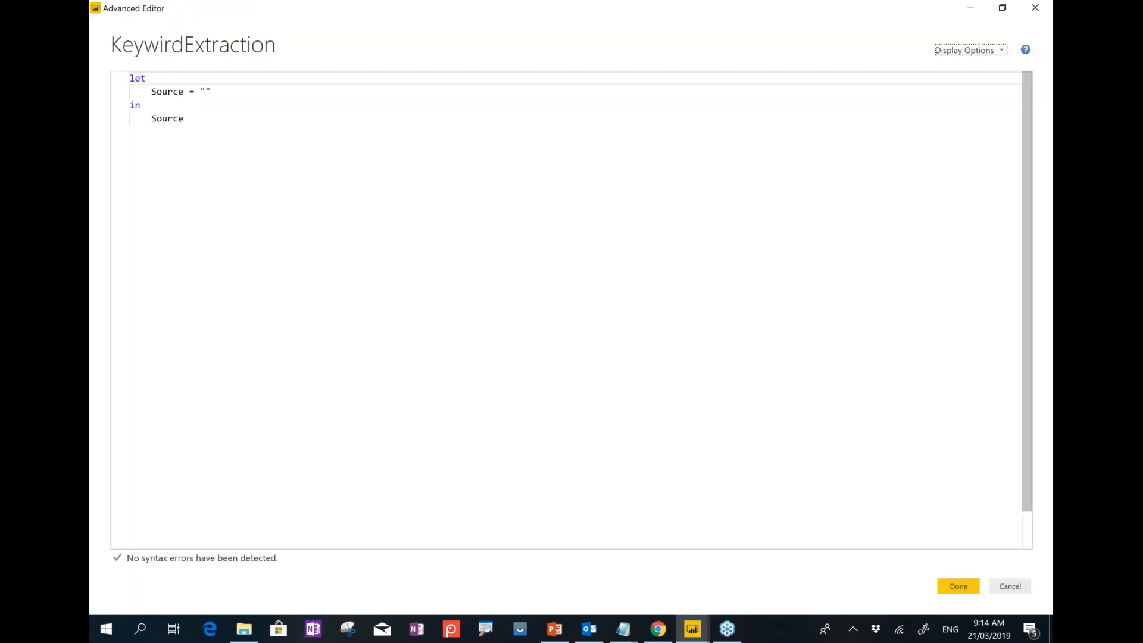
pyautogui.moveTo(189, 127); pyautogui.dragTo(130, 77)
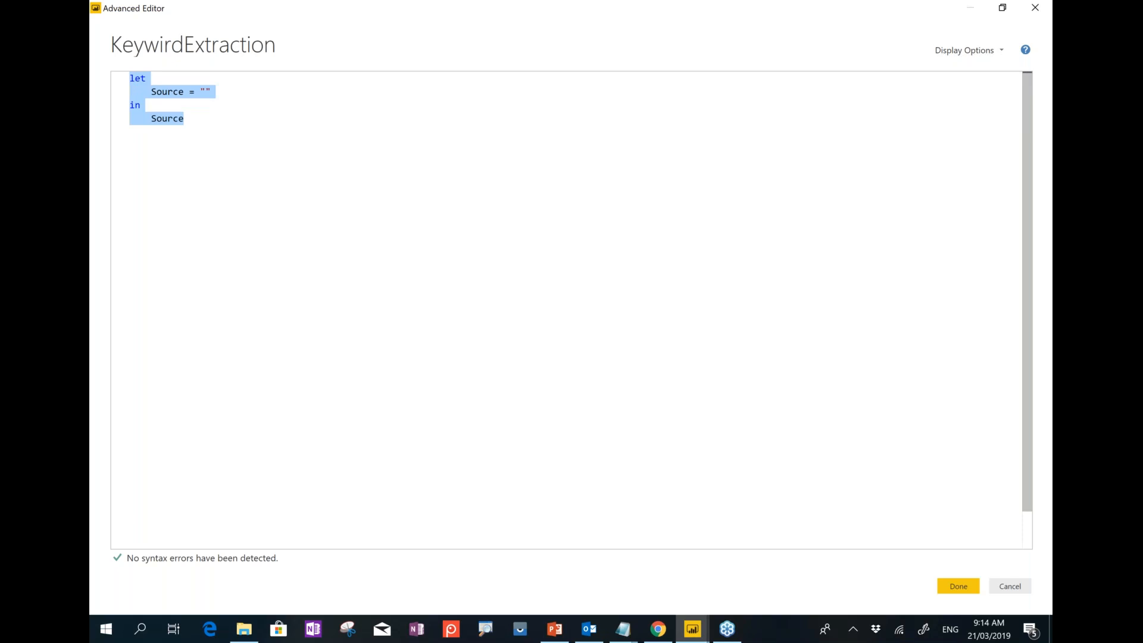
pyautogui.hotkey('alt', 'Tab')
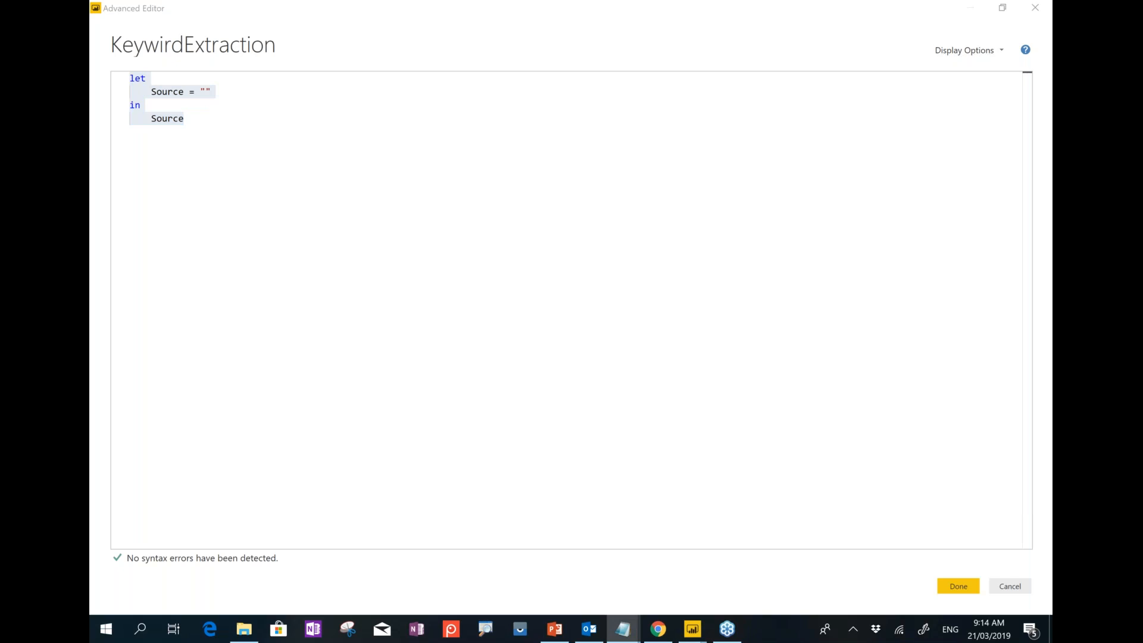
pyautogui.moveTo(245, 118); pyautogui.dragTo(120, 61)
pyautogui.hotkey('ctrl', 'v')
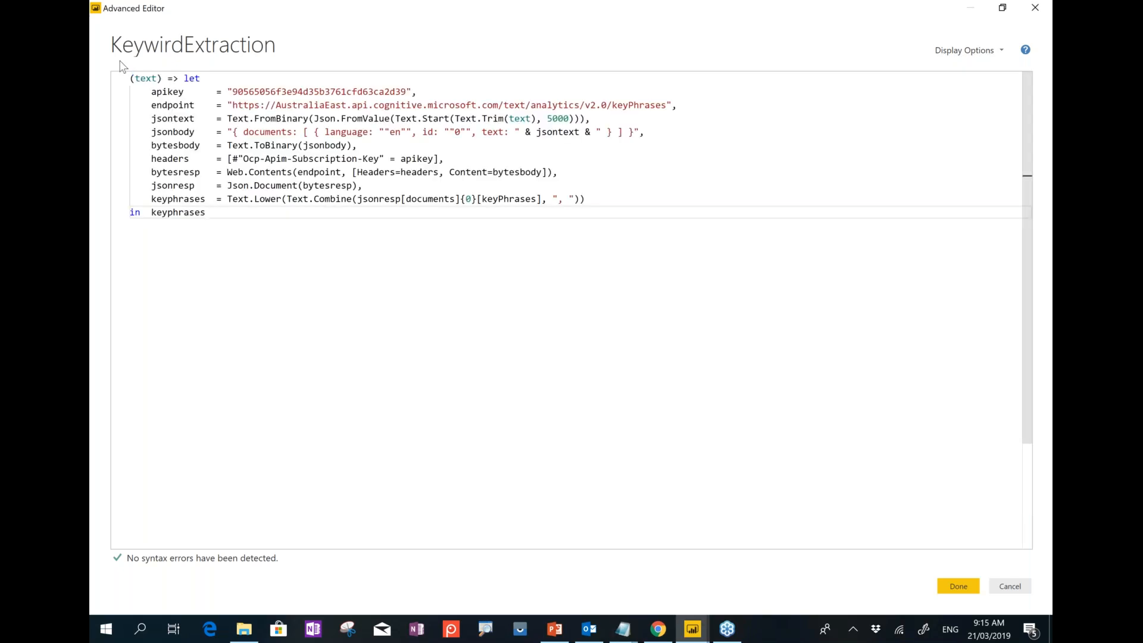
# Check the API key and the AustraliaEast keyPhrases endpoint in the function code.
pyautogui.doubleClick(257, 92)
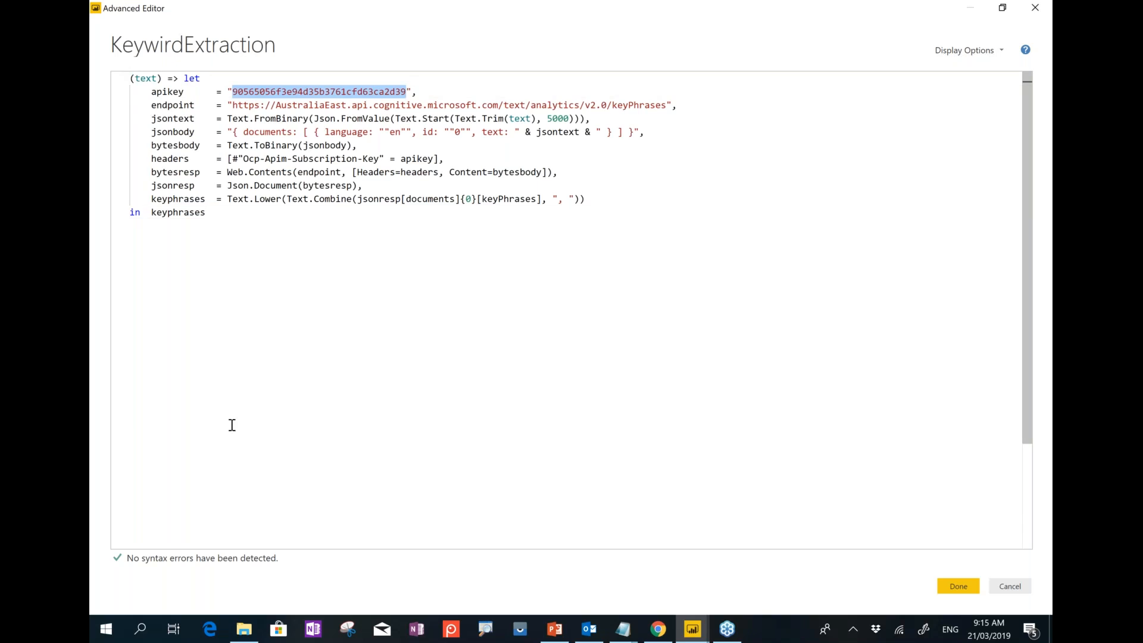
pyautogui.click(658, 629)
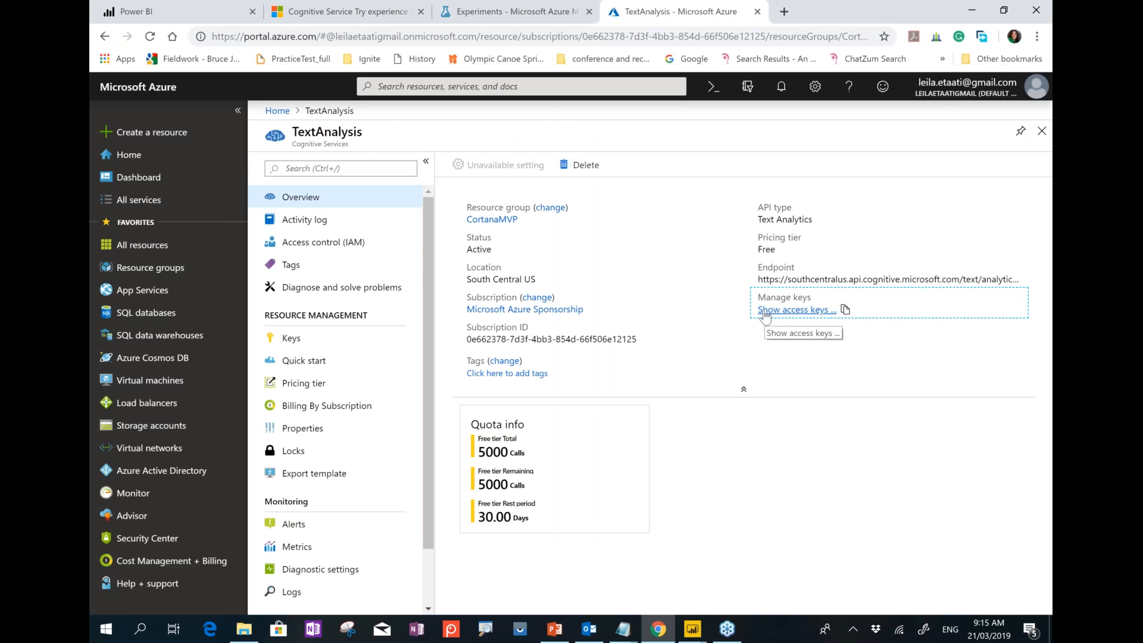
pyautogui.click(972, 10)
pyautogui.moveTo(276, 105); pyautogui.dragTo(666, 105)
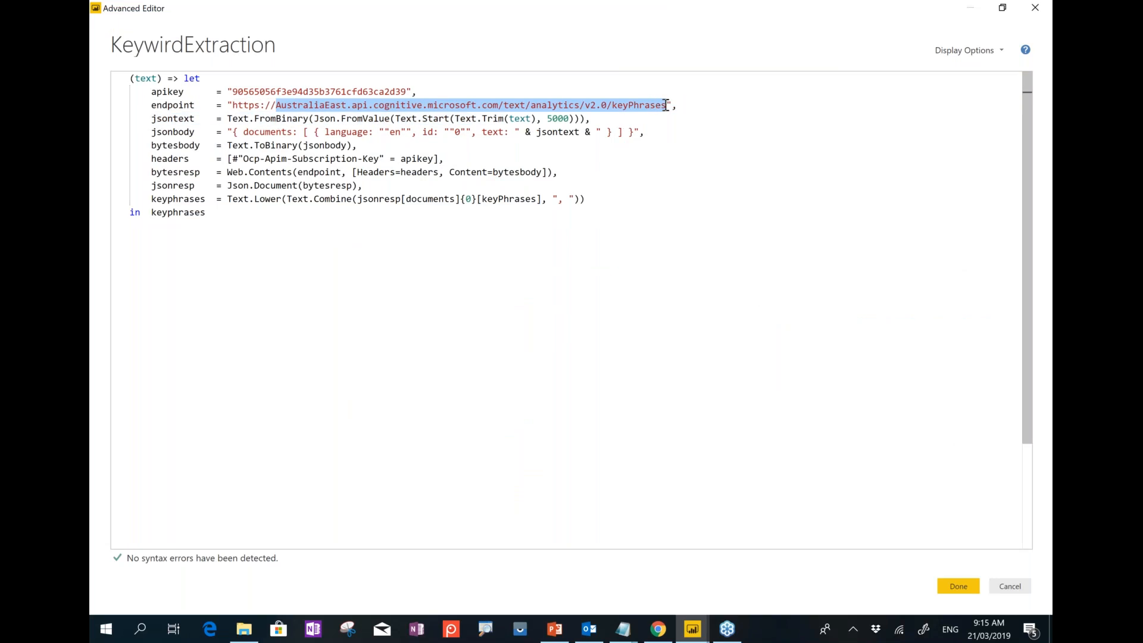
pyautogui.doubleClick(651, 105)
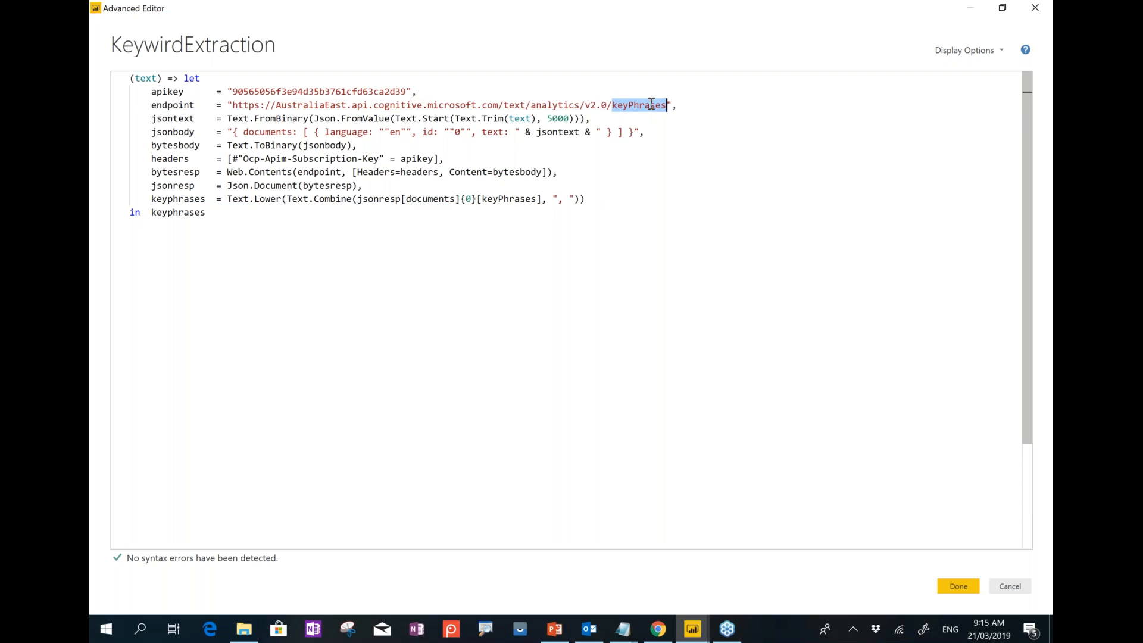
pyautogui.doubleClick(325, 105)
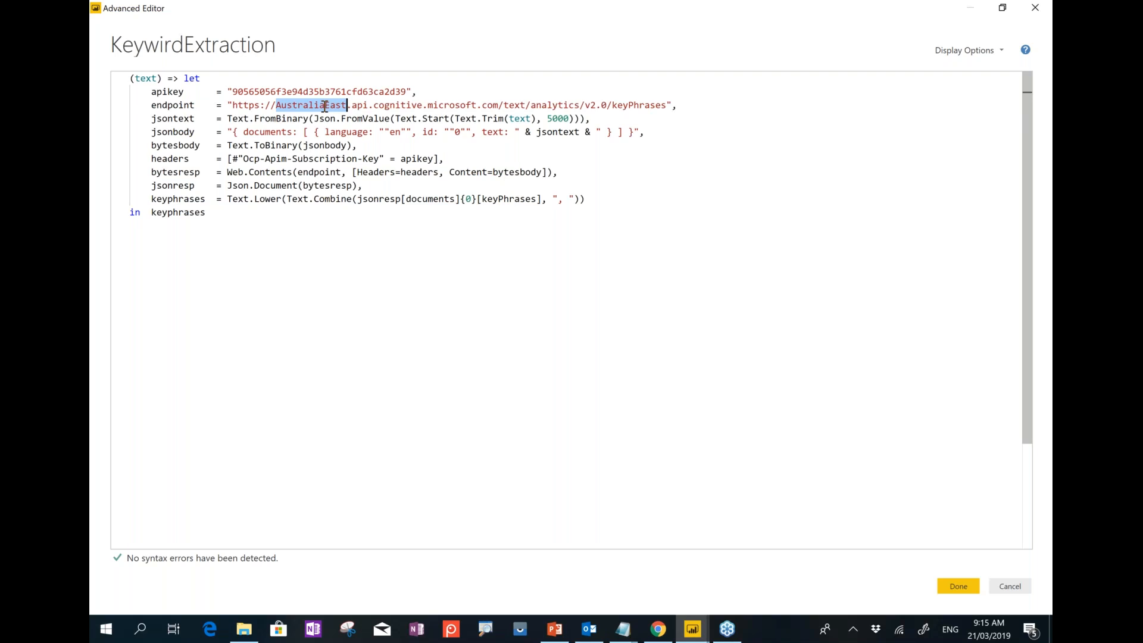
pyautogui.doubleClick(325, 105)
pyautogui.click(244, 171)
# Review the request-building and Web.Contents lines, then save the function code.
pyautogui.moveTo(146, 118); pyautogui.dragTo(605, 204)
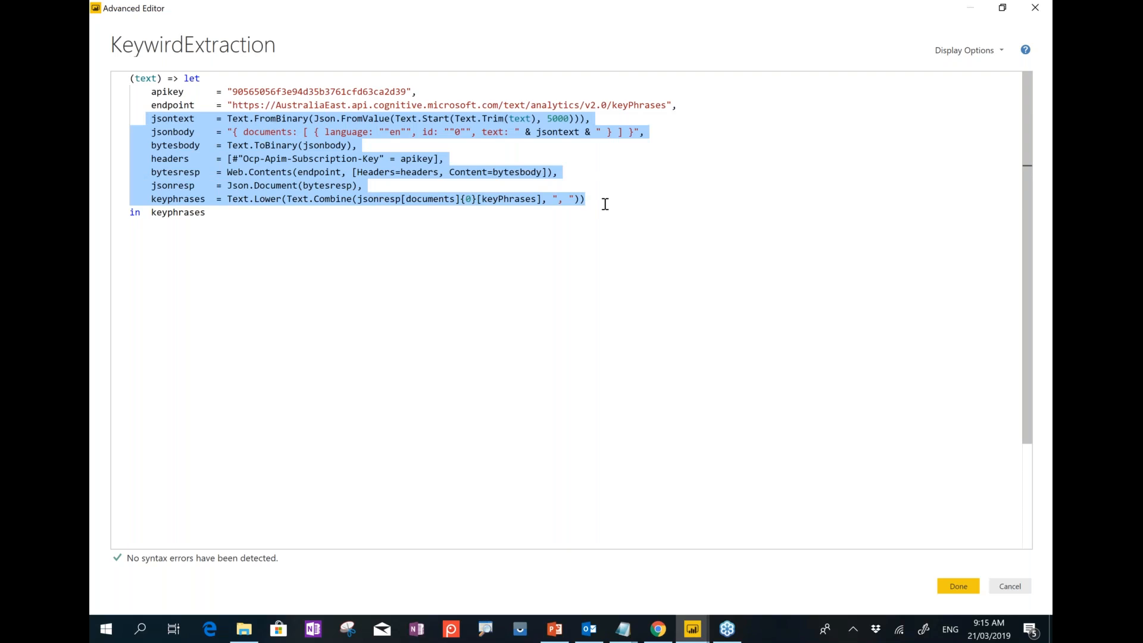
pyautogui.click(293, 172)
pyautogui.click(216, 172)
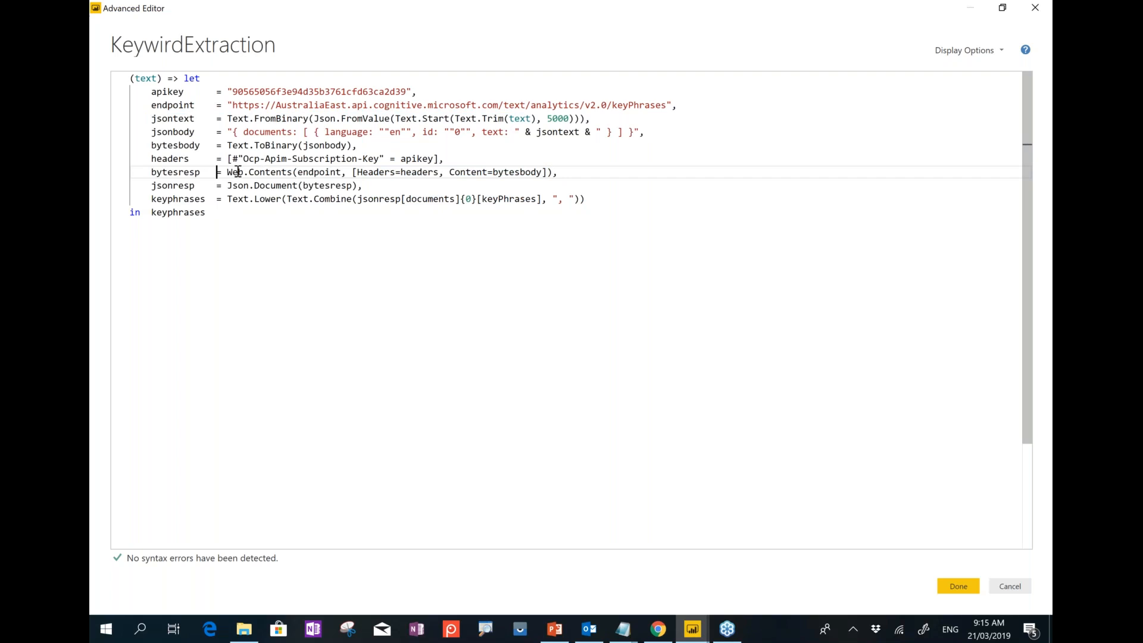
pyautogui.moveTo(227, 172); pyautogui.dragTo(560, 173)
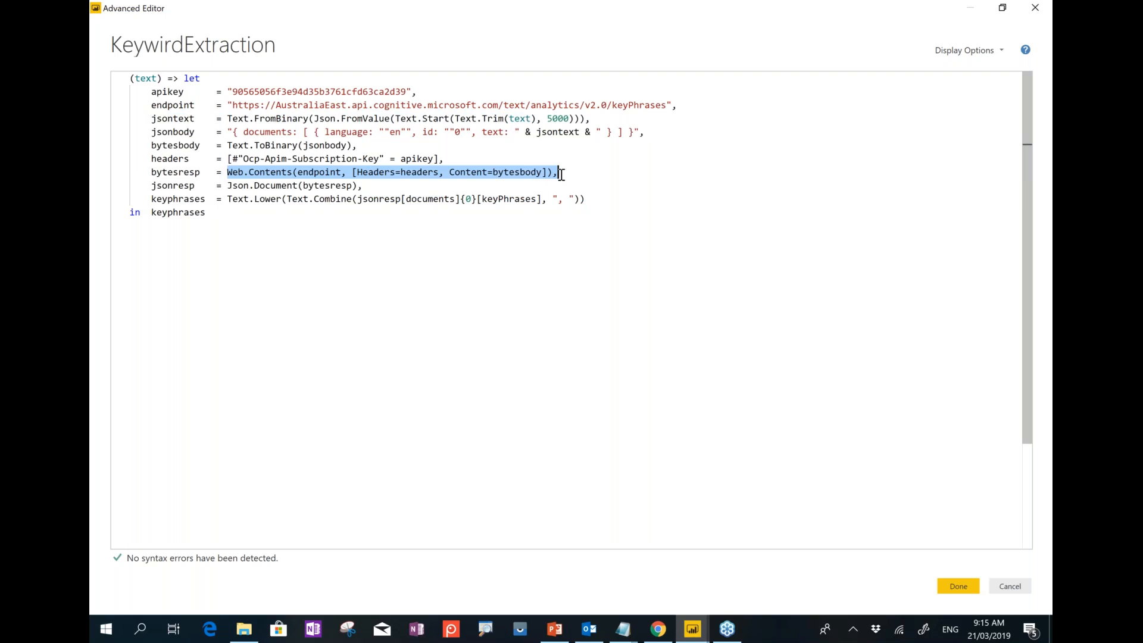
pyautogui.click(952, 587)
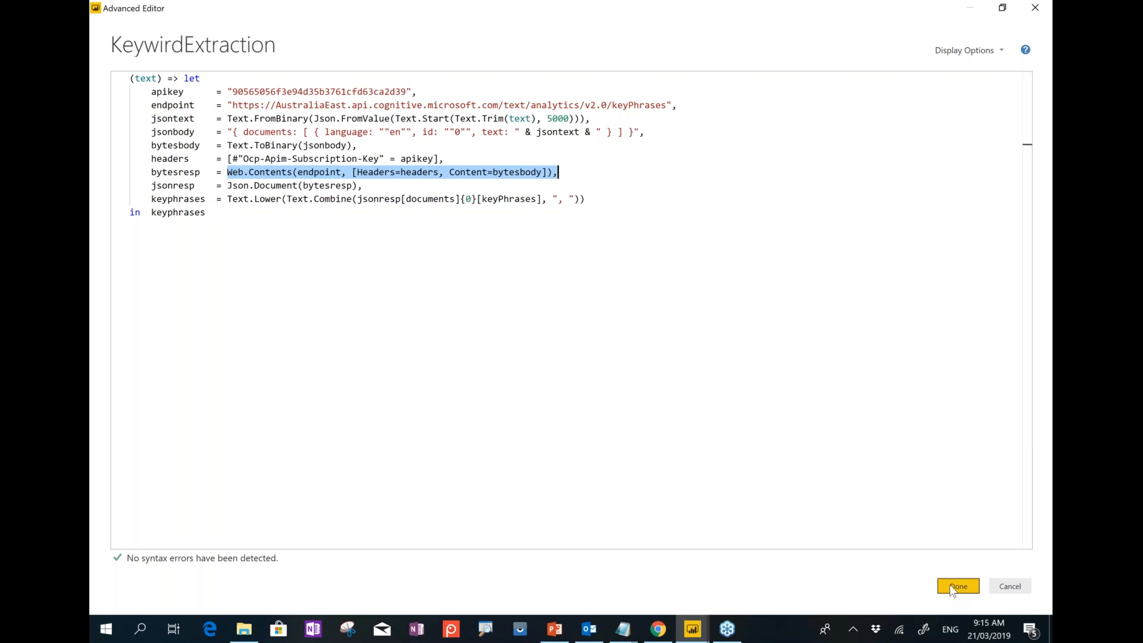
pyautogui.moveTo(130, 79); pyautogui.dragTo(209, 214)
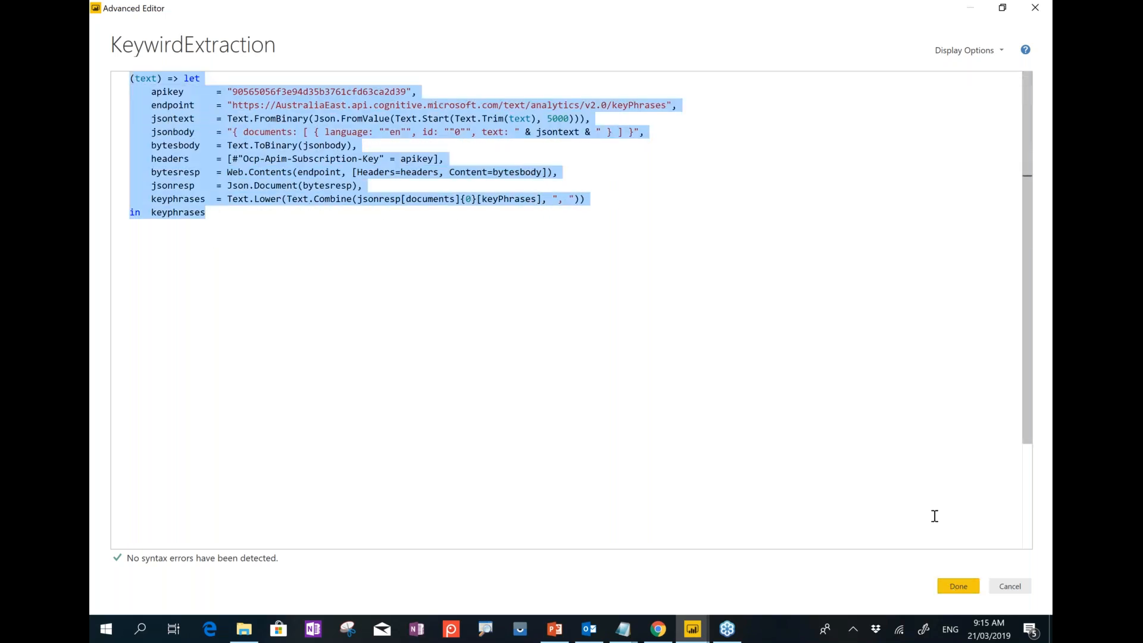
pyautogui.click(958, 587)
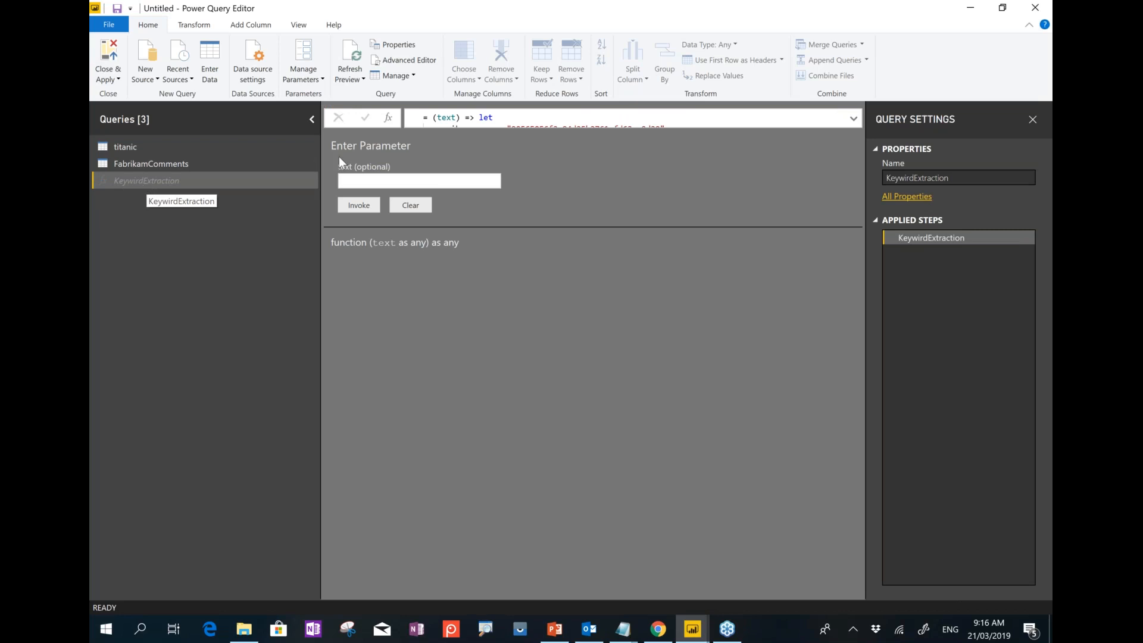
# Leave the function's text parameter box and return to the FabrikamComments query.
pyautogui.click(344, 181)
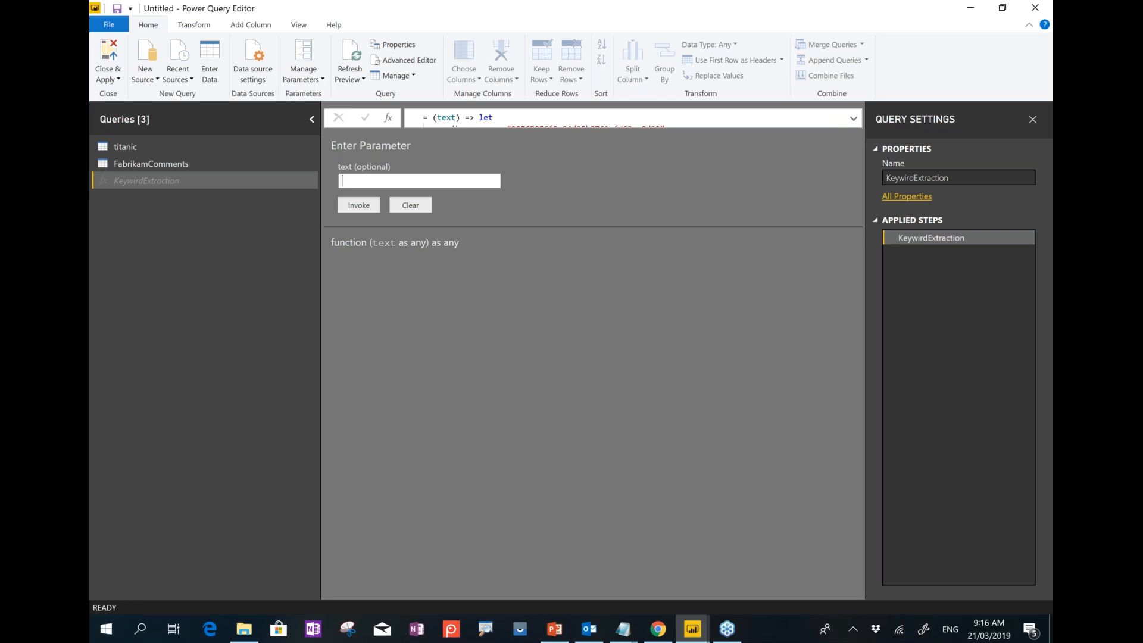
pyautogui.click(128, 164)
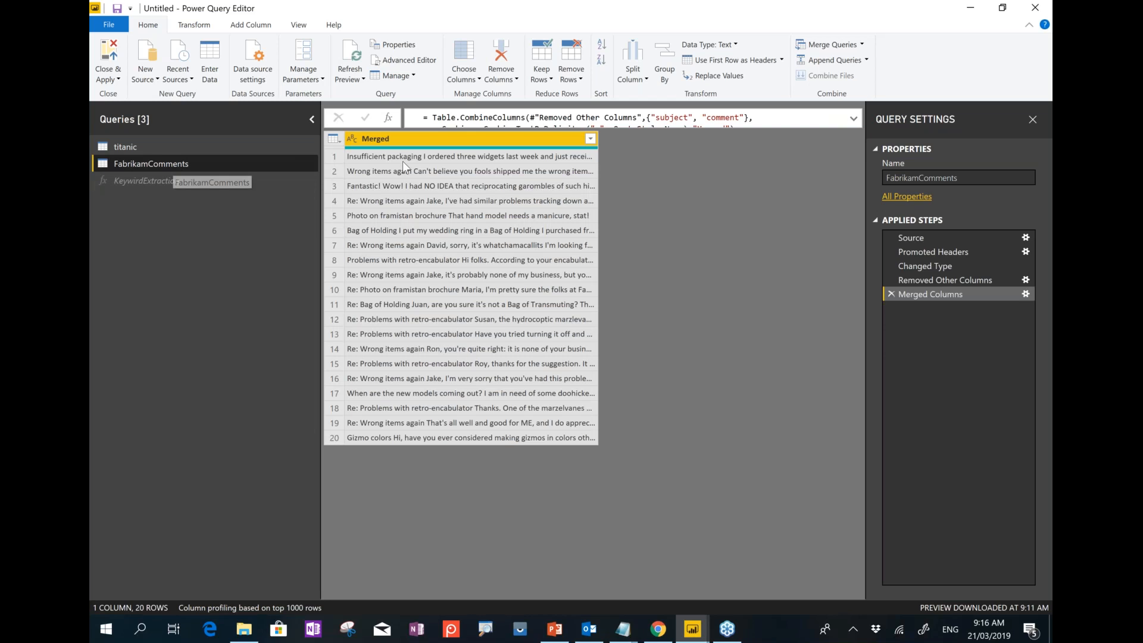
# Invoke KeywirdExtraction on the Merged column as a new custom column named Key.
pyautogui.click(235, 27)
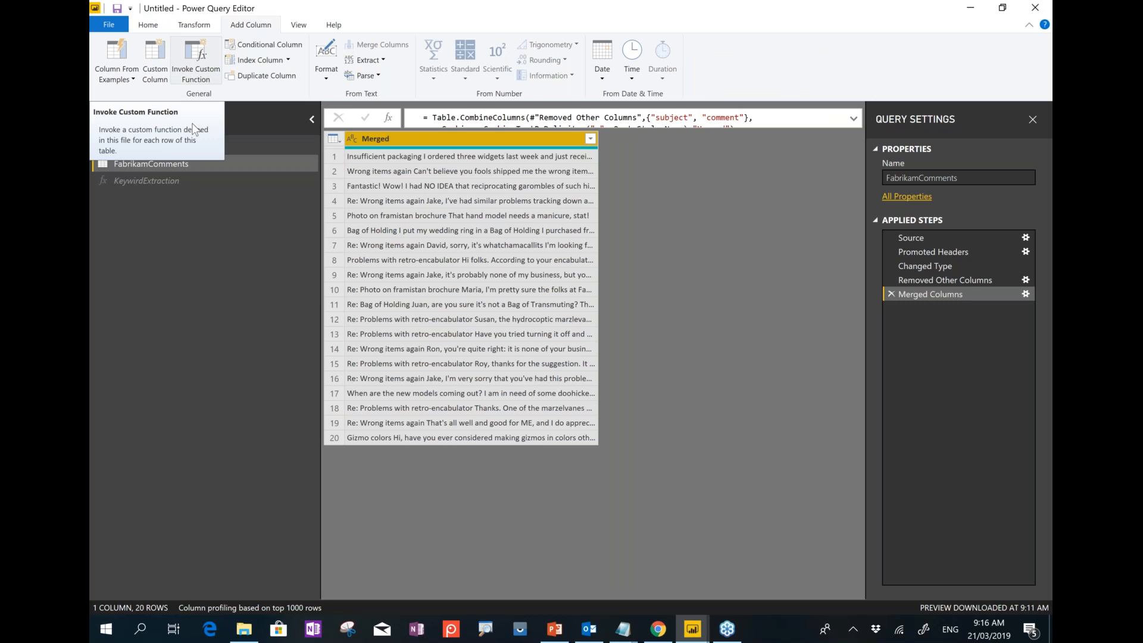
pyautogui.click(197, 65)
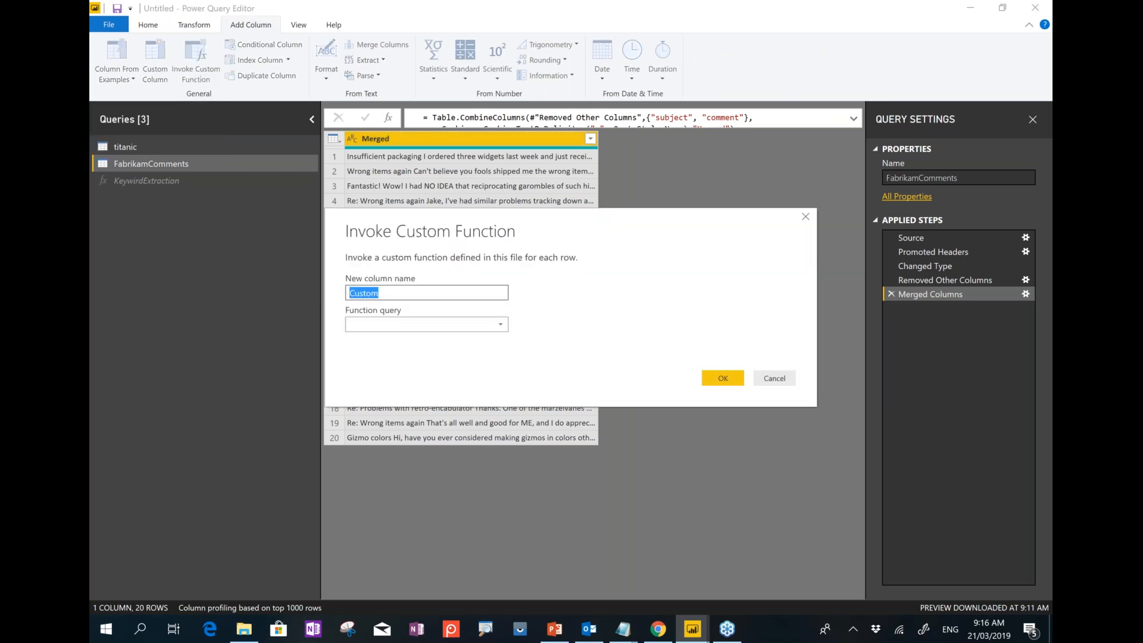
pyautogui.write('Key')
pyautogui.click(384, 321)
pyautogui.click(378, 341)
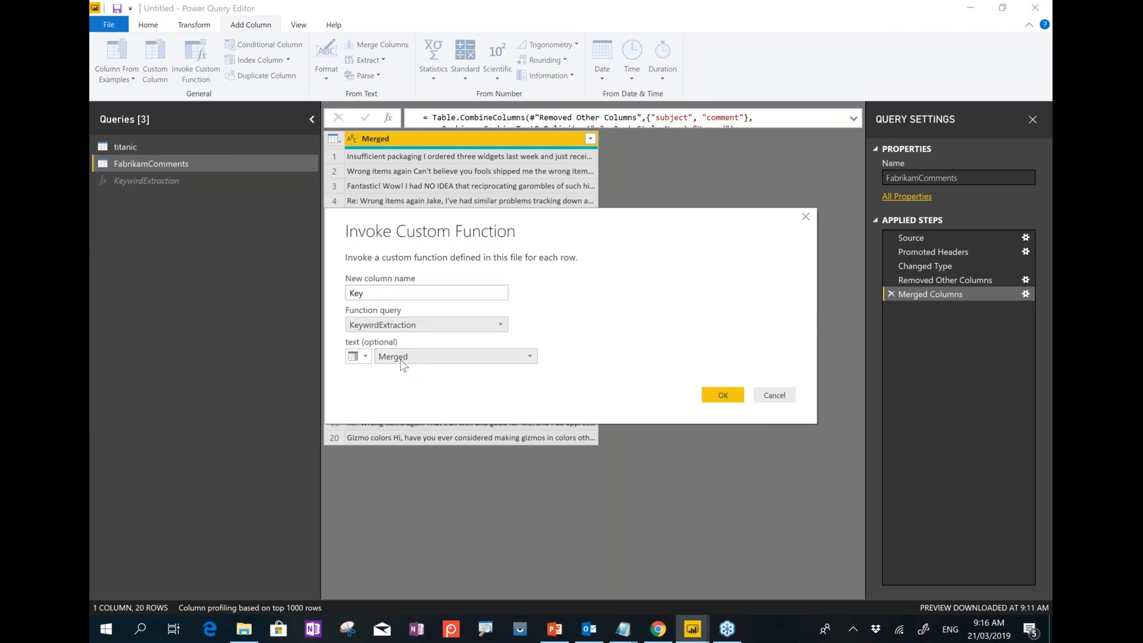
pyautogui.click(706, 397)
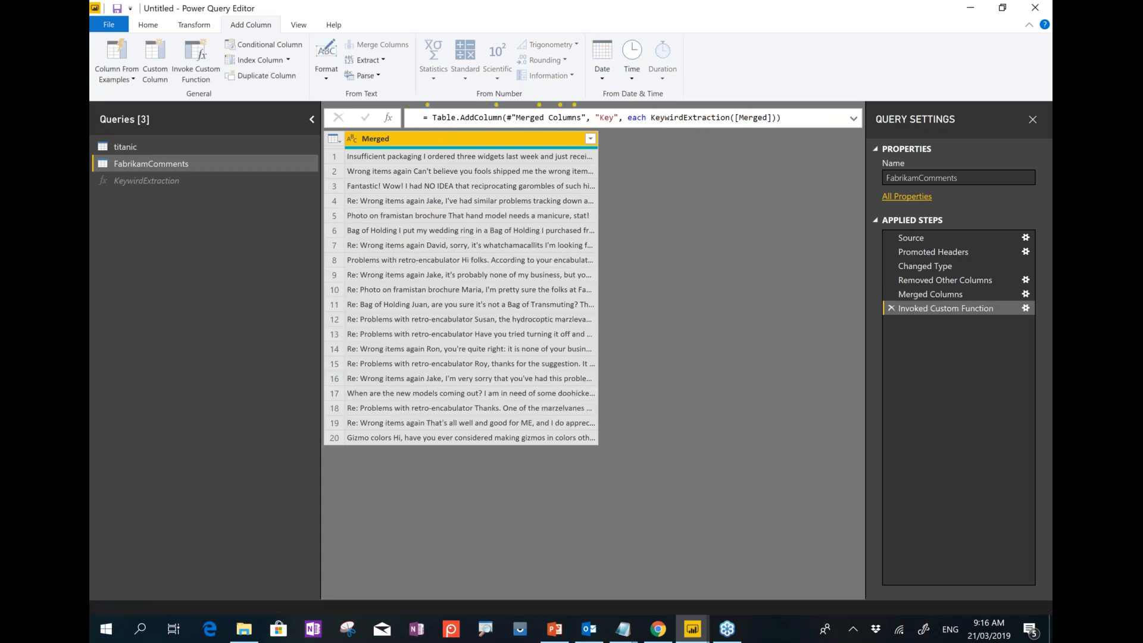
# Preview row 1's Merged comment against its Key phrases, then run the slideshow to Language Detection.
pyautogui.click(570, 161)
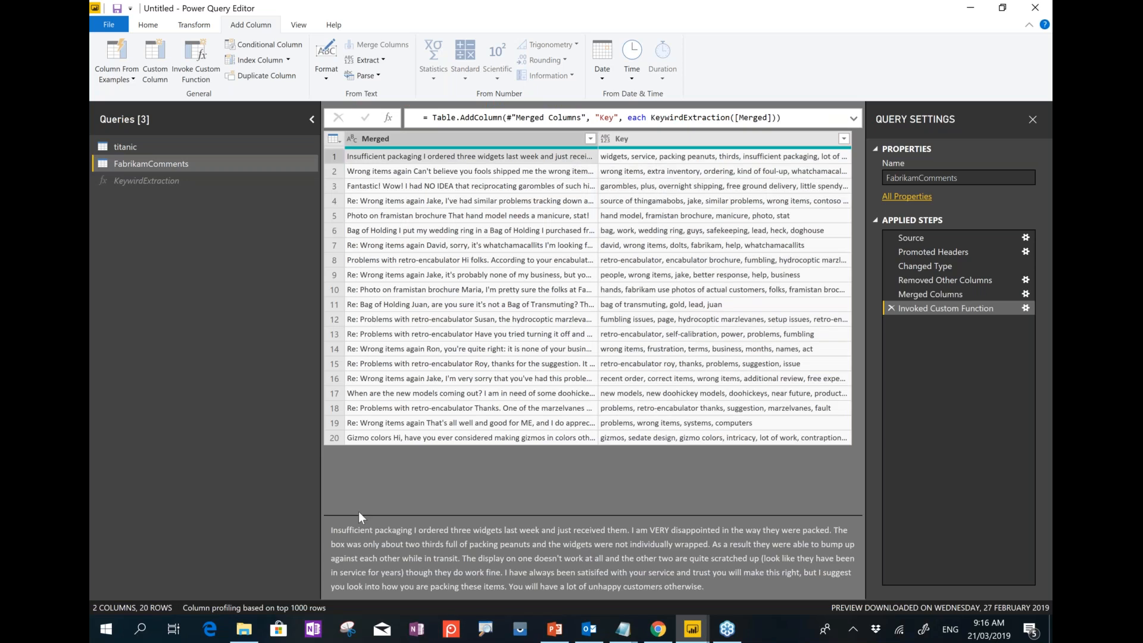
pyautogui.moveTo(358, 515); pyautogui.dragTo(353, 479)
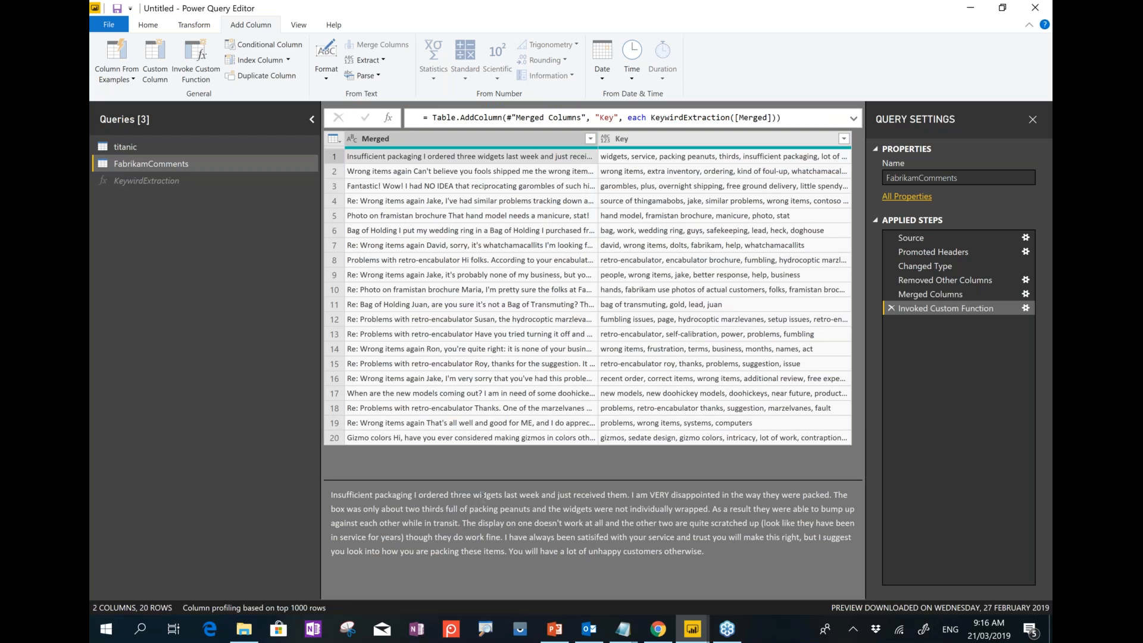
pyautogui.tripleClick(484, 494)
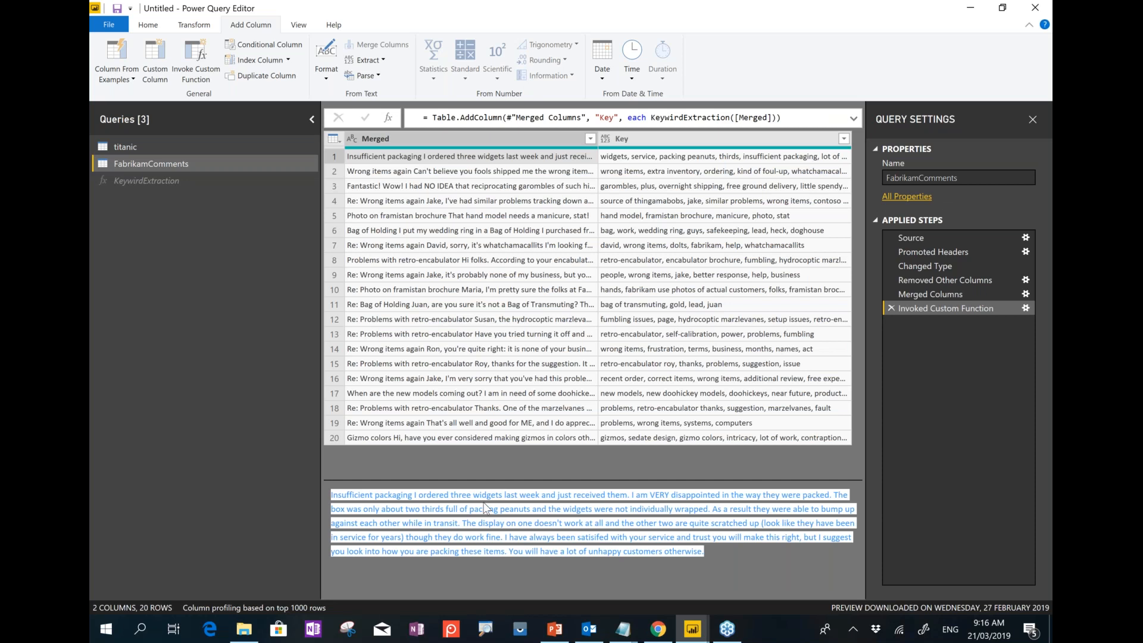
pyautogui.click(699, 162)
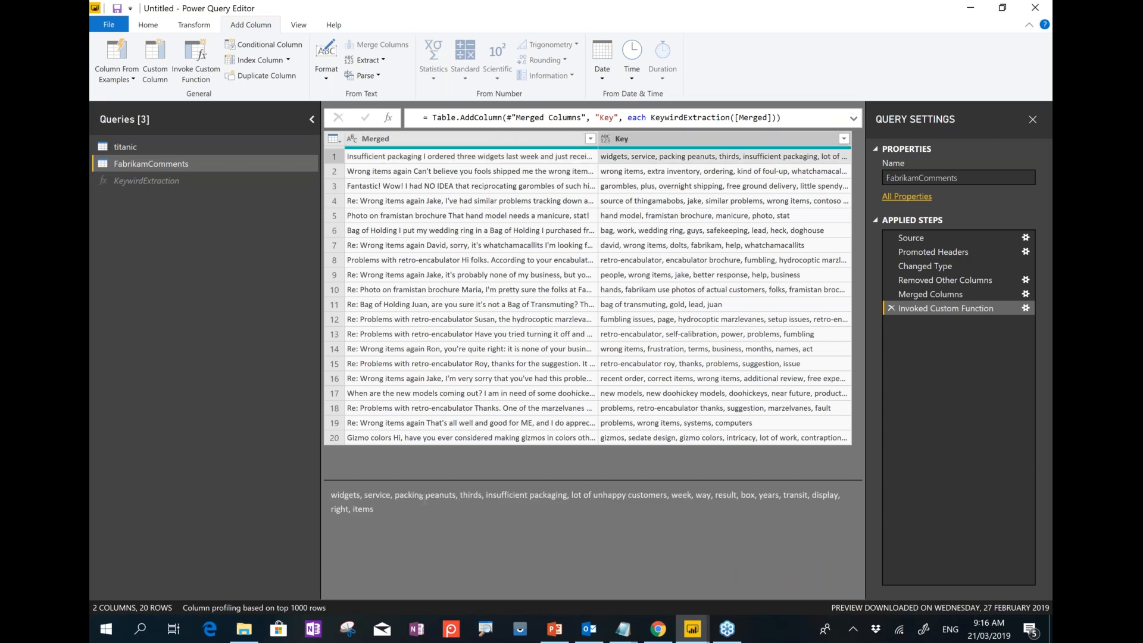
pyautogui.tripleClick(411, 494)
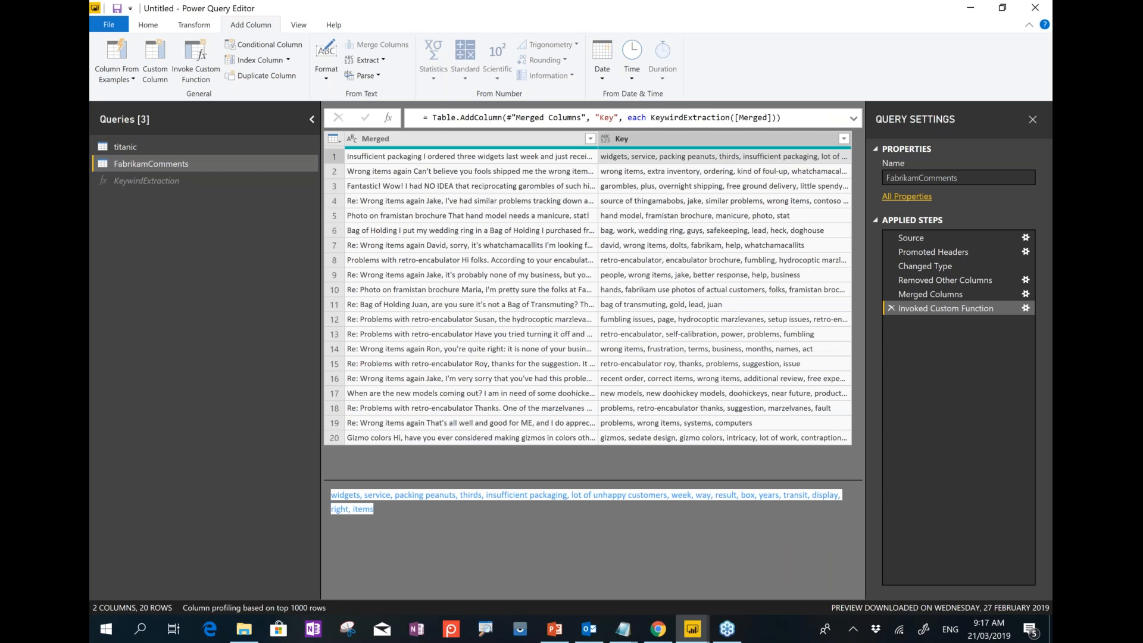
pyautogui.click(138, 275)
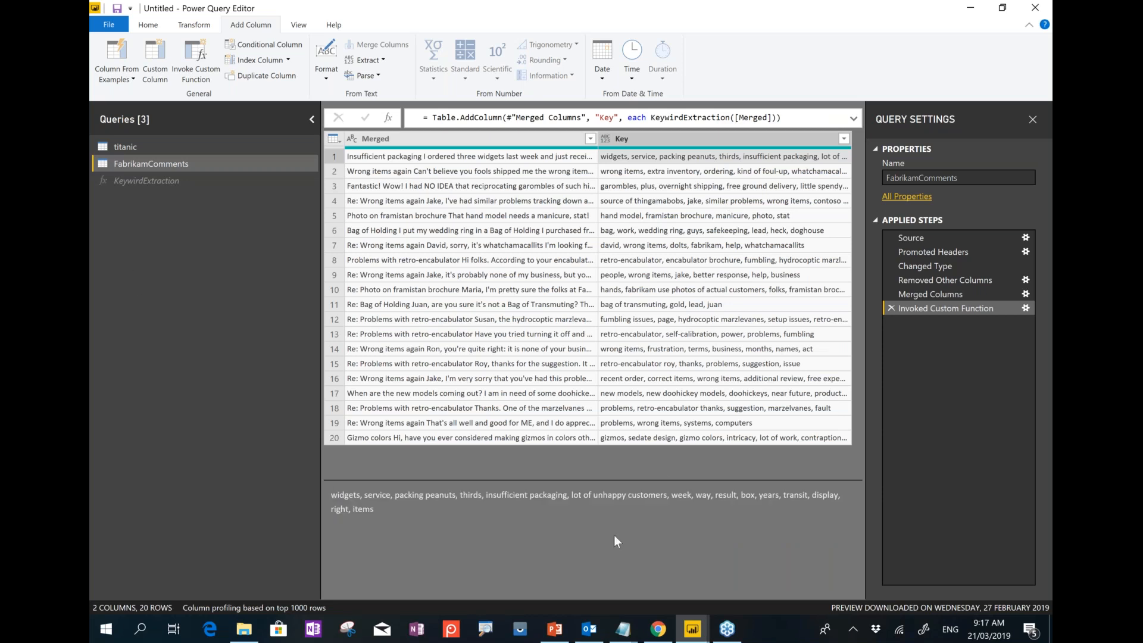
pyautogui.click(544, 636)
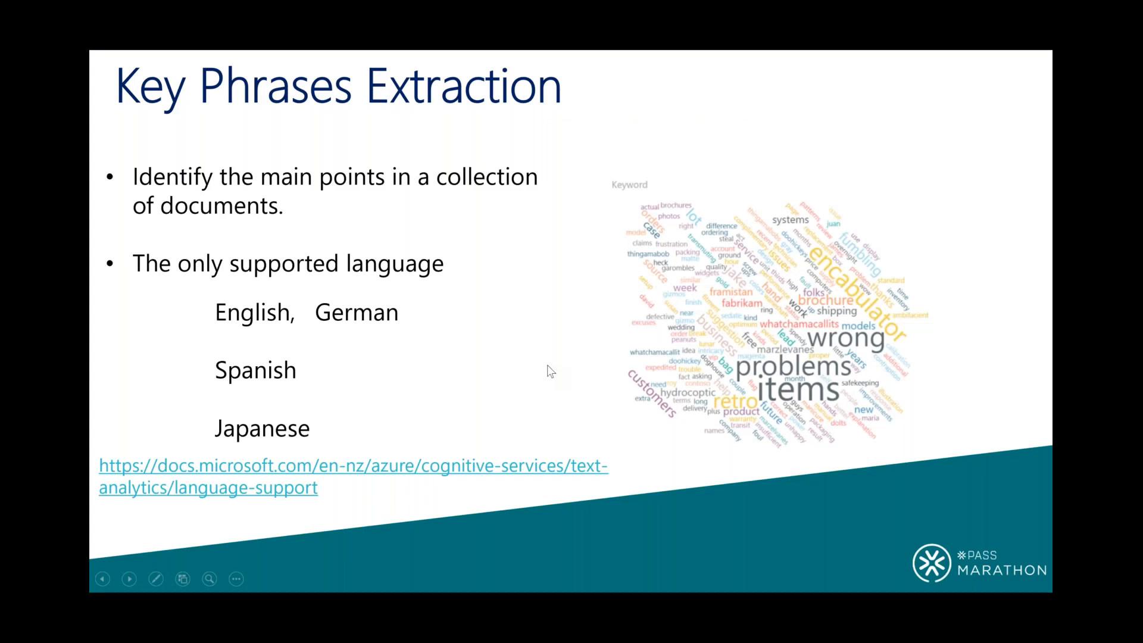
pyautogui.click(547, 365)
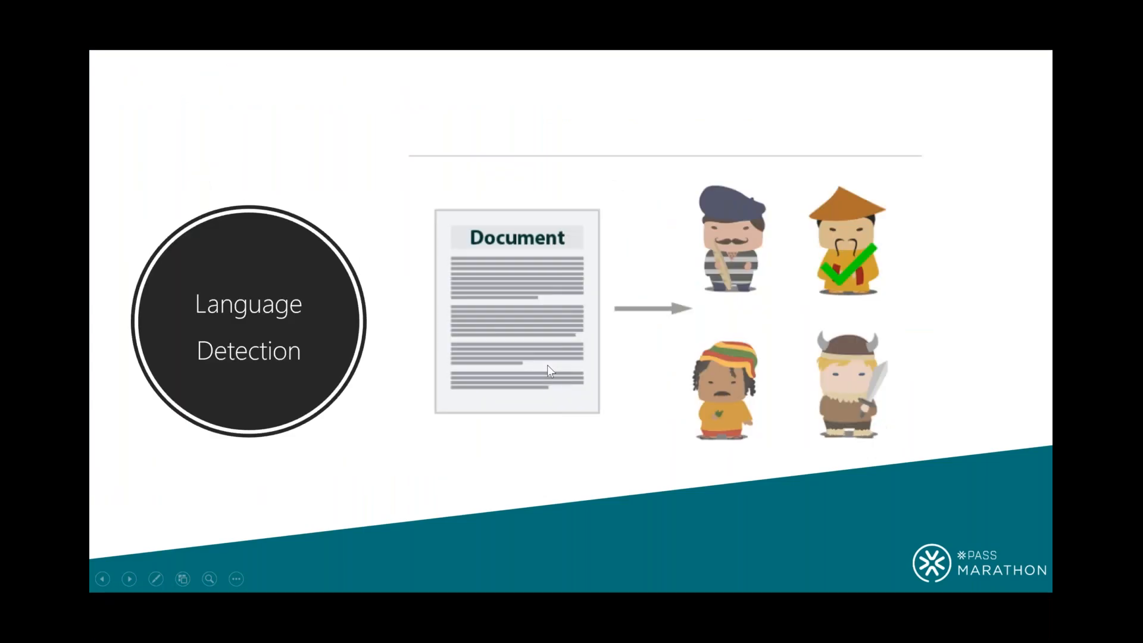
# Advance the slideshow to the Sentiment Analysis slide.
pyautogui.click(547, 365)
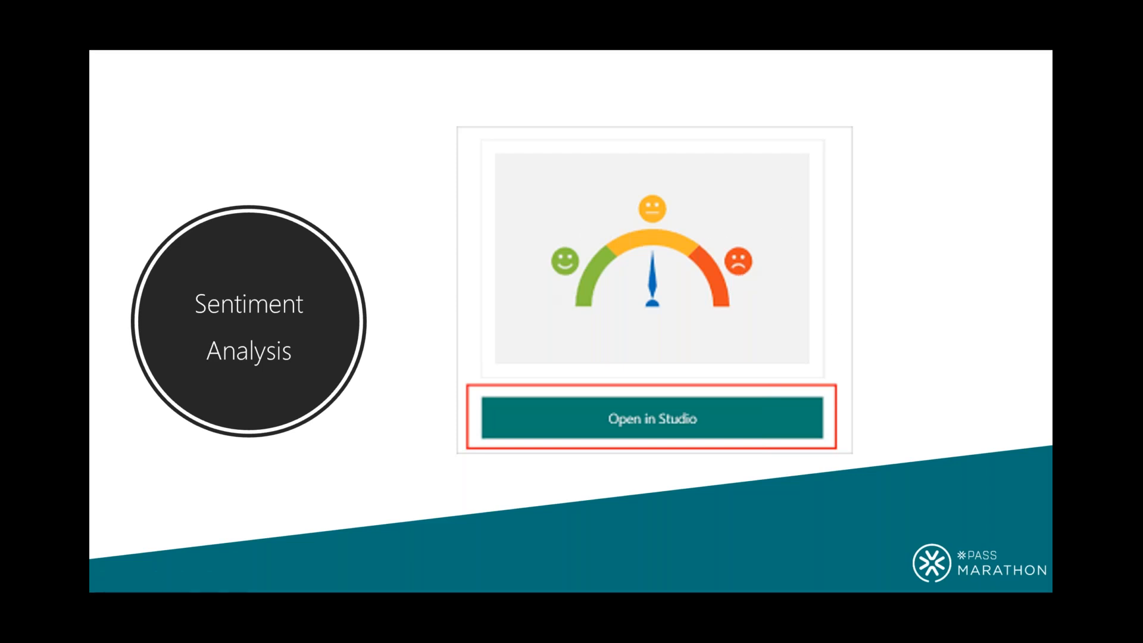
# Leave the slide show and add a blank query renamed to Sentiment.
pyautogui.press('Escape')
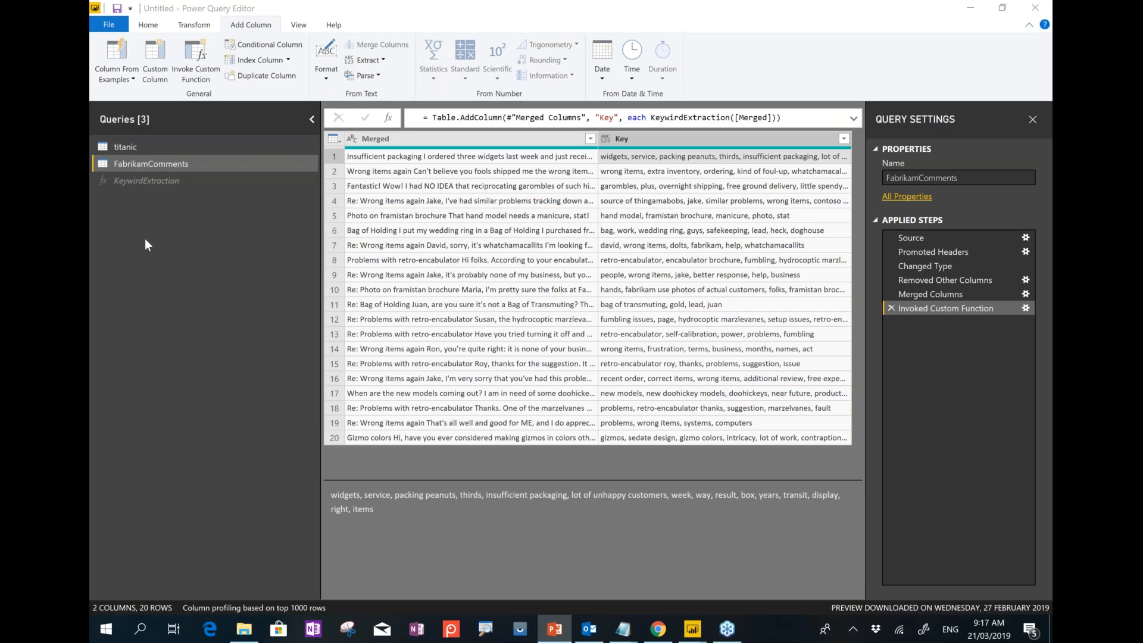
pyautogui.rightClick(146, 241)
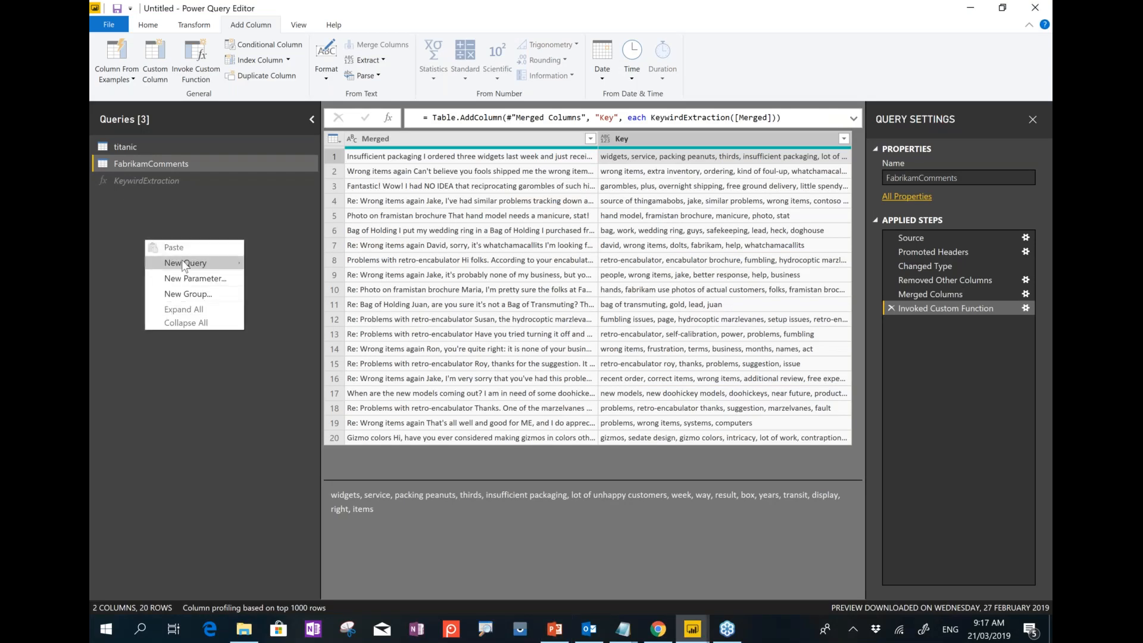
pyautogui.moveTo(184, 263)
pyautogui.click(285, 344)
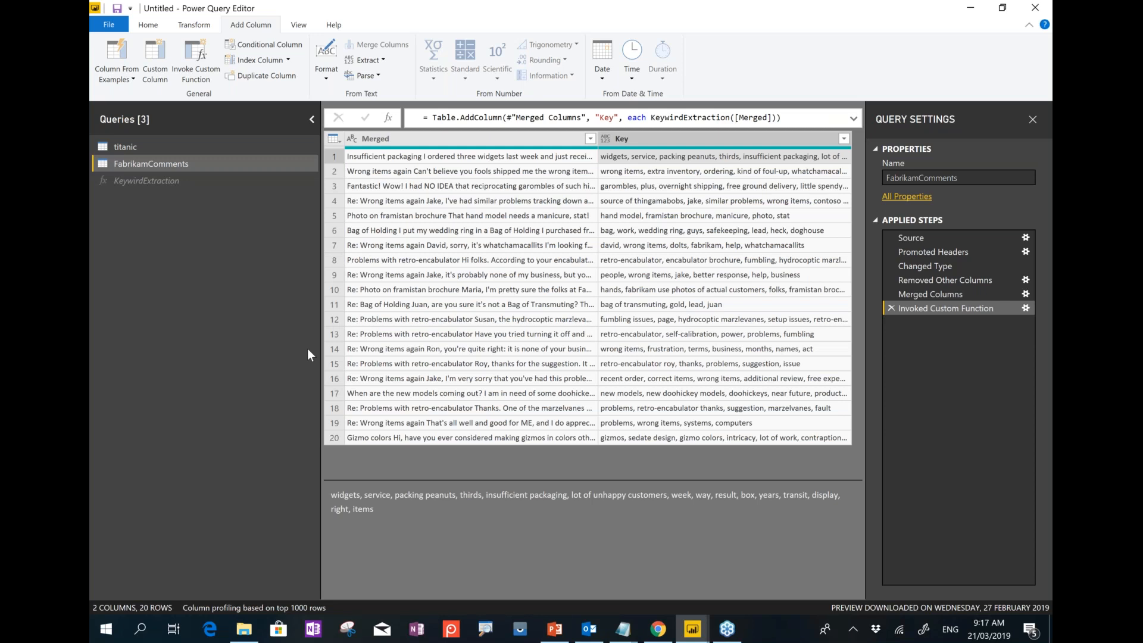
pyautogui.doubleClick(145, 199)
pyautogui.write('Sentiment')
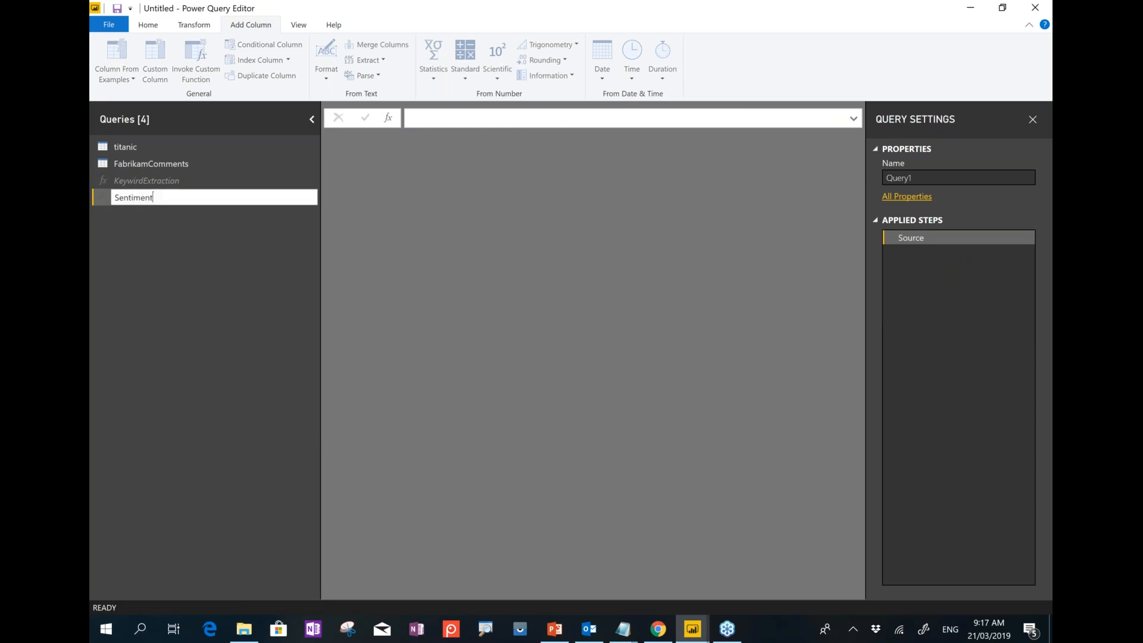
pyautogui.press('Return')
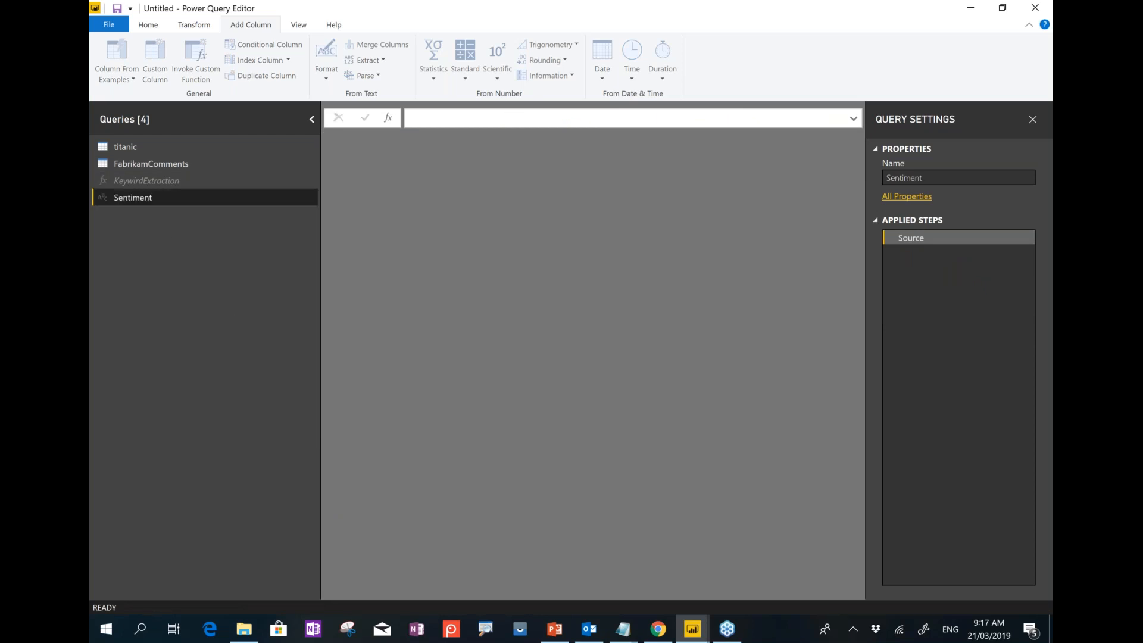
pyautogui.click(151, 27)
# Replace the Sentiment query's placeholder M code with the pasted sentiment function code.
pyautogui.click(405, 60)
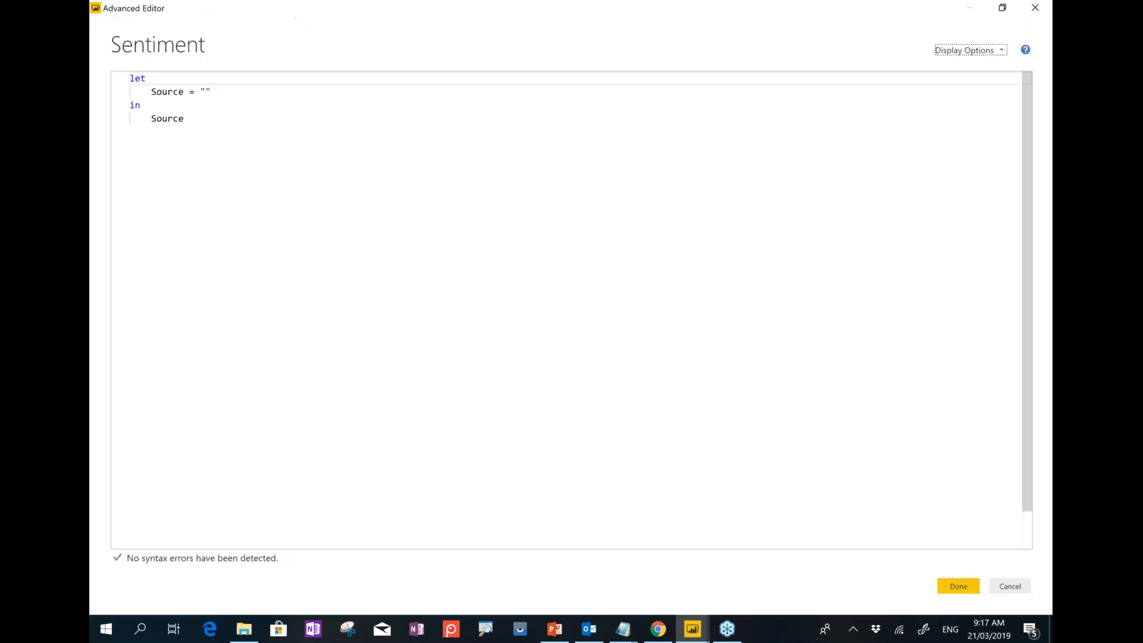
pyautogui.hotkey('alt', 'Tab')
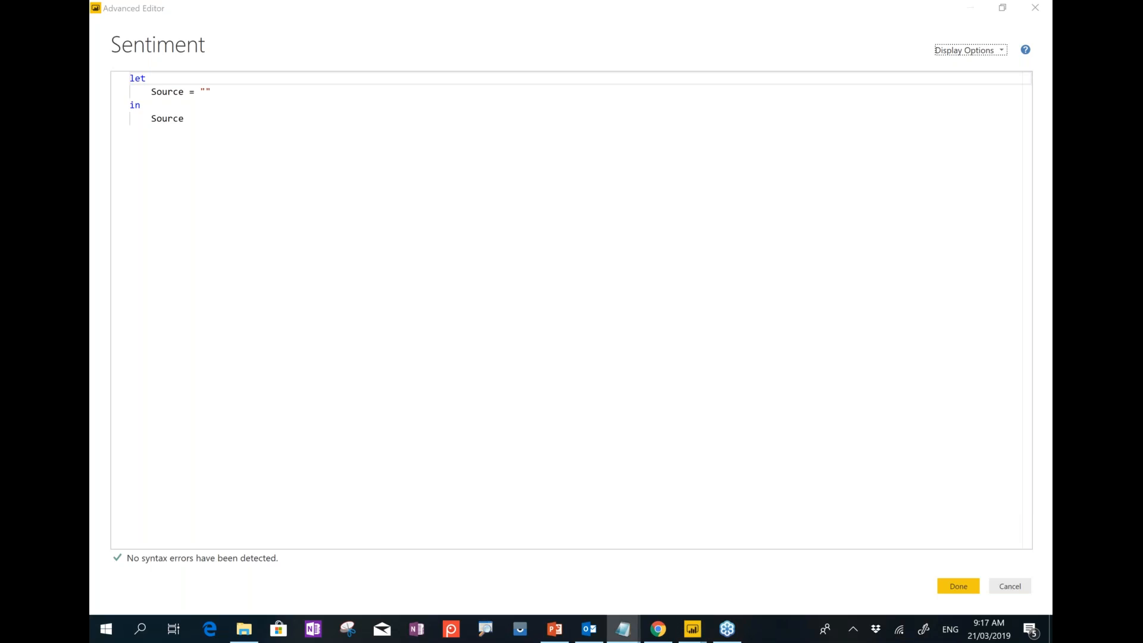
pyautogui.moveTo(180, 116); pyautogui.dragTo(119, 74)
pyautogui.hotkey('ctrl', 'v')
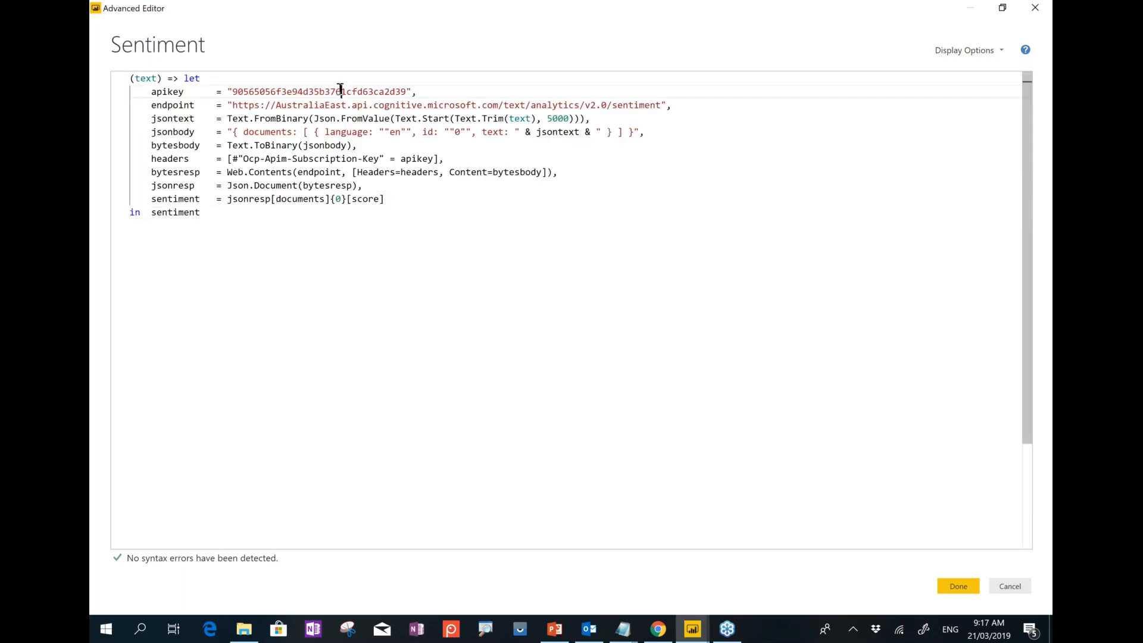
# Review the API key, AustraliaEast sentiment endpoint and score lines, save, then select FabrikamComments' Merged column.
pyautogui.doubleClick(325, 93)
pyautogui.doubleClick(325, 105)
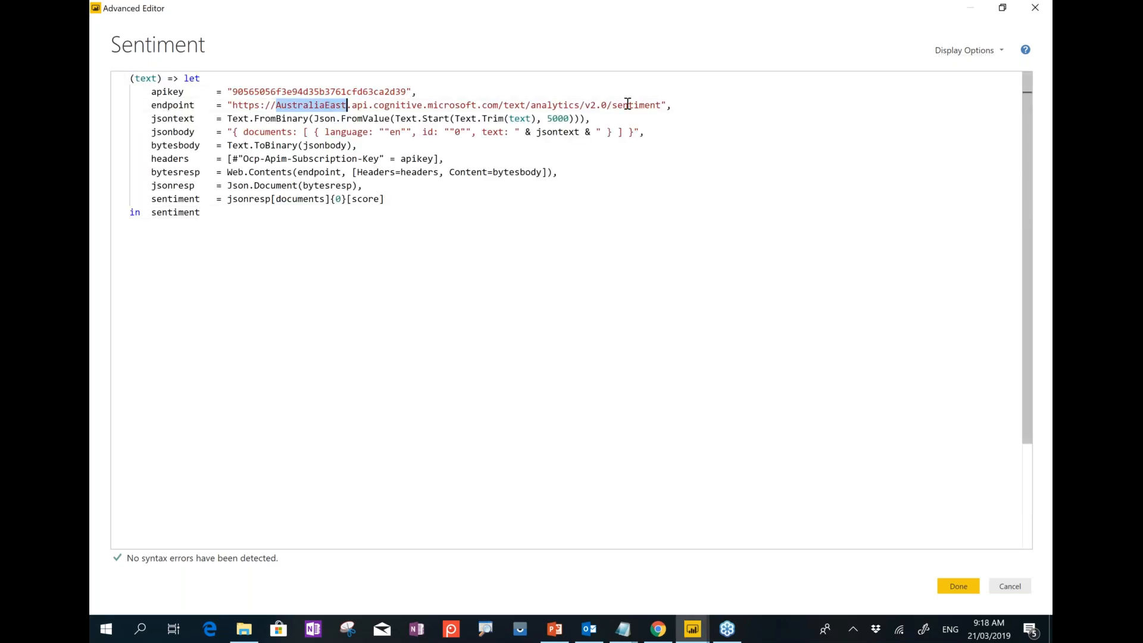
pyautogui.tripleClick(627, 105)
pyautogui.doubleClick(628, 105)
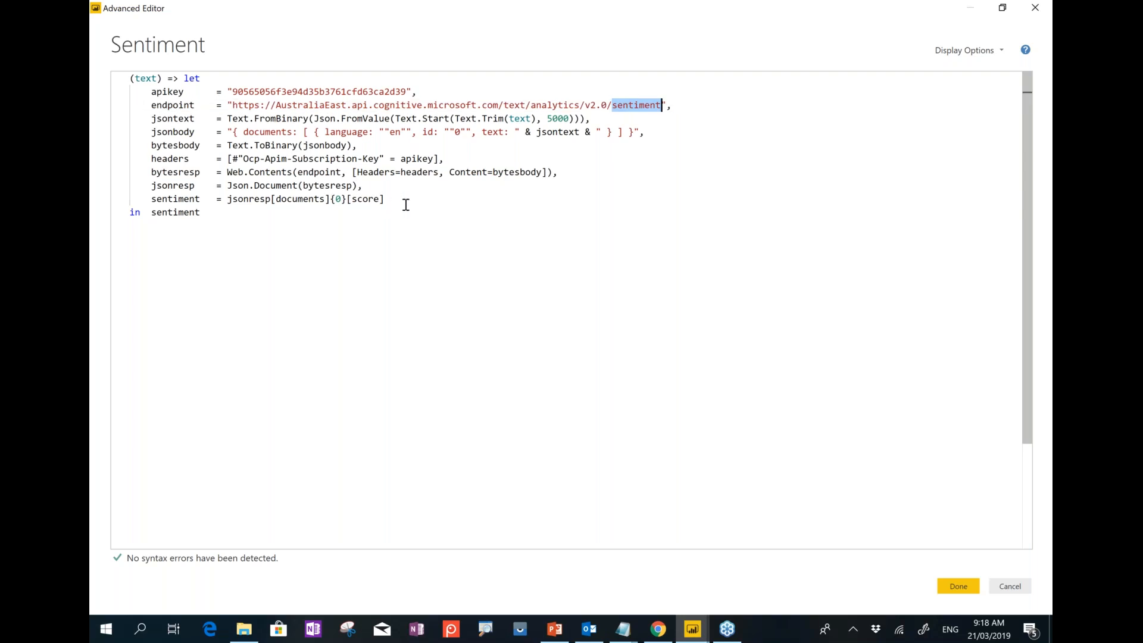
pyautogui.moveTo(394, 203); pyautogui.dragTo(147, 186)
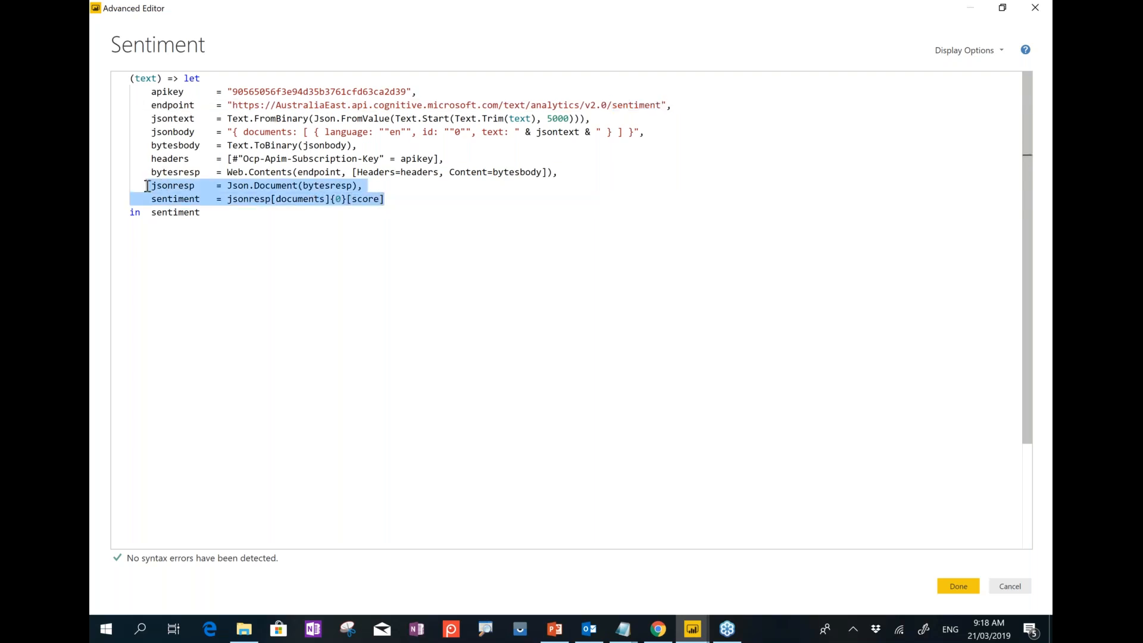
pyautogui.click(974, 592)
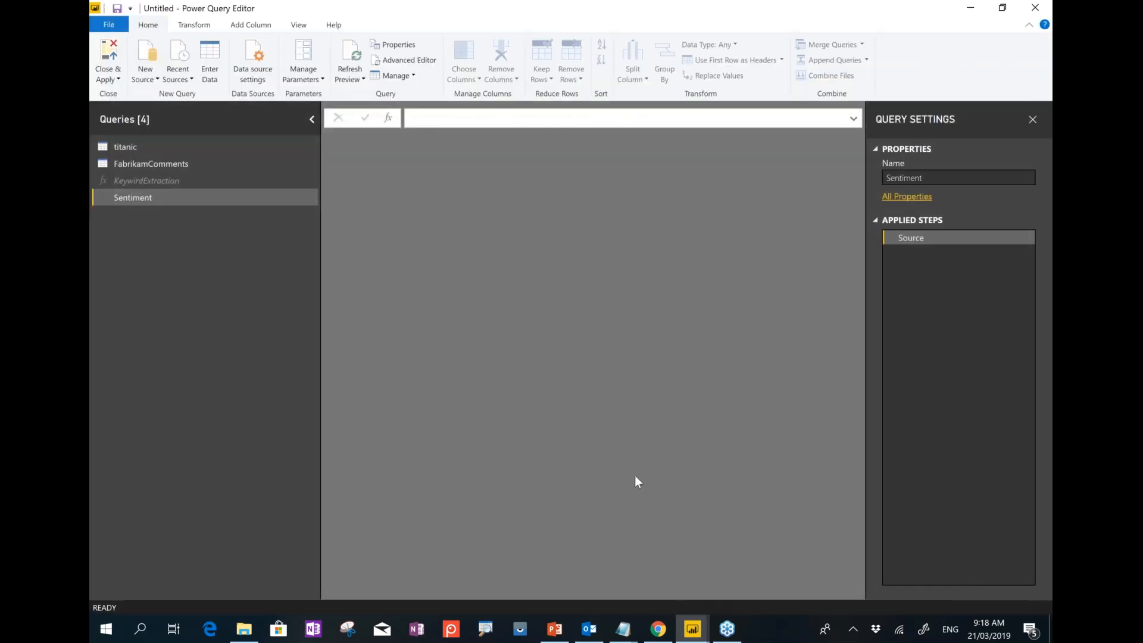
pyautogui.click(133, 162)
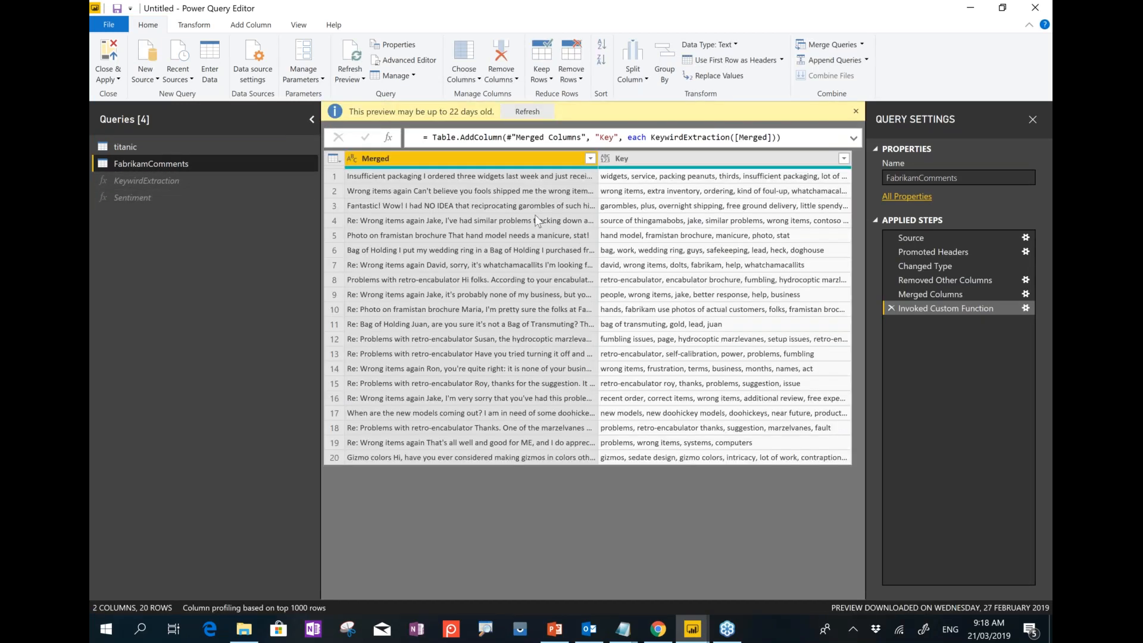
pyautogui.click(361, 161)
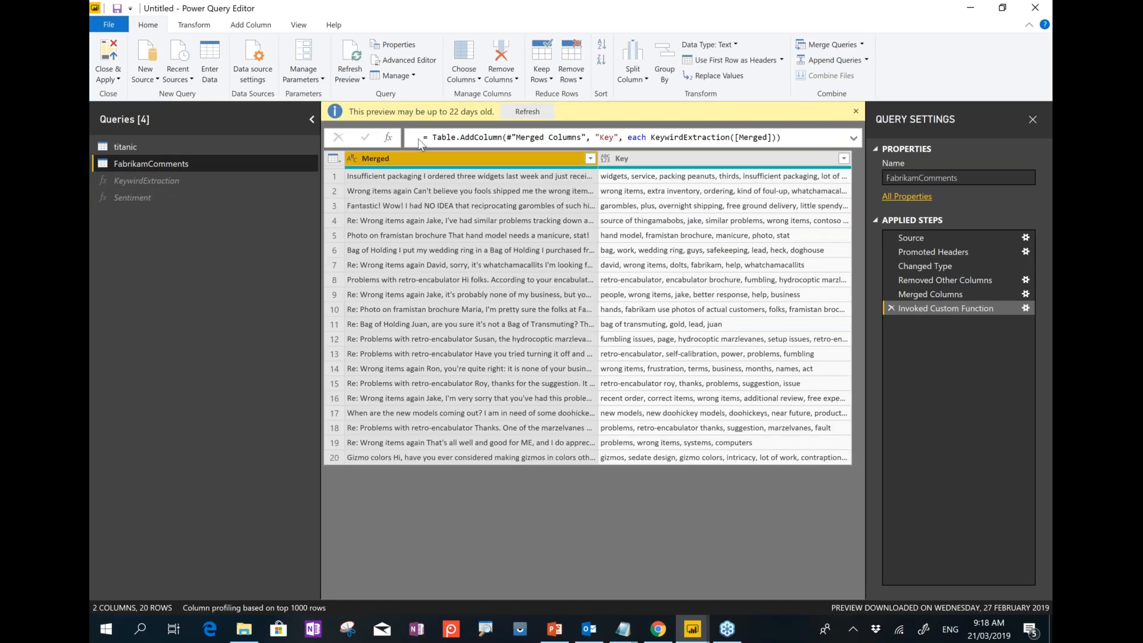
# Invoke the Sentiment function on FabrikamComments to add a column named Feedback.
pyautogui.click(242, 26)
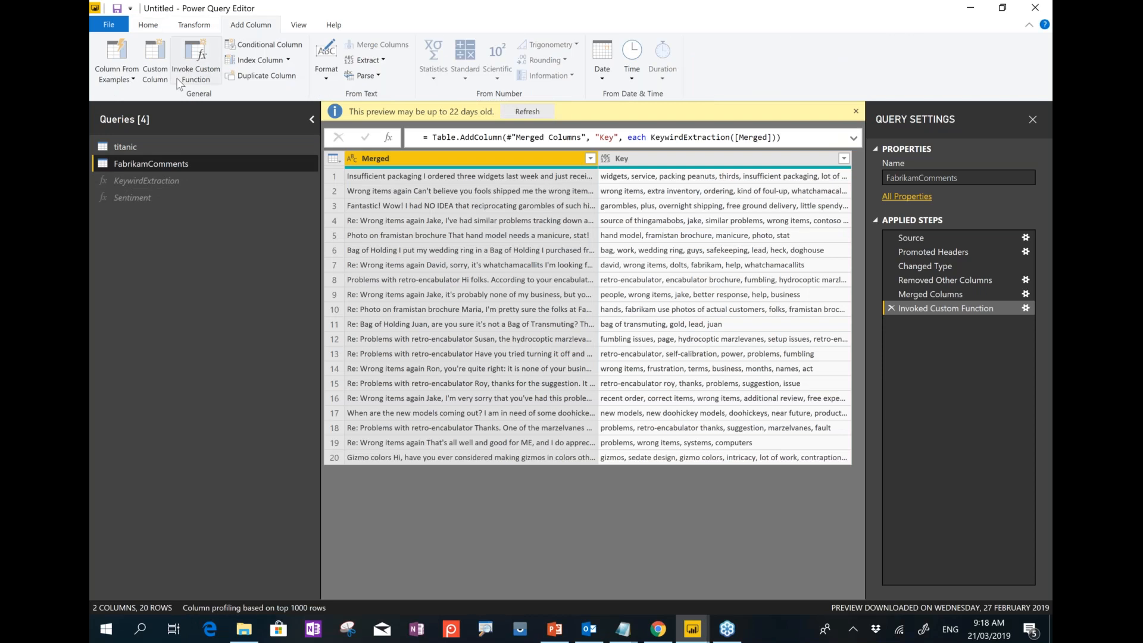
pyautogui.click(186, 74)
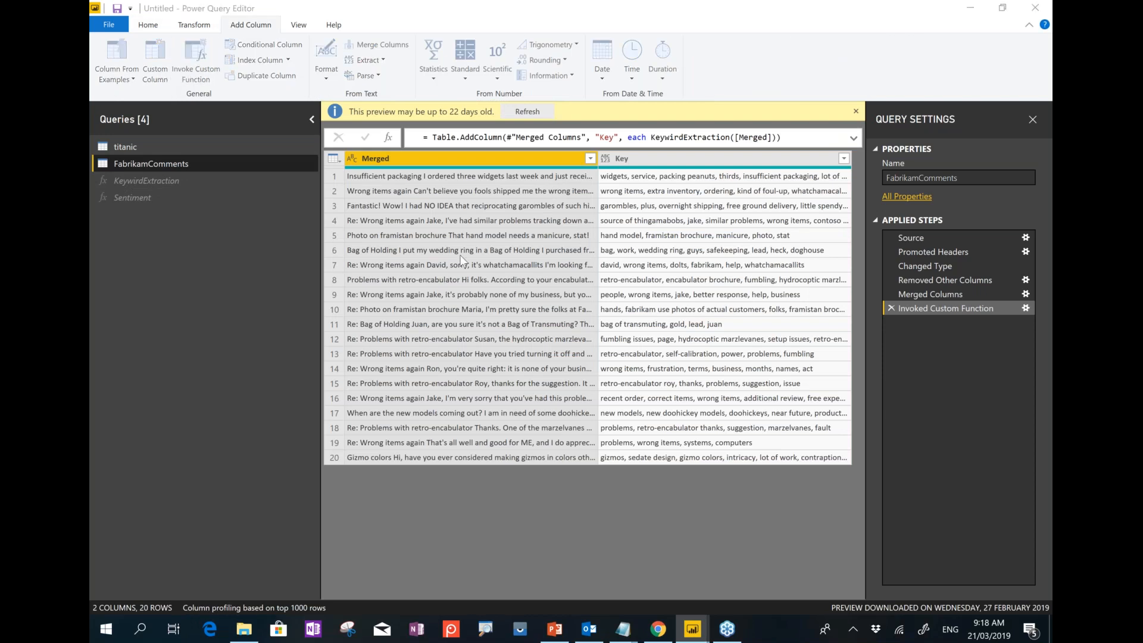
pyautogui.doubleClick(377, 293)
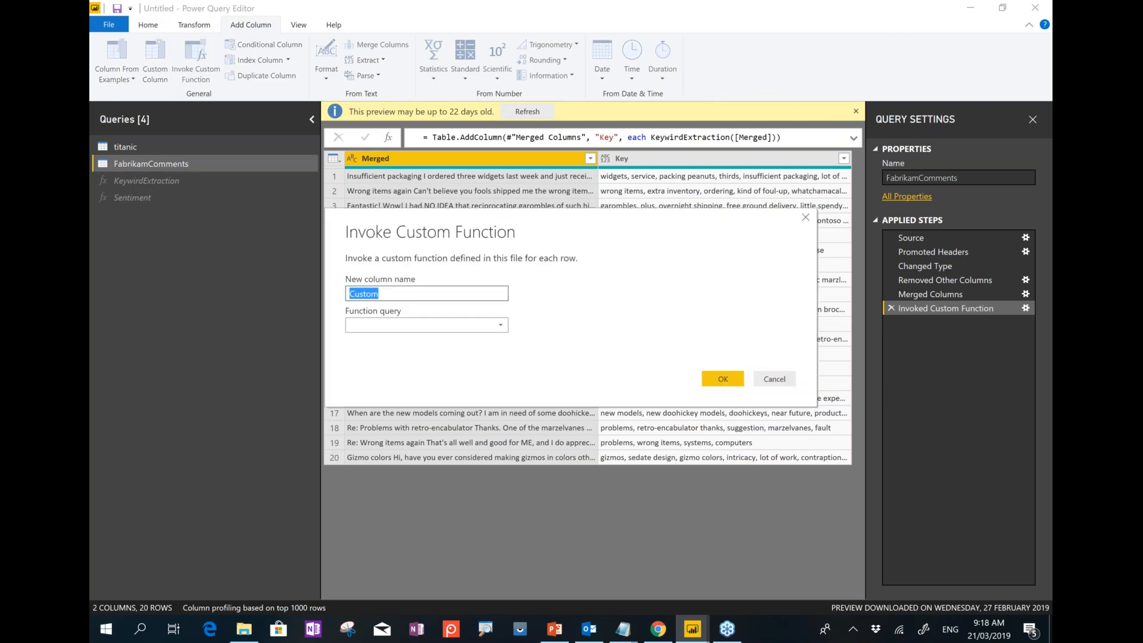
pyautogui.press('BackSpace')
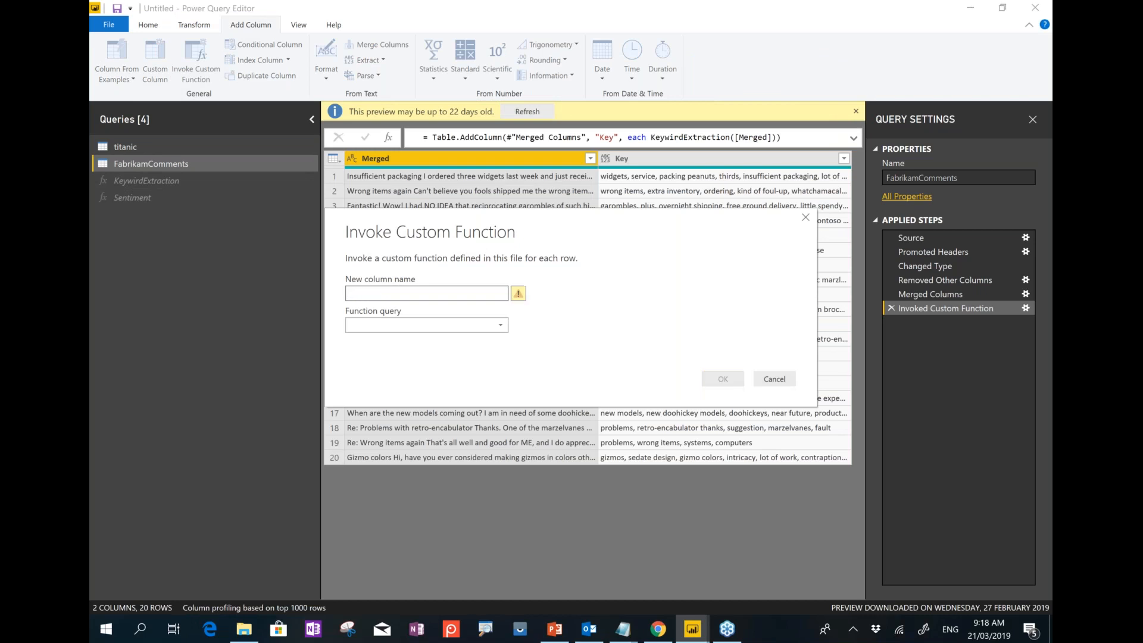
pyautogui.write('Senti')
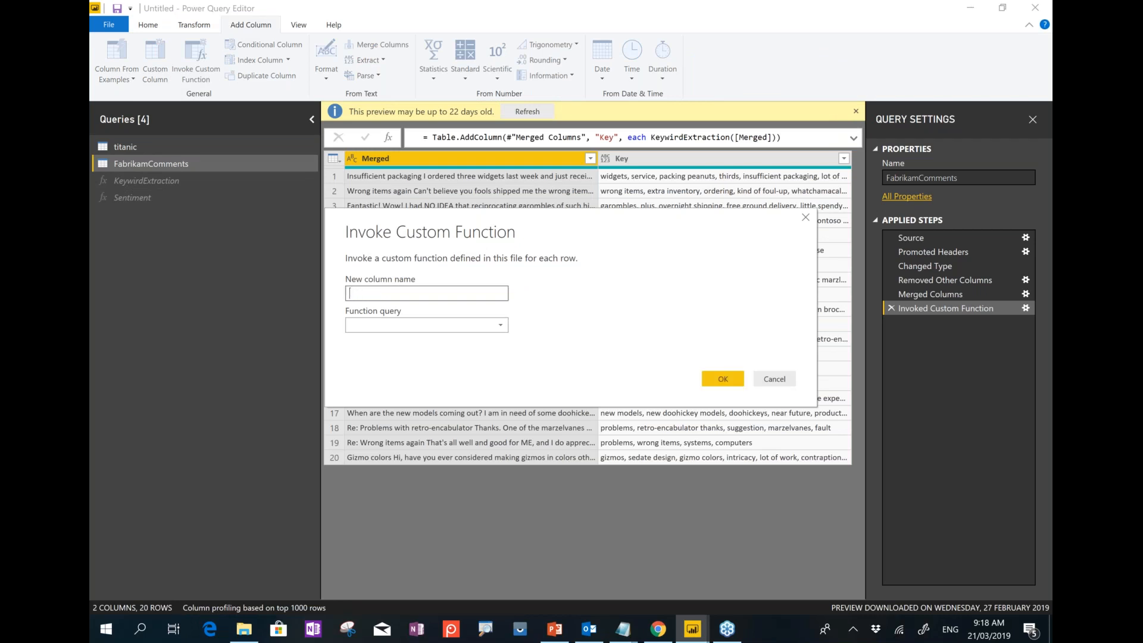
pyautogui.write('Feedback')
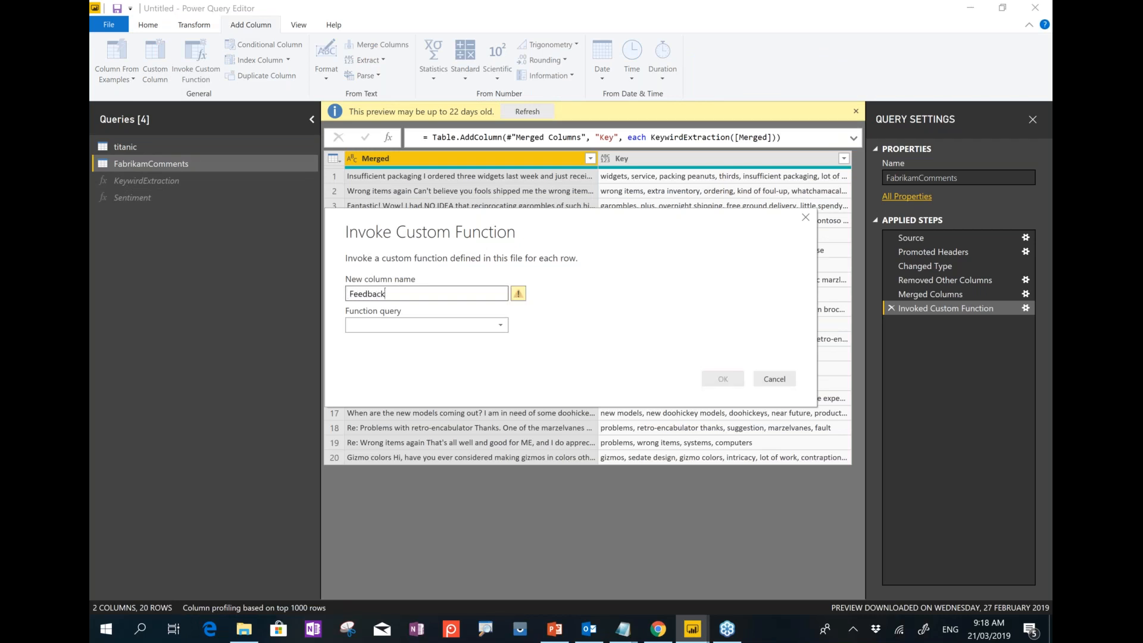
pyautogui.click(373, 325)
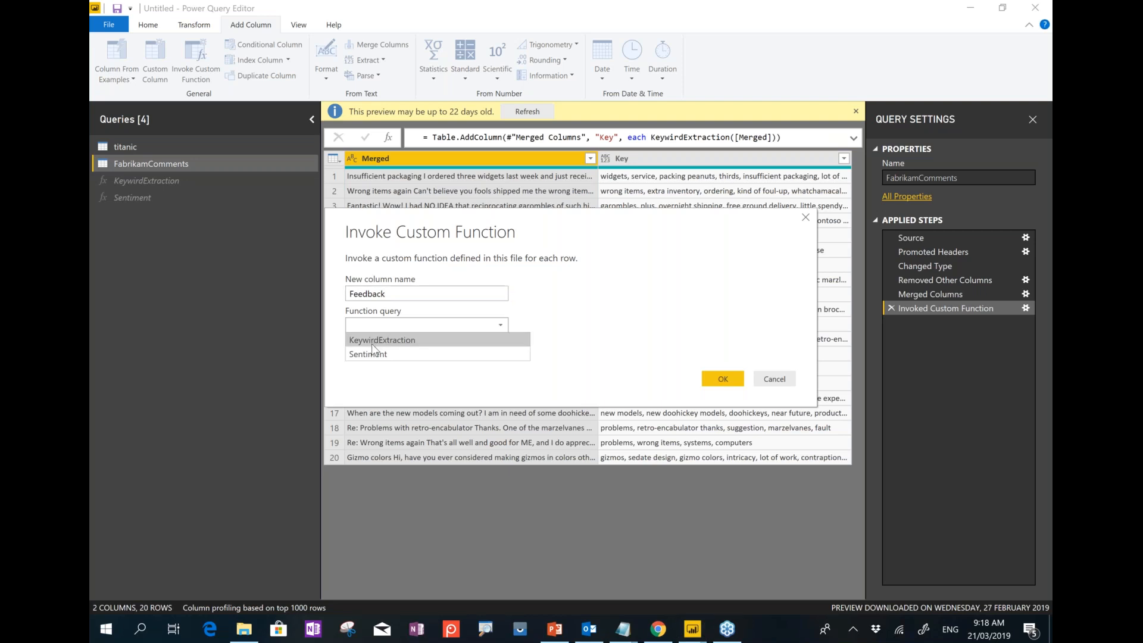
pyautogui.click(360, 354)
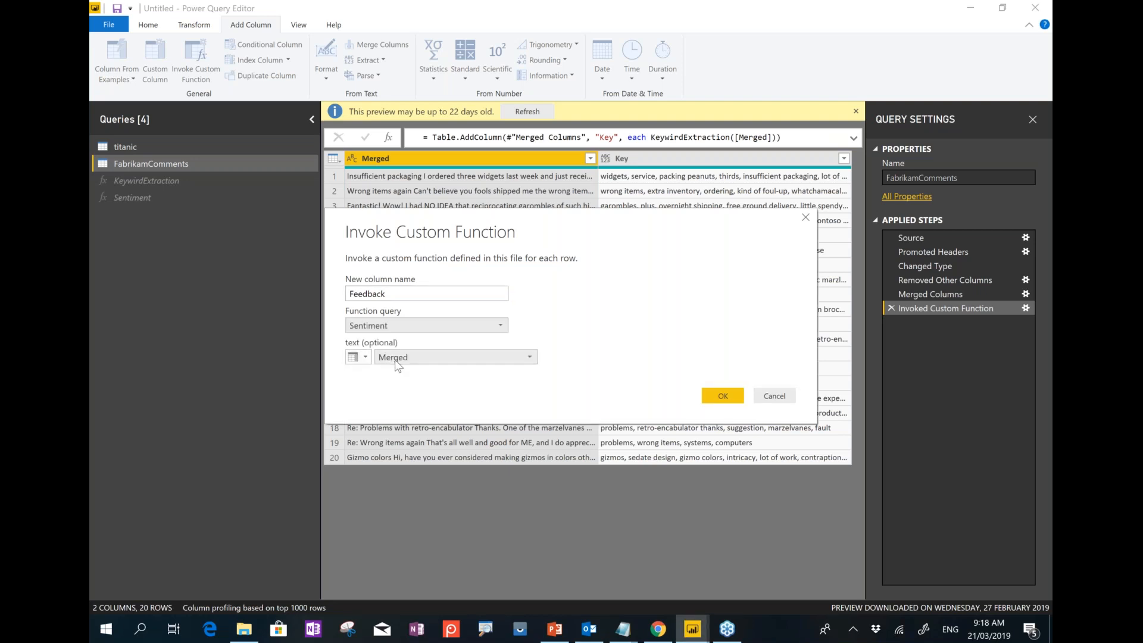
pyautogui.click(720, 397)
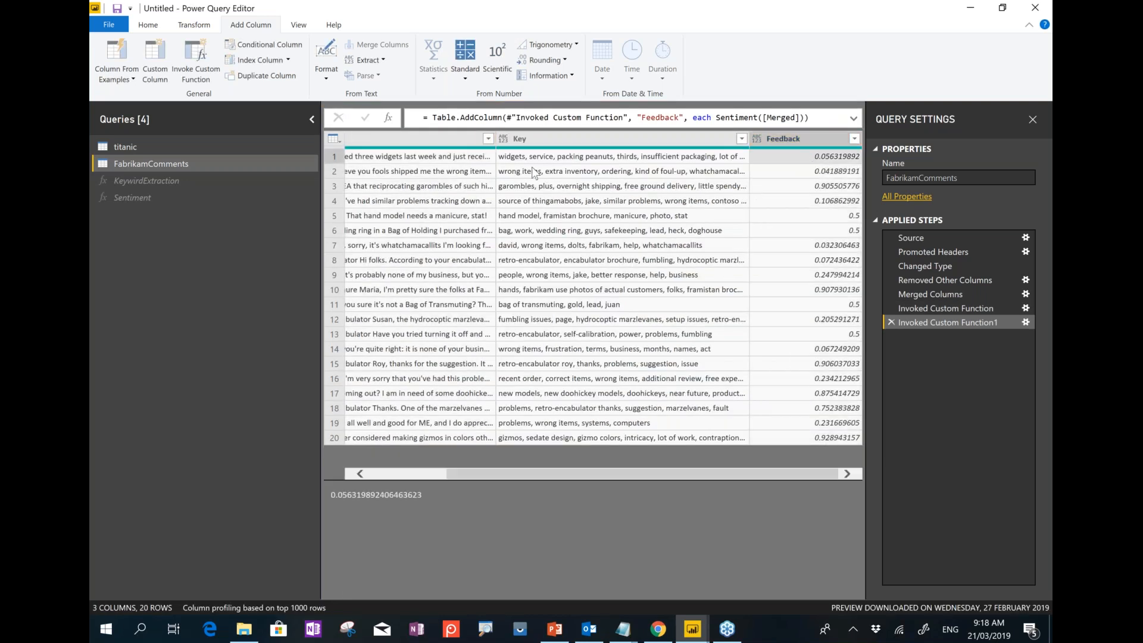
pyautogui.click(486, 159)
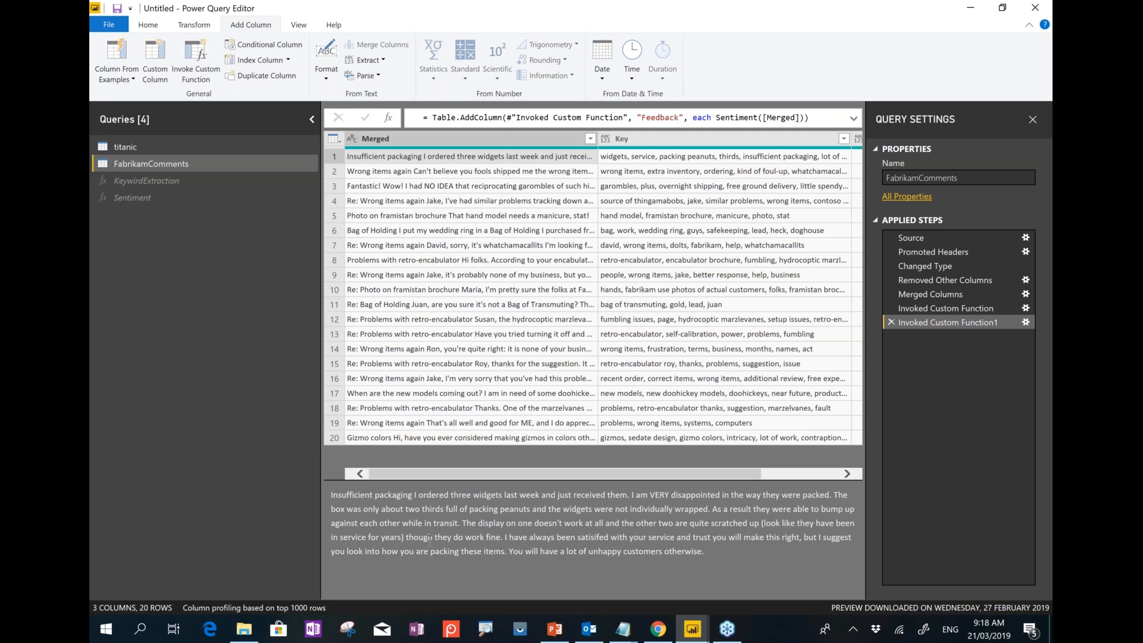
pyautogui.hotkey('ctrl', 'a')
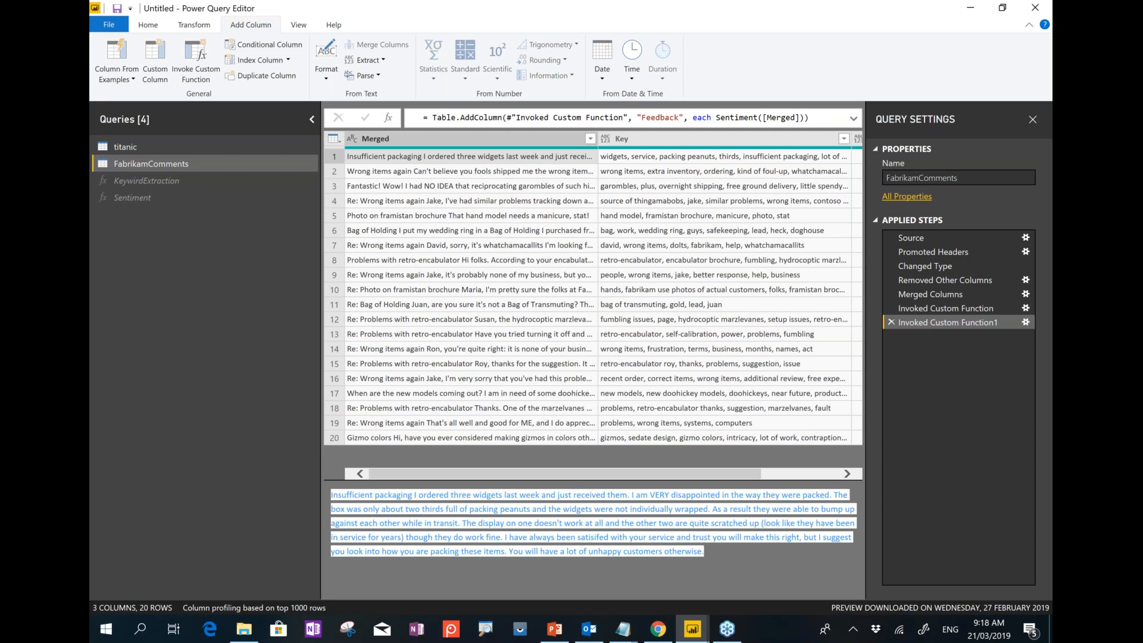
pyautogui.click(625, 495)
pyautogui.moveTo(630, 495); pyautogui.dragTo(820, 507)
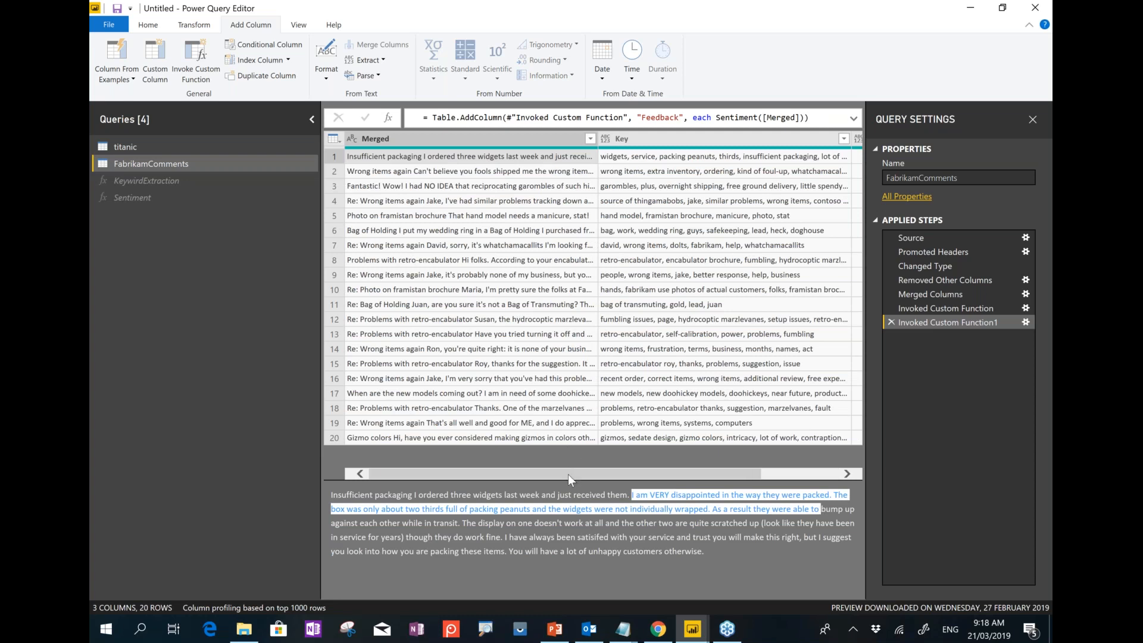
pyautogui.moveTo(568, 474); pyautogui.dragTo(628, 473)
pyautogui.click(825, 161)
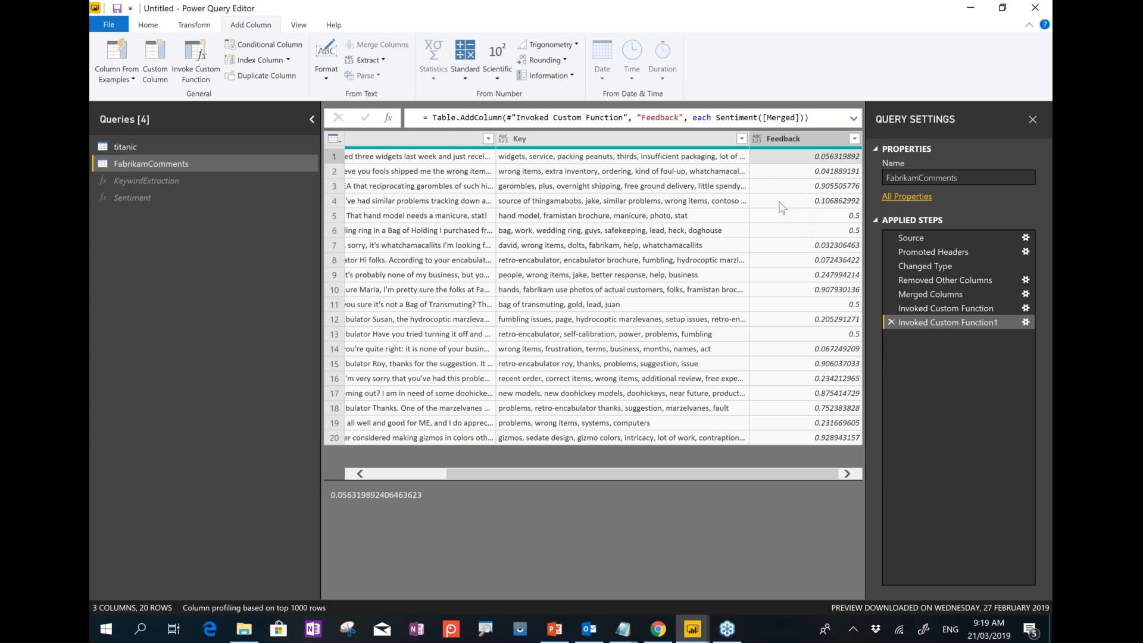
pyautogui.click(601, 187)
pyautogui.click(477, 189)
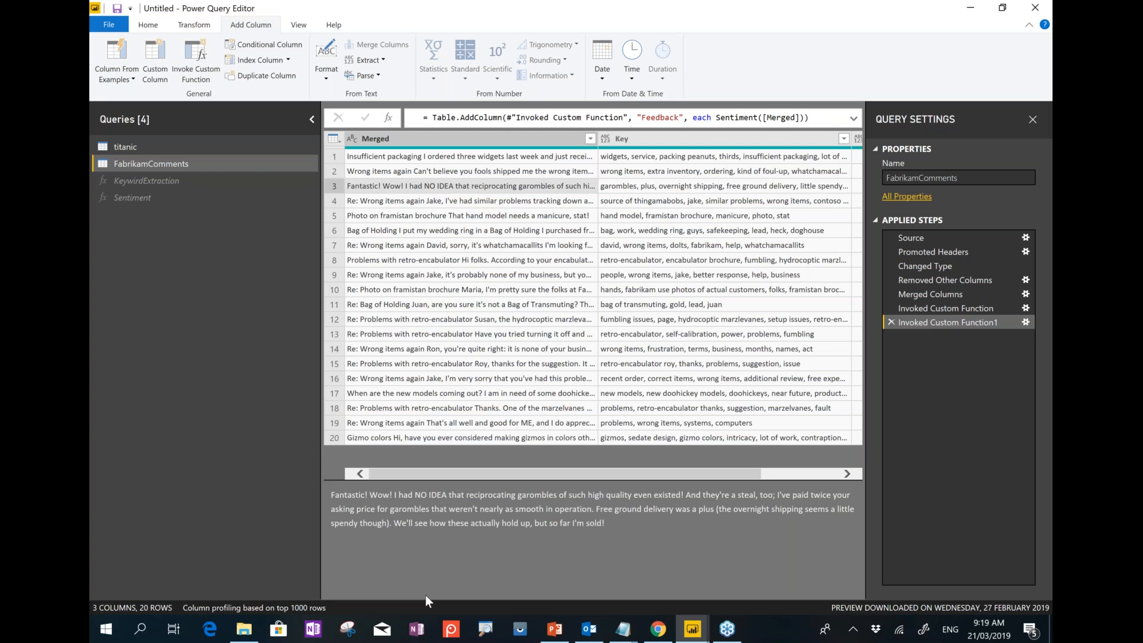
pyautogui.click(689, 188)
pyautogui.hscroll(3, 773, 194)
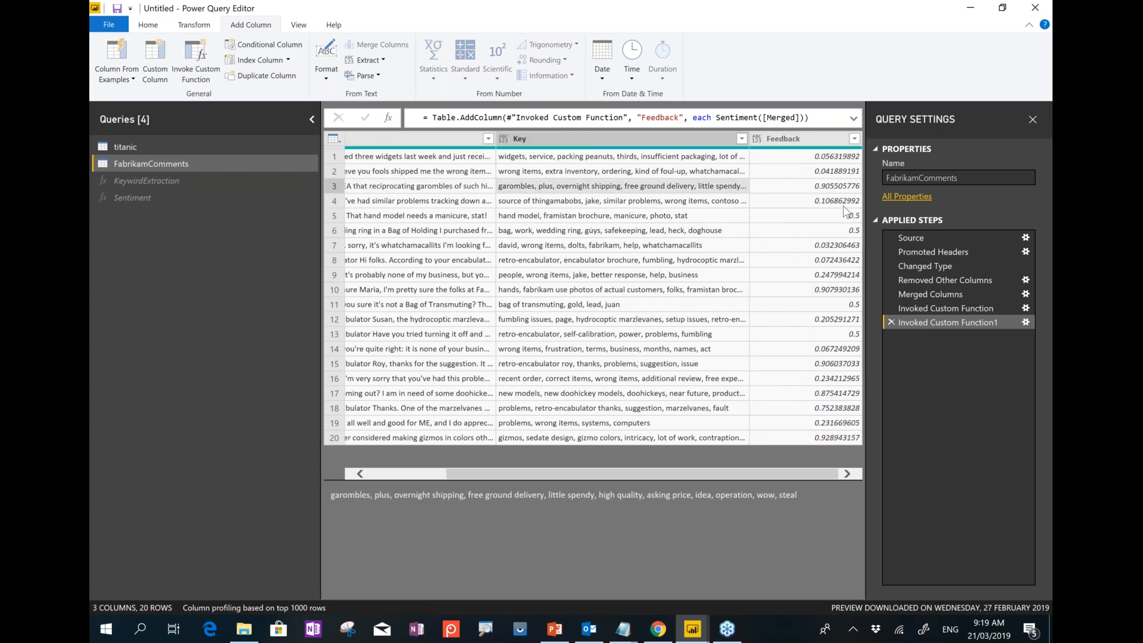
pyautogui.click(802, 189)
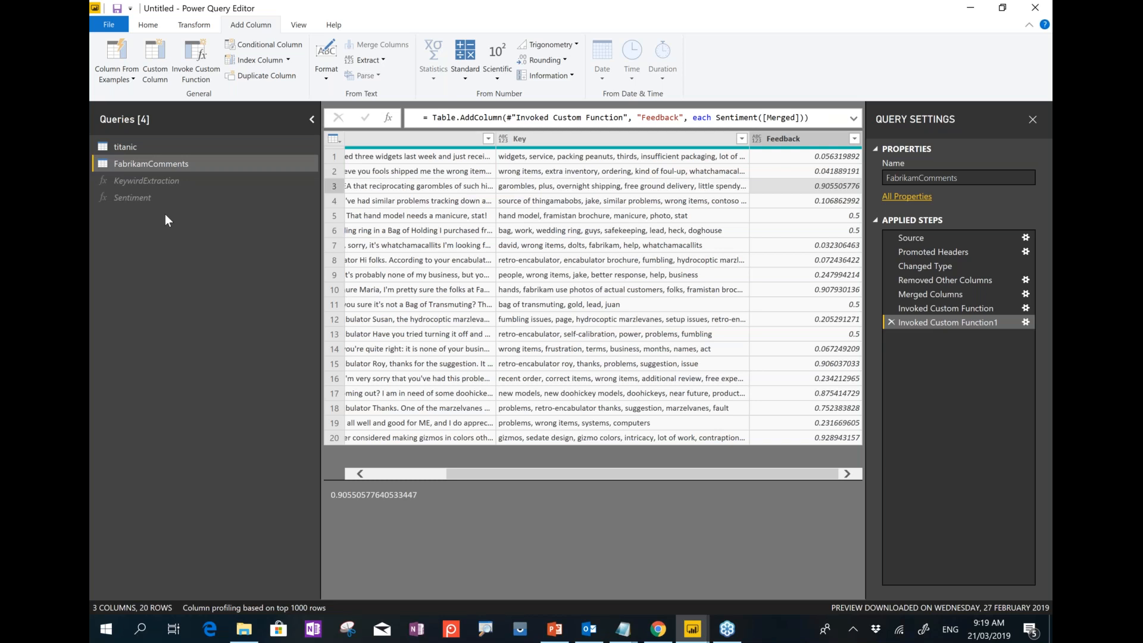
# Start a Text/CSV import and browse through Difinity2019 and Feb2019 into the Difinity folder.
pyautogui.click(149, 26)
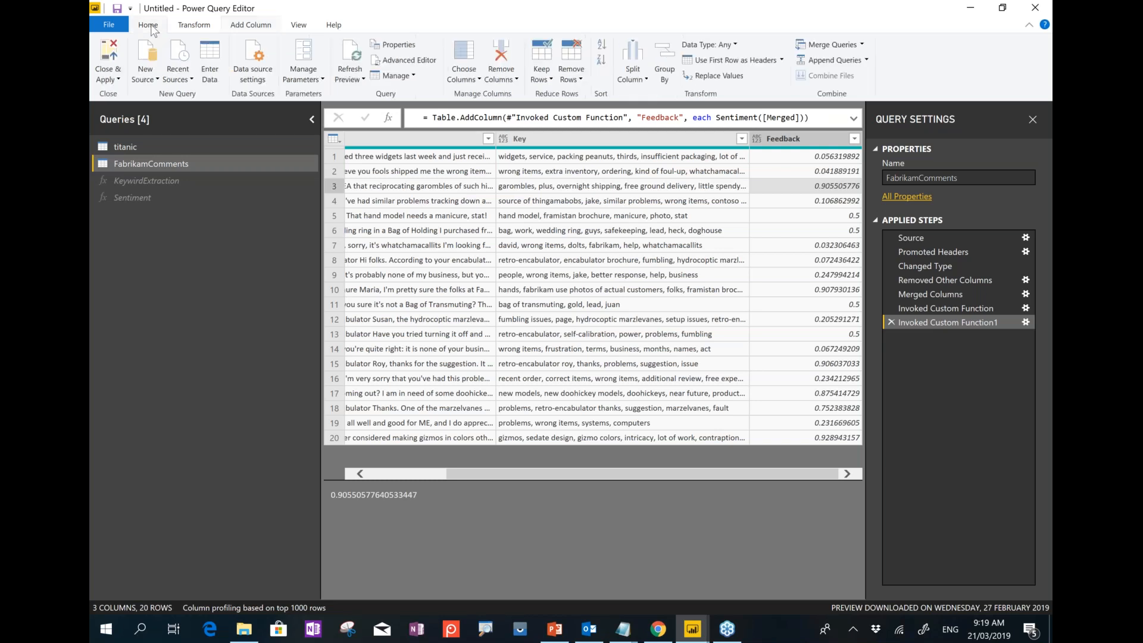
pyautogui.click(136, 83)
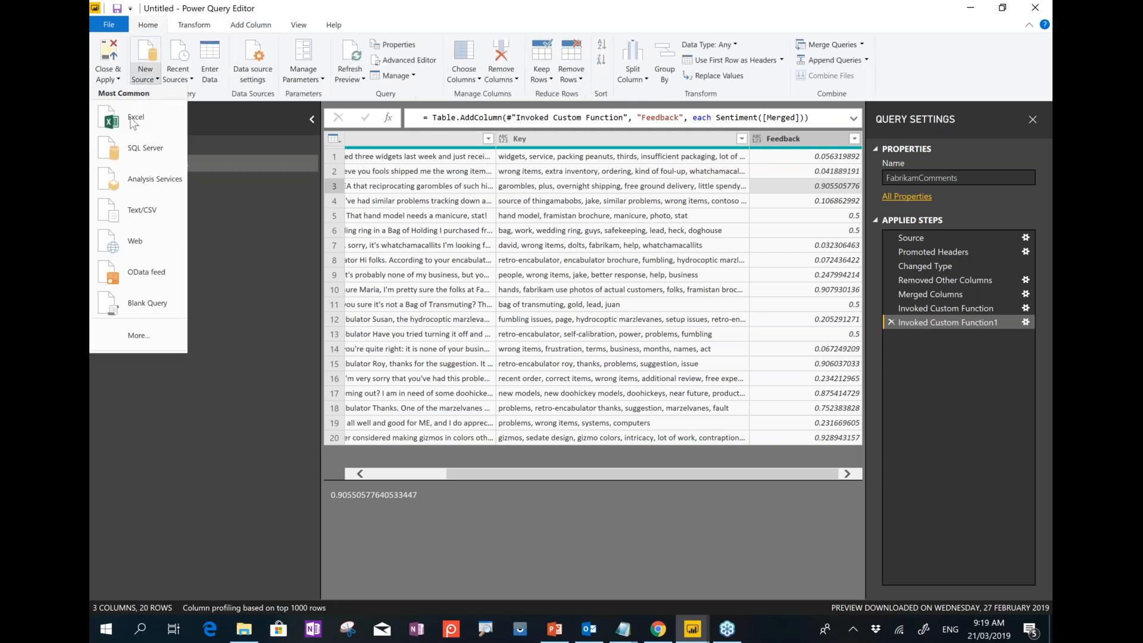
pyautogui.click(143, 212)
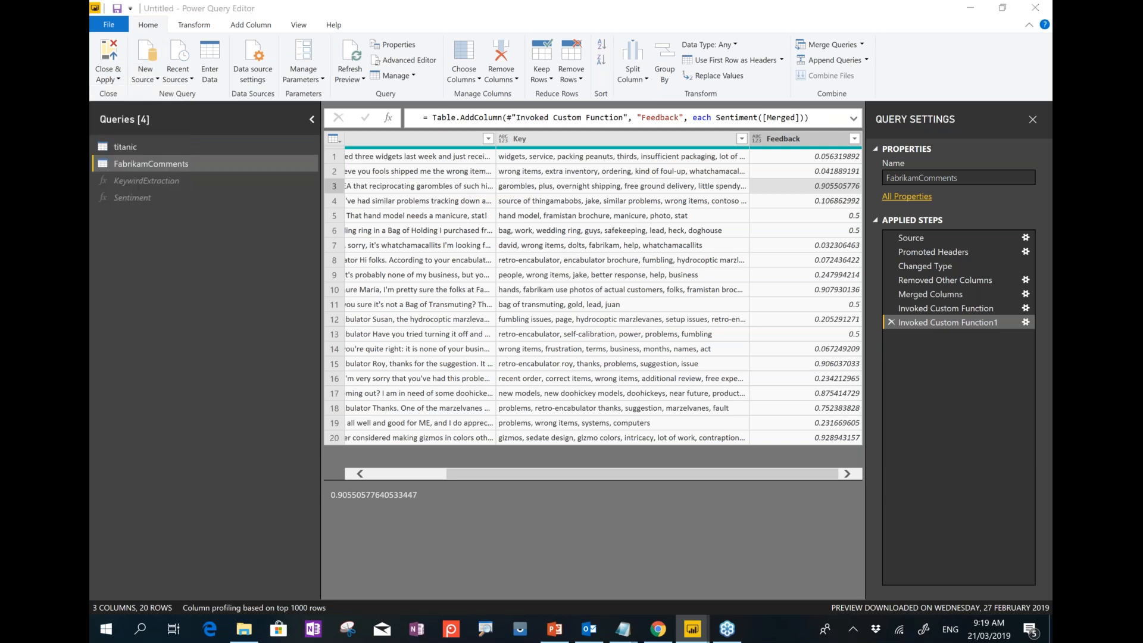
pyautogui.click(377, 33)
pyautogui.click(320, 33)
pyautogui.doubleClick(250, 186)
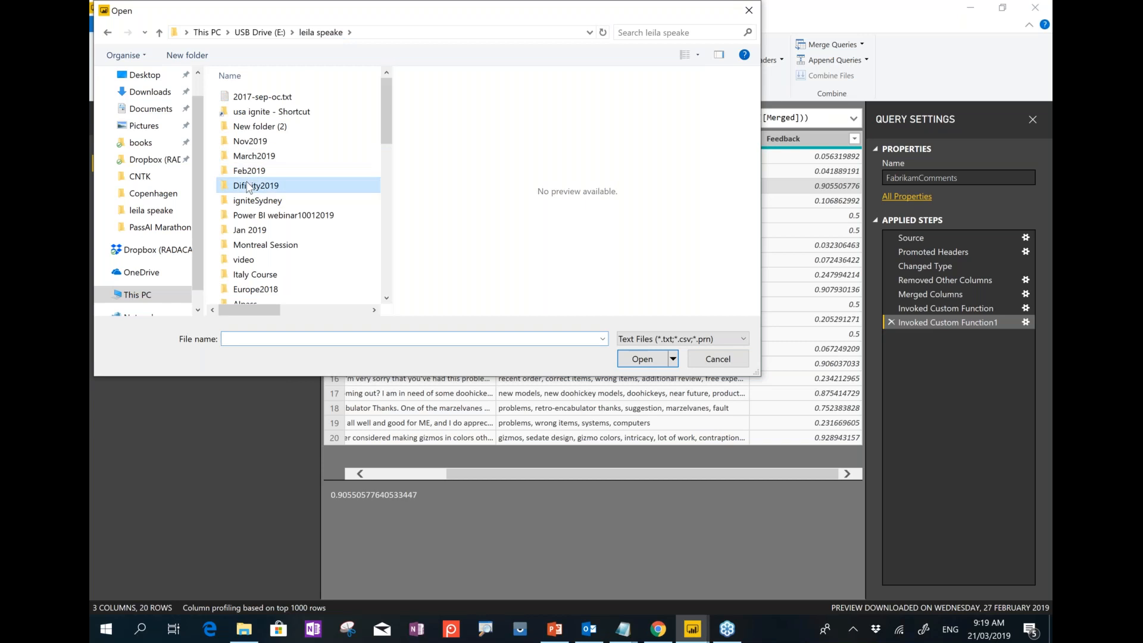
pyautogui.click(340, 34)
pyautogui.doubleClick(264, 170)
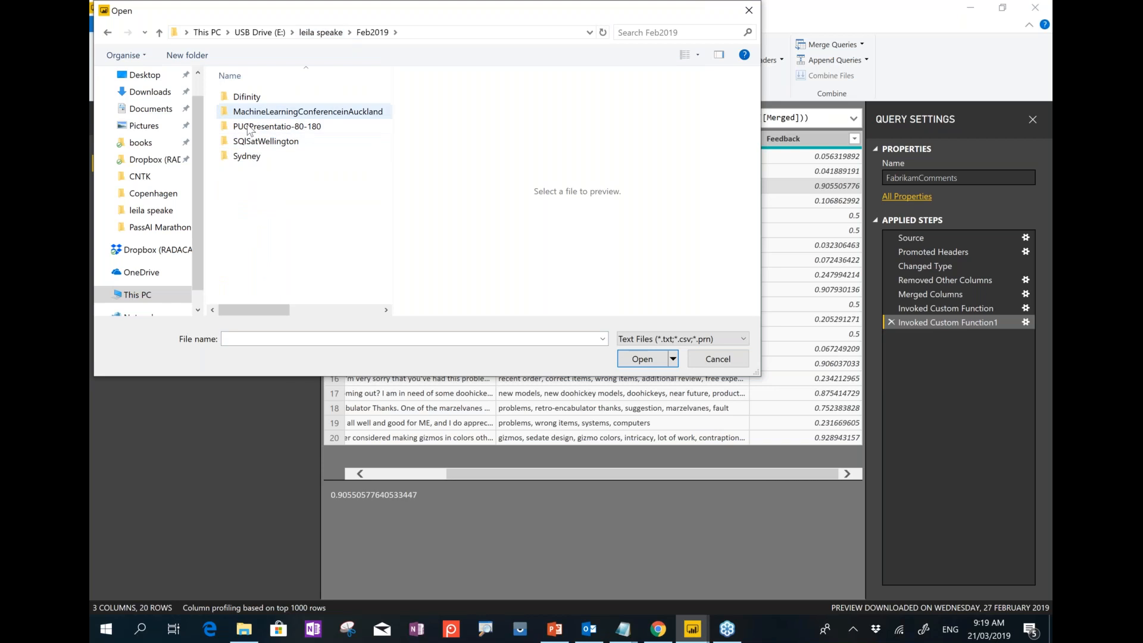
pyautogui.click(250, 100)
pyautogui.doubleClick(250, 100)
# Open Precon\TextAnalytics\IMDB Movie Titles.csv and load it as a new query.
pyautogui.doubleClick(256, 112)
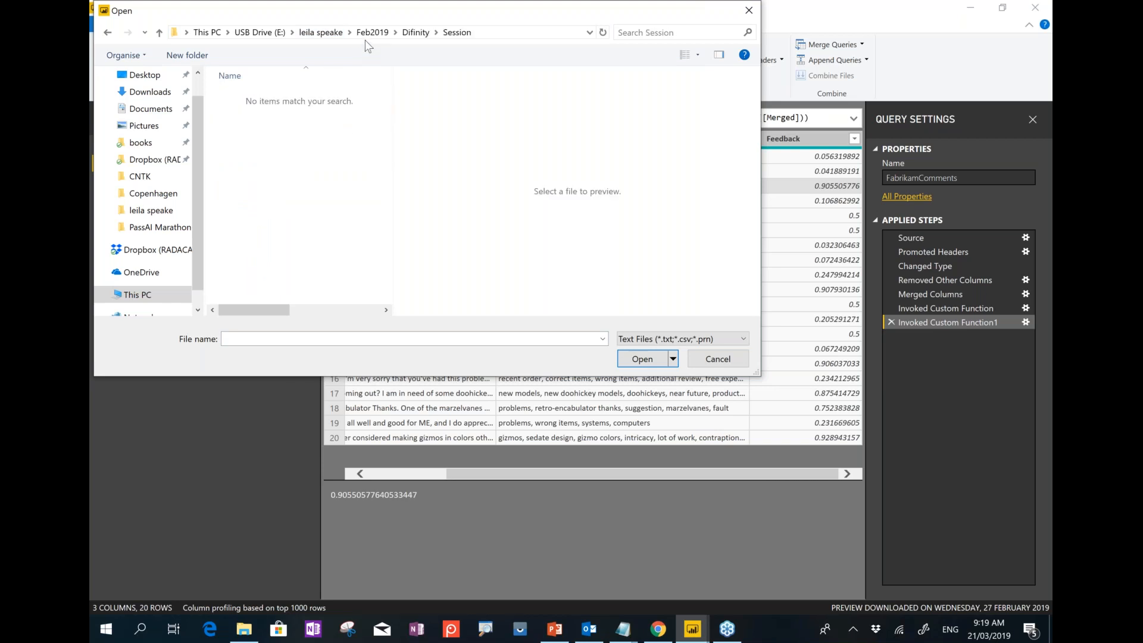
pyautogui.click(405, 33)
pyautogui.doubleClick(288, 95)
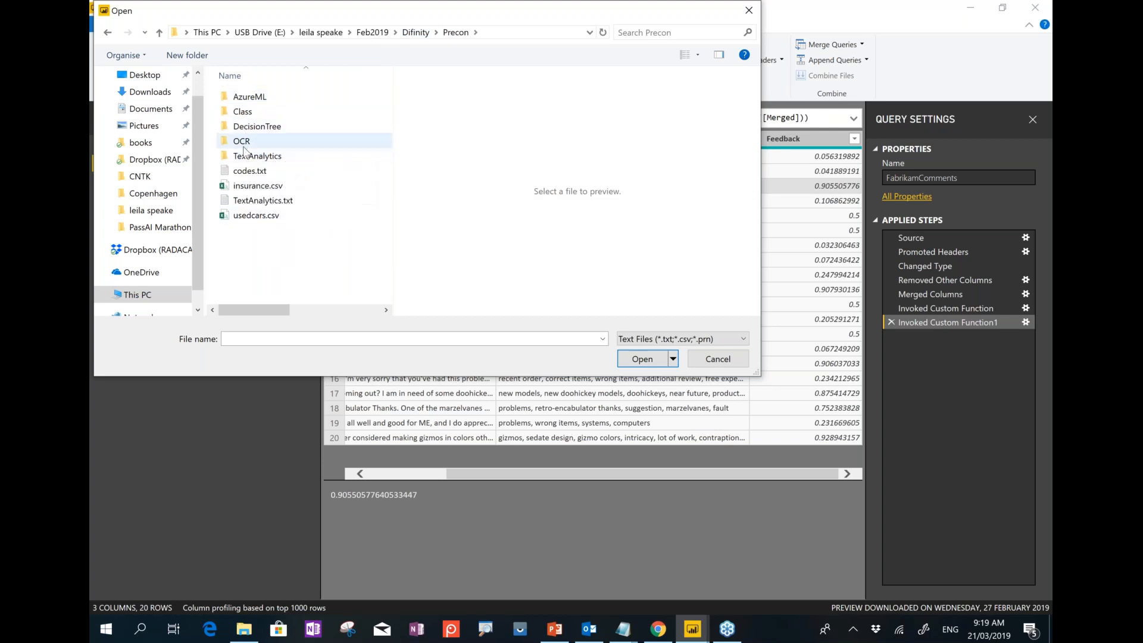
pyautogui.doubleClick(244, 156)
pyautogui.click(256, 112)
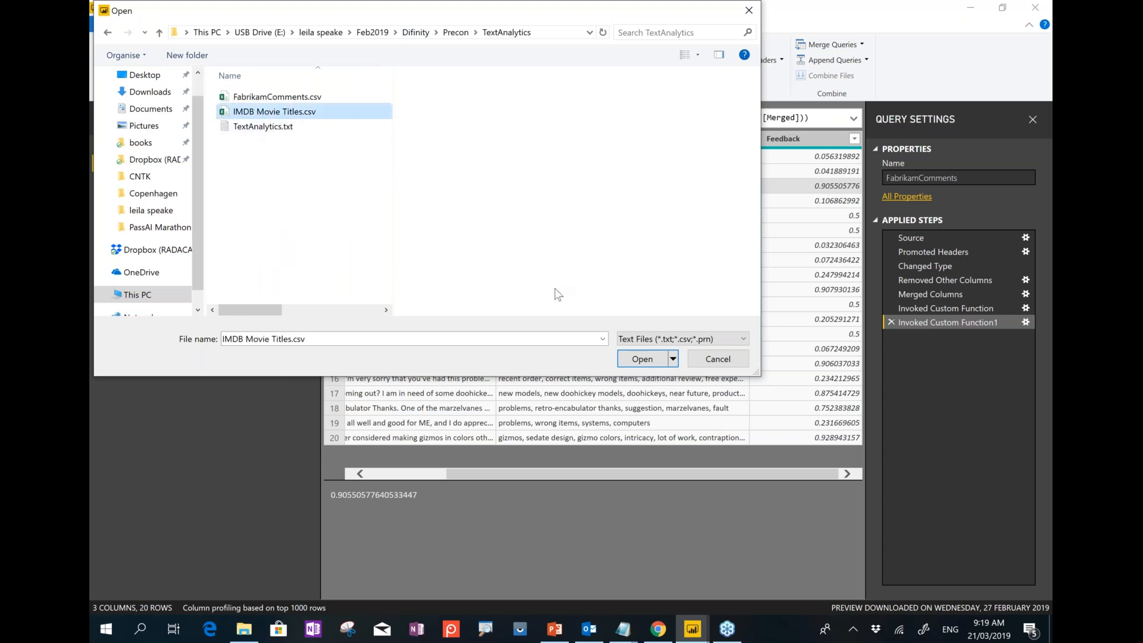
pyautogui.click(633, 359)
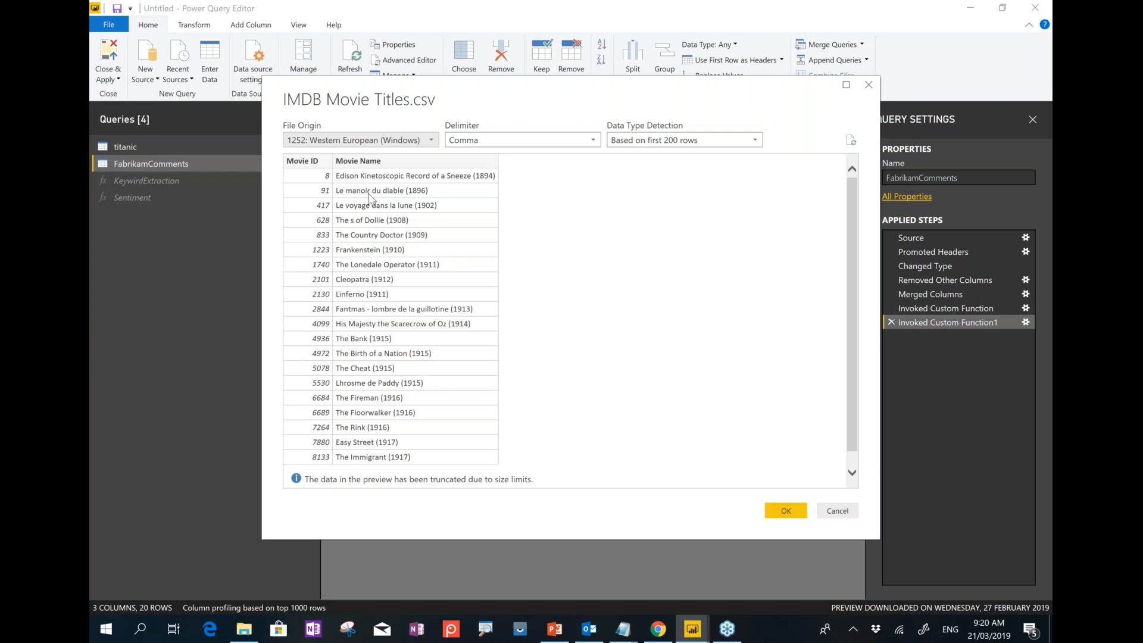
pyautogui.click(786, 512)
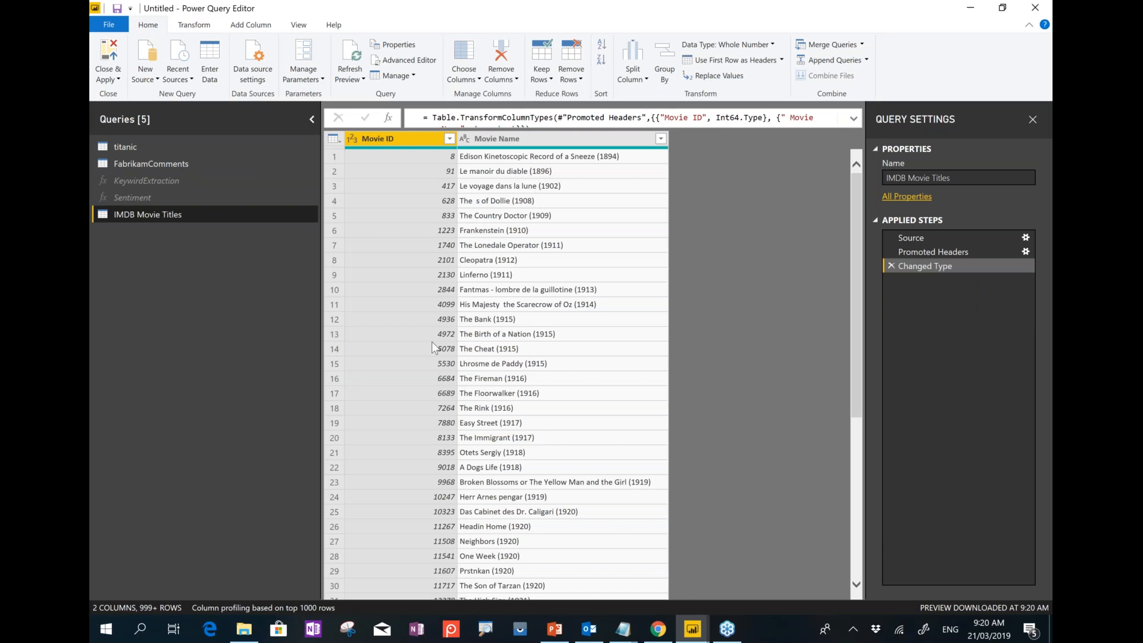
# Keep only the top 20 rows of IMDB Movie Titles.
pyautogui.click(552, 80)
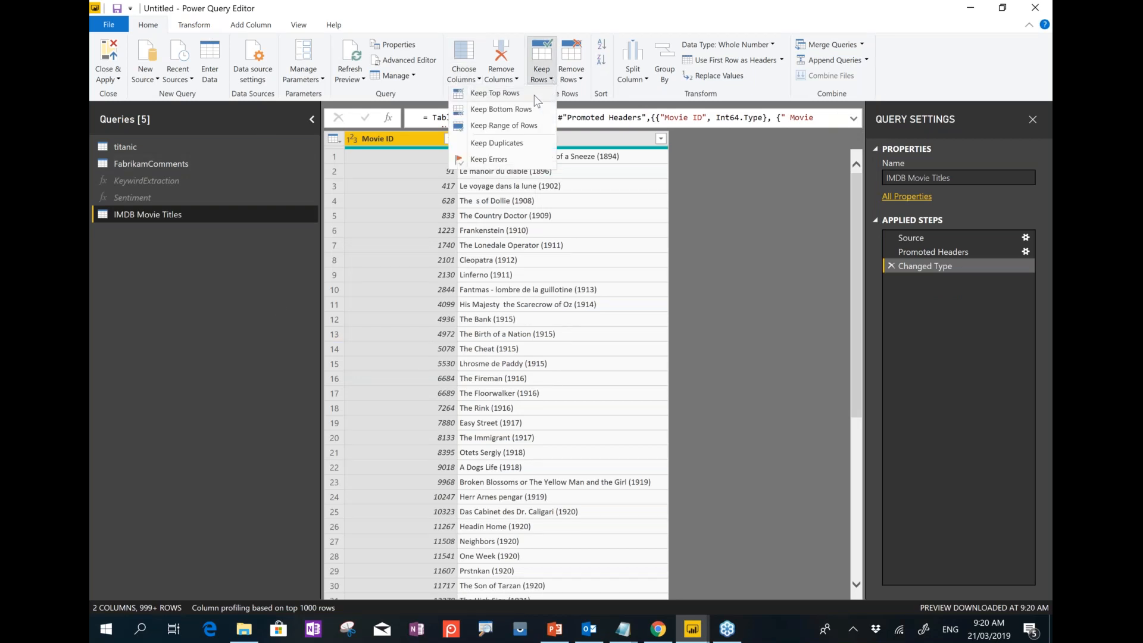
pyautogui.click(534, 95)
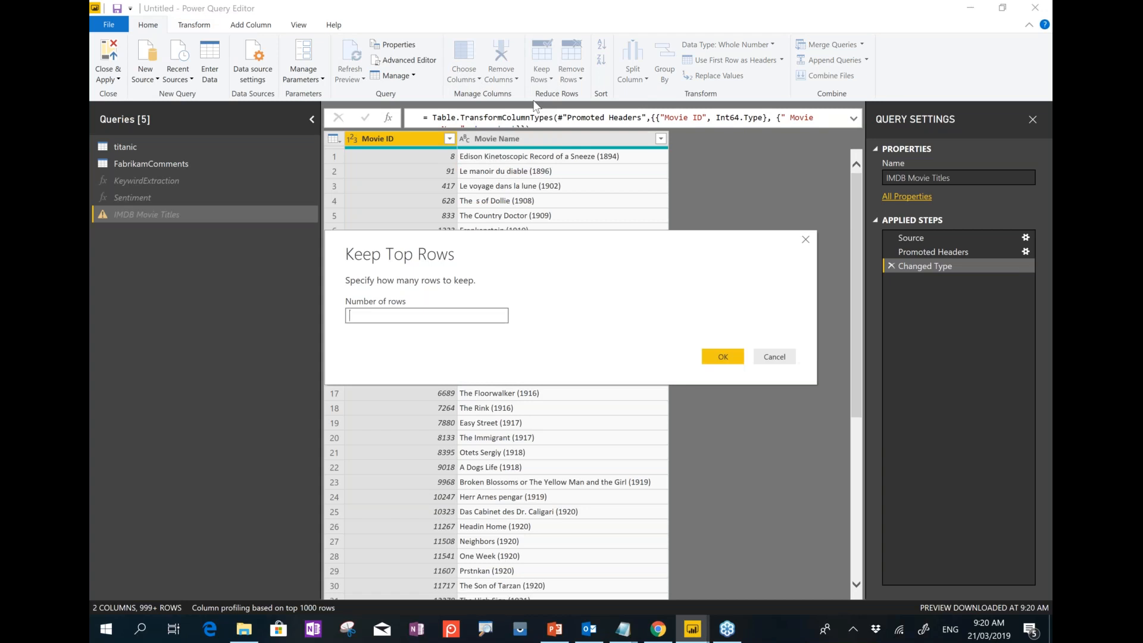
pyautogui.write('20')
pyautogui.click(722, 357)
# Add a new blank query named Language.
pyautogui.rightClick(202, 254)
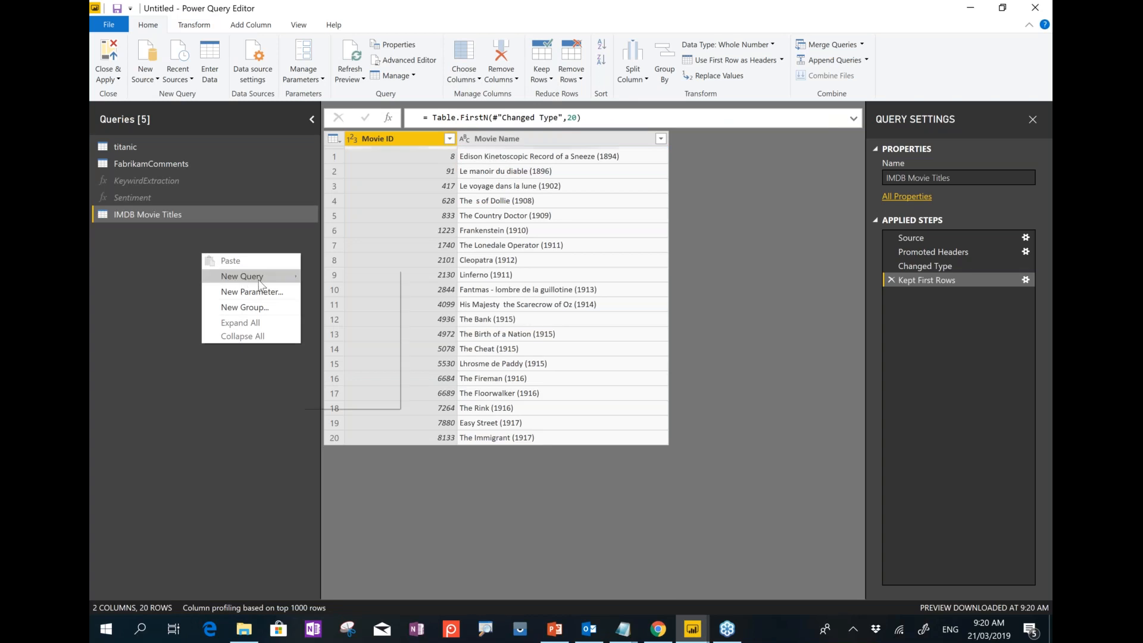
pyautogui.moveTo(242, 277)
pyautogui.click(359, 360)
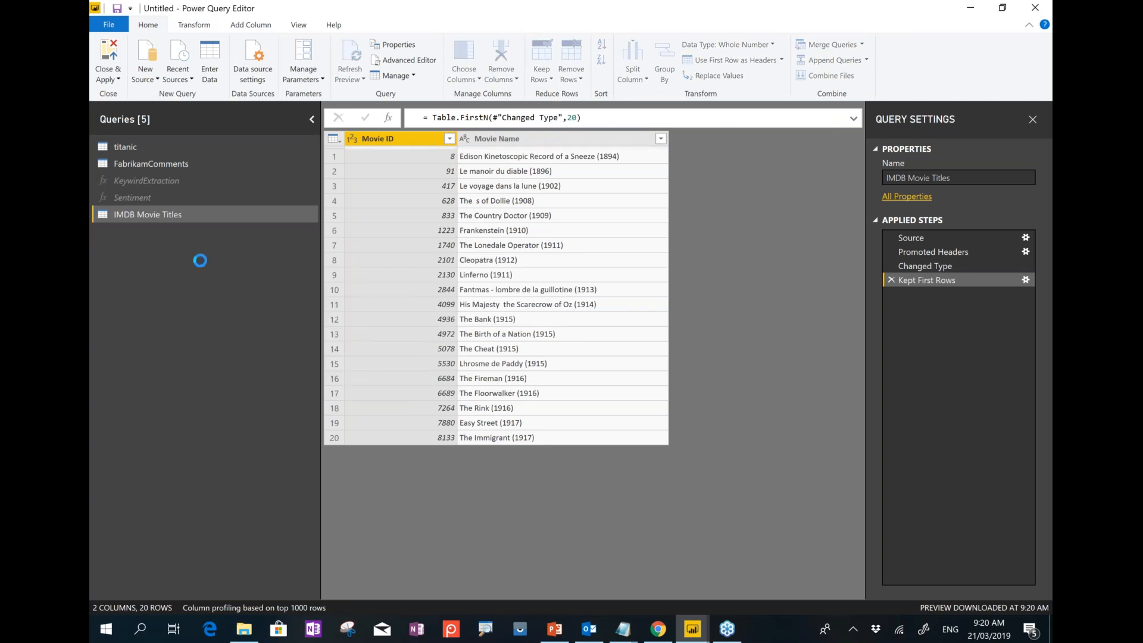
pyautogui.doubleClick(153, 233)
pyautogui.write('Language')
pyautogui.press('Return')
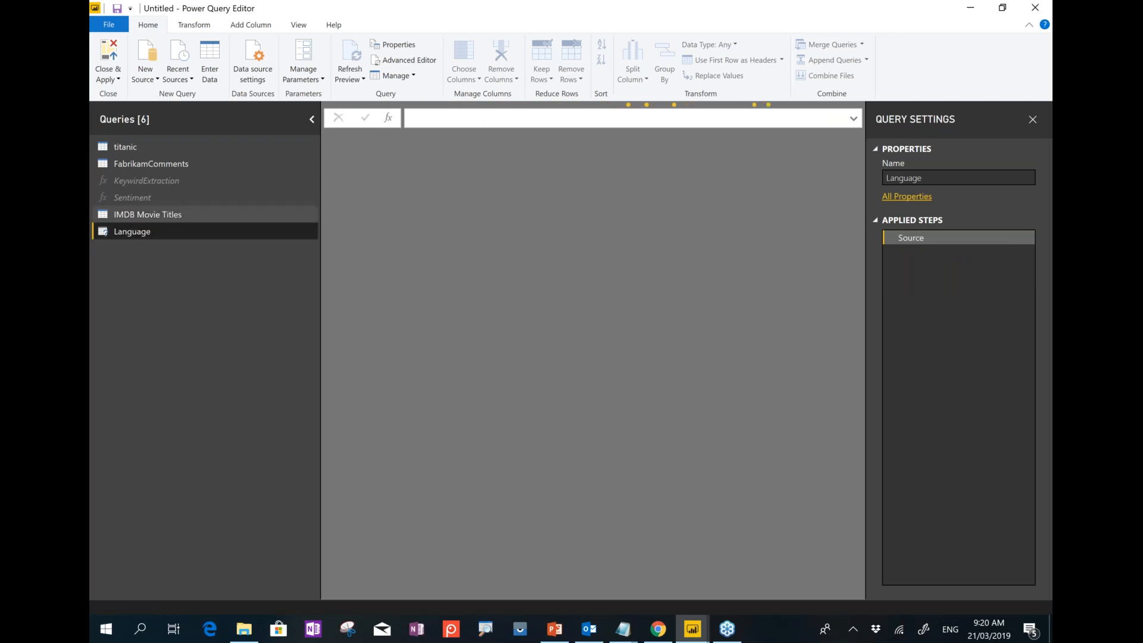
# Paste the language-detection function code into Language's Advanced Editor, apply it, then open IMDB Movie Titles.
pyautogui.click(622, 629)
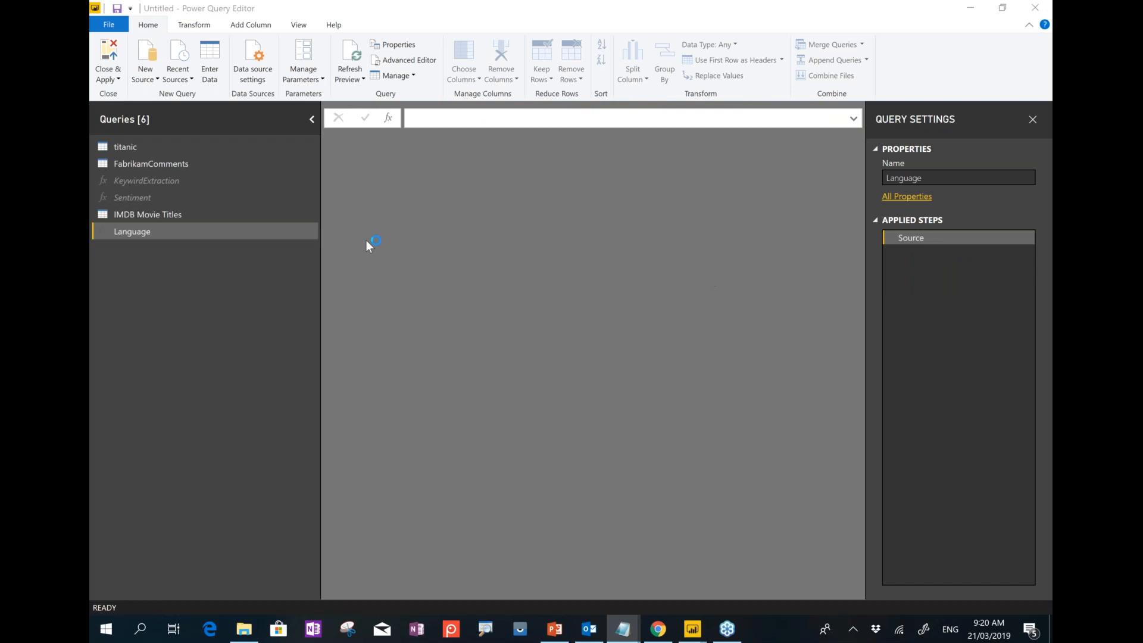
pyautogui.click(220, 231)
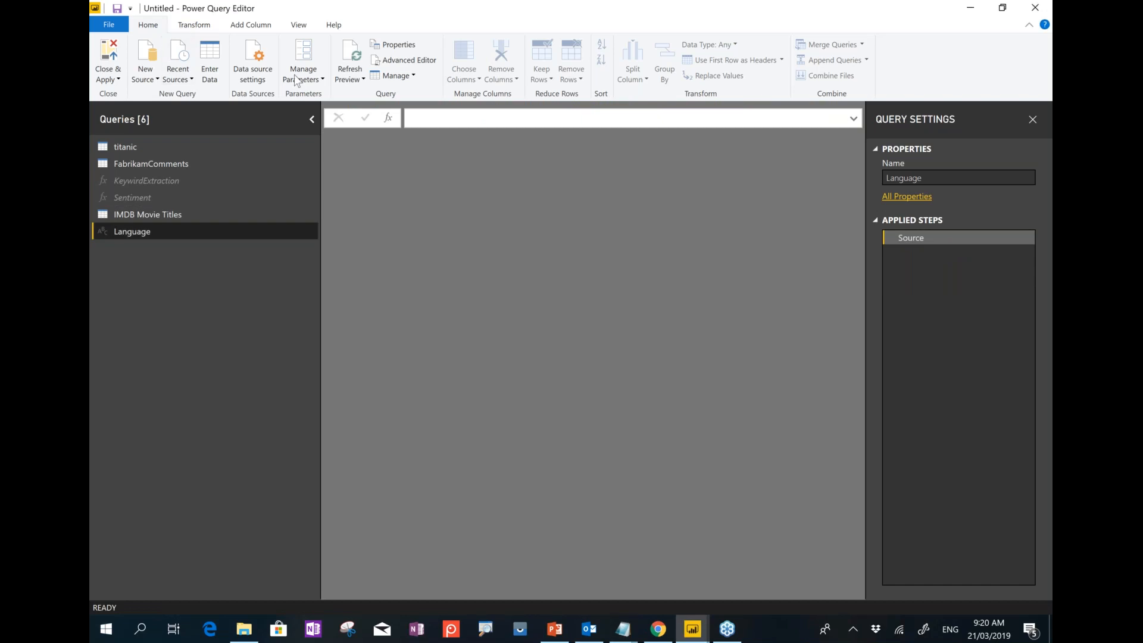
pyautogui.click(417, 62)
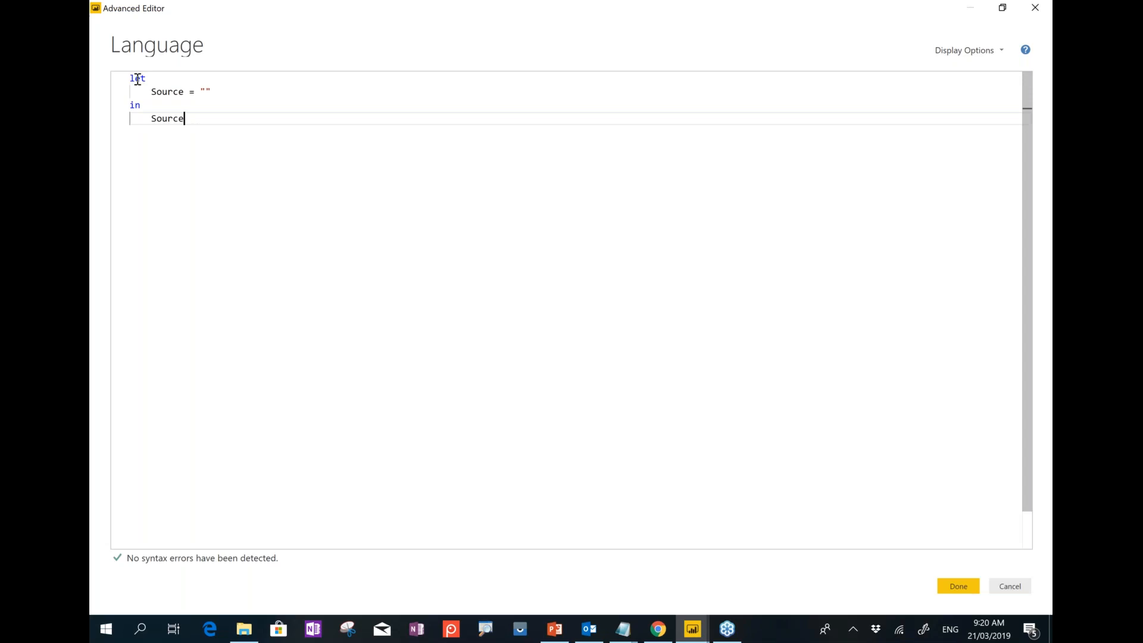
pyautogui.moveTo(189, 122); pyautogui.dragTo(127, 63)
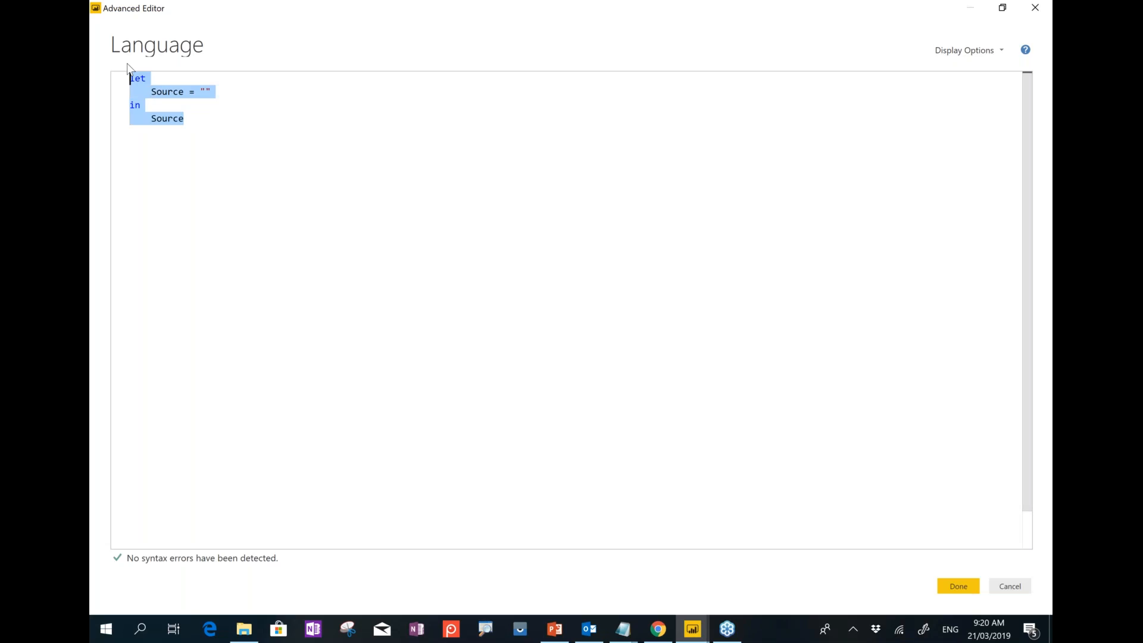
pyautogui.hotkey('ctrl', 'v')
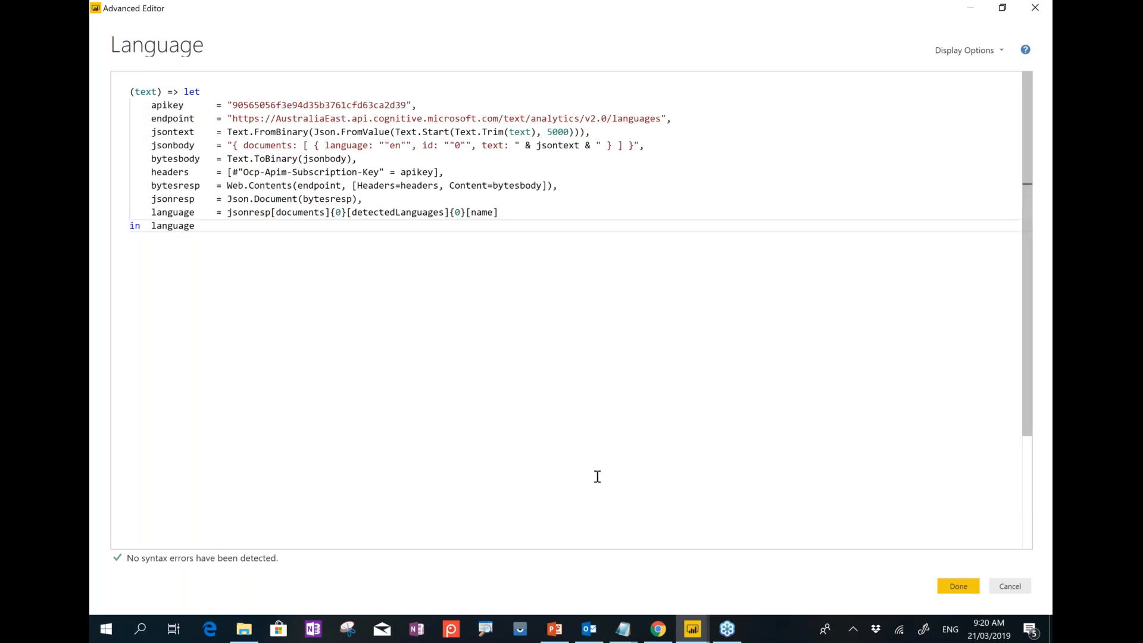
pyautogui.doubleClick(647, 118)
pyautogui.moveTo(411, 212); pyautogui.dragTo(206, 159)
pyautogui.click(966, 588)
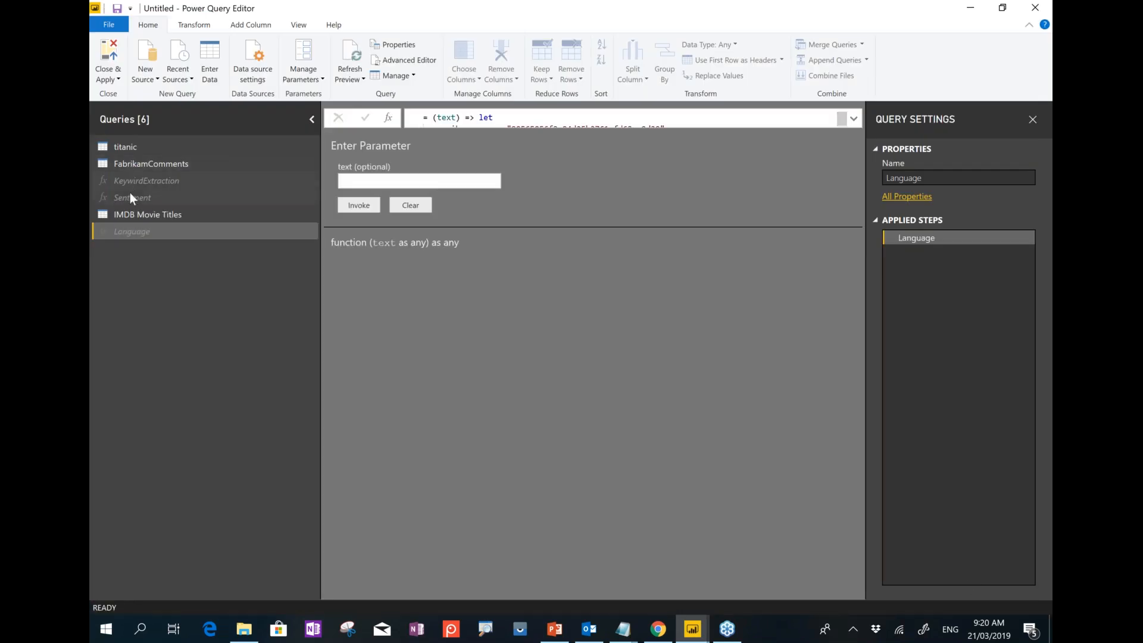
pyautogui.click(115, 216)
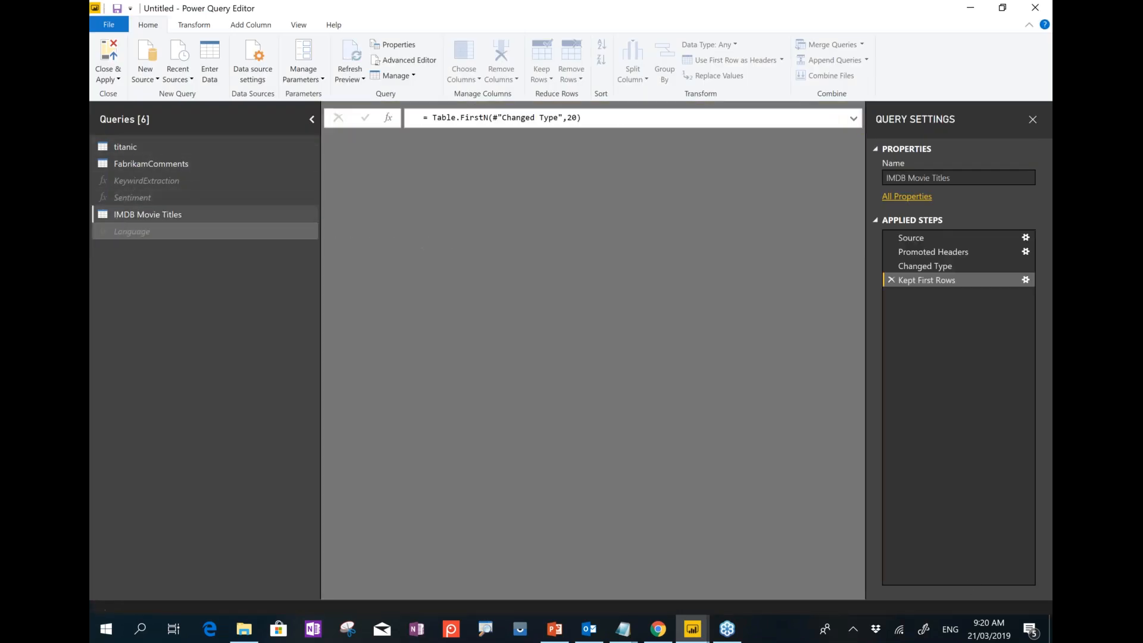
# Add a Lang column invoking the Language function on Movie Name.
pyautogui.click(237, 25)
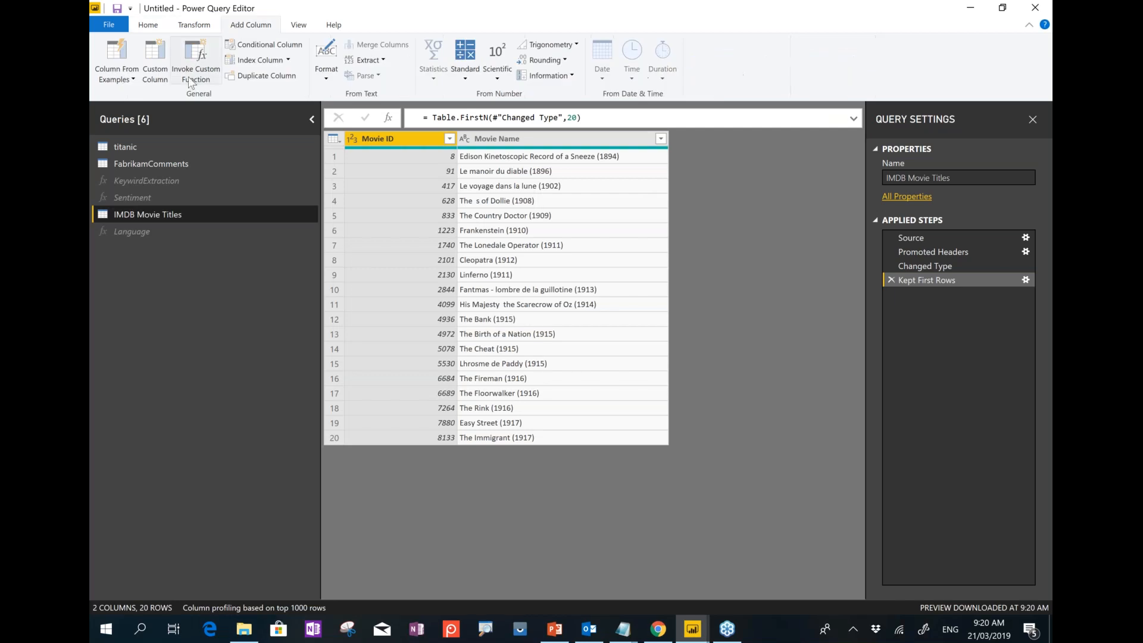
pyautogui.click(192, 62)
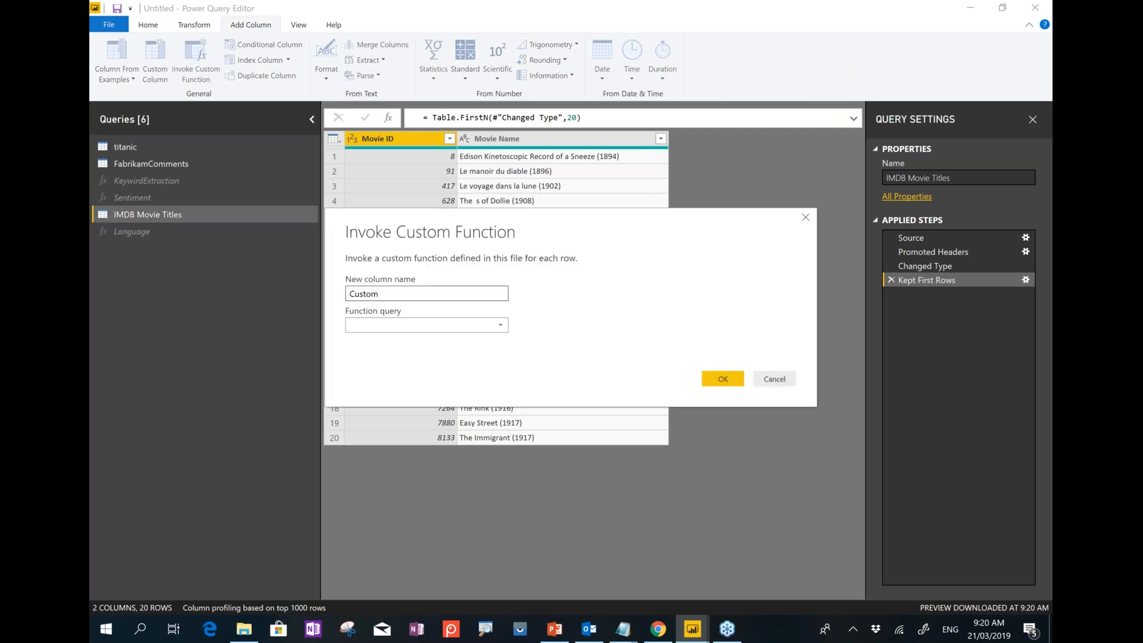
pyautogui.write('Lang')
pyautogui.click(373, 327)
pyautogui.click(367, 369)
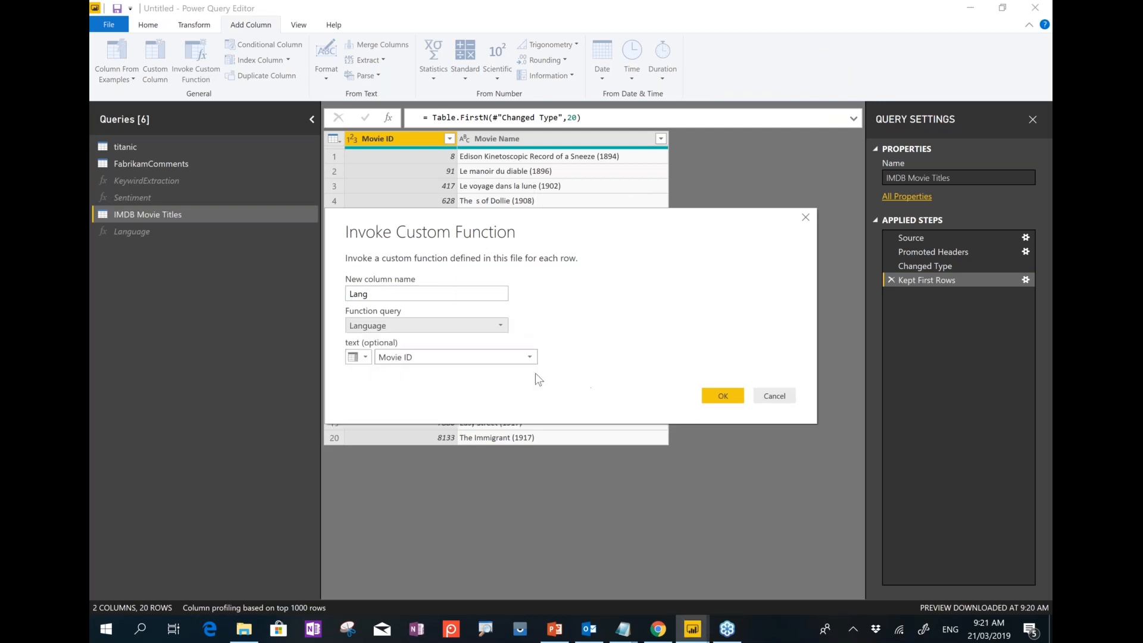
pyautogui.click(470, 357)
pyautogui.click(509, 385)
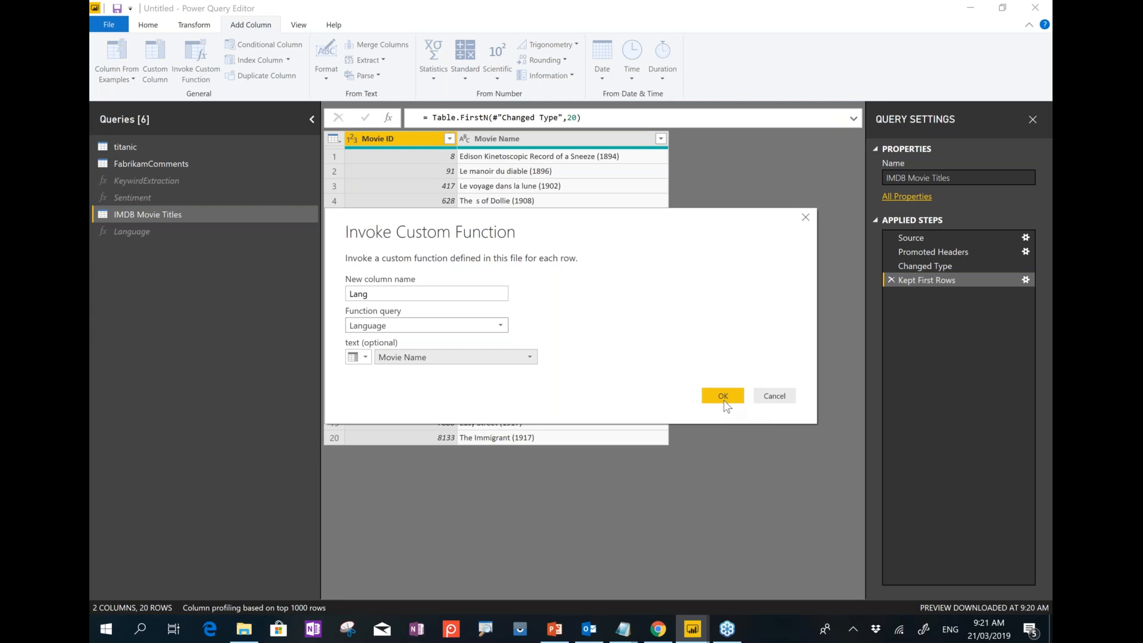
pyautogui.click(724, 397)
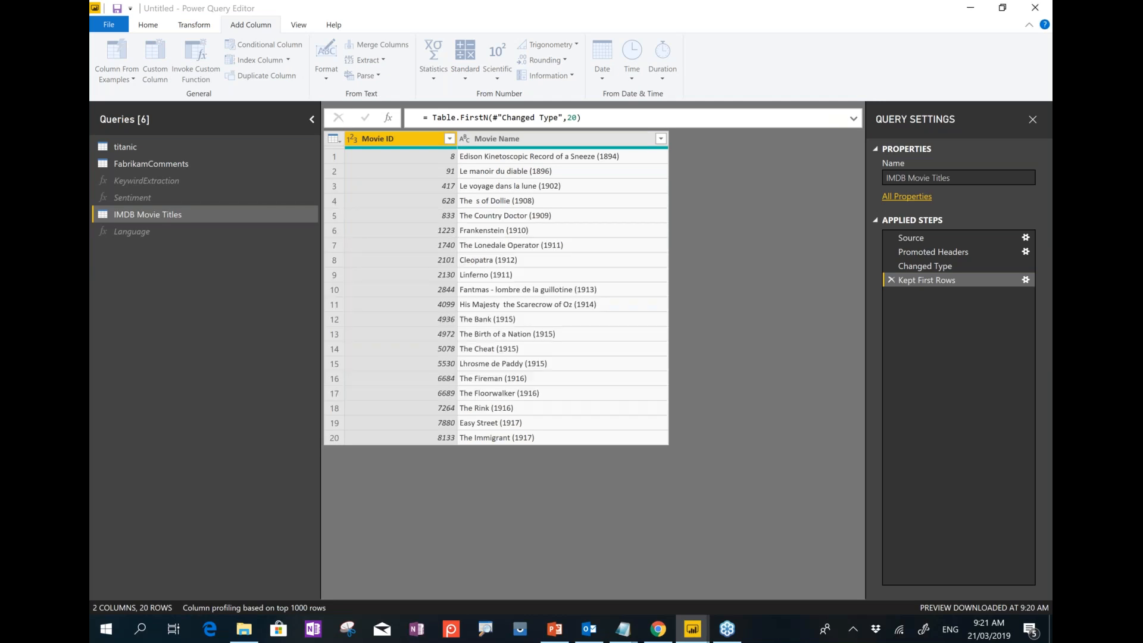
# Check detected languages for rows 2 and 3, then view the Sentiment and KeywirdExtraction queries.
pyautogui.click(704, 189)
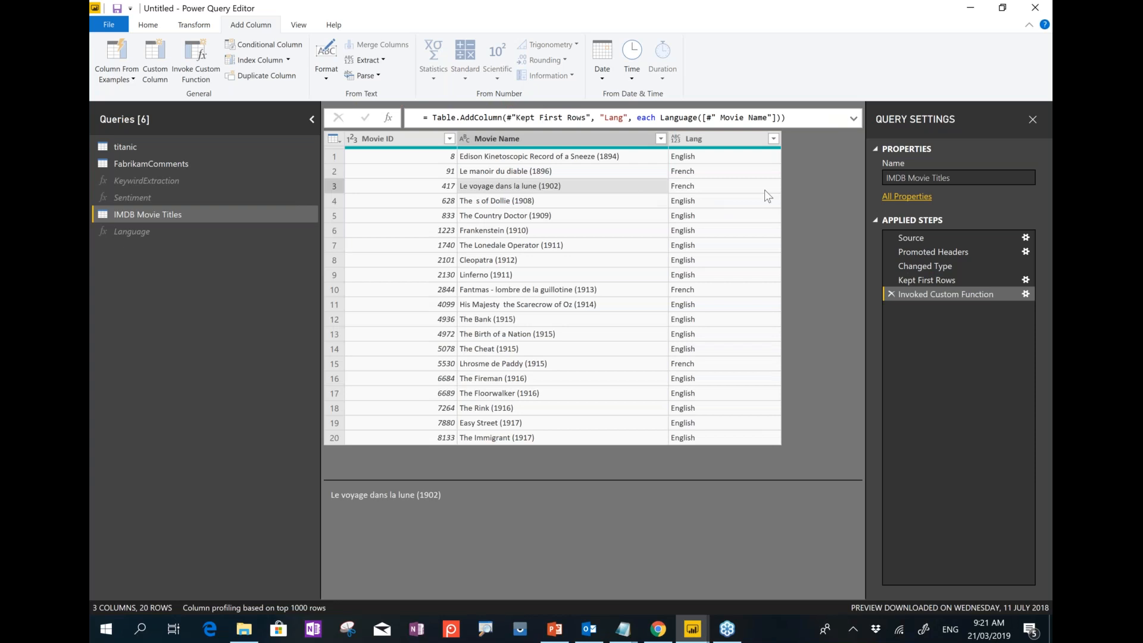
pyautogui.click(530, 177)
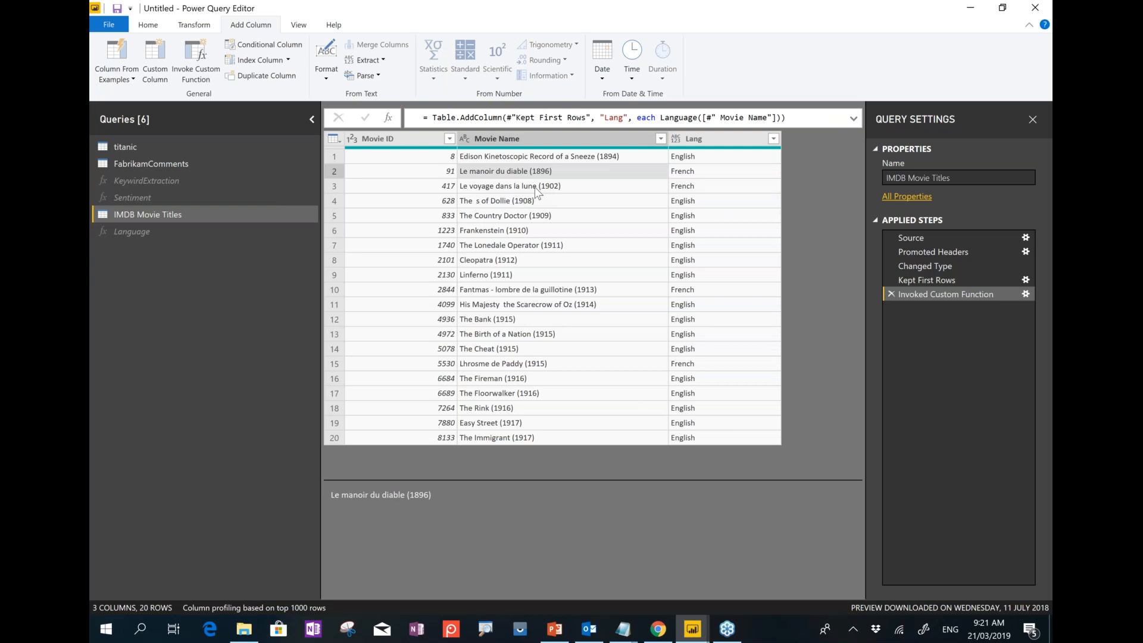
pyautogui.click(537, 189)
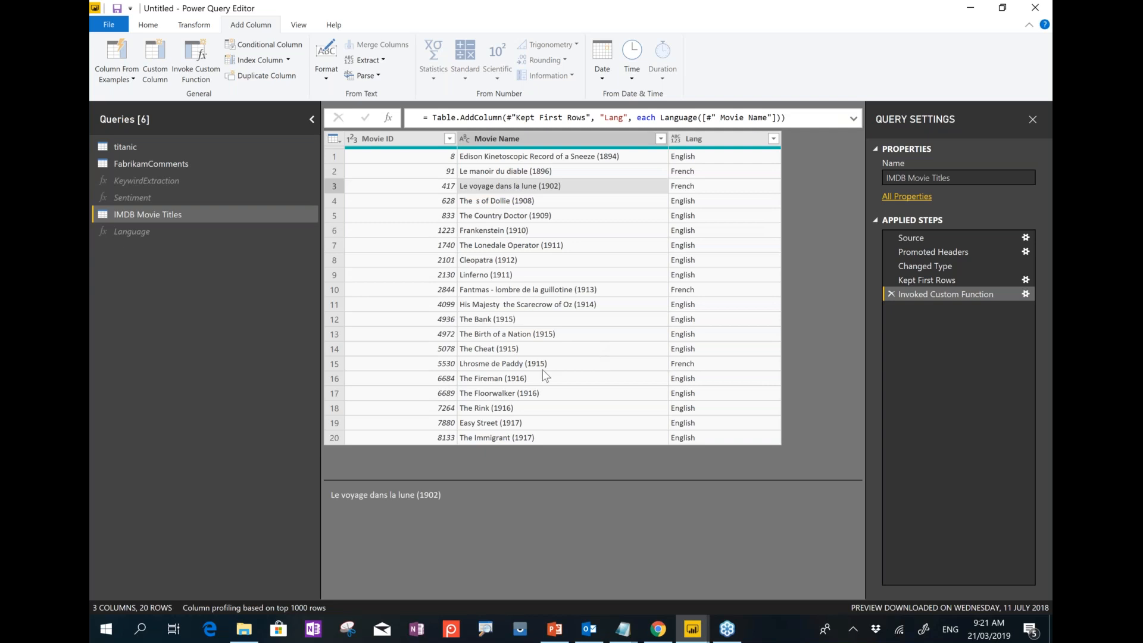
pyautogui.click(140, 198)
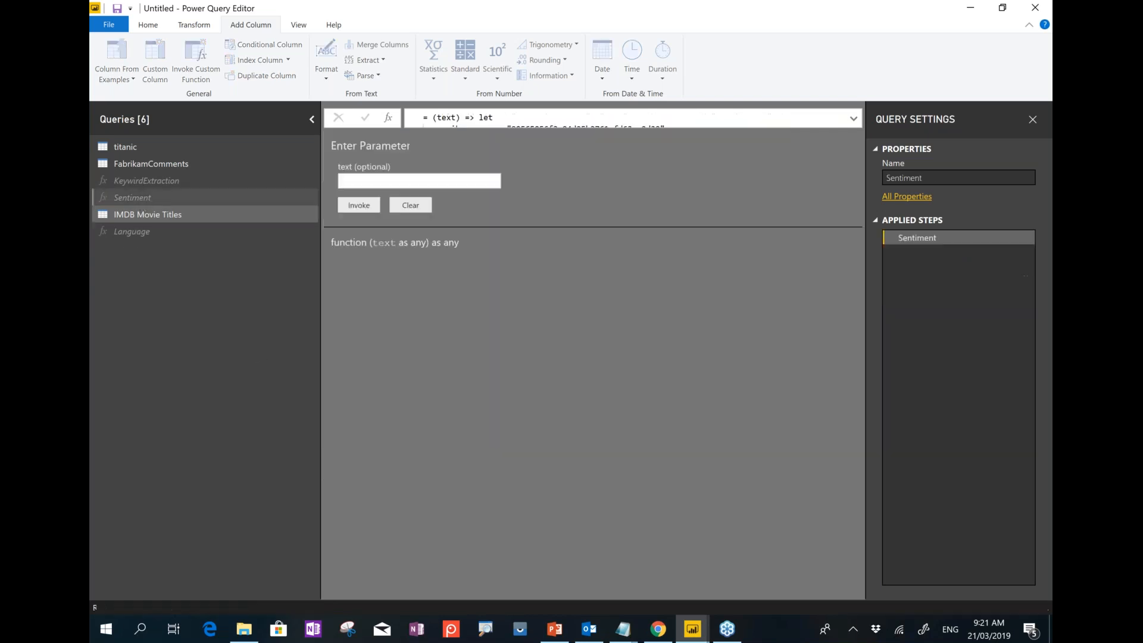
pyautogui.click(146, 180)
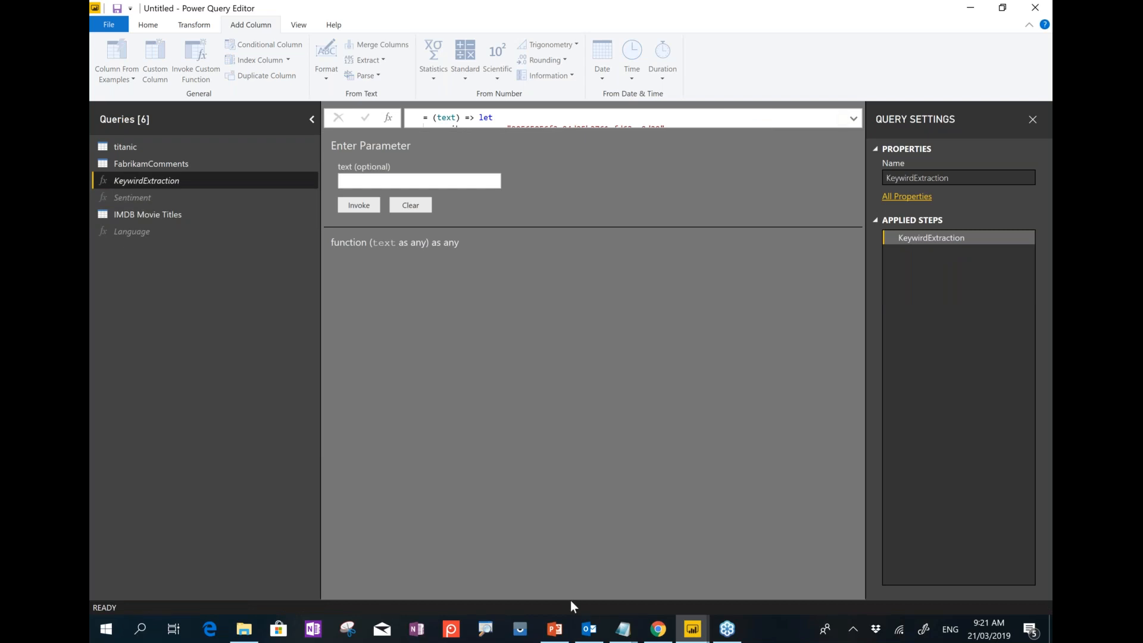
pyautogui.click(553, 634)
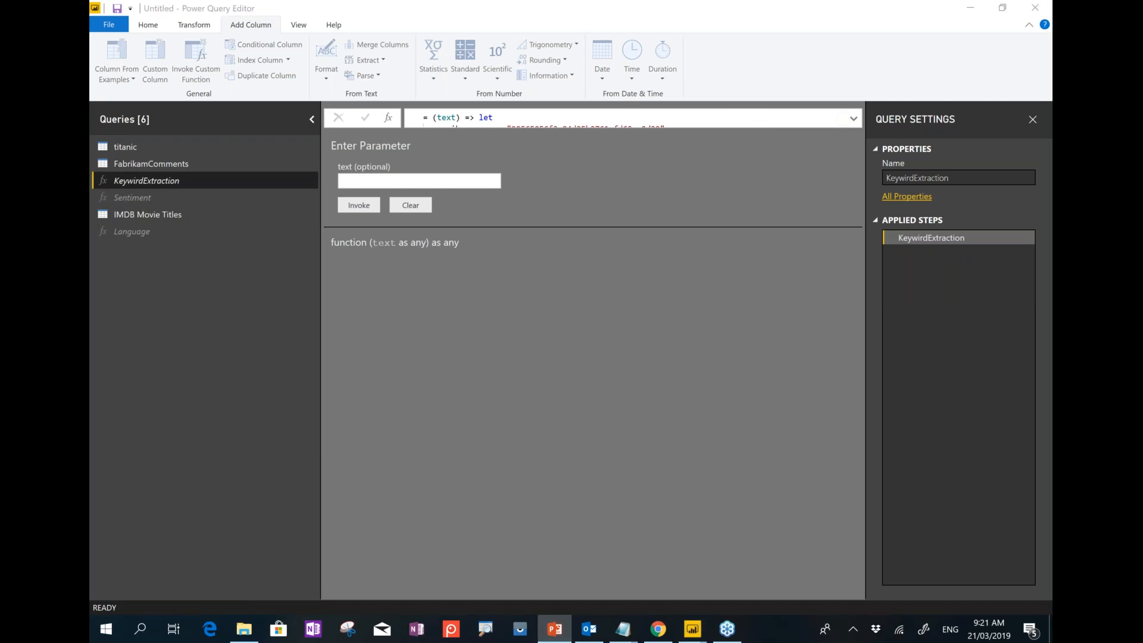
# Present the Language Detection code slide and Business Users - Premium slide, then end the show.
pyautogui.click(607, 566)
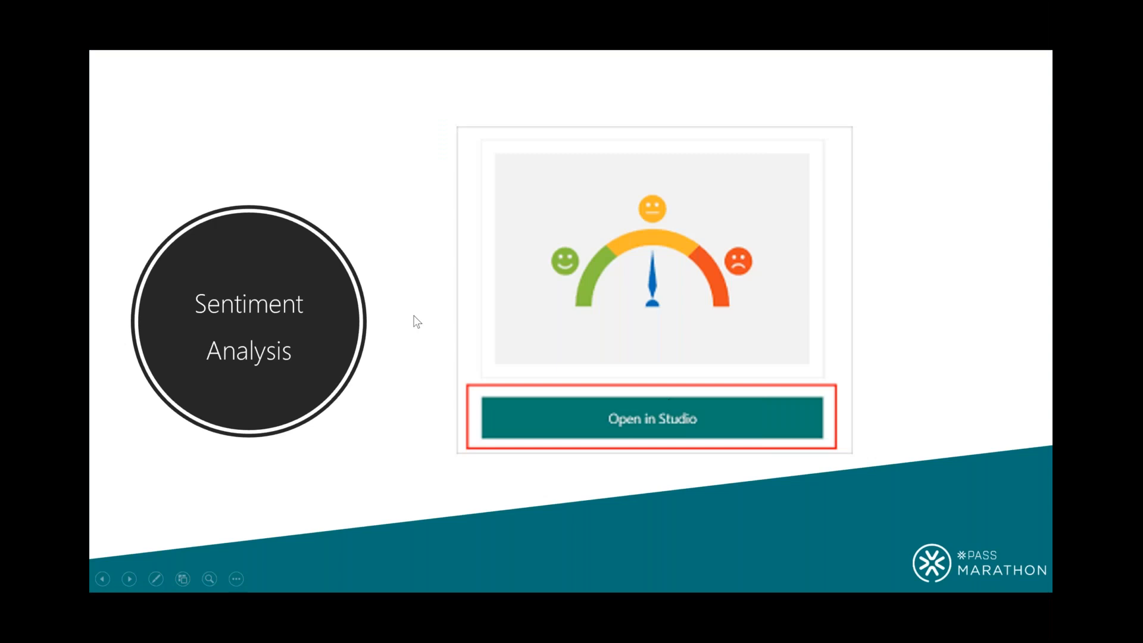
pyautogui.press('Right')
pyautogui.press('Right')
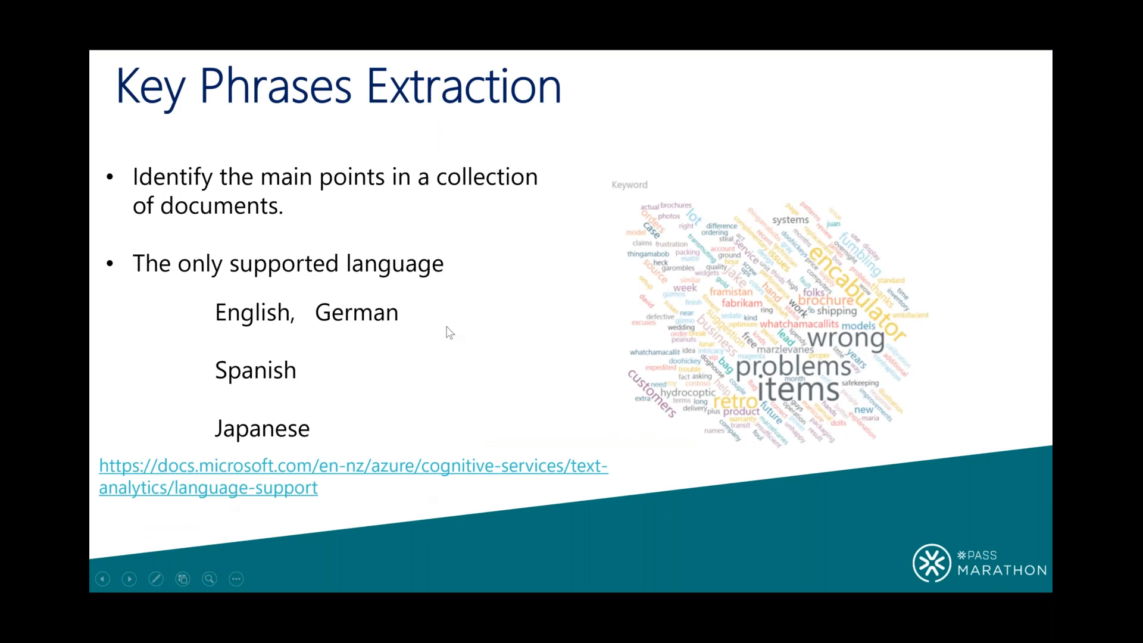
pyautogui.press('Left')
pyautogui.press('Left')
pyautogui.press('Left')
pyautogui.press('Left')
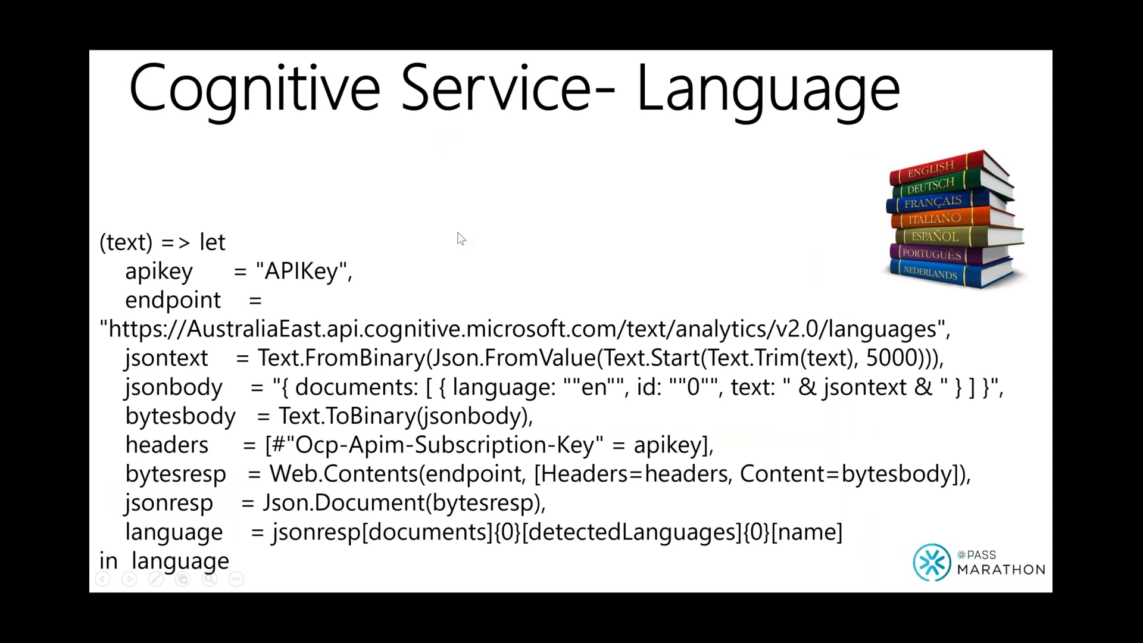
pyautogui.press('Right')
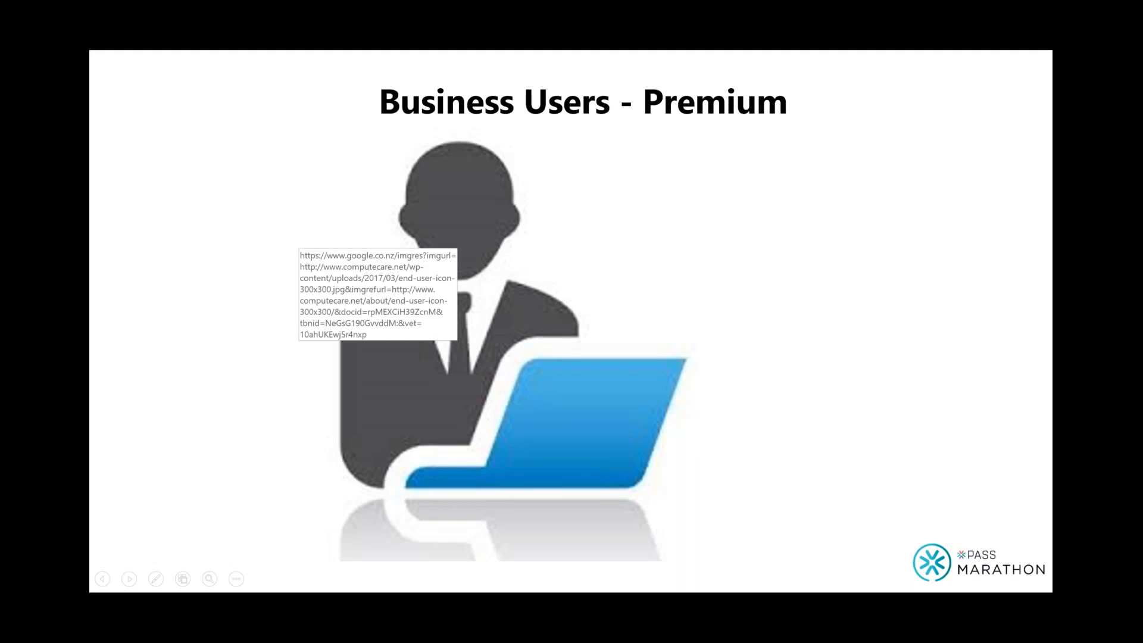
pyautogui.press('Escape')
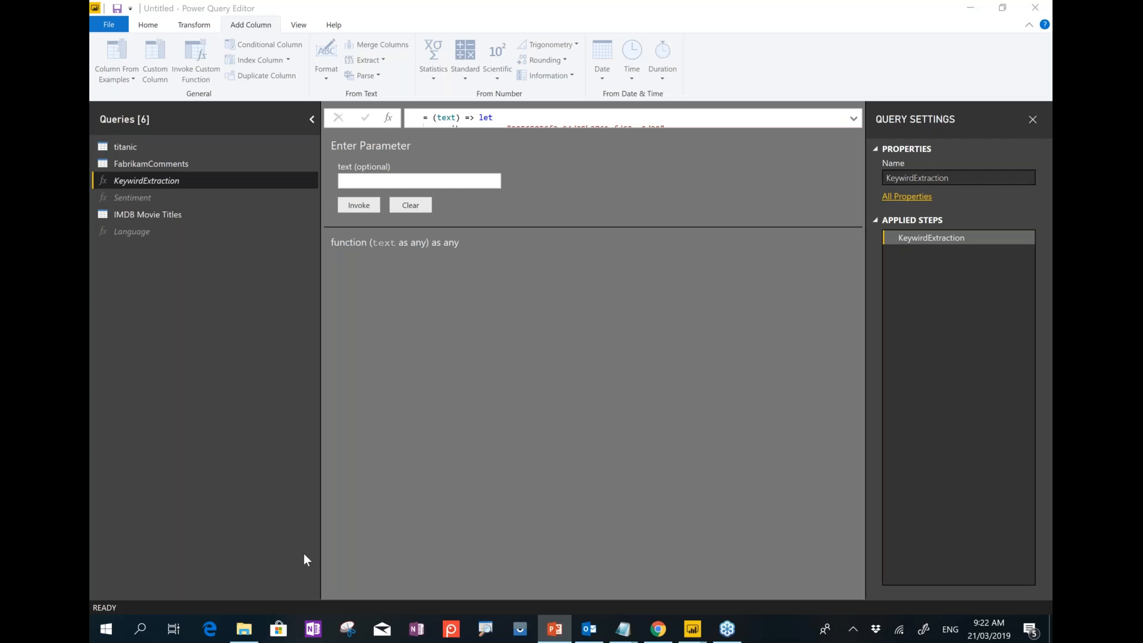
# In Chrome, go to the workspace's Dataflows tab and create a new dataflow.
pyautogui.click(657, 628)
pyautogui.click(187, 13)
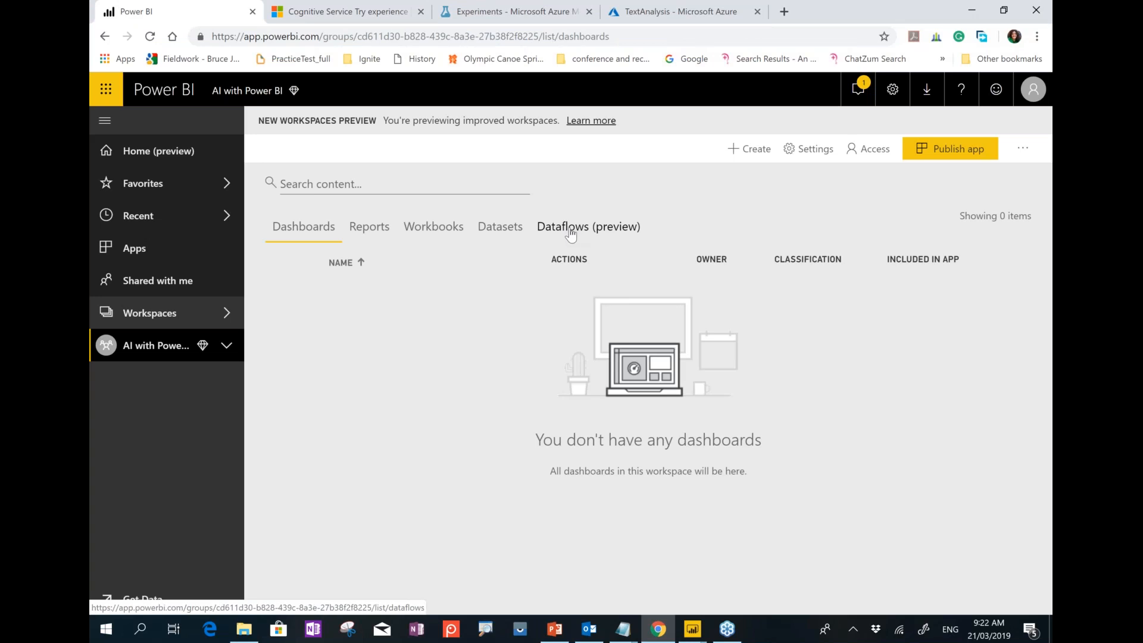
pyautogui.click(570, 234)
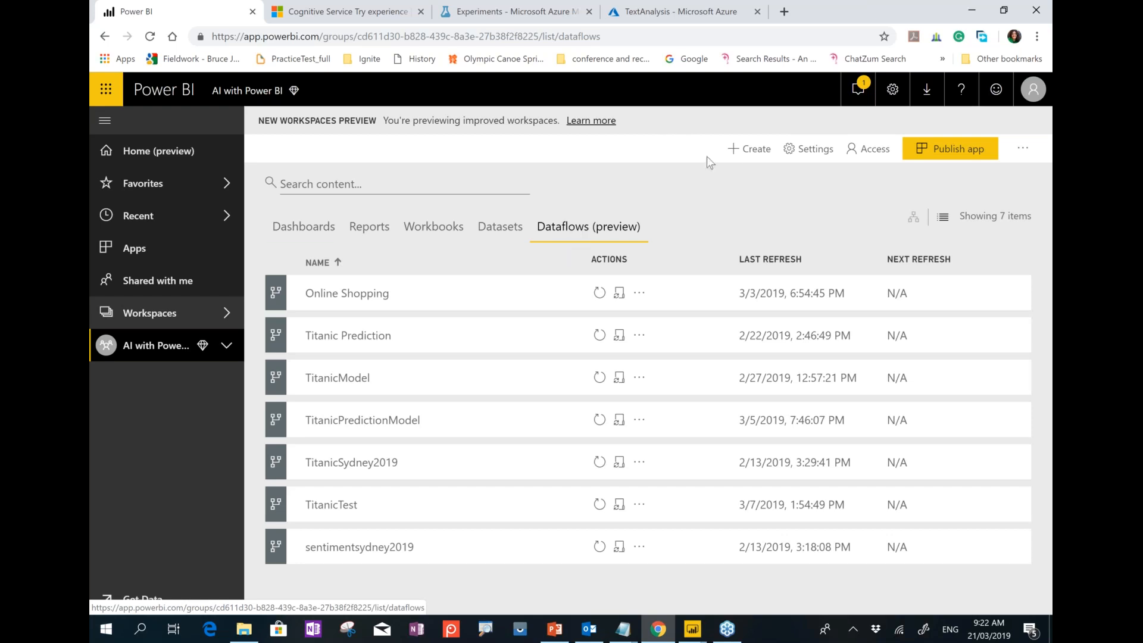
pyautogui.click(748, 149)
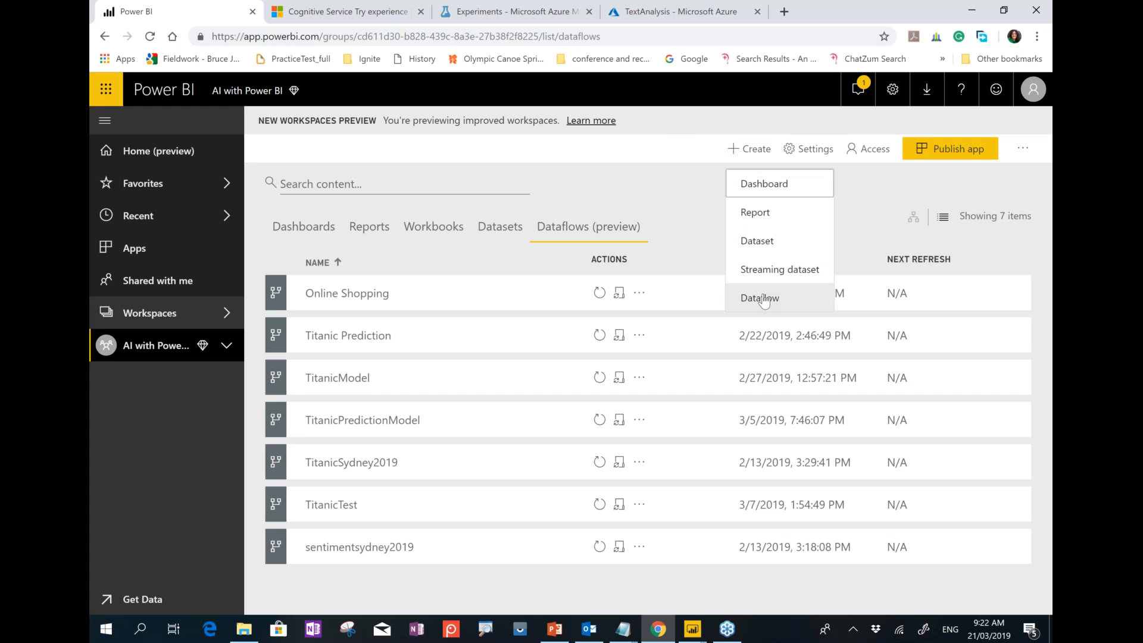
pyautogui.click(764, 301)
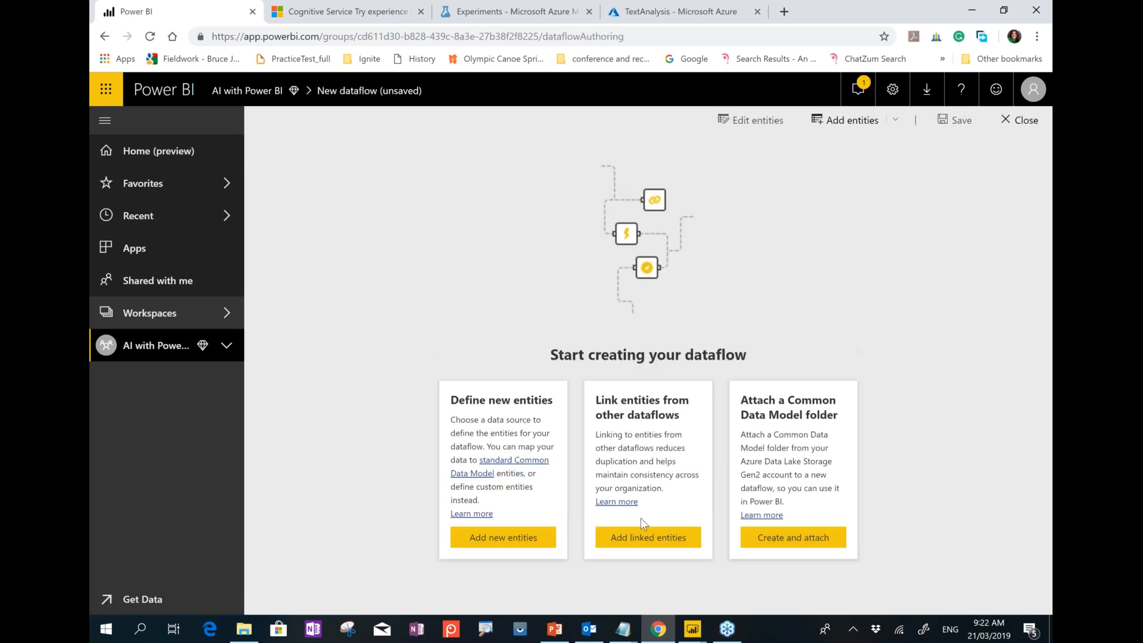
# Add a Text/CSV entity using the pasted FabrikamComments.csv blob URL as the file path.
pyautogui.click(552, 535)
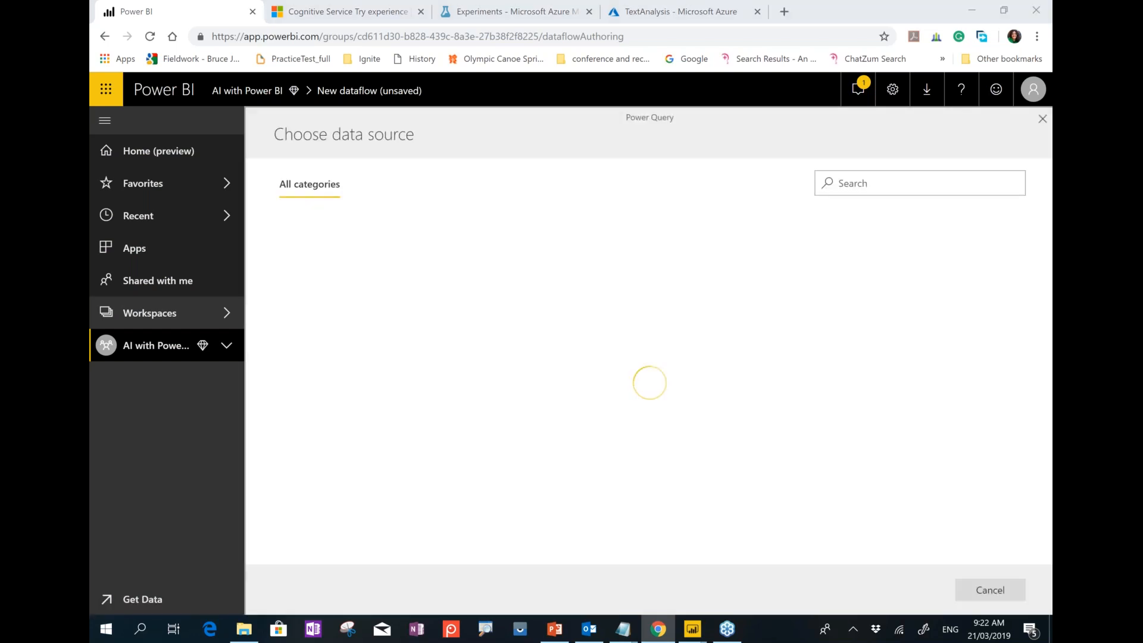
pyautogui.hotkey('alt', 'Tab')
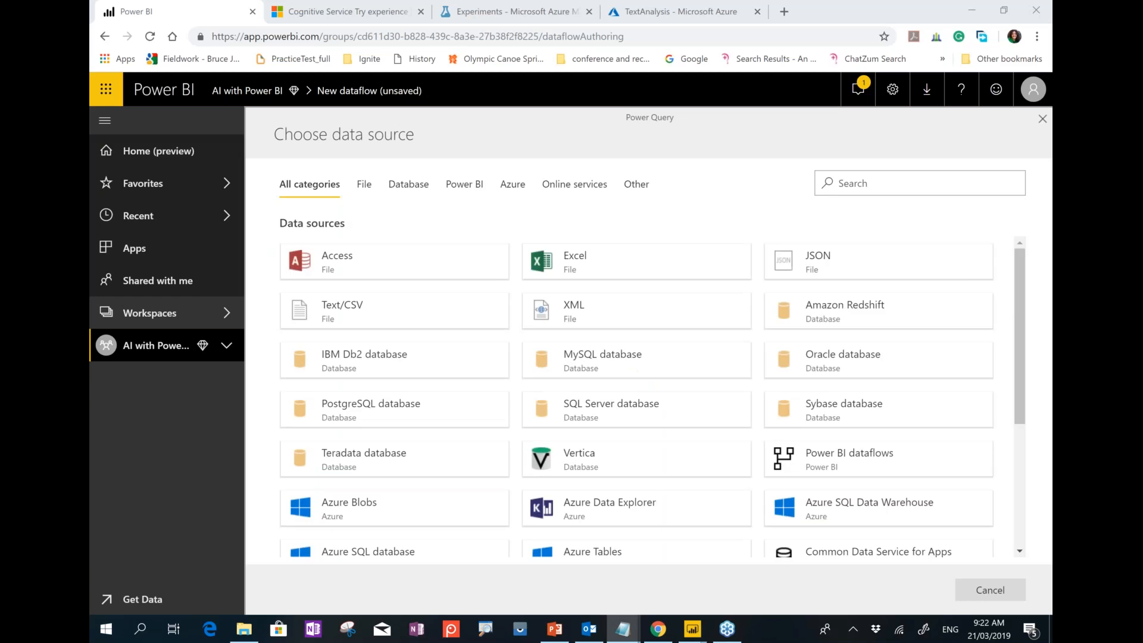
pyautogui.click(361, 314)
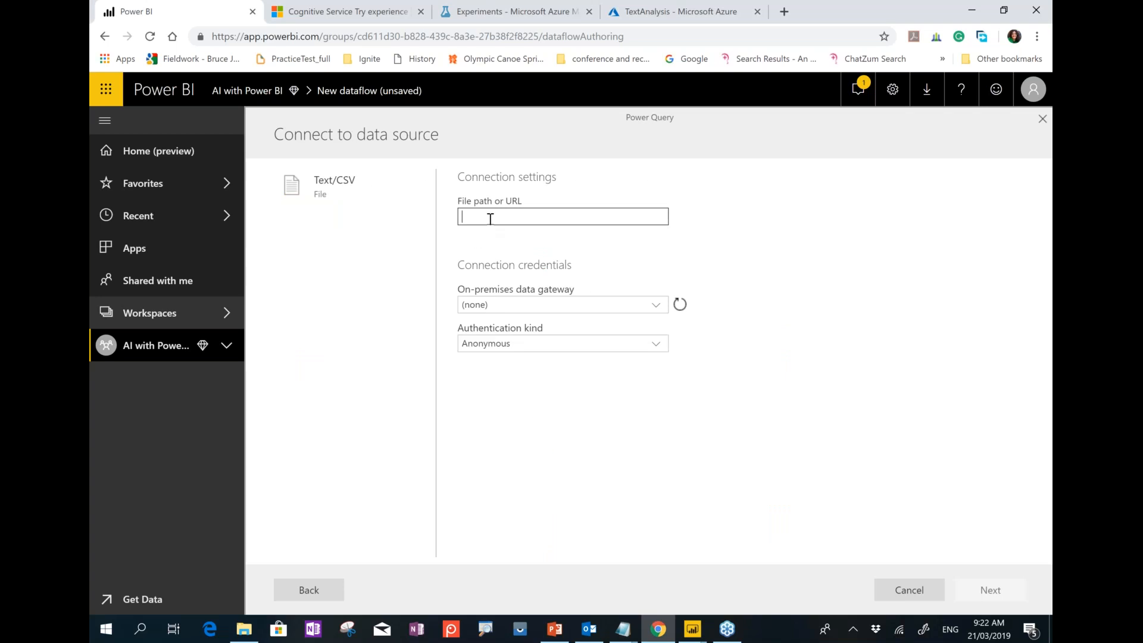
pyautogui.hotkey('ctrl', 'v')
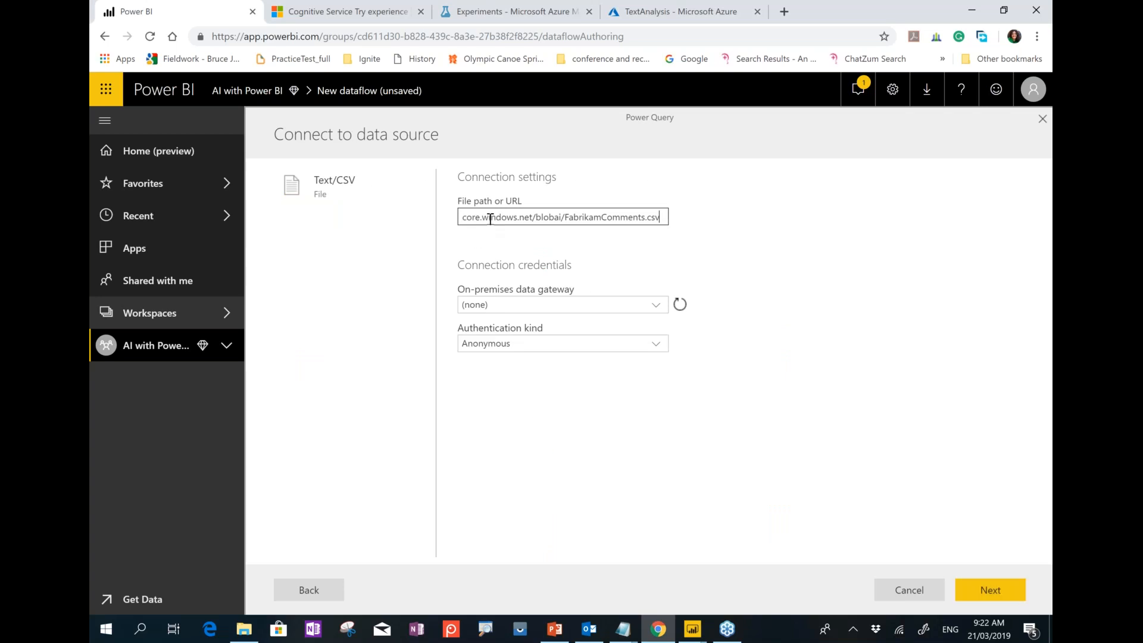
pyautogui.doubleClick(537, 218)
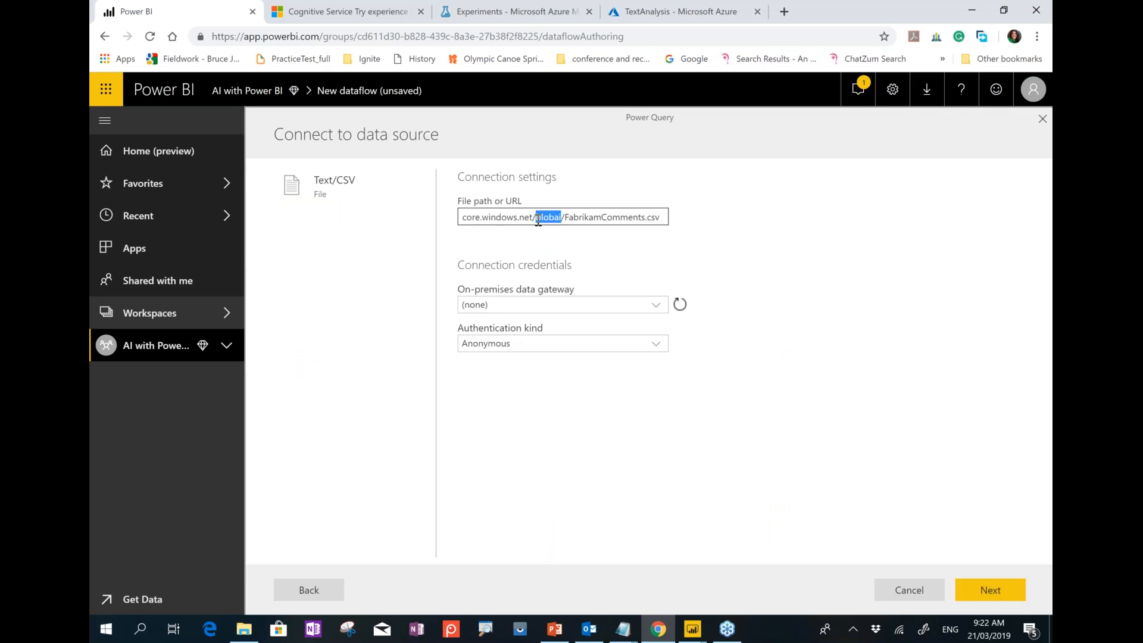
# Connect to the CSV and use its first row as column headers.
pyautogui.click(991, 593)
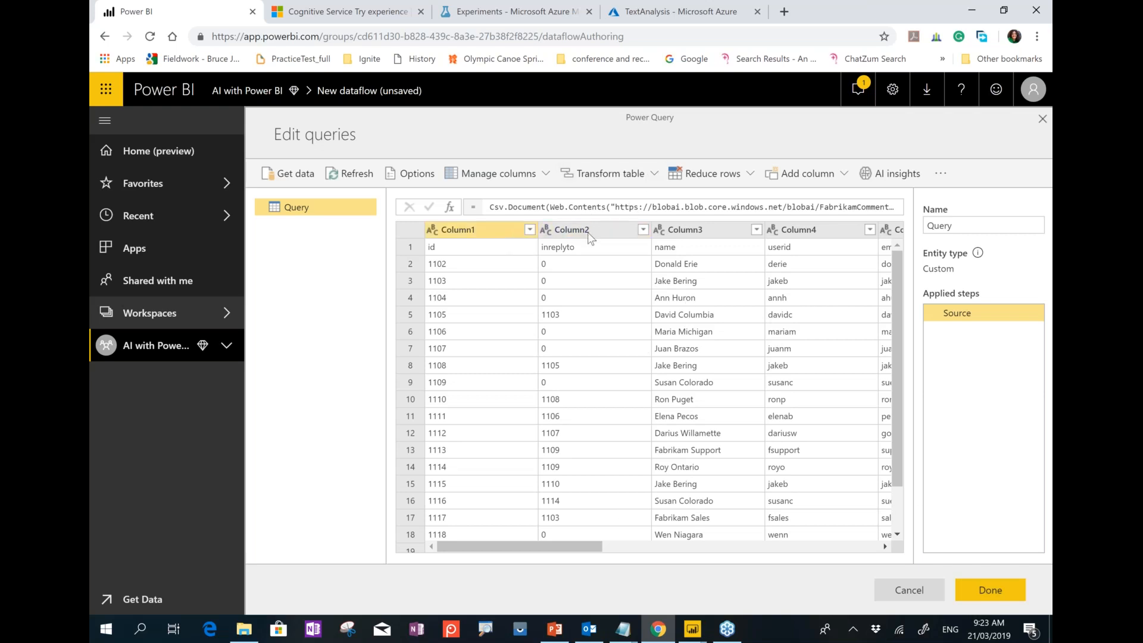
pyautogui.click(608, 176)
pyautogui.click(608, 204)
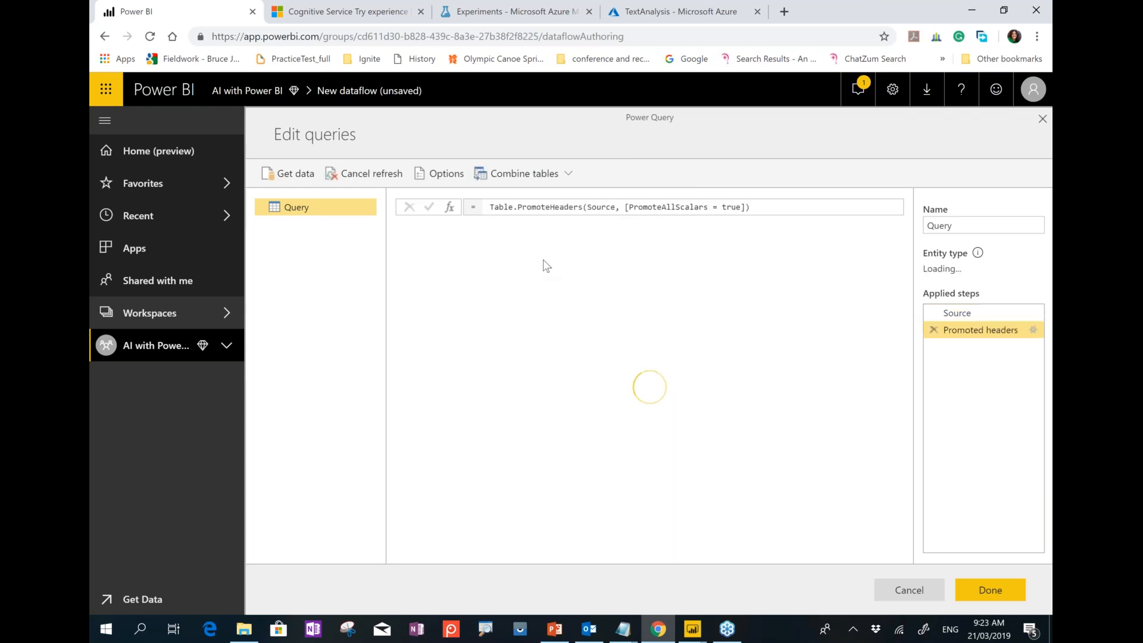
# Remove all columns except the comment column.
pyautogui.moveTo(642, 547); pyautogui.dragTo(880, 547)
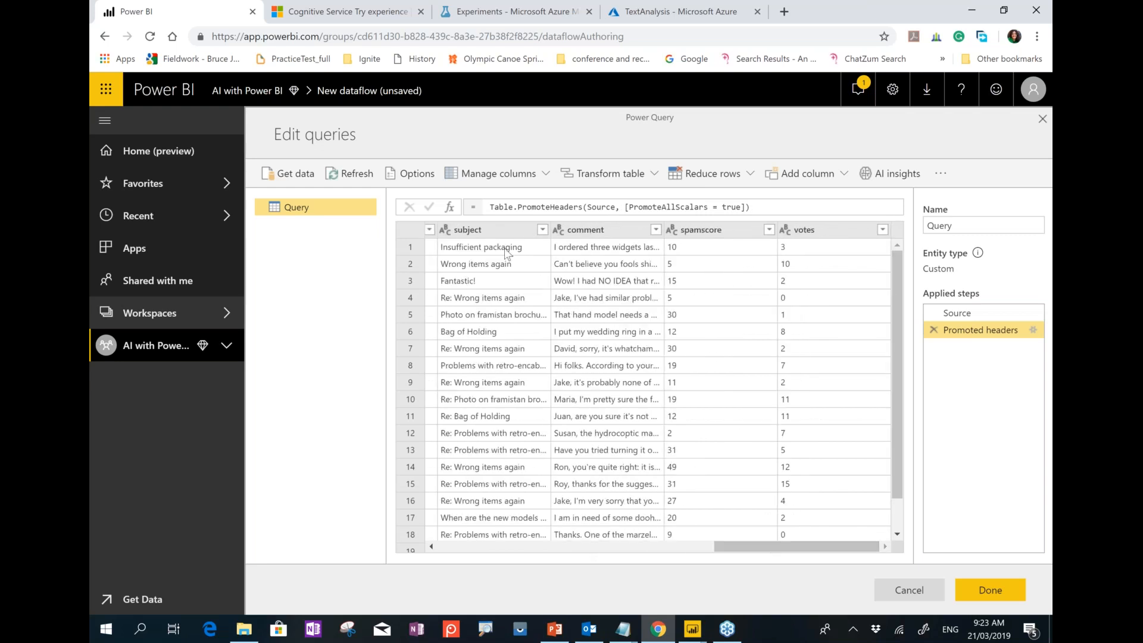
pyautogui.click(596, 232)
pyautogui.rightClick(595, 231)
pyautogui.click(666, 267)
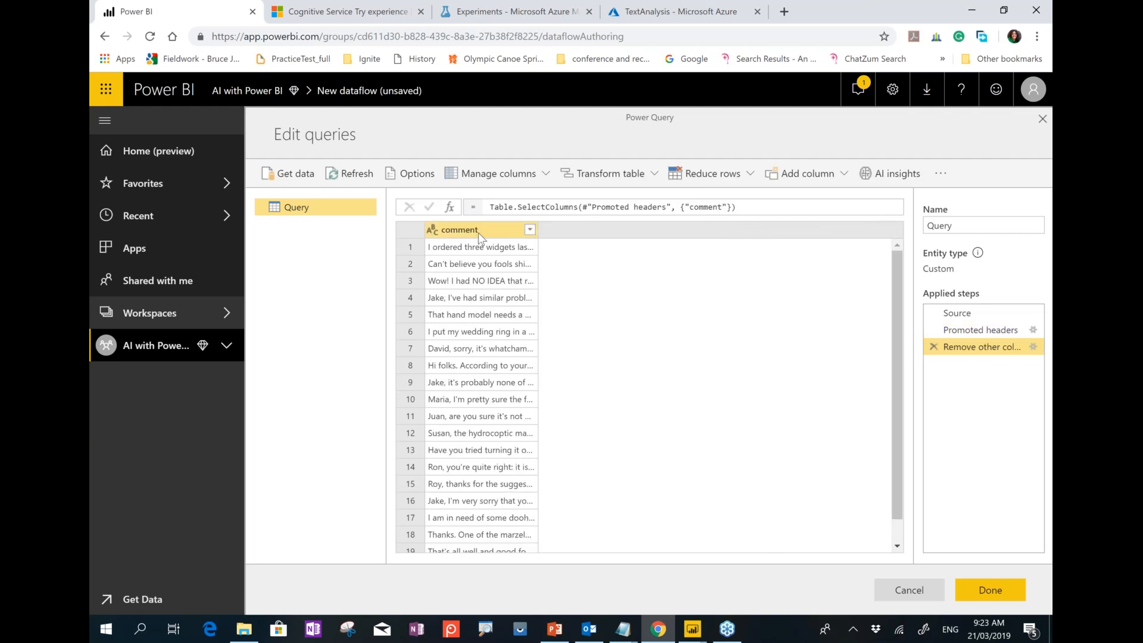
# Add a CognitiveServices ScoreSentiment column from AI insights, using the comment column as text input.
pyautogui.click(479, 237)
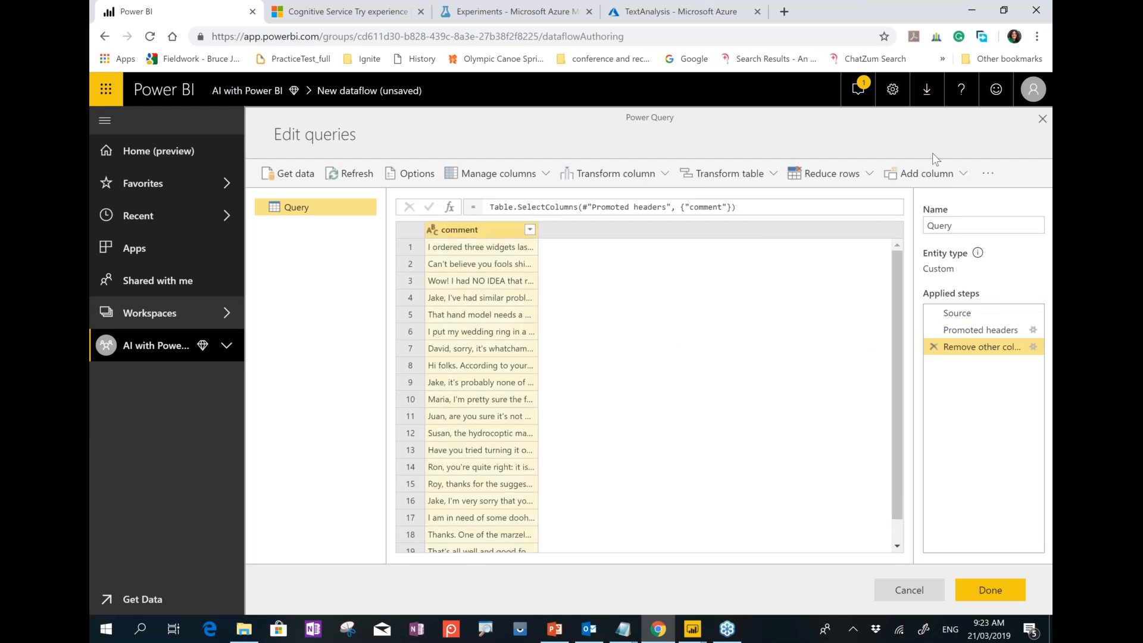
pyautogui.click(963, 173)
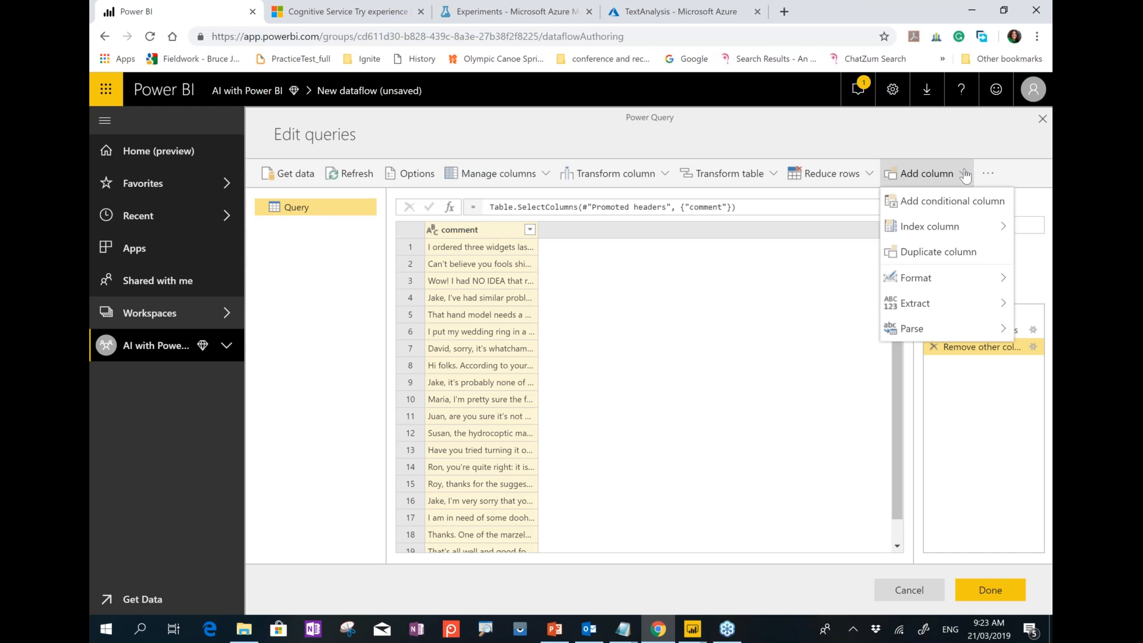
pyautogui.click(979, 174)
pyautogui.click(980, 176)
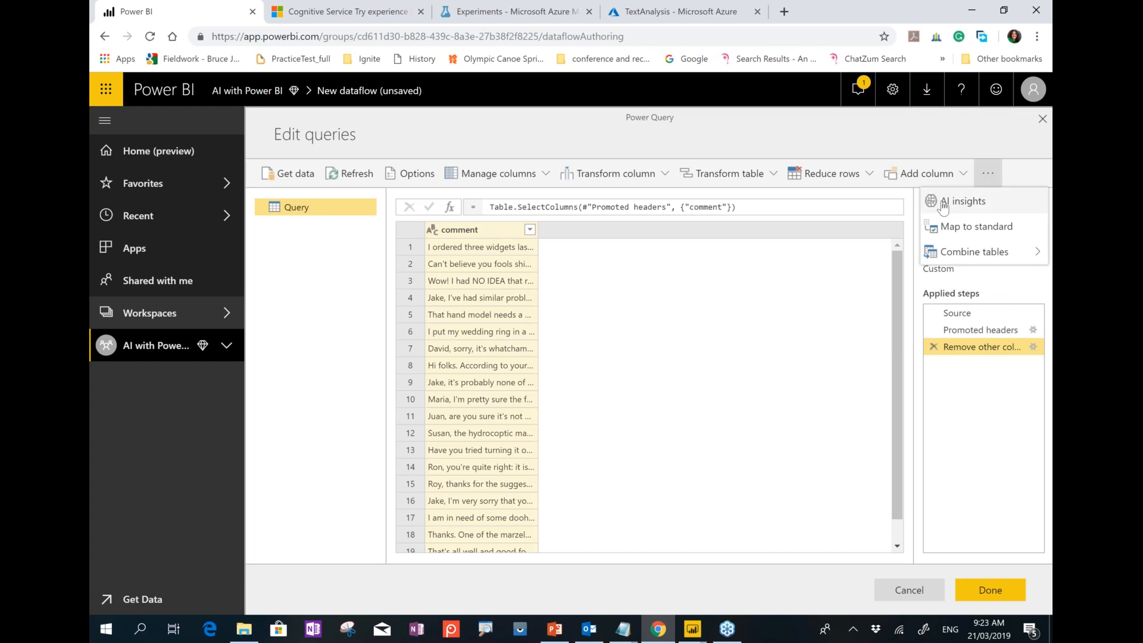
pyautogui.click(979, 207)
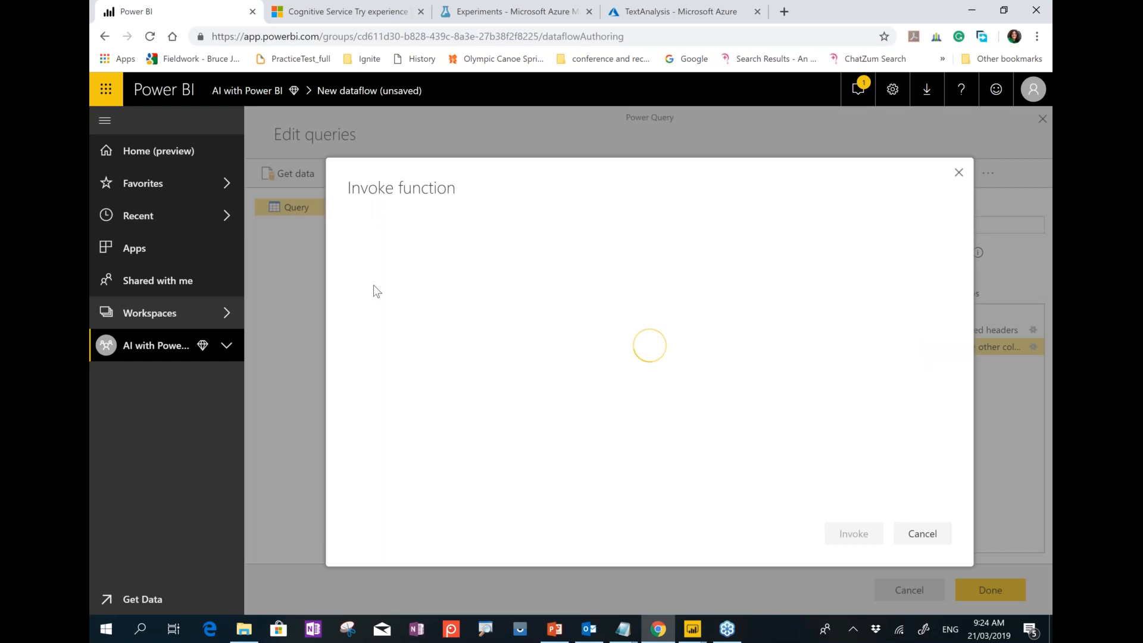
pyautogui.click(353, 260)
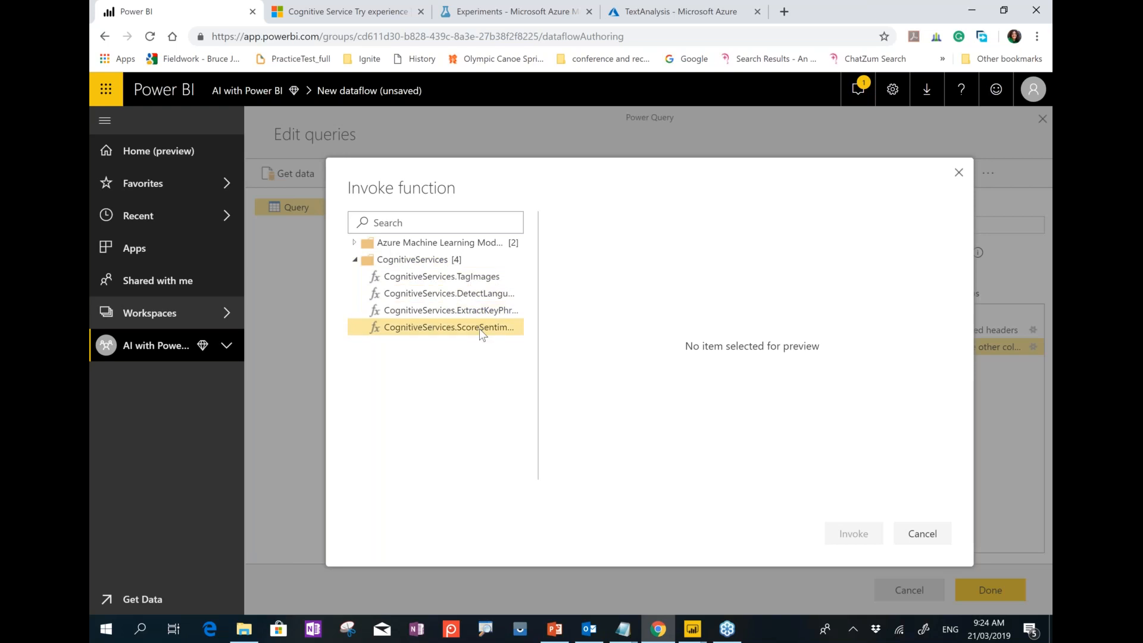
pyautogui.click(480, 298)
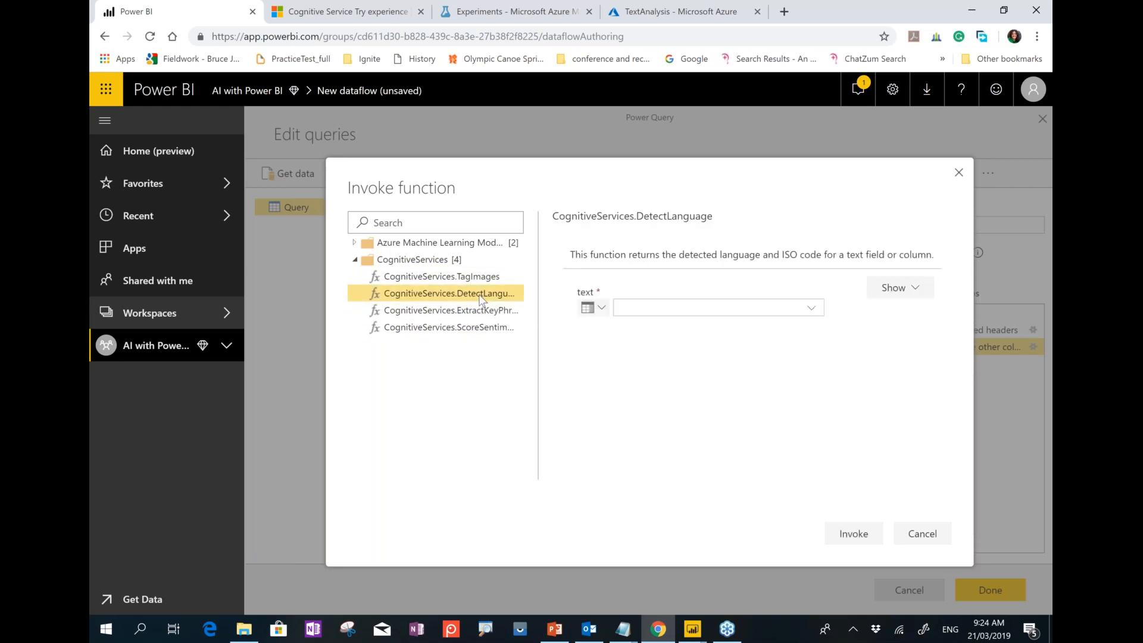
pyautogui.click(474, 312)
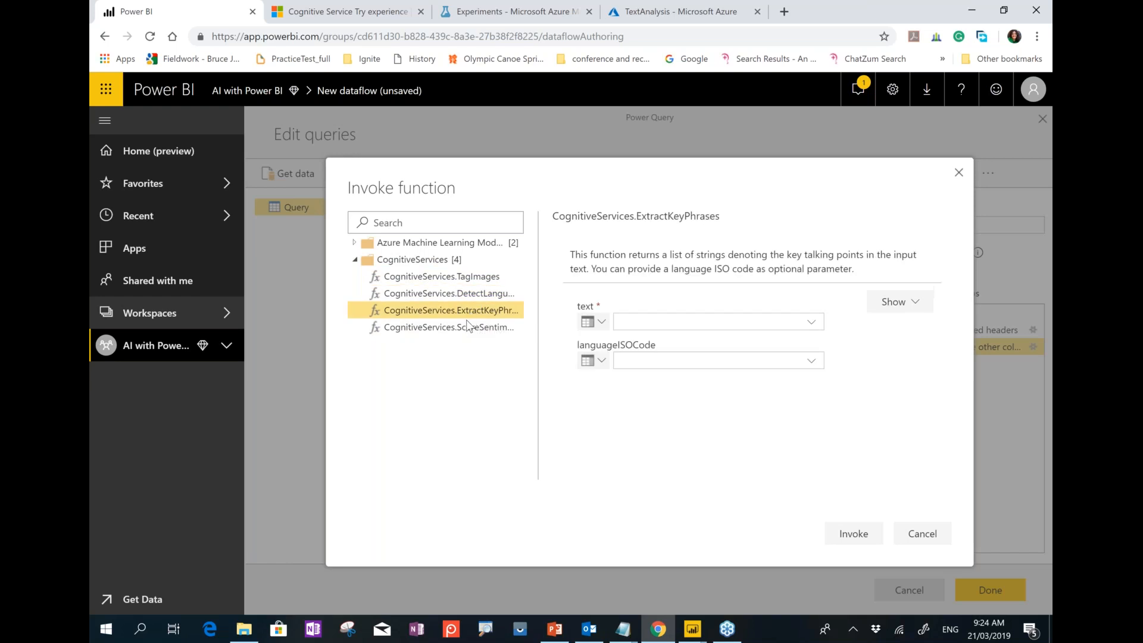
pyautogui.click(467, 329)
pyautogui.click(691, 350)
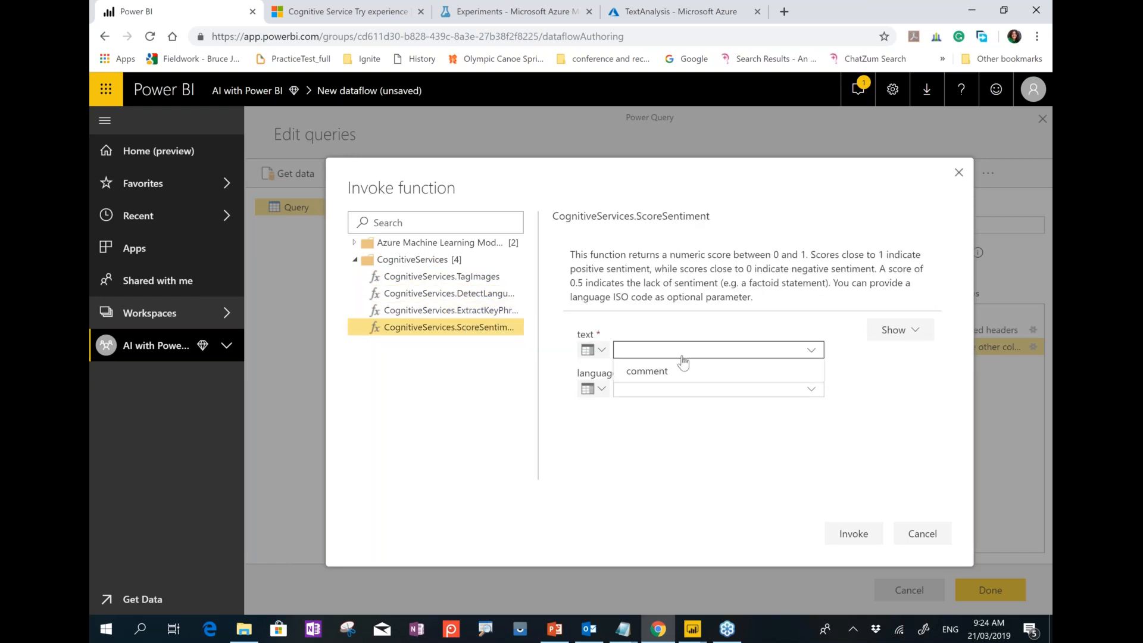
pyautogui.click(667, 373)
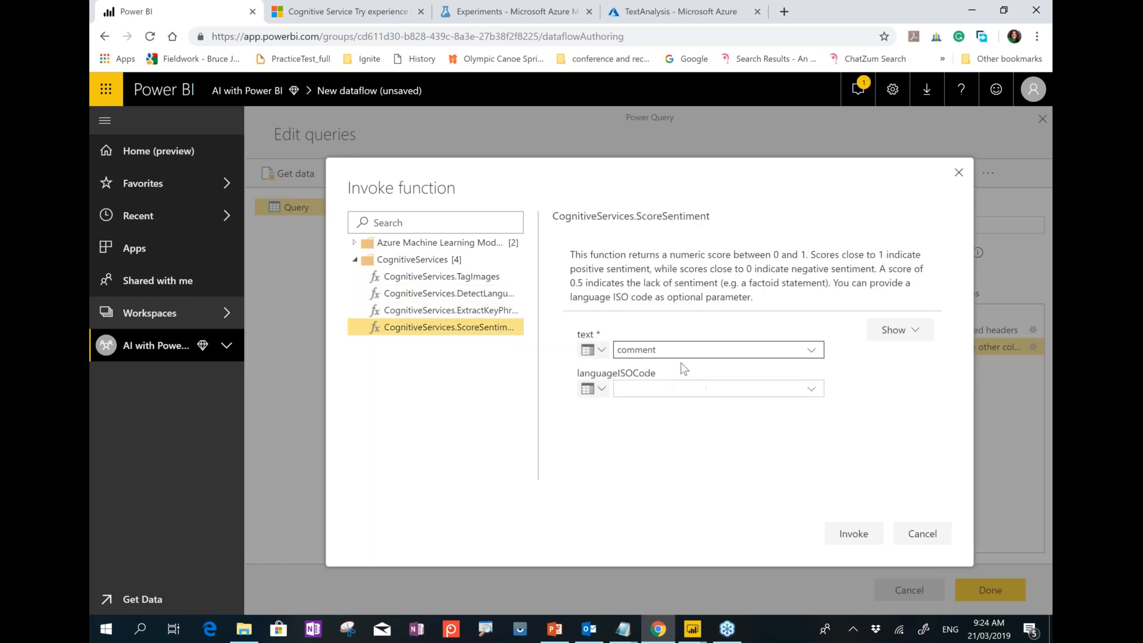
pyautogui.click(861, 540)
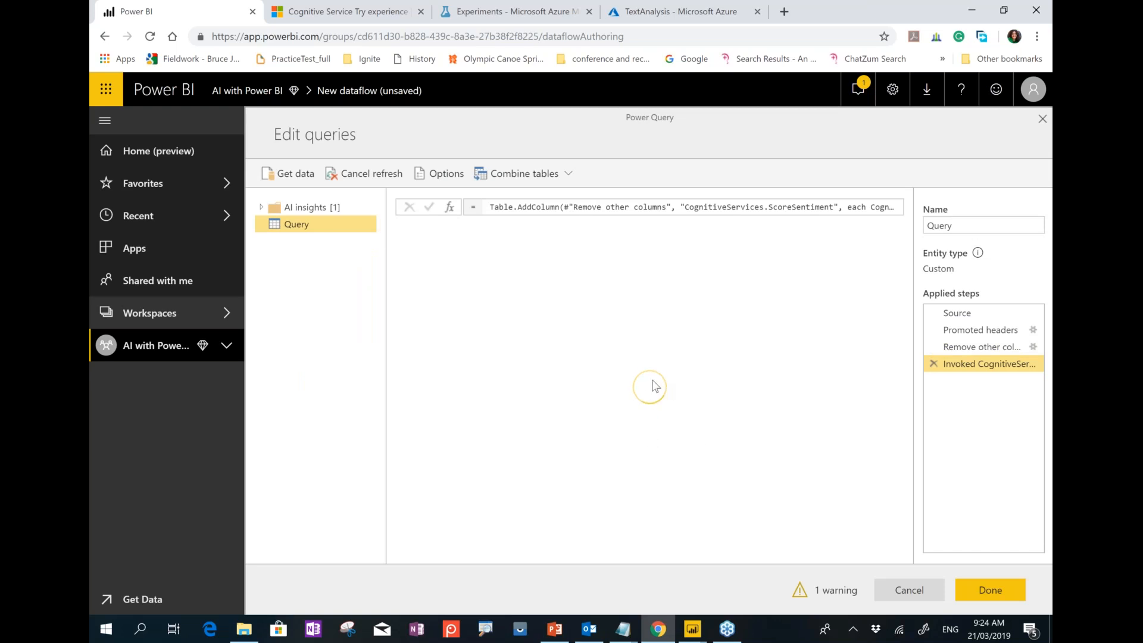
# Compare the sentiment scores in the first rows with their comment text.
pyautogui.click(618, 244)
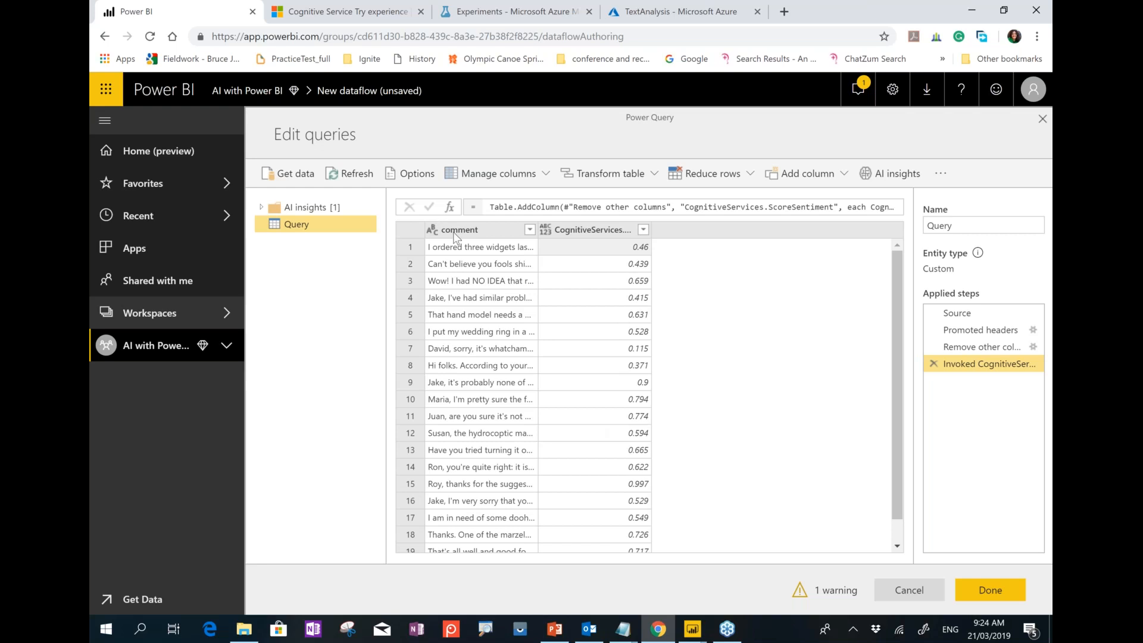
pyautogui.click(452, 254)
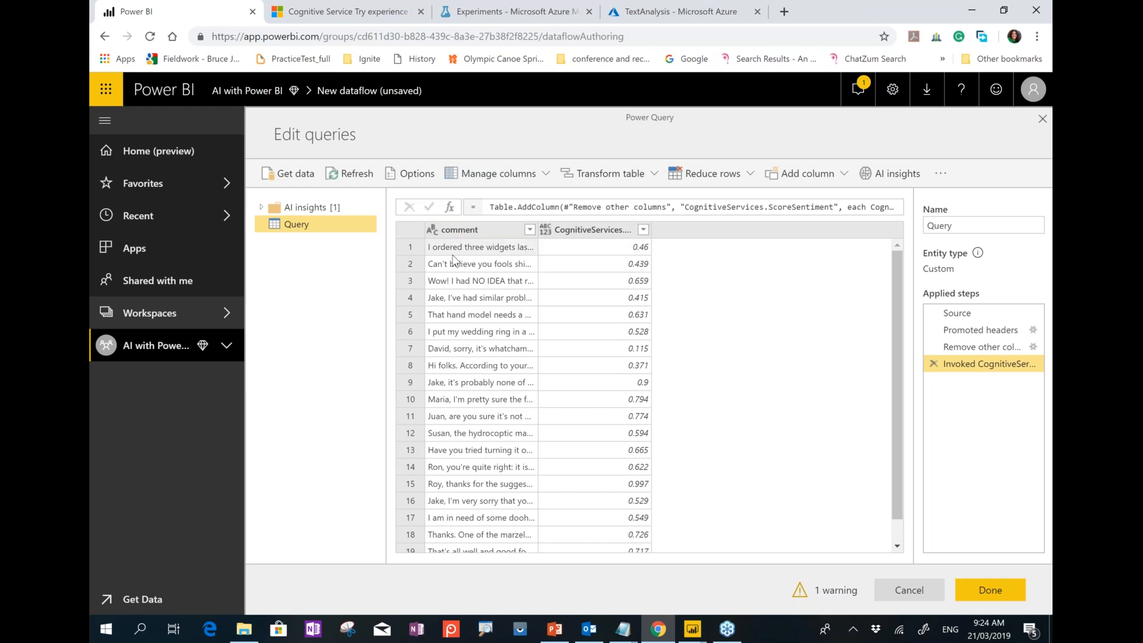
pyautogui.click(594, 249)
pyautogui.click(601, 281)
pyautogui.click(587, 336)
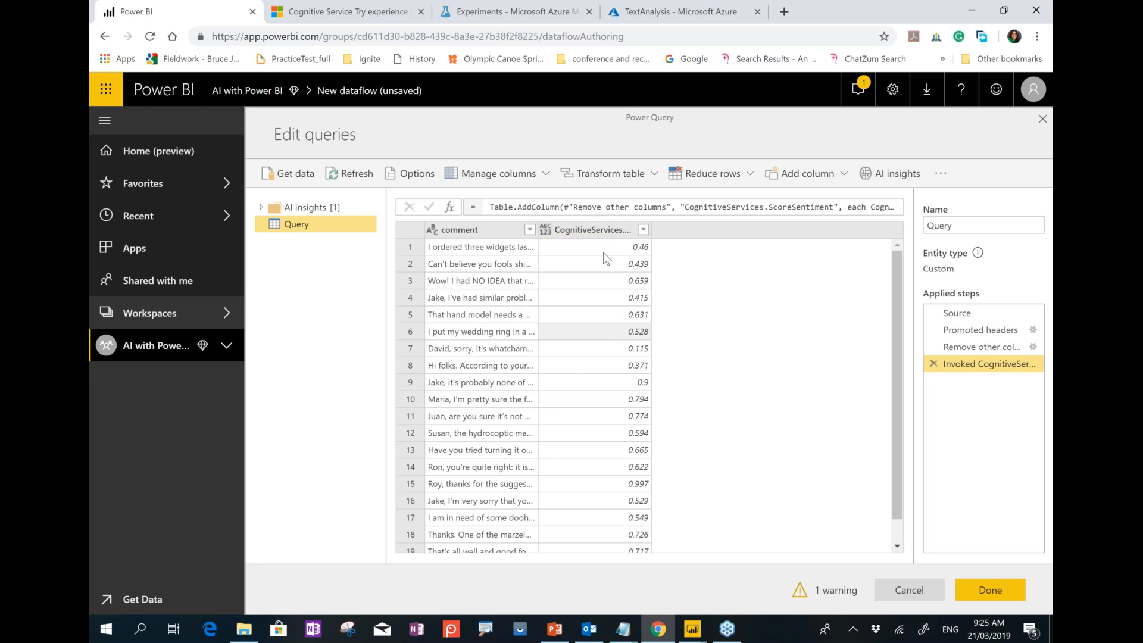
# Rename the CognitiveServices.ScoreSentiment column to Feedback.
pyautogui.doubleClick(604, 227)
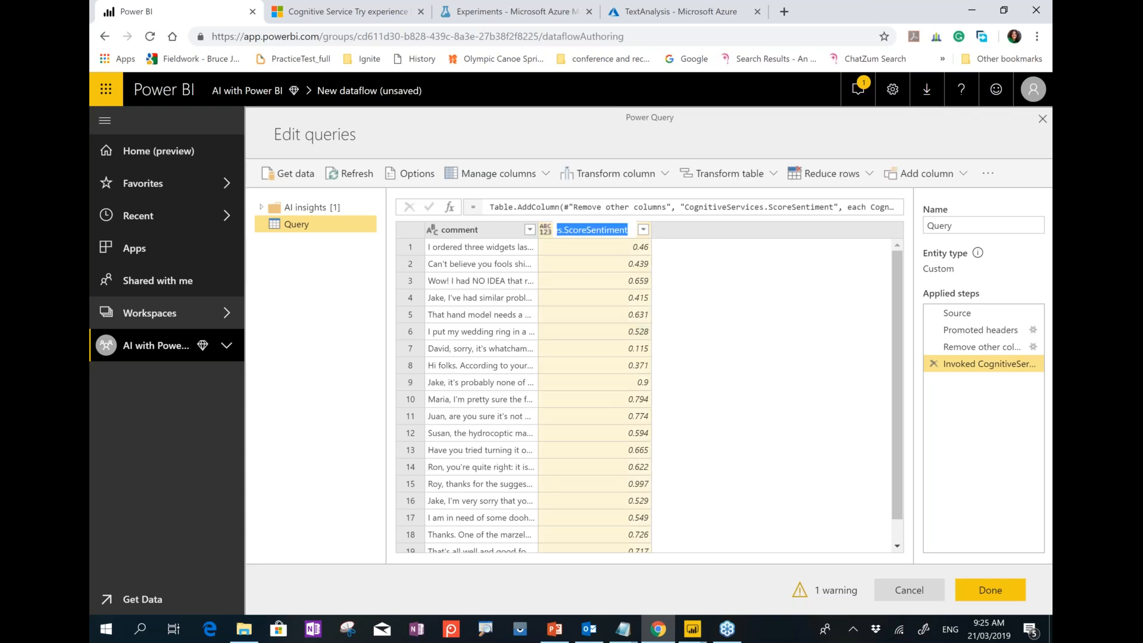
pyautogui.write('S')
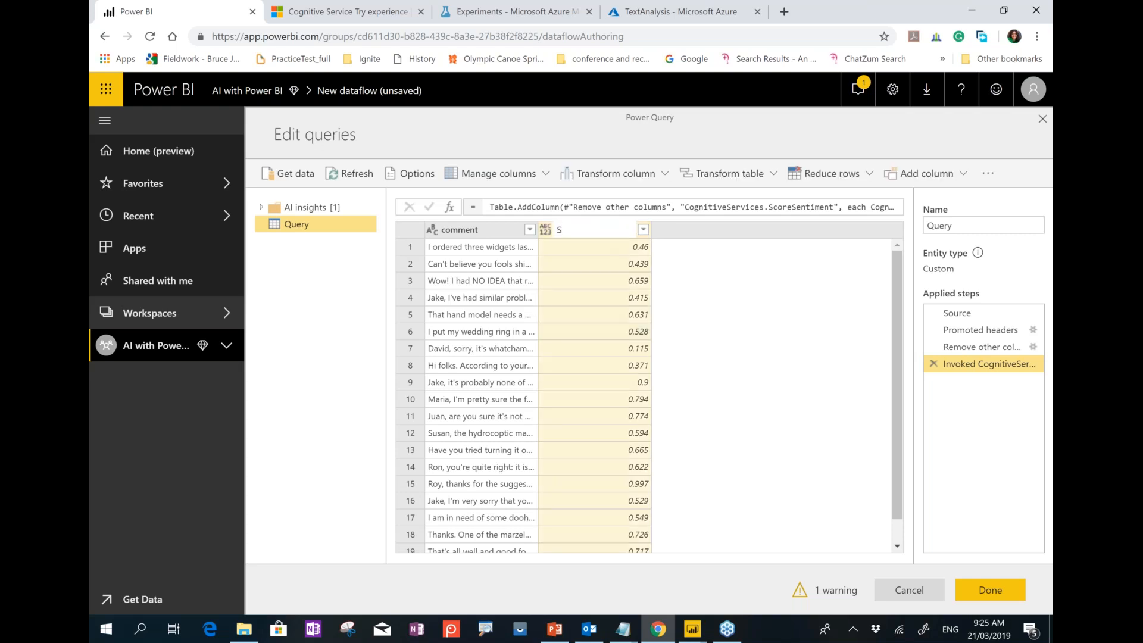
pyautogui.press('BackSpace')
pyautogui.write('D')
pyautogui.press('BackSpace')
pyautogui.write('Feedbac')
pyautogui.press('Escape')
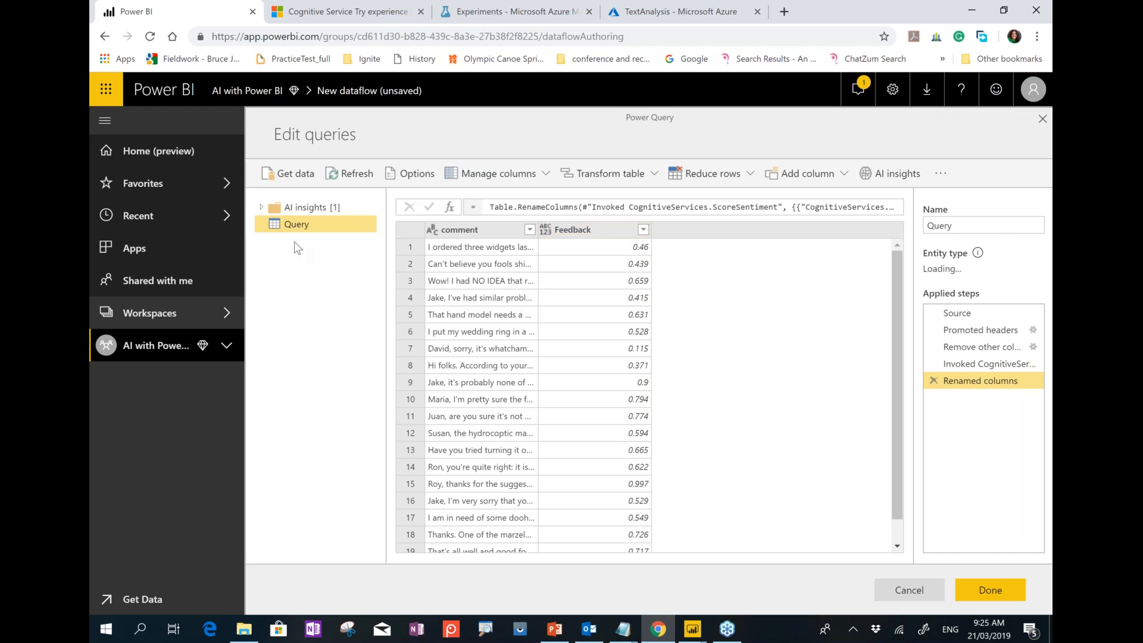
# Add a CognitiveServices ExtractKeyPhrases column using the comment column as text input.
pyautogui.click(890, 173)
pyautogui.click(355, 260)
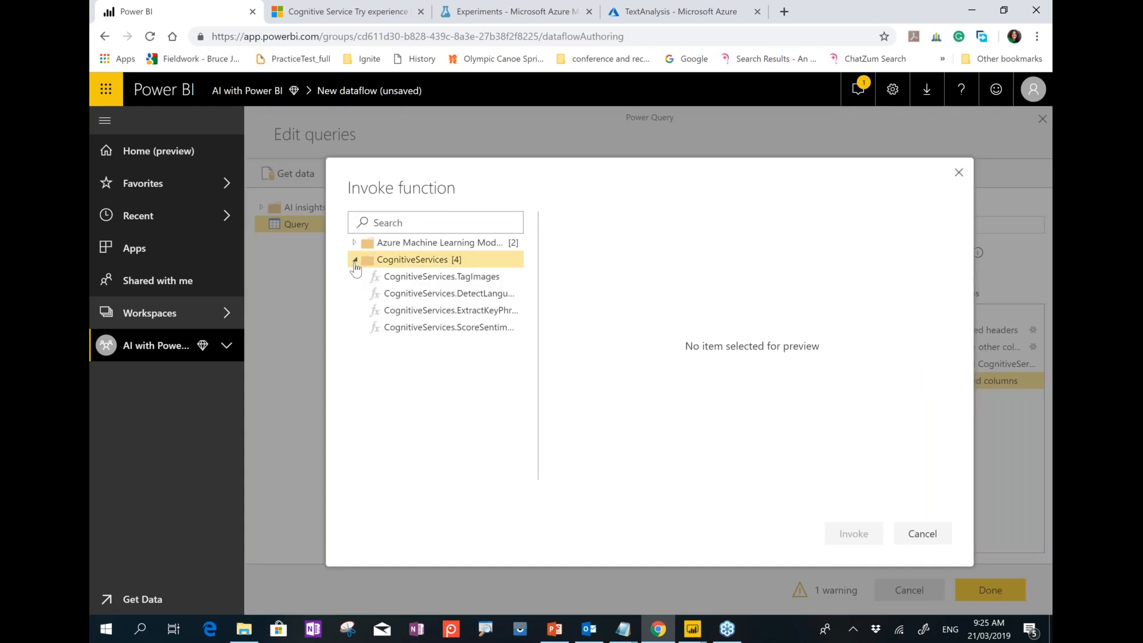
pyautogui.click(488, 315)
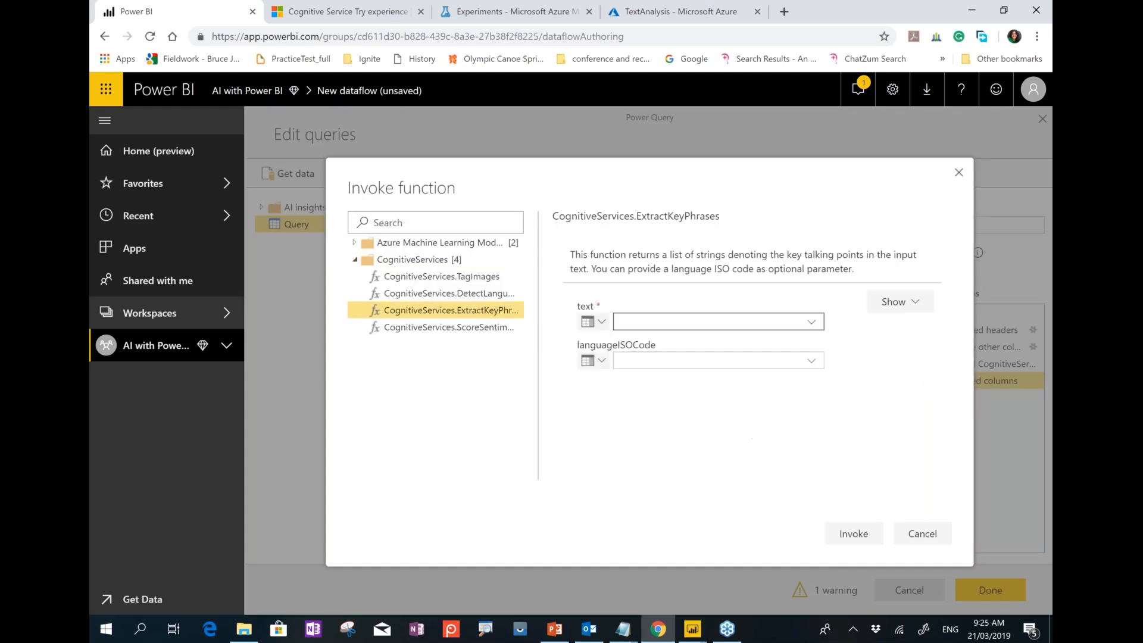
pyautogui.click(684, 322)
pyautogui.click(650, 338)
pyautogui.click(853, 533)
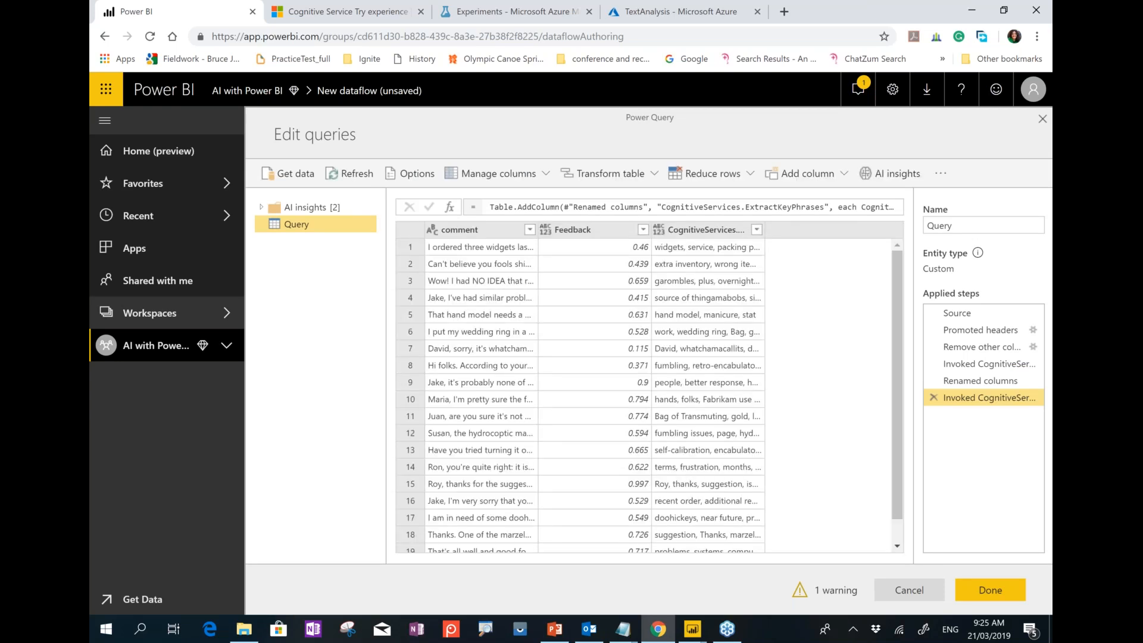
# Rename the query from Query to AIMarathon and finish editing with Done.
pyautogui.click(982, 225)
pyautogui.doubleClick(939, 225)
pyautogui.write('AIMarathon')
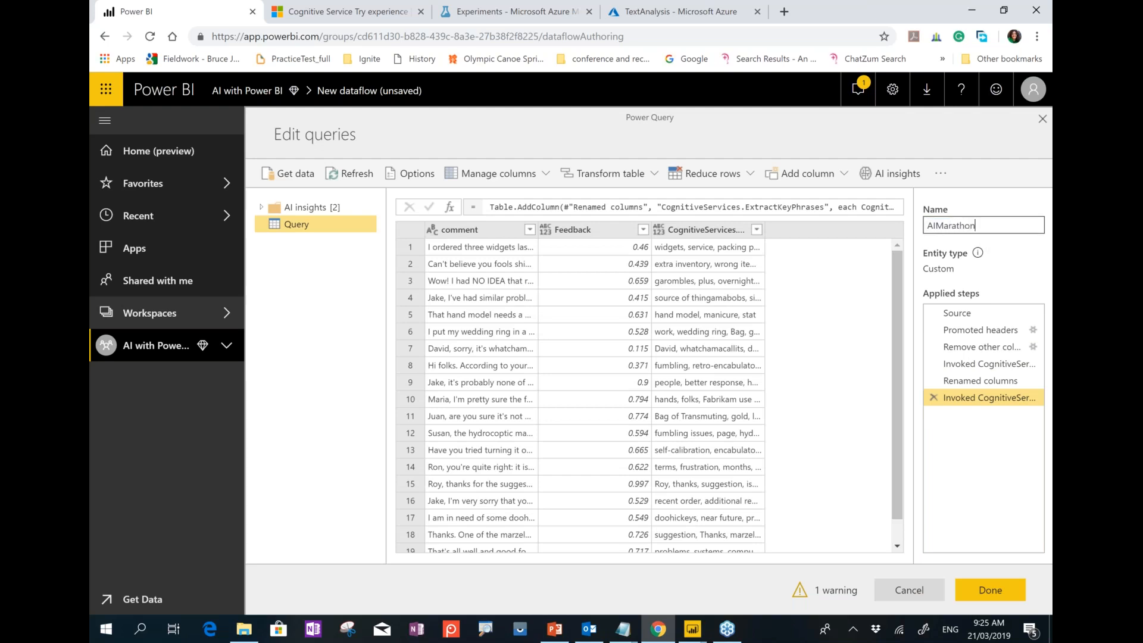
pyautogui.click(990, 594)
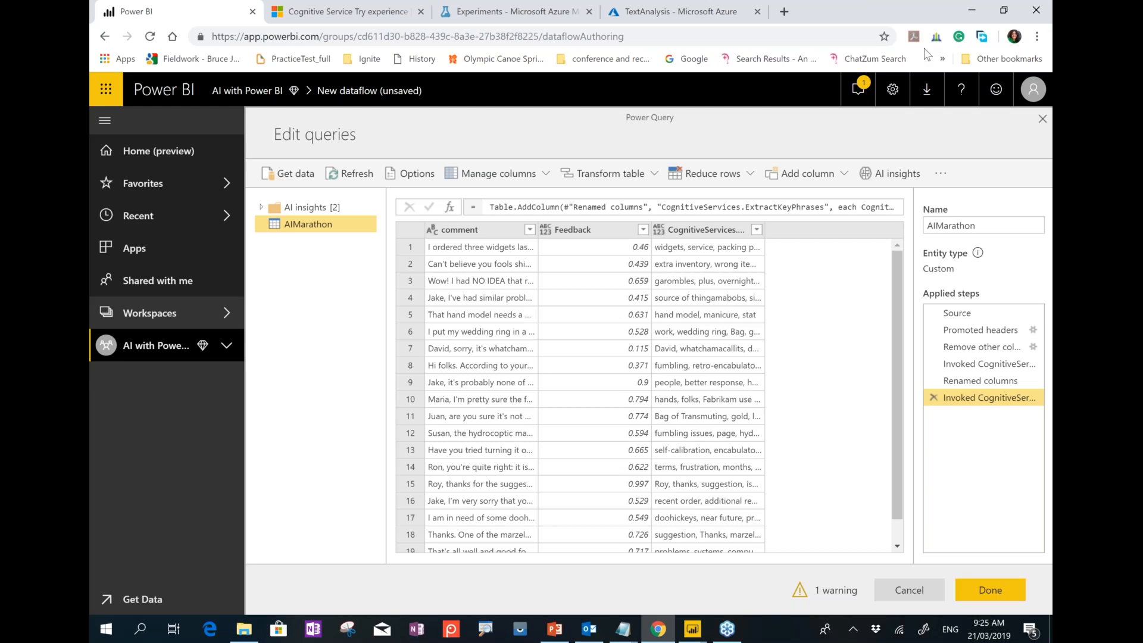
pyautogui.click(990, 590)
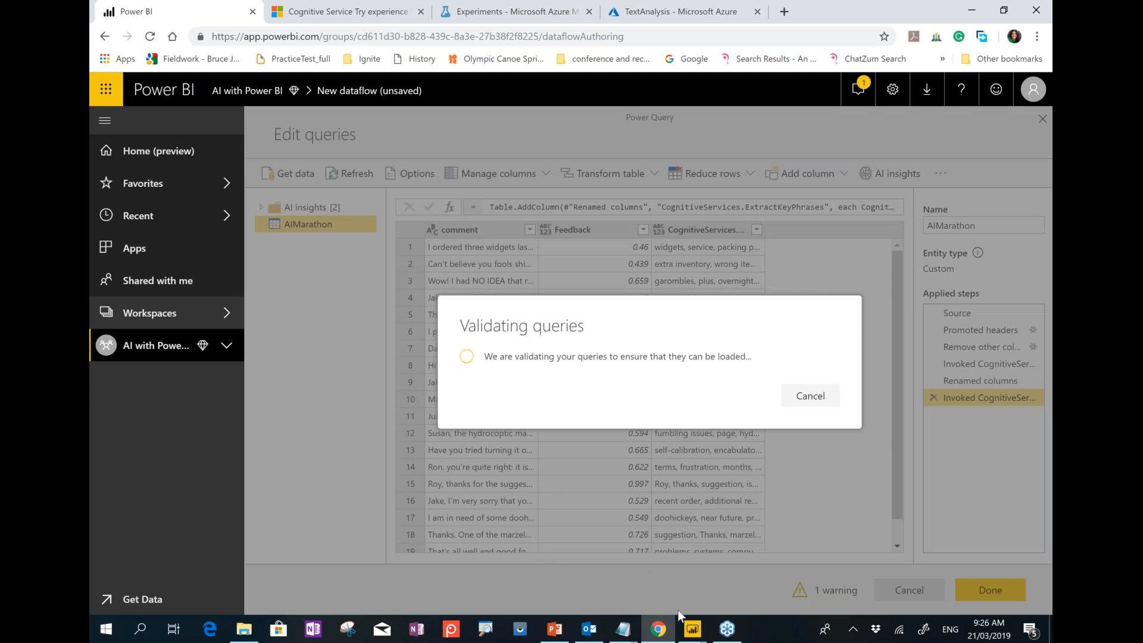
# Apply the query changes and close the Power Query Editor.
pyautogui.moveTo(697, 635)
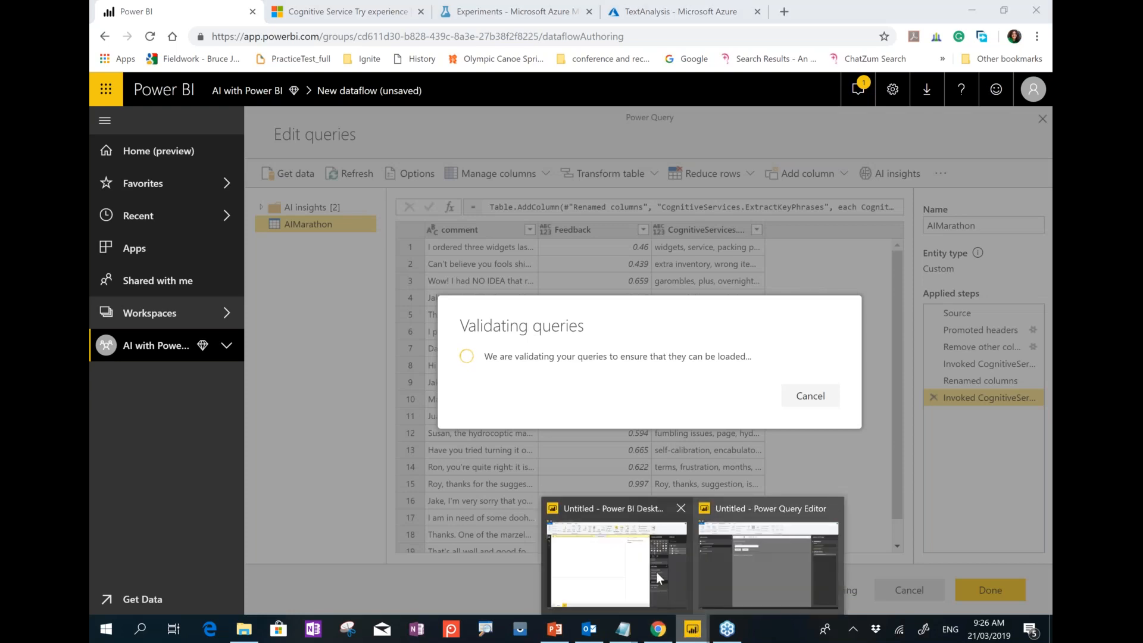
pyautogui.click(752, 555)
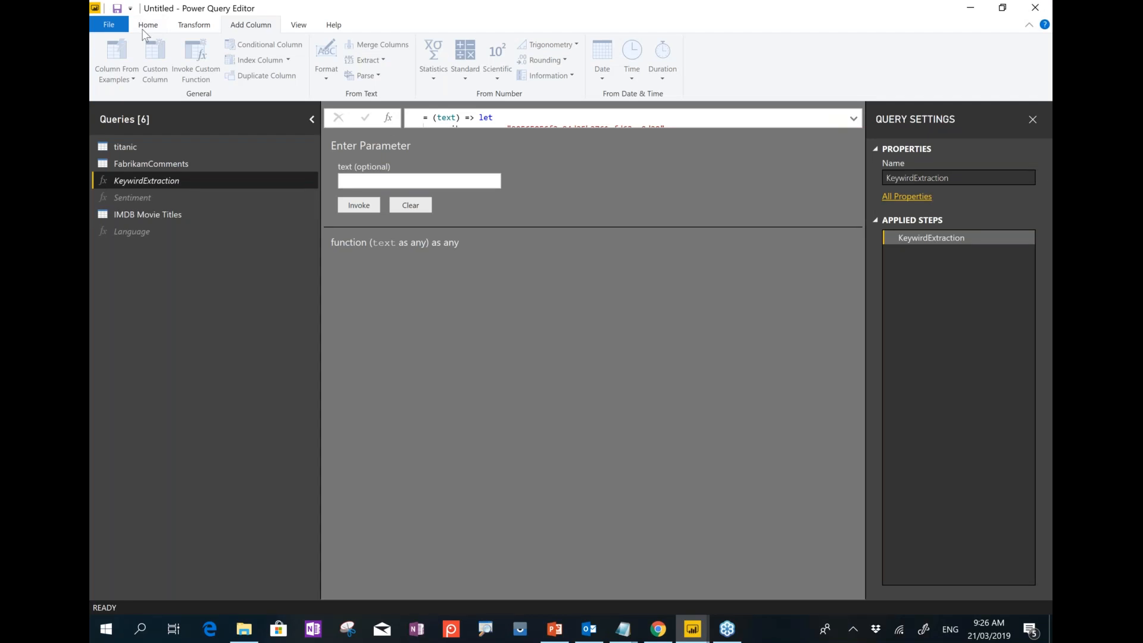
pyautogui.click(147, 25)
pyautogui.click(109, 83)
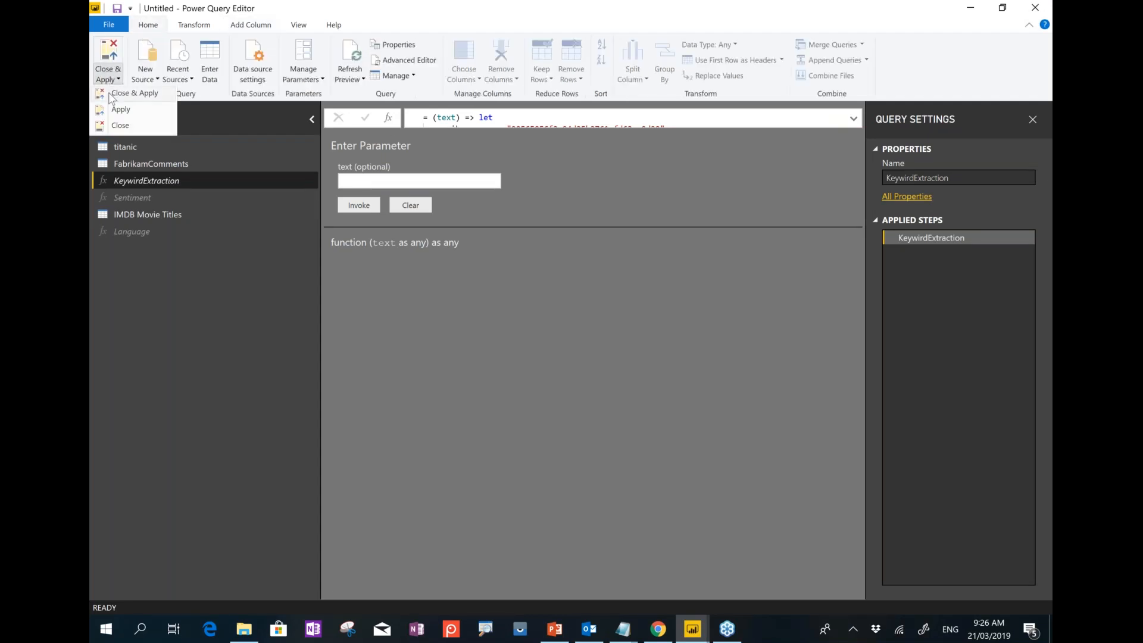
pyautogui.click(111, 94)
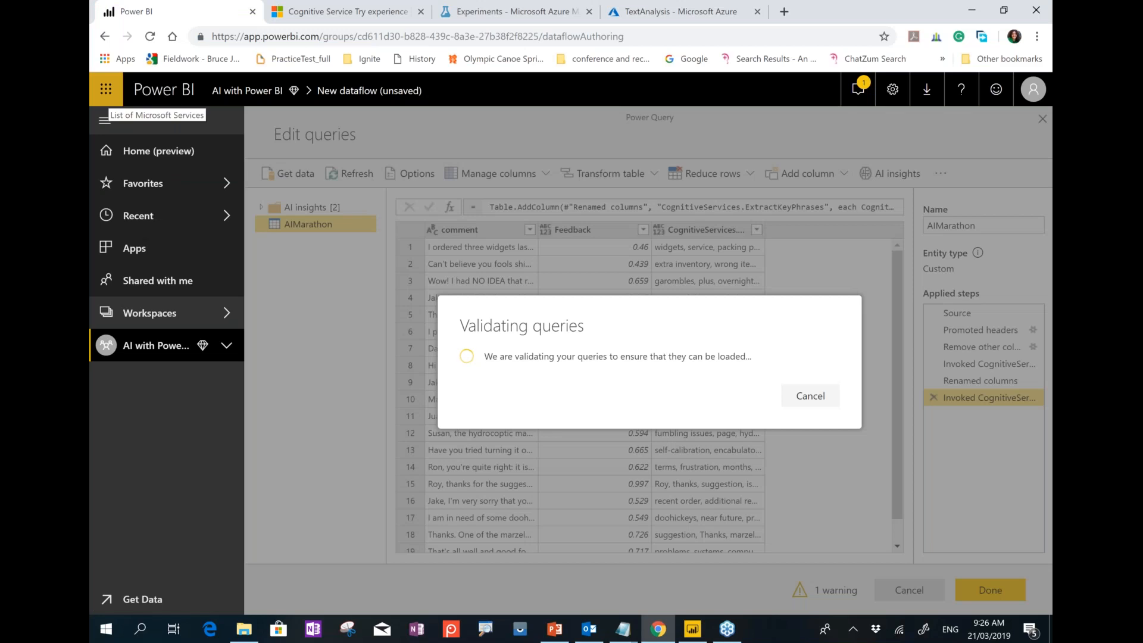
# Apply the pending changes from Power BI Desktop's banner, then return to the dataflow in Chrome.
pyautogui.click(701, 630)
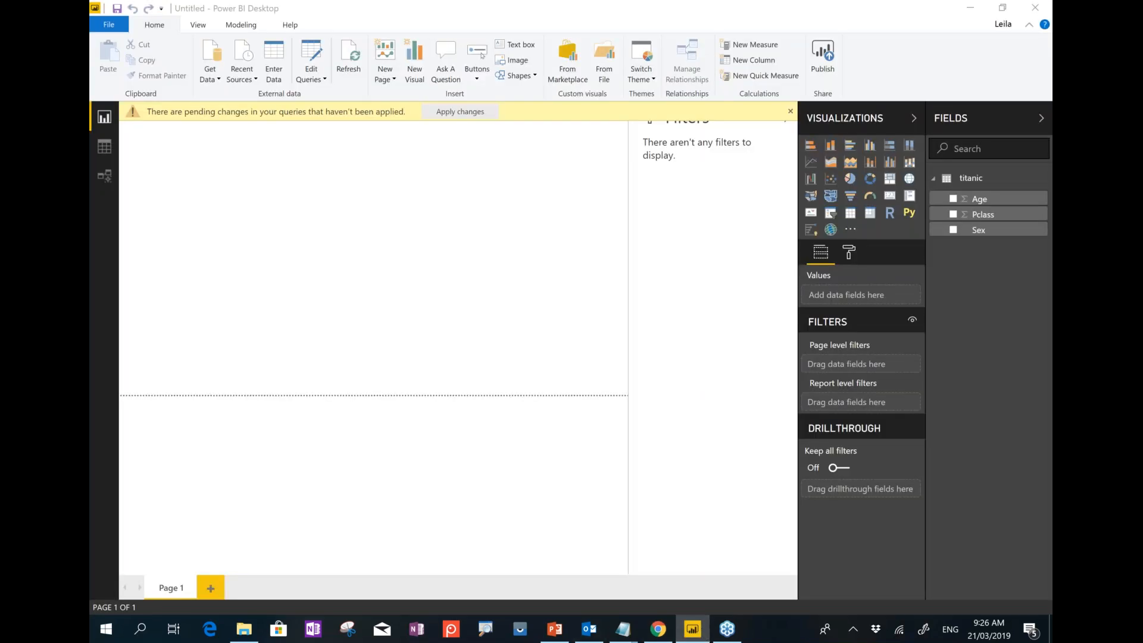
pyautogui.click(483, 118)
pyautogui.moveTo(682, 634)
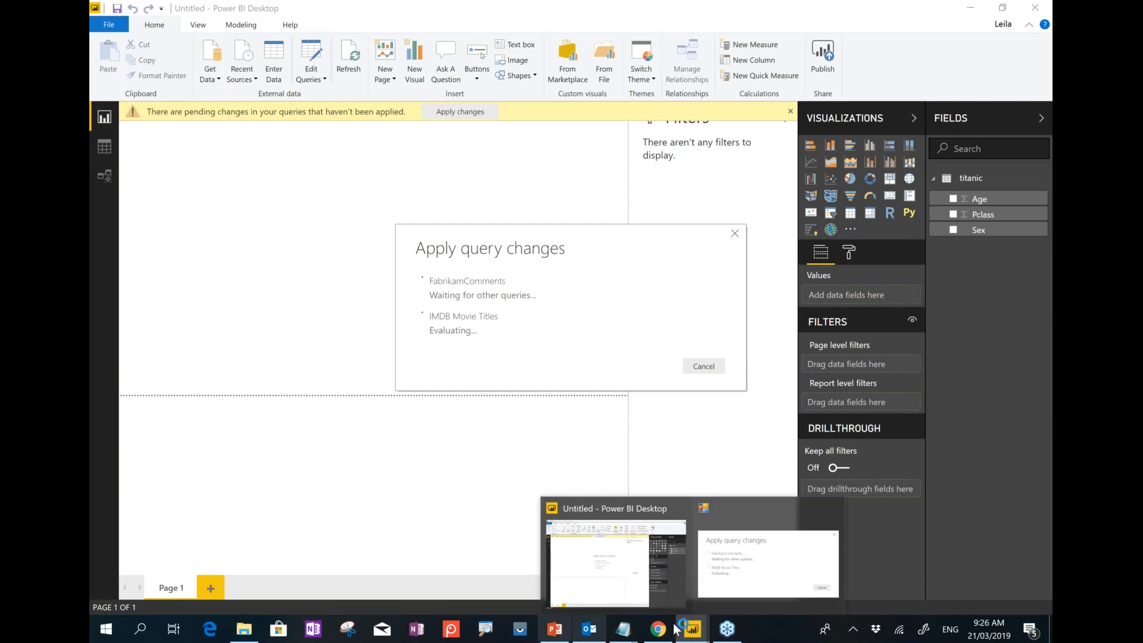
pyautogui.click(658, 629)
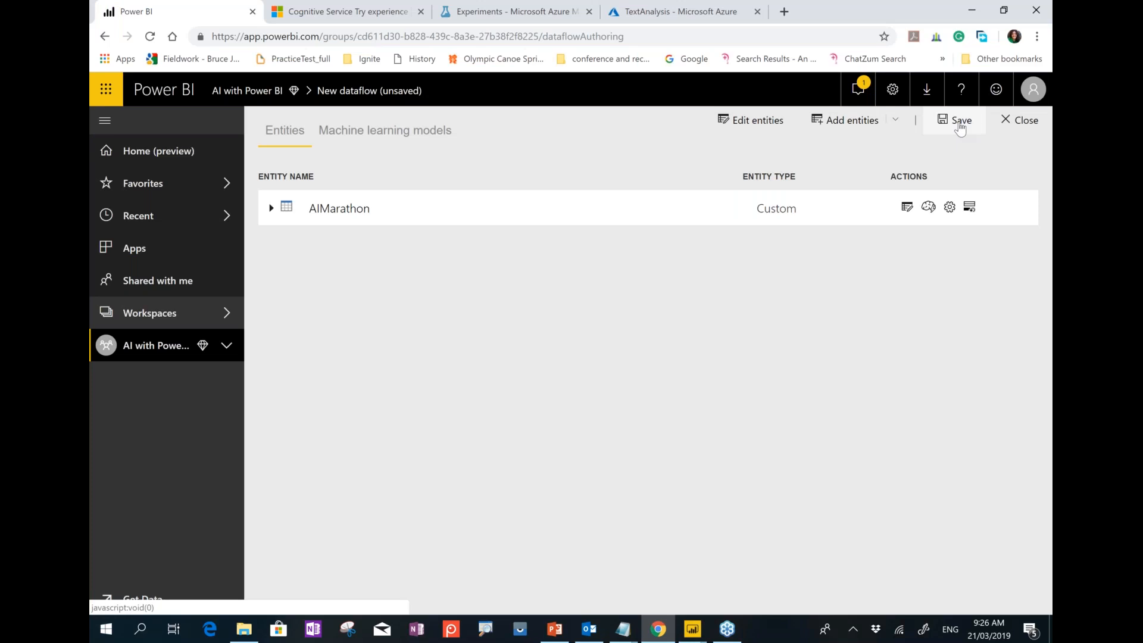
# Save the new dataflow under the name AImarathonPass.
pyautogui.click(959, 121)
pyautogui.click(622, 290)
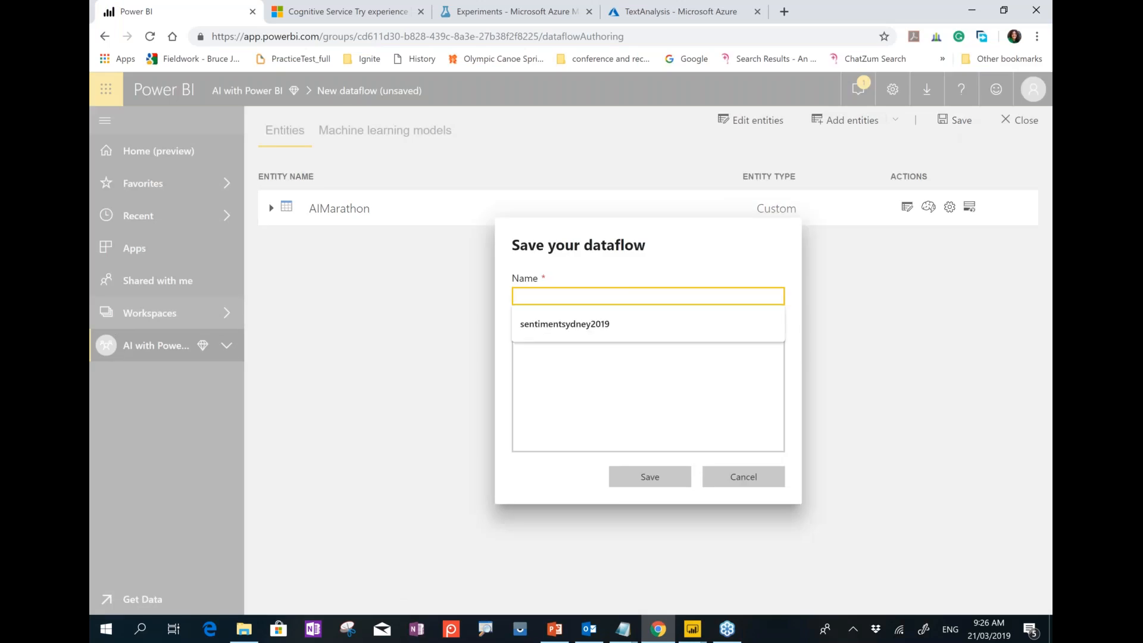
pyautogui.write('AImara')
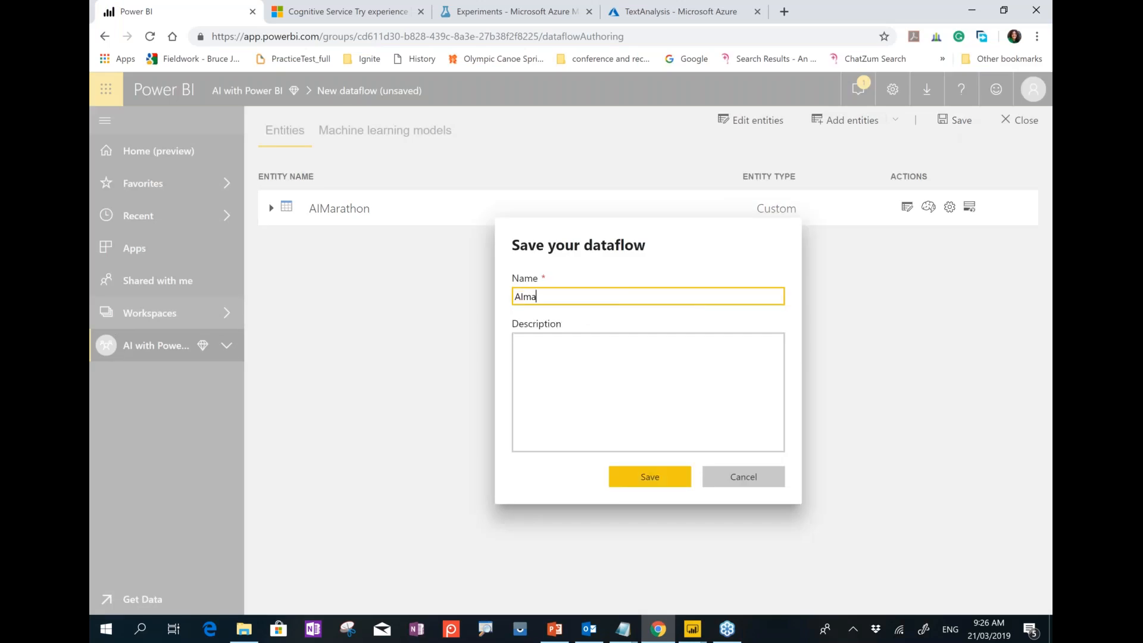
pyautogui.write('thonO')
pyautogui.press('BackSpace')
pyautogui.write('Pass')
pyautogui.click(636, 488)
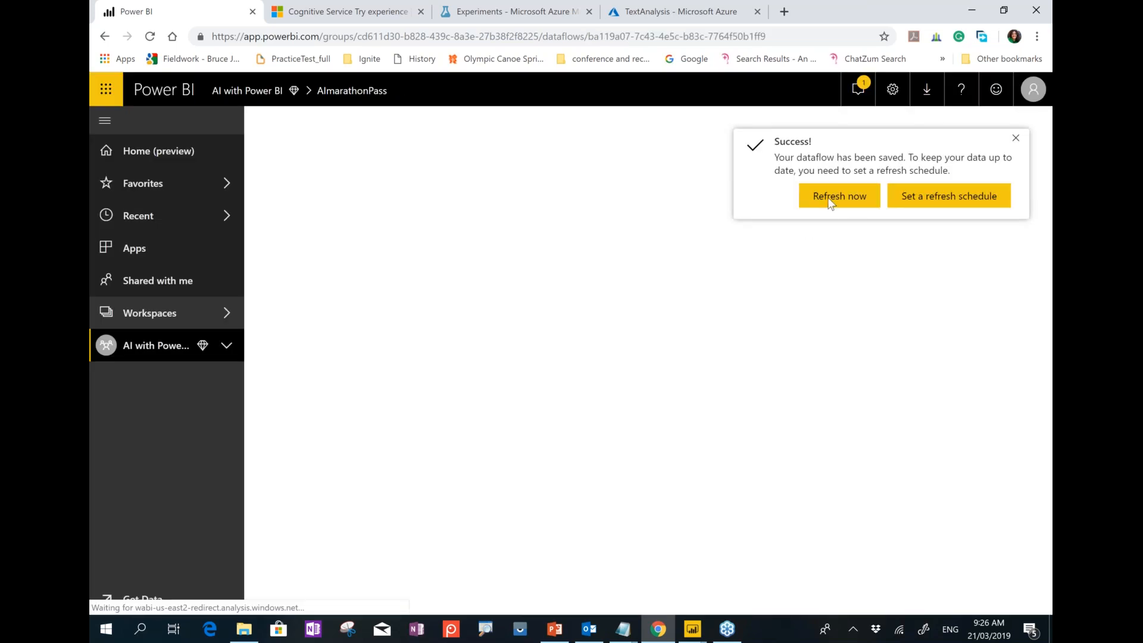
# Start a refresh of the AImarathonPass dataflow and return to Power BI Desktop.
pyautogui.click(829, 200)
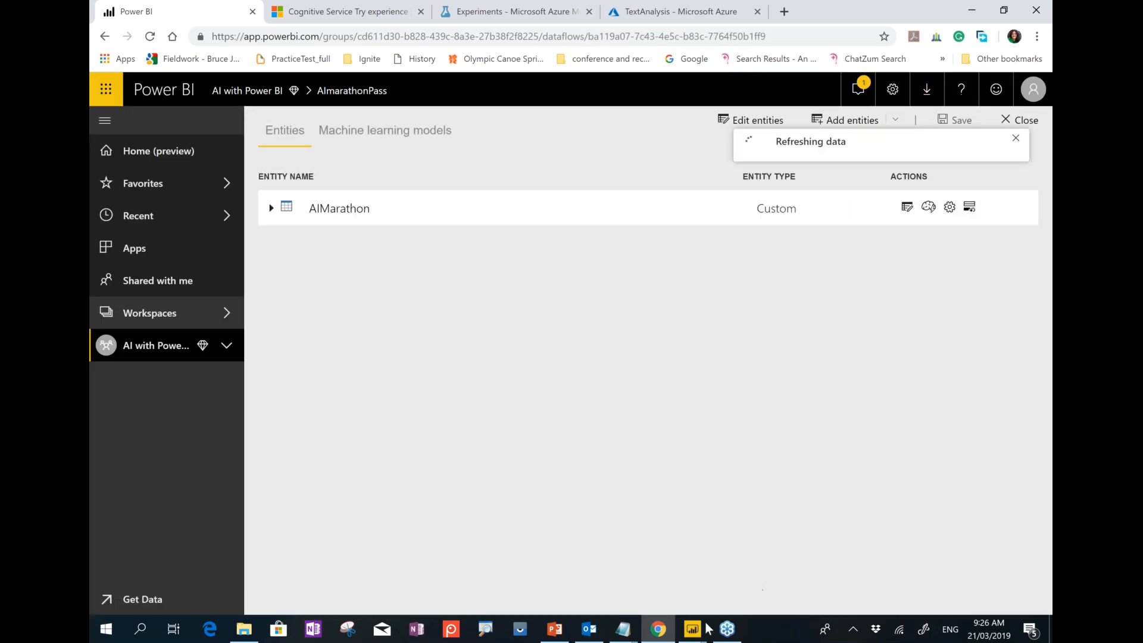
pyautogui.moveTo(697, 631)
pyautogui.click(738, 582)
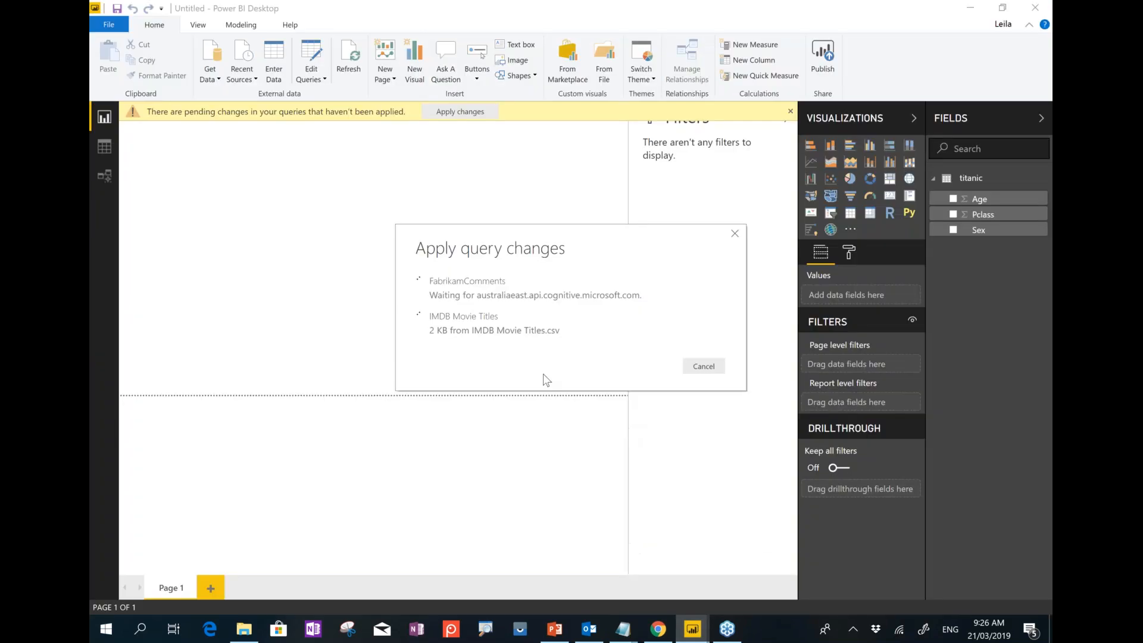
# Connect to the Power BI dataflows (Beta) source from Get Data > More.
pyautogui.click(213, 80)
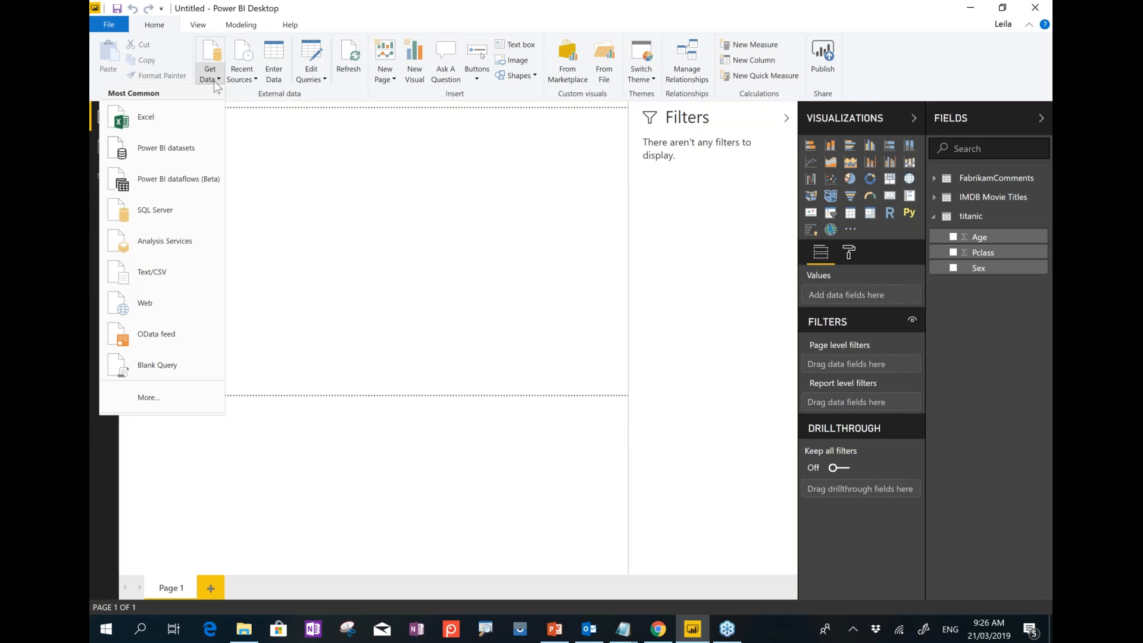
pyautogui.click(167, 398)
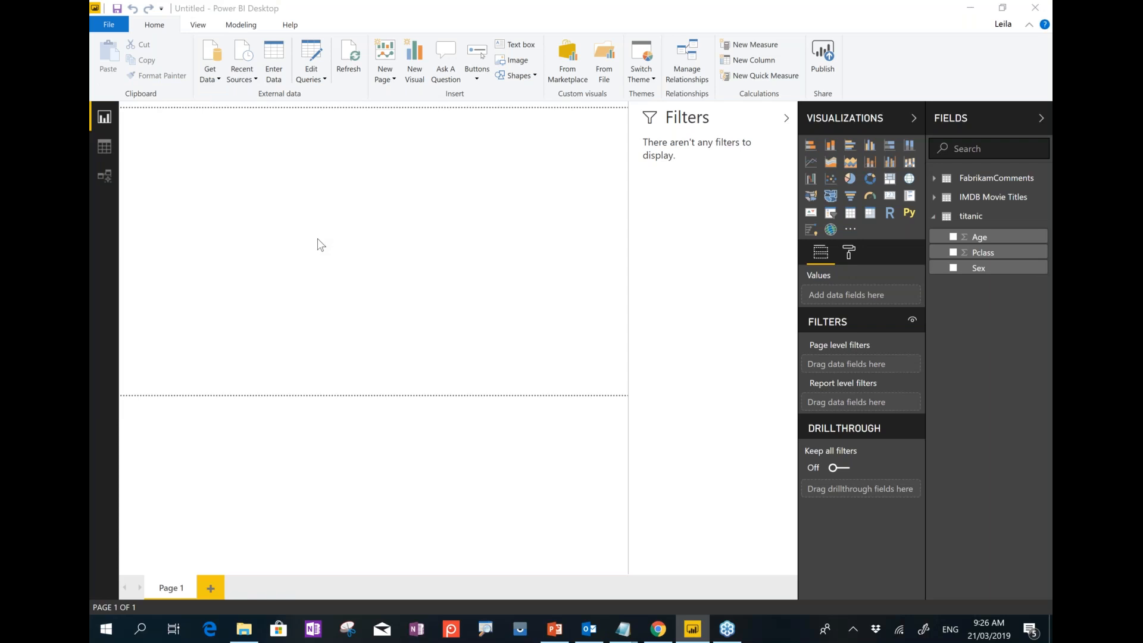
pyautogui.click(412, 224)
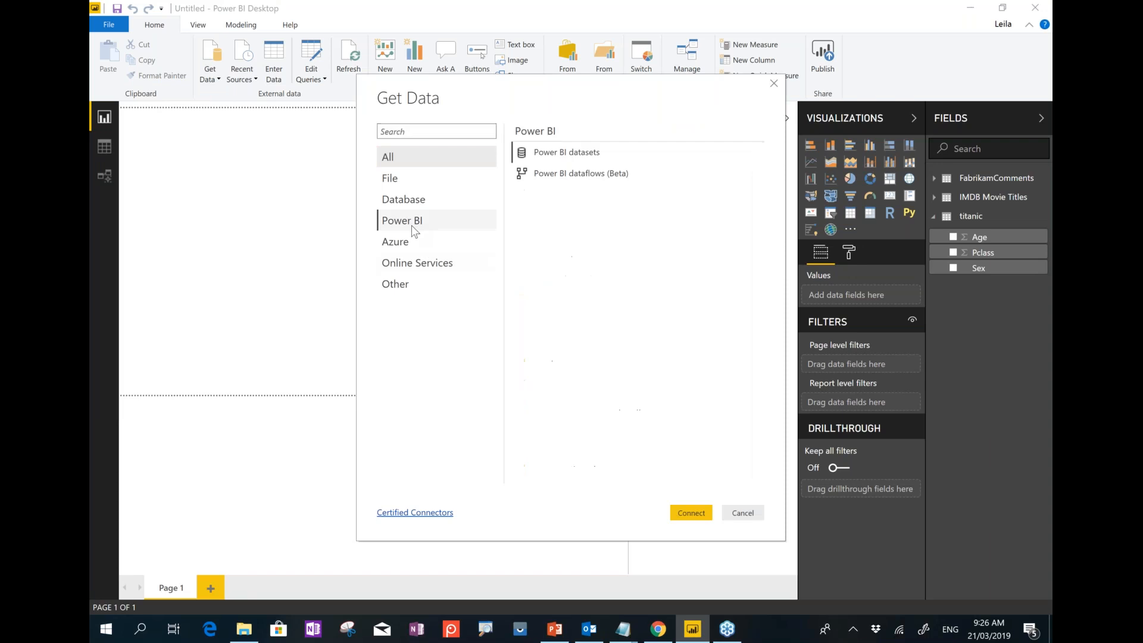
pyautogui.click(575, 181)
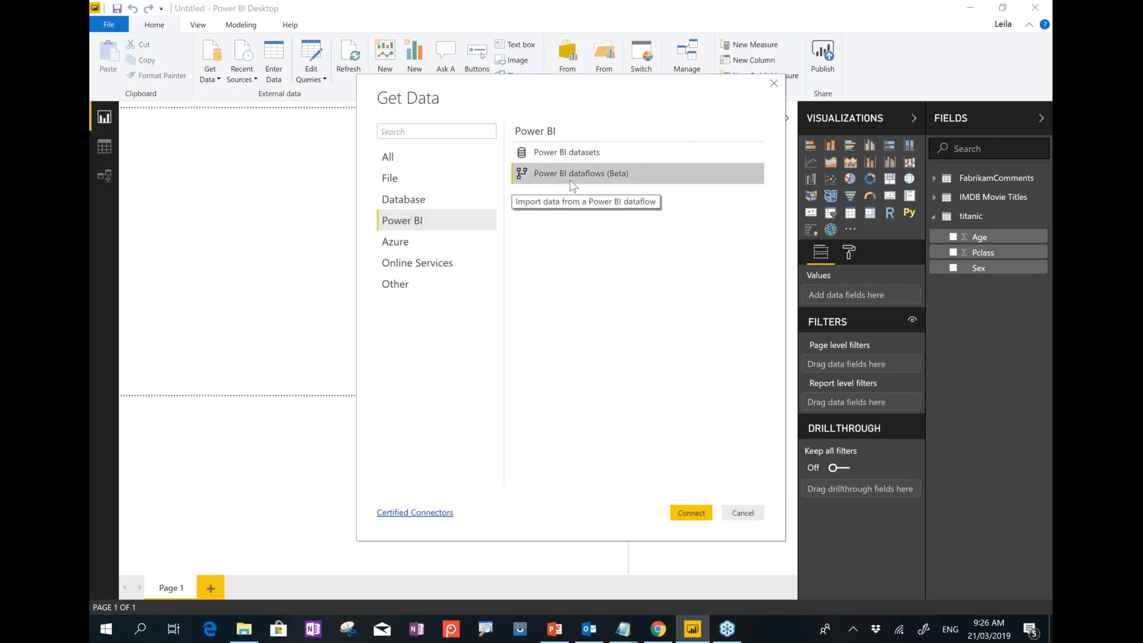
pyautogui.click(689, 513)
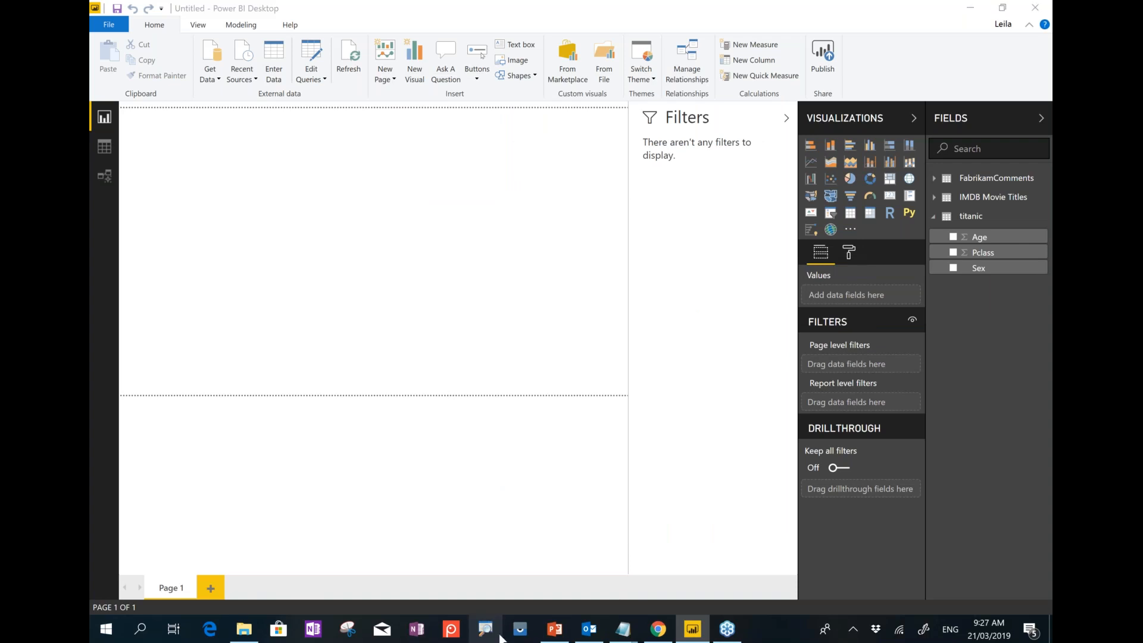
# Close the dataflow in Chrome and come back to Desktop's Navigator.
pyautogui.click(658, 629)
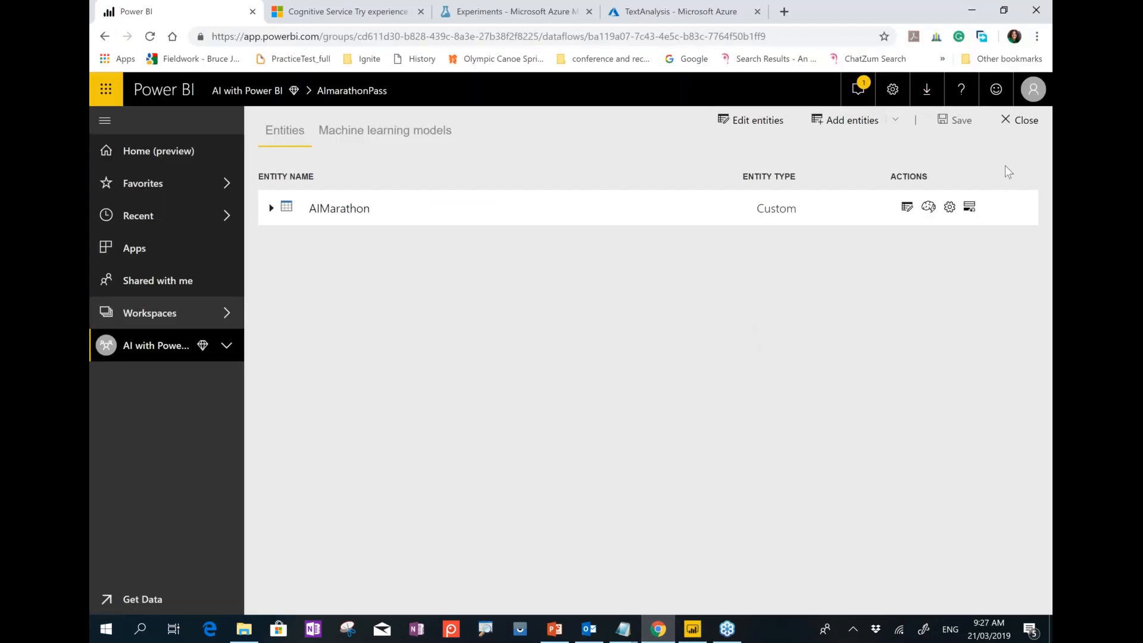
pyautogui.click(1015, 119)
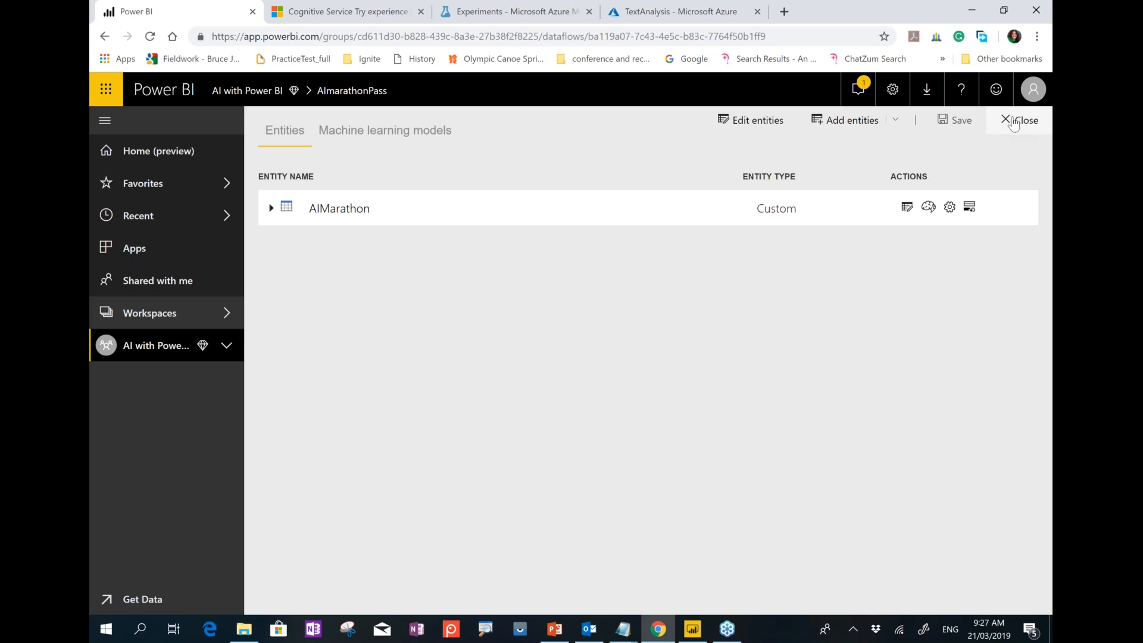
pyautogui.click(692, 629)
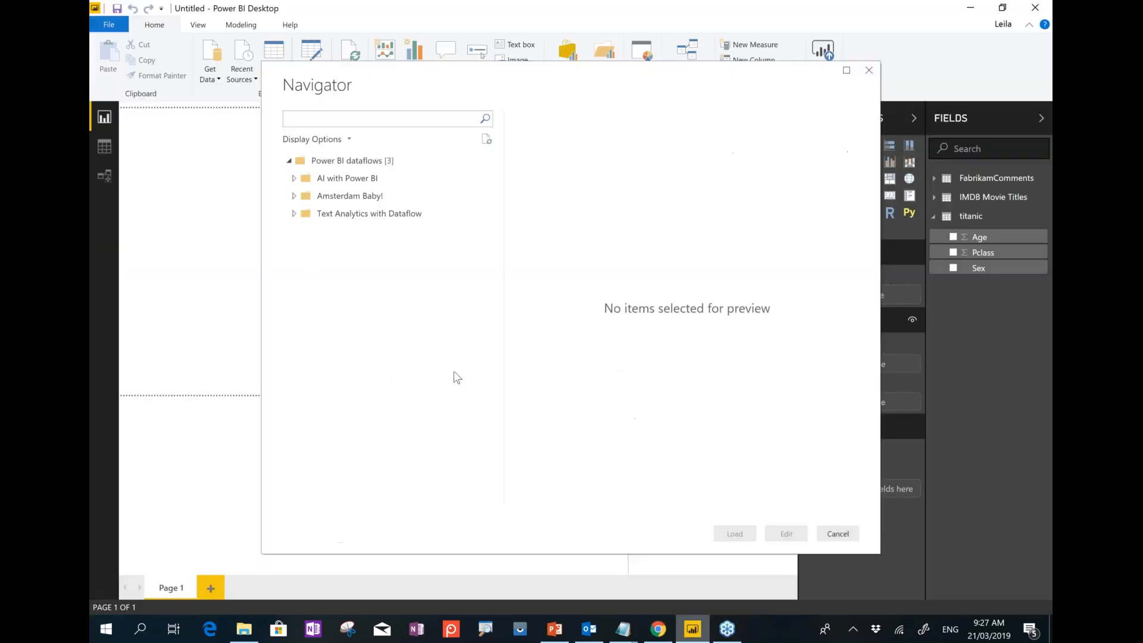
# Tick AIMarathon under AI with Power BI > AImarathonPass, review its preview, and load it.
pyautogui.click(293, 181)
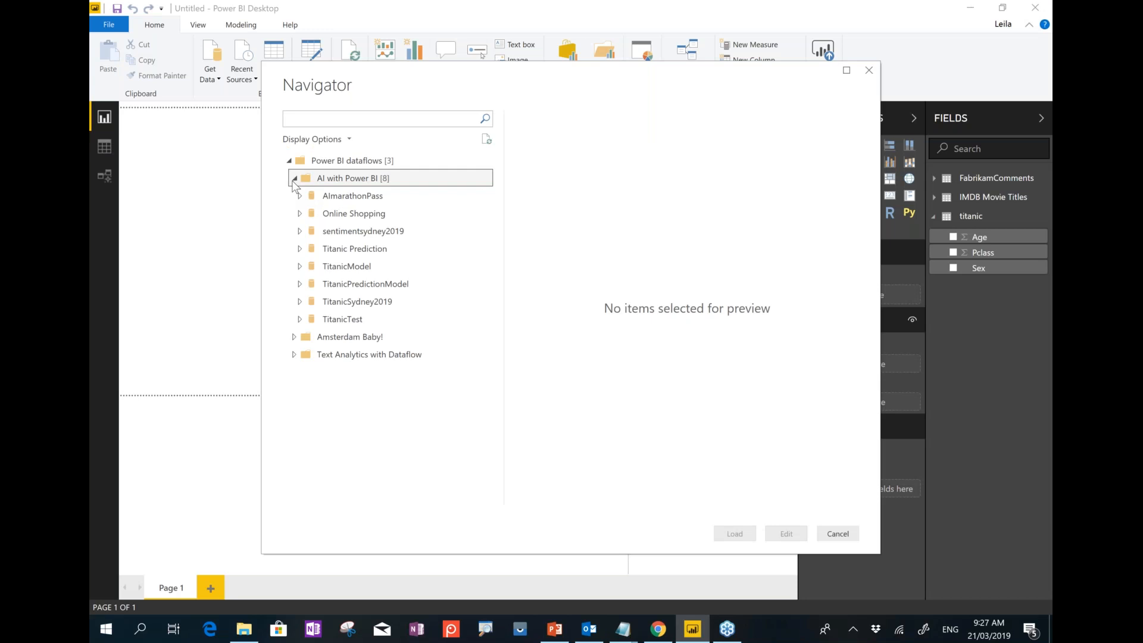
pyautogui.click(298, 200)
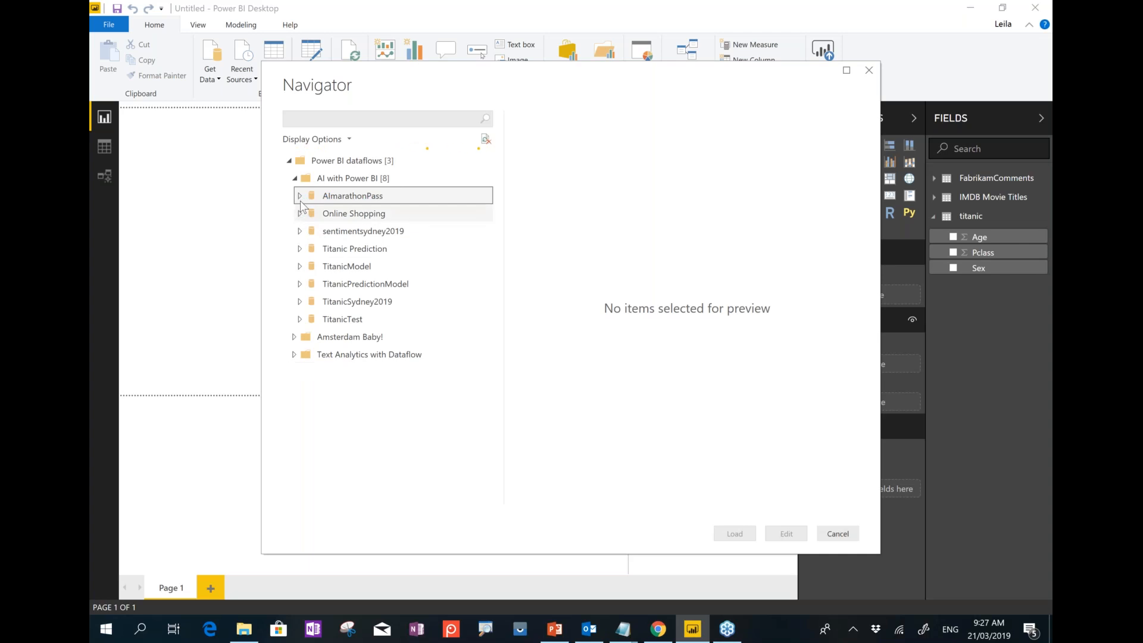
pyautogui.click(300, 198)
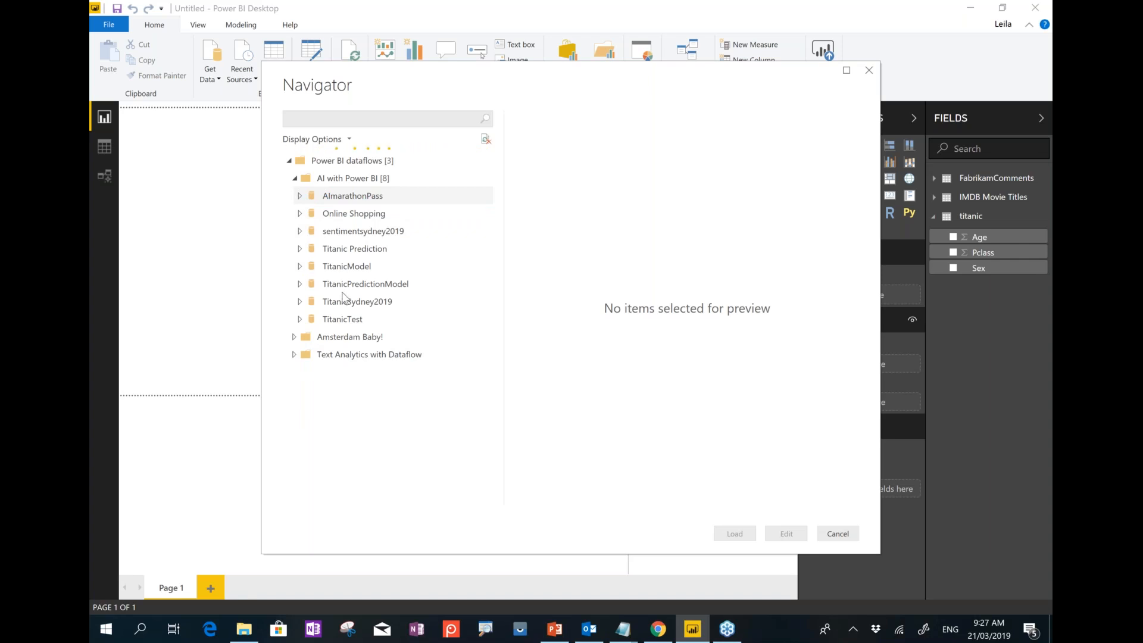
pyautogui.click(324, 216)
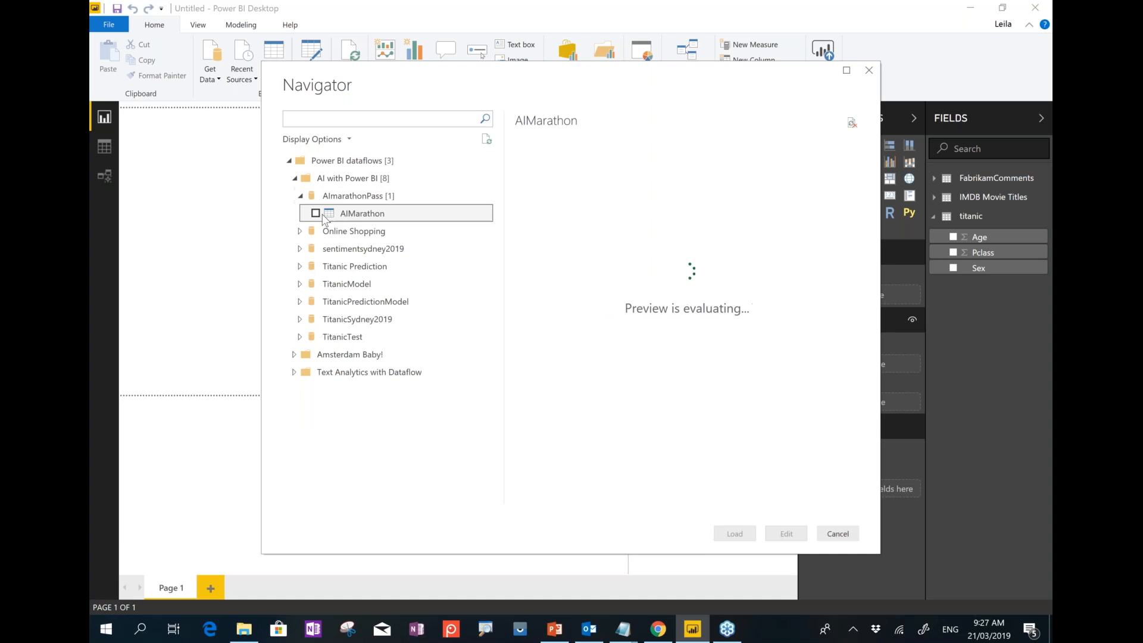
pyautogui.click(315, 213)
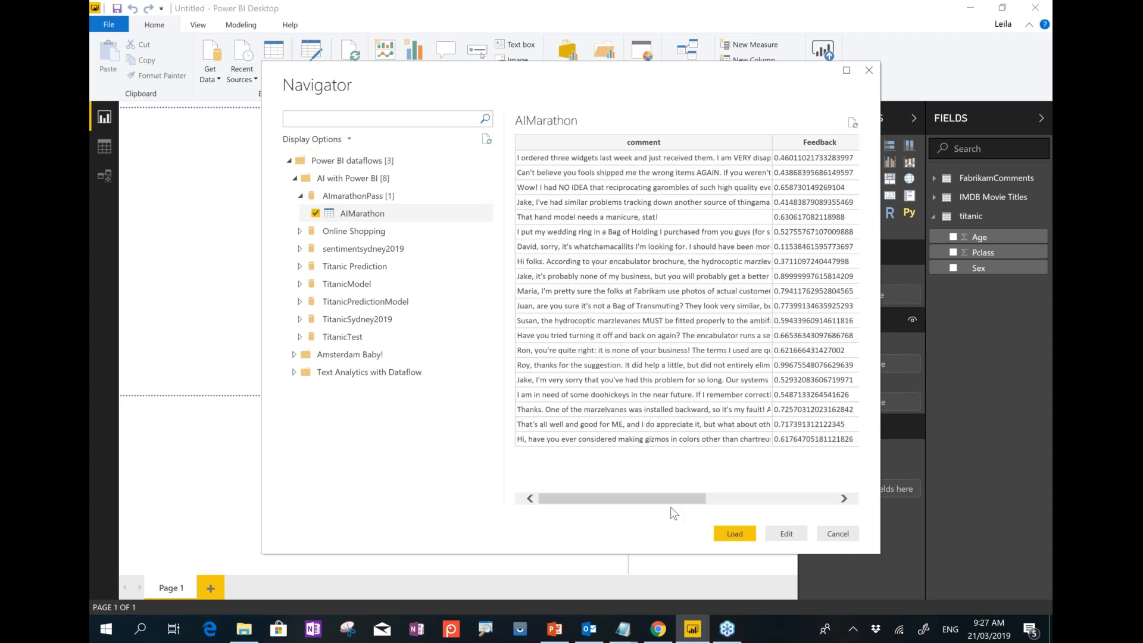
pyautogui.moveTo(673, 502); pyautogui.dragTo(650, 472)
pyautogui.hscroll(5, 650, 472)
pyautogui.click(731, 535)
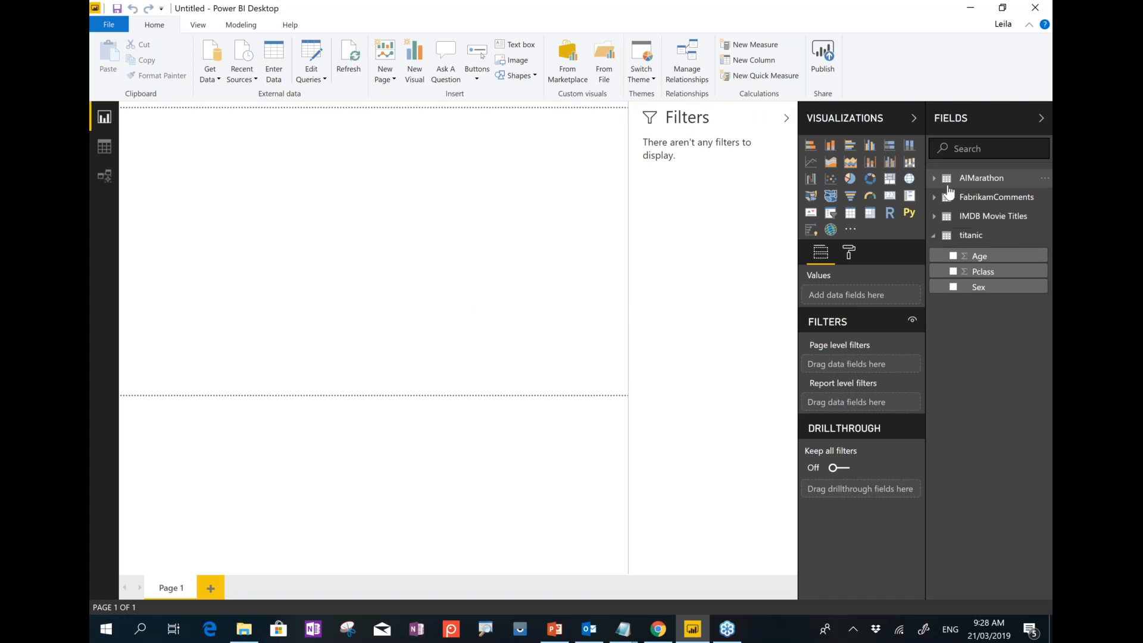
# Show the AIMarathon table's 20 rows in Data view, then switch to PowerPoint.
pyautogui.click(981, 200)
pyautogui.click(985, 200)
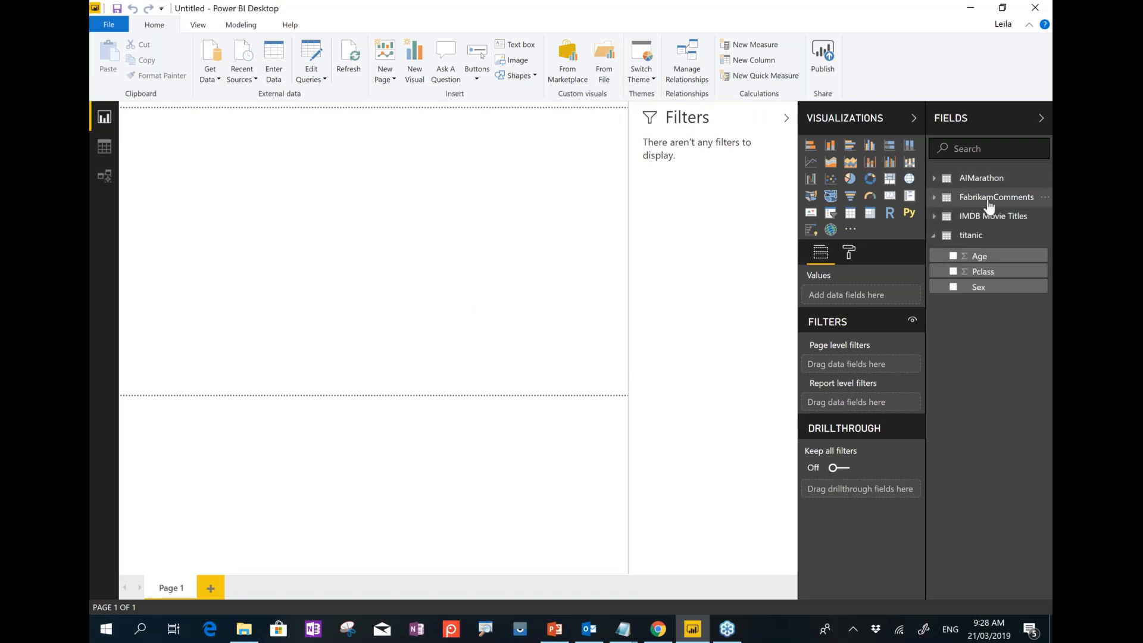
pyautogui.click(987, 201)
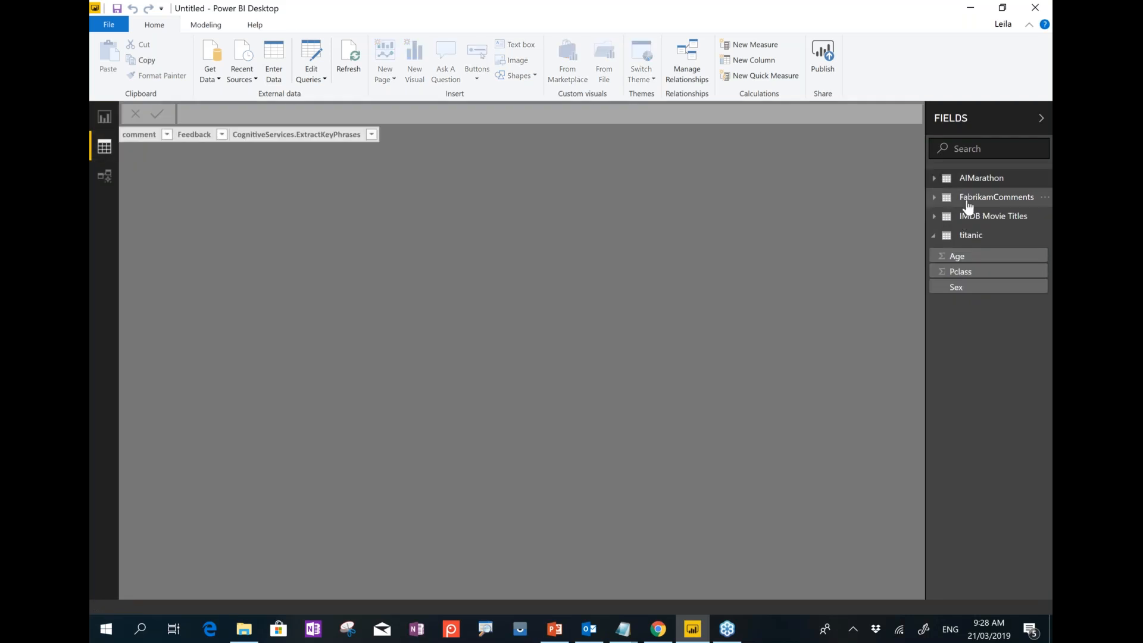
pyautogui.click(967, 202)
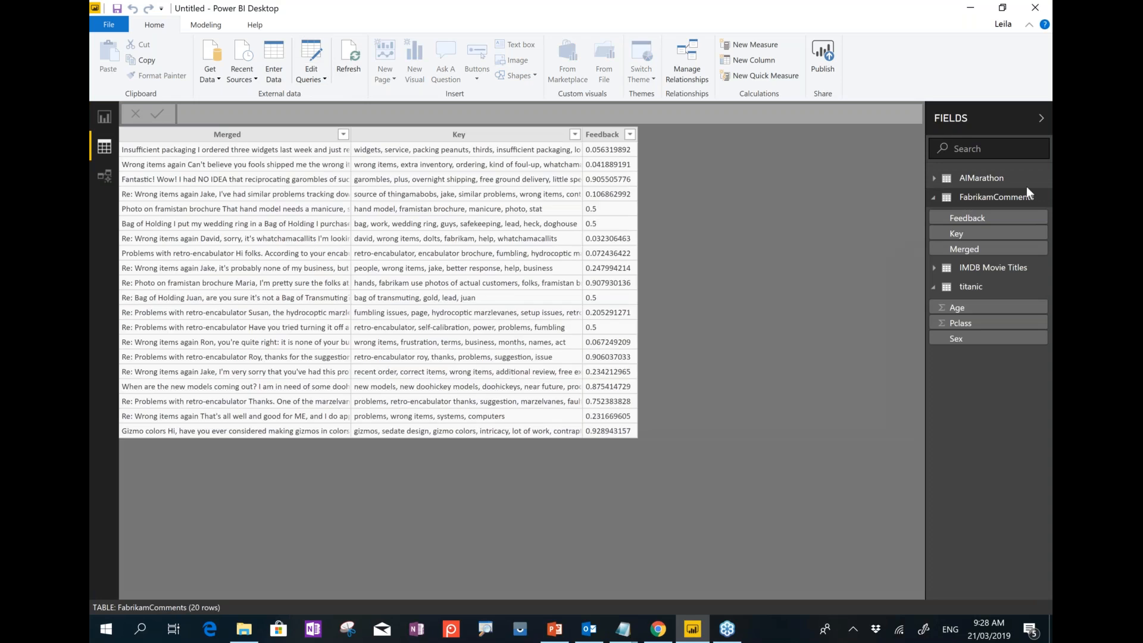
pyautogui.click(988, 178)
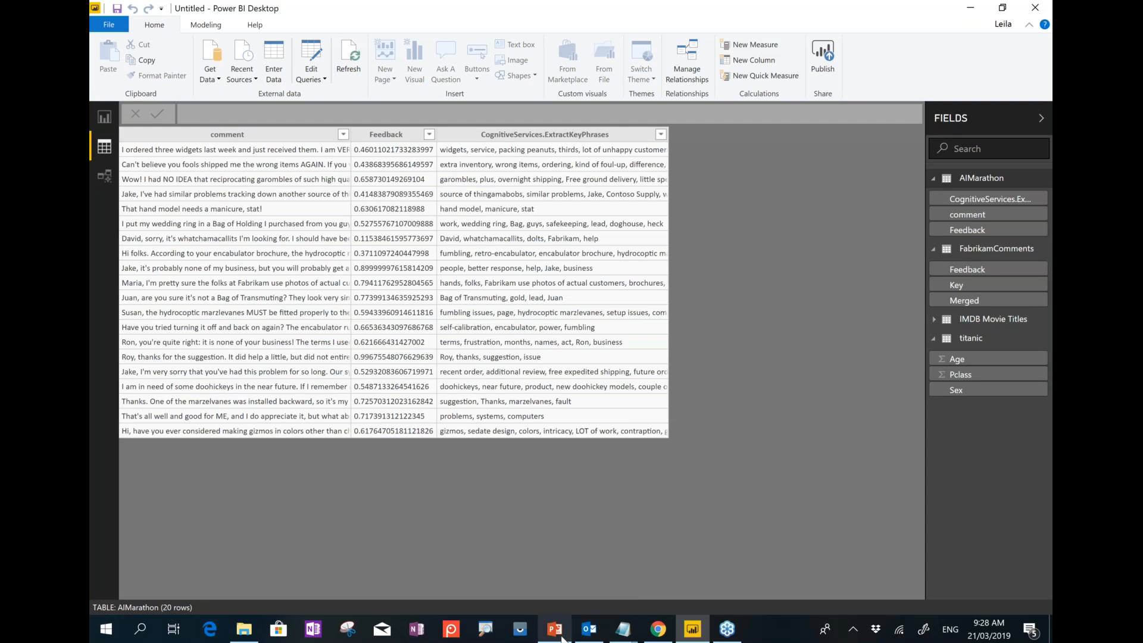
pyautogui.hotkey('alt', 'Tab')
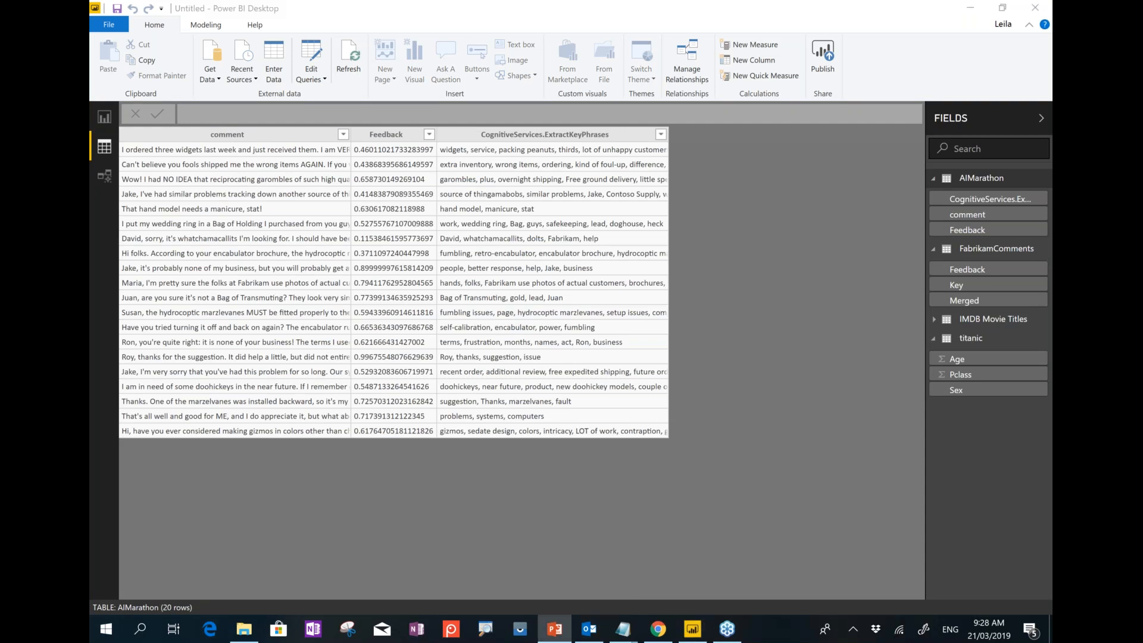
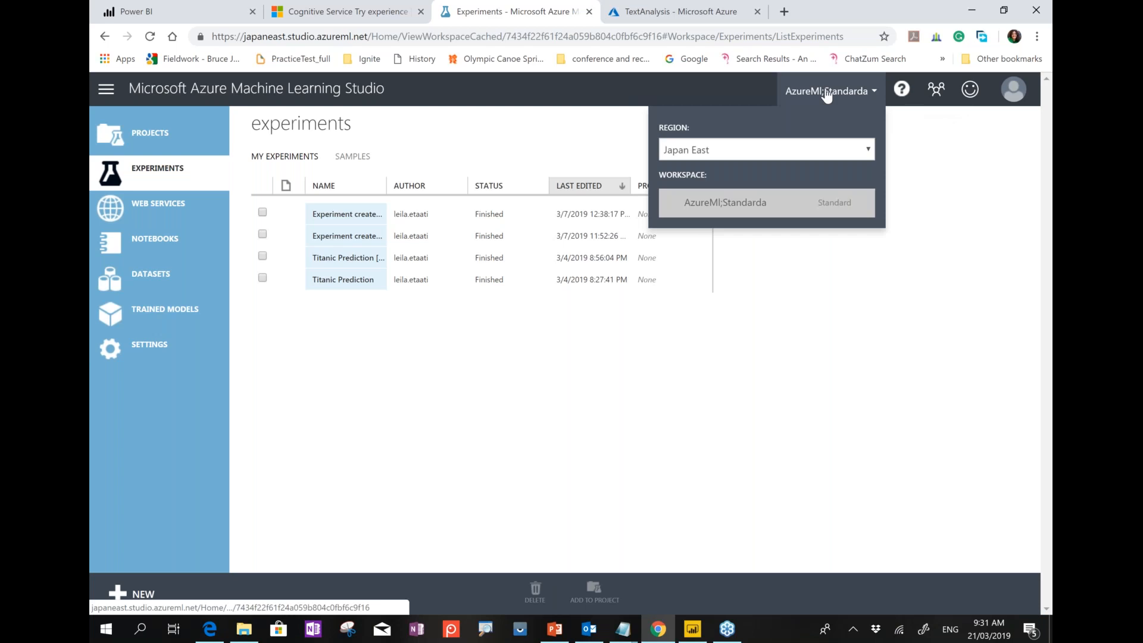
# Choose the South Central US region and open its Free workspace.
pyautogui.click(727, 153)
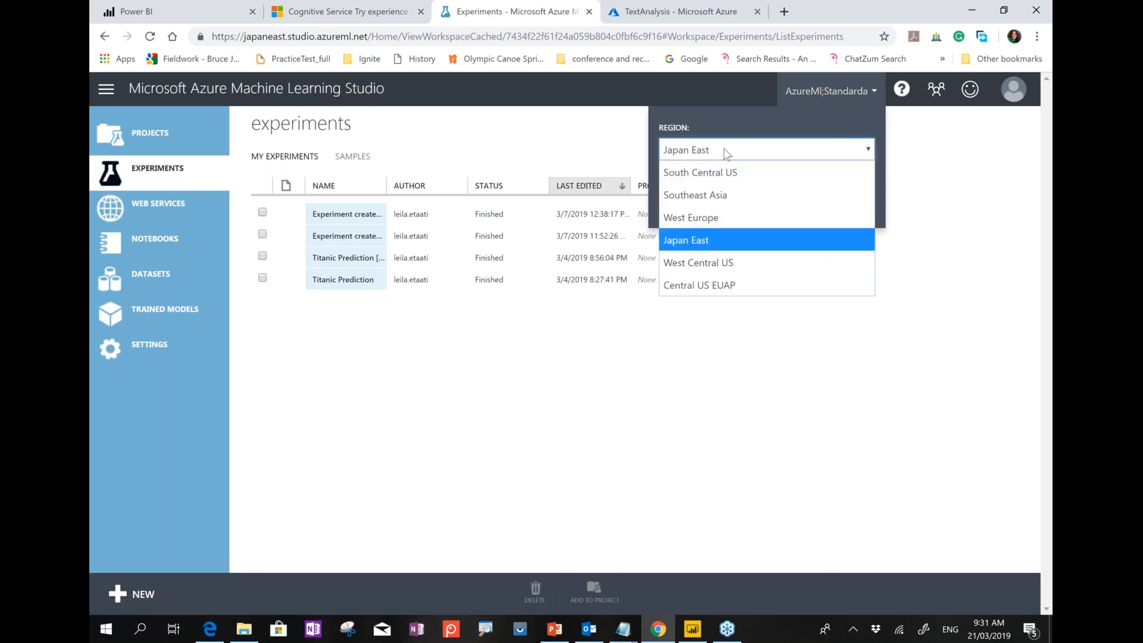
pyautogui.click(721, 173)
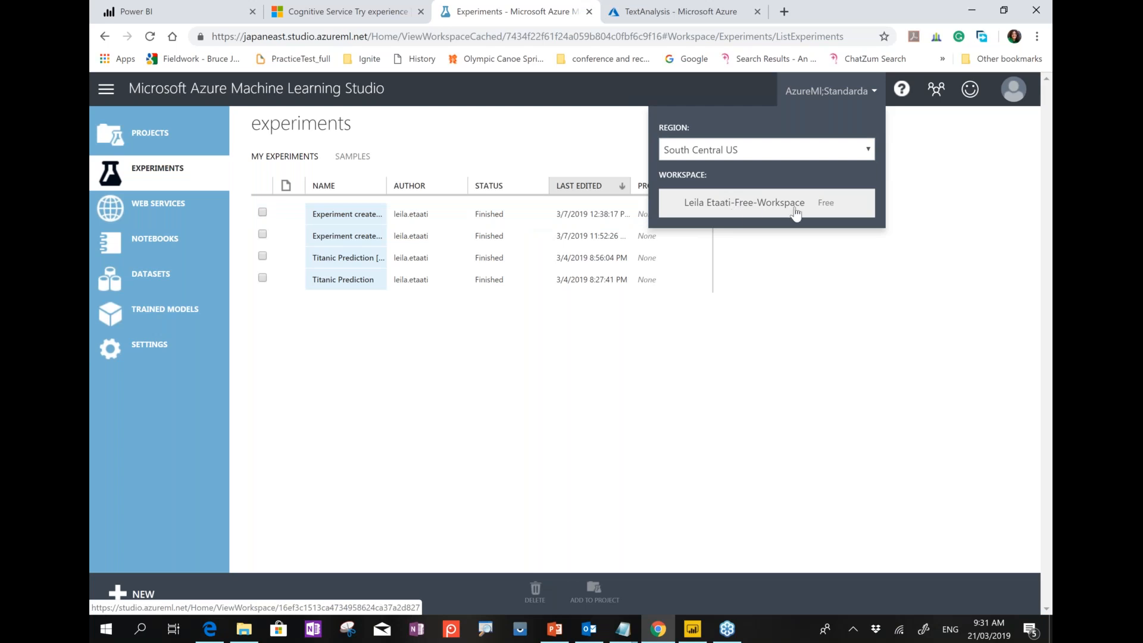
pyautogui.click(776, 357)
pyautogui.click(813, 91)
pyautogui.click(776, 205)
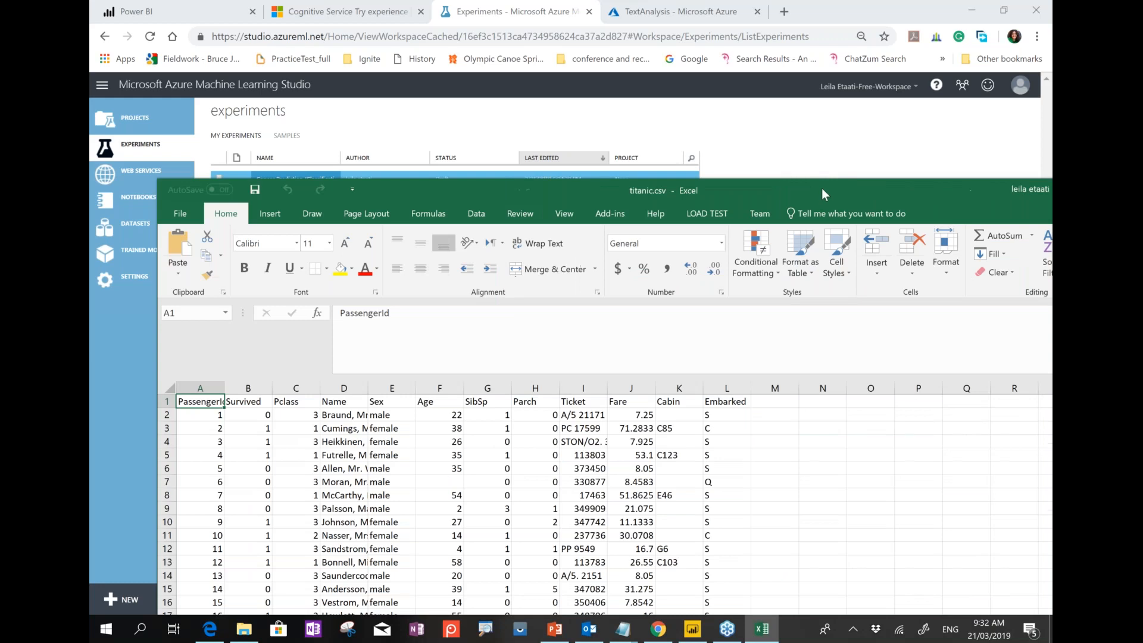
# Maximize titanic.csv, inspect the Survived, Pclass, Sex and Age columns, then minimize Excel.
pyautogui.doubleClick(821, 188)
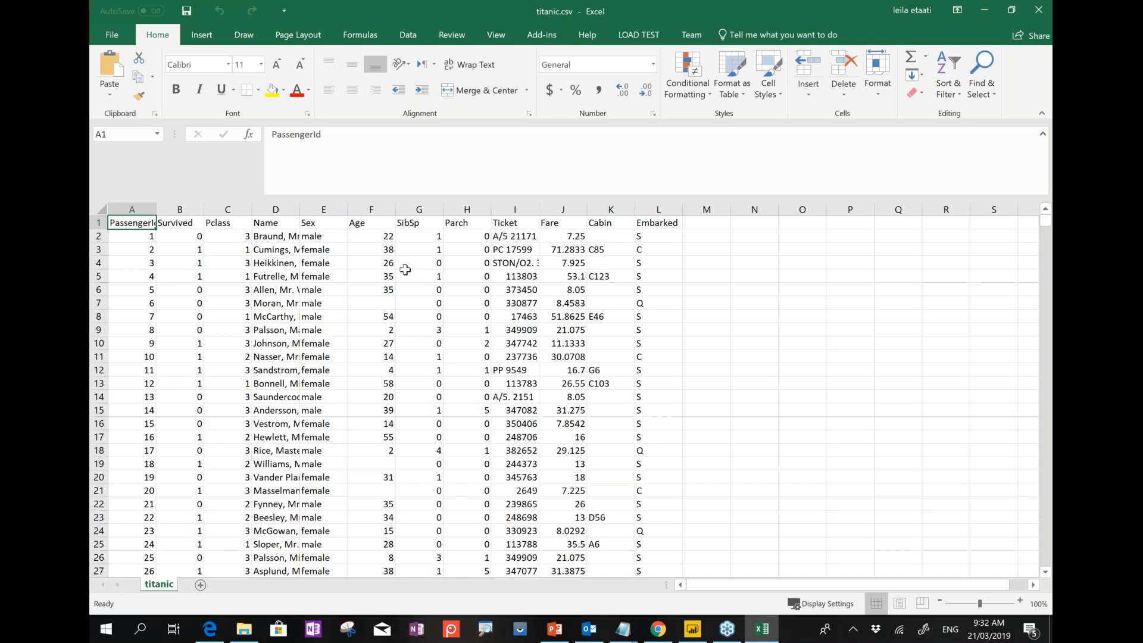
pyautogui.click(360, 209)
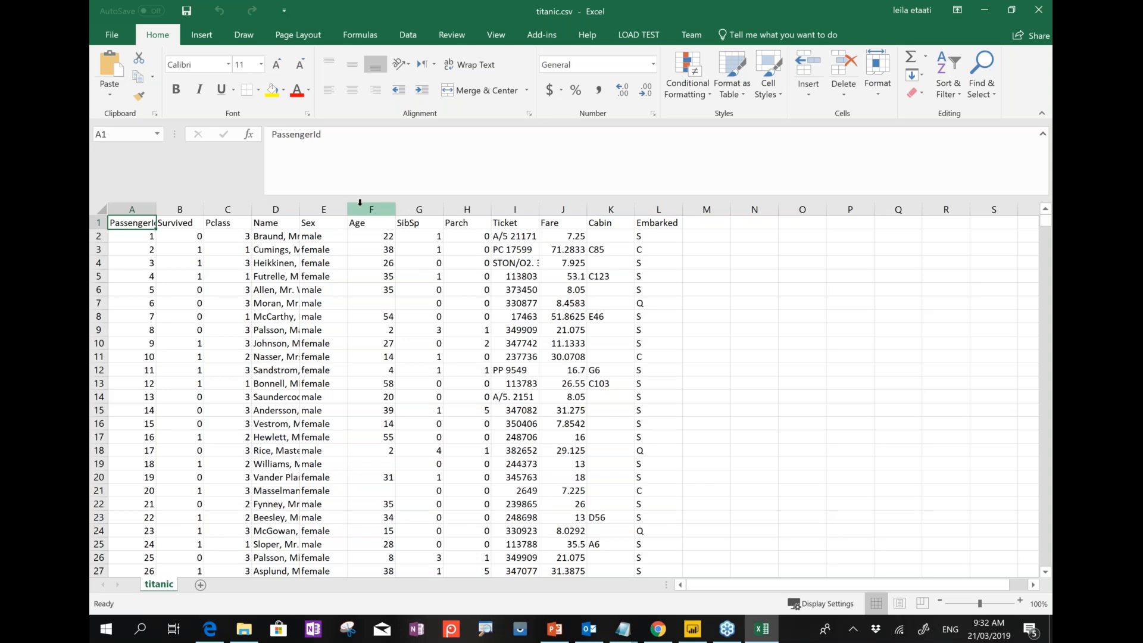
pyautogui.click(334, 206)
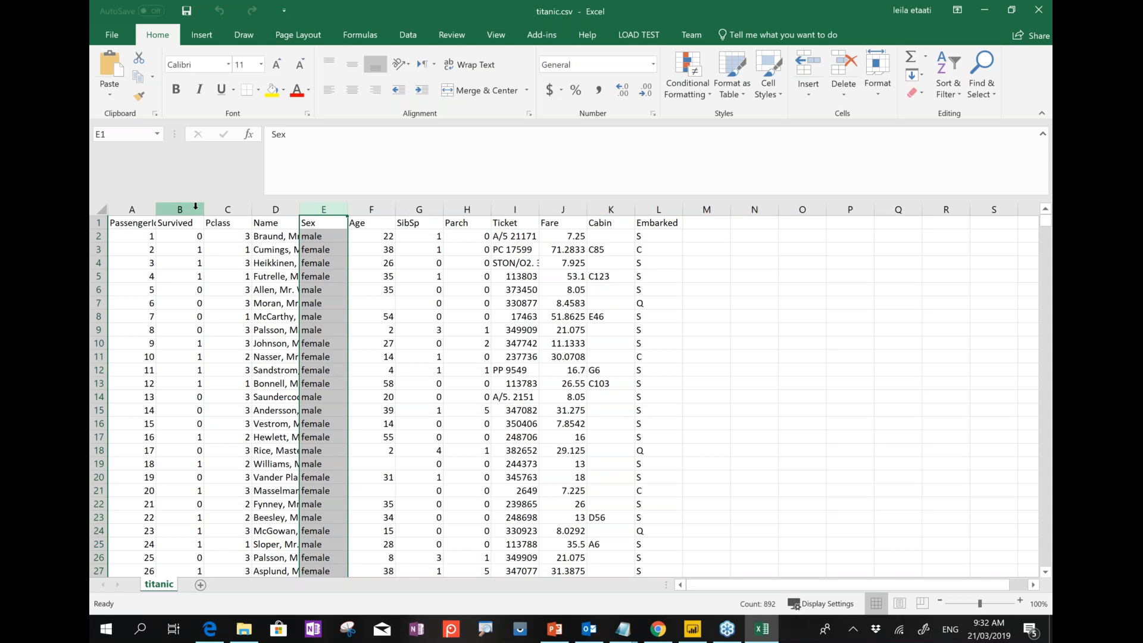
pyautogui.click(227, 208)
pyautogui.click(180, 209)
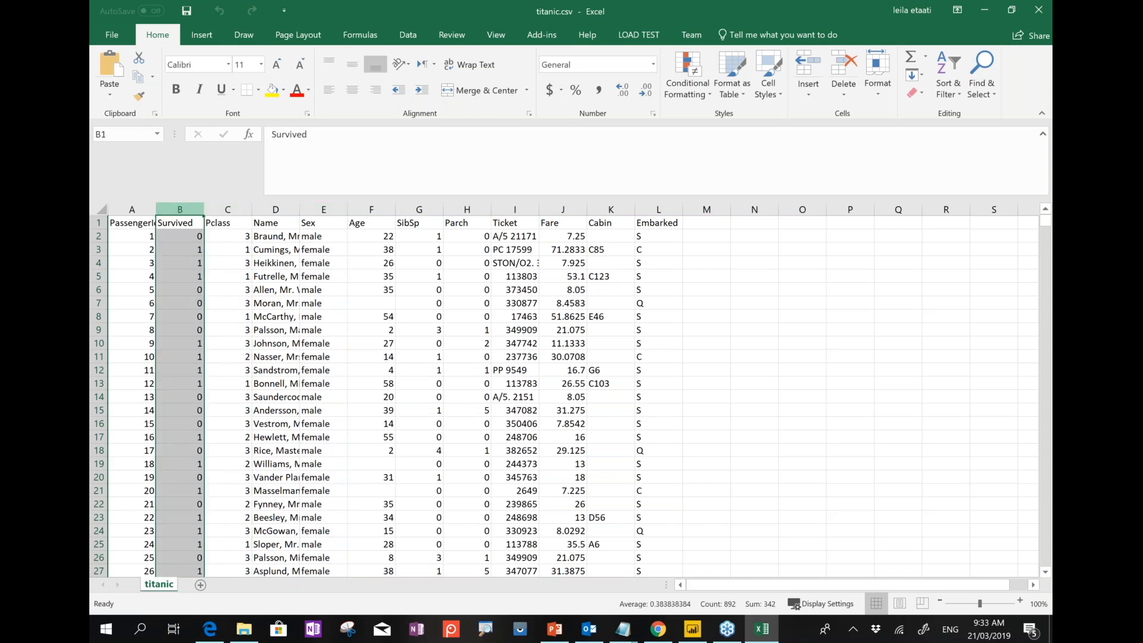
pyautogui.click(194, 239)
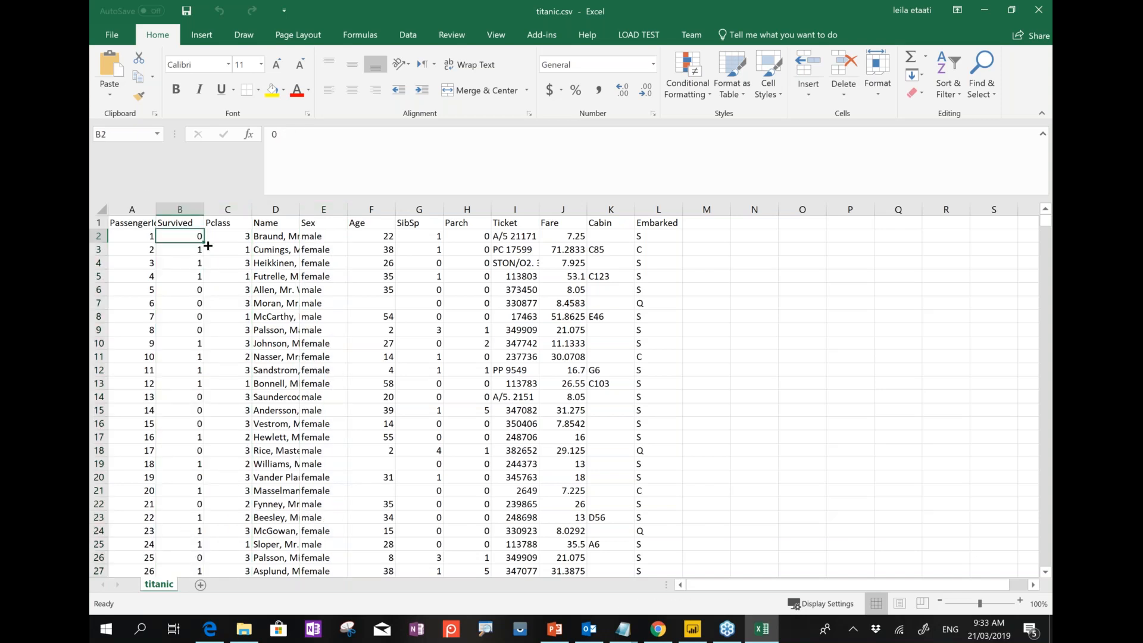
pyautogui.click(196, 252)
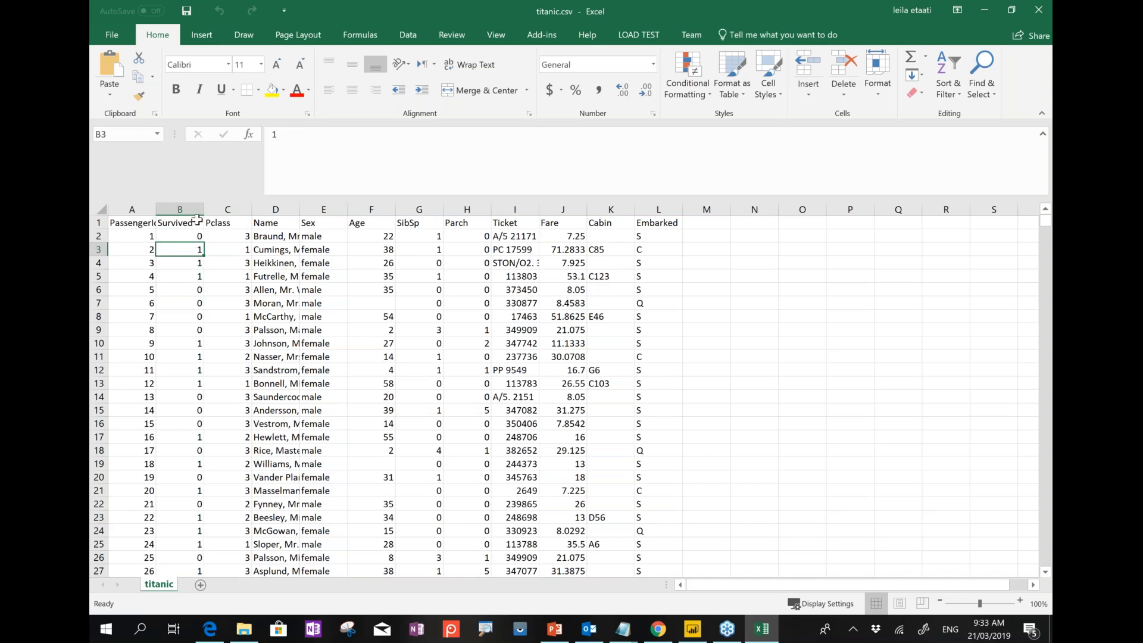
pyautogui.moveTo(197, 207); pyautogui.dragTo(230, 209)
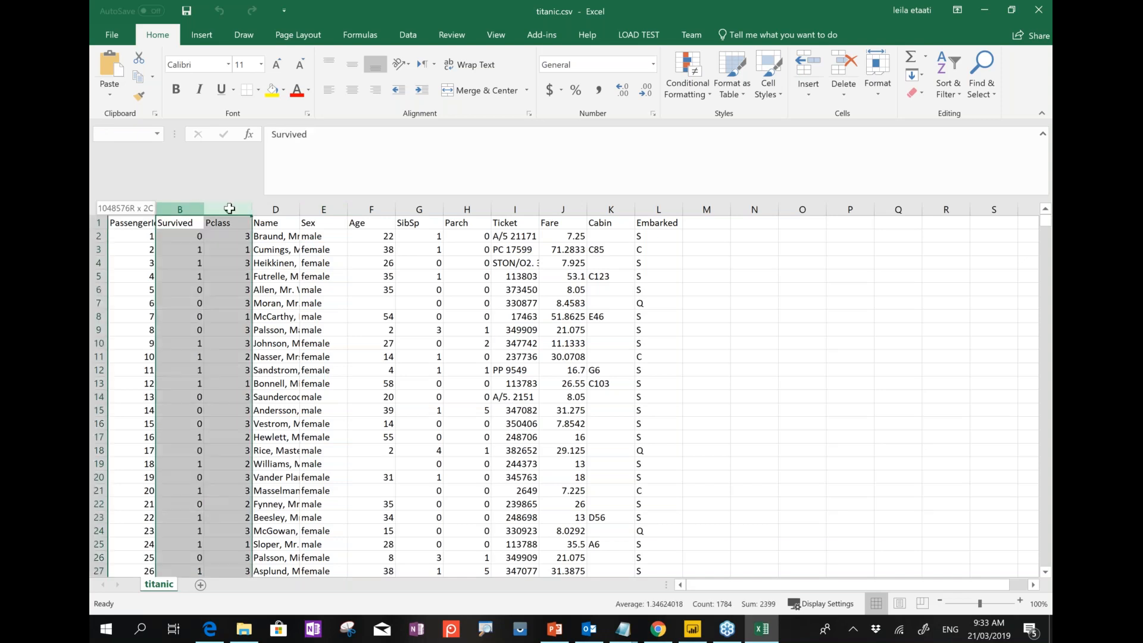
pyautogui.moveTo(321, 209); pyautogui.dragTo(371, 205)
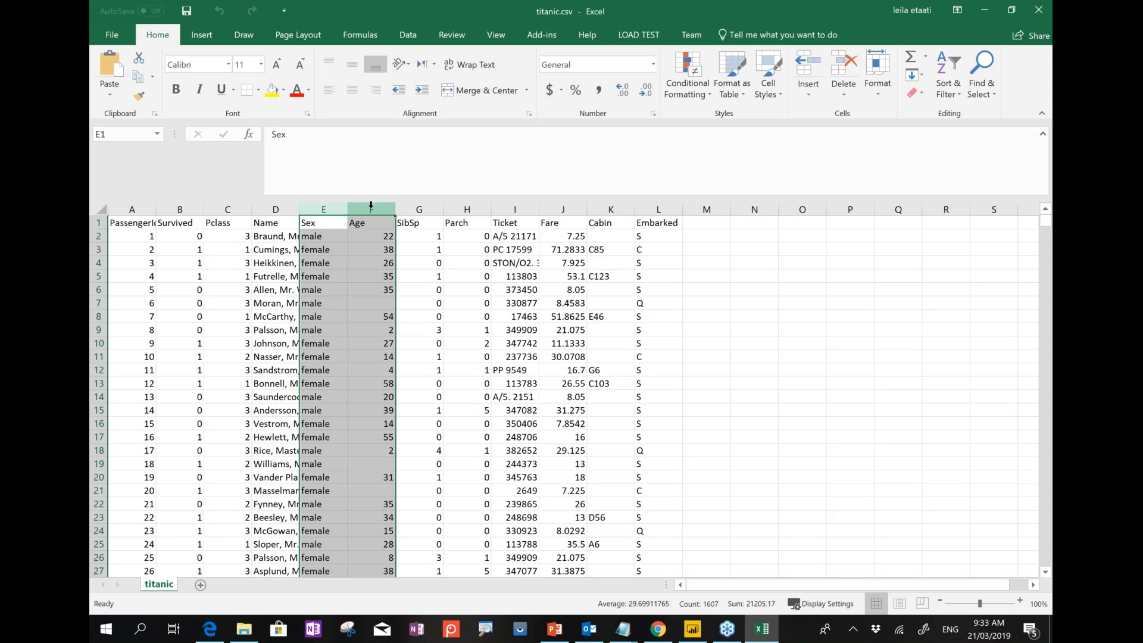
pyautogui.click(983, 10)
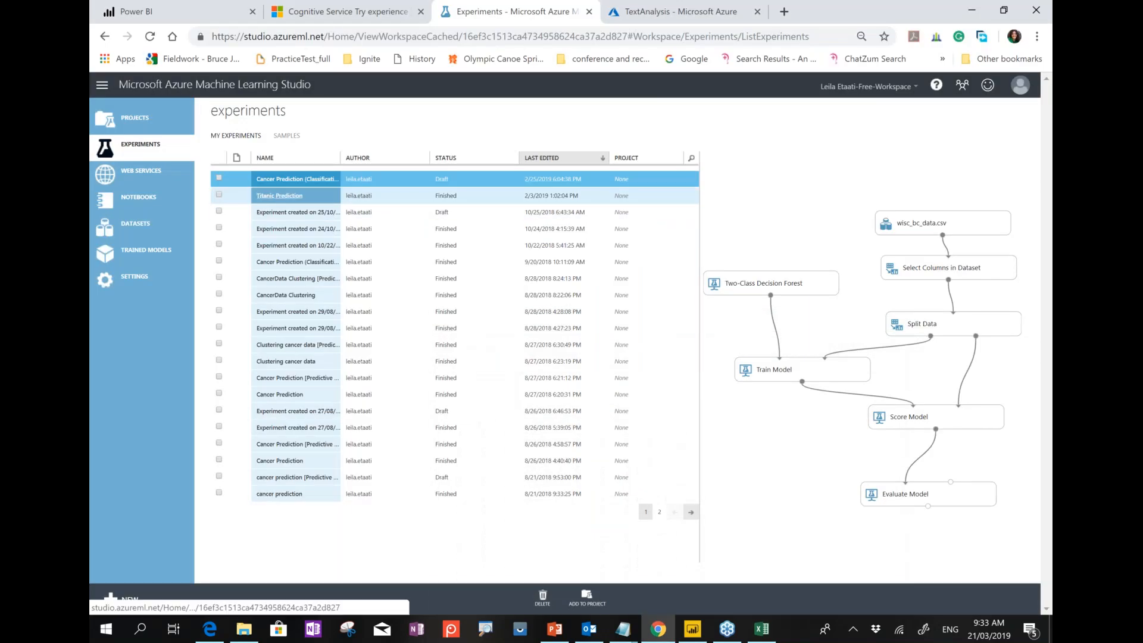
# Peek at the Titanic Prediction experiment, then return to Experiments and start a new one.
pyautogui.click(280, 196)
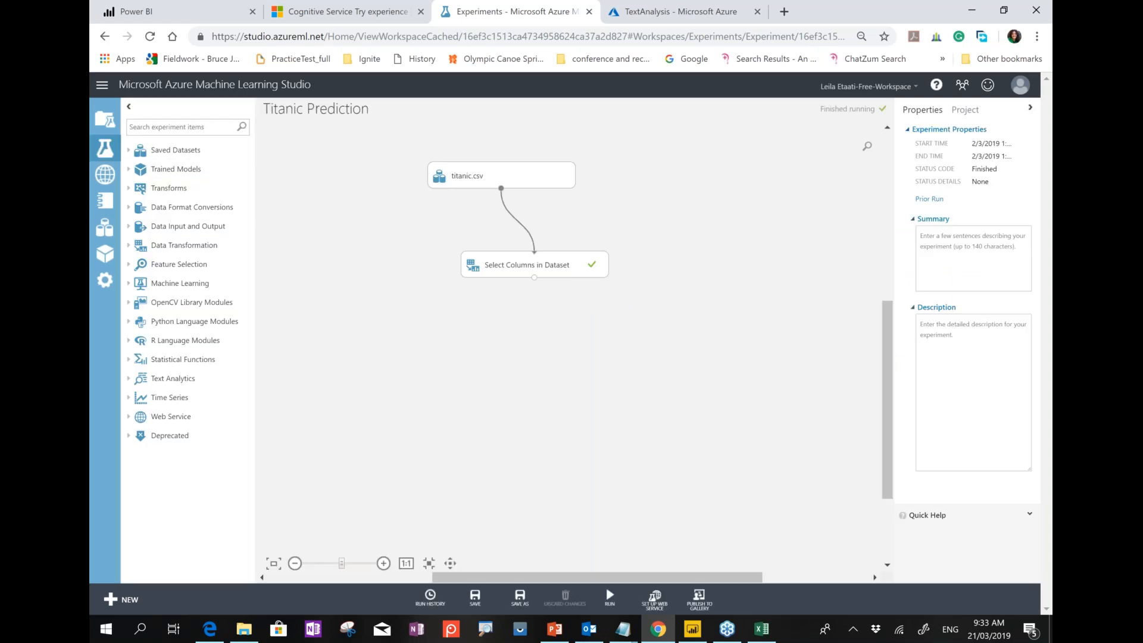
pyautogui.click(102, 149)
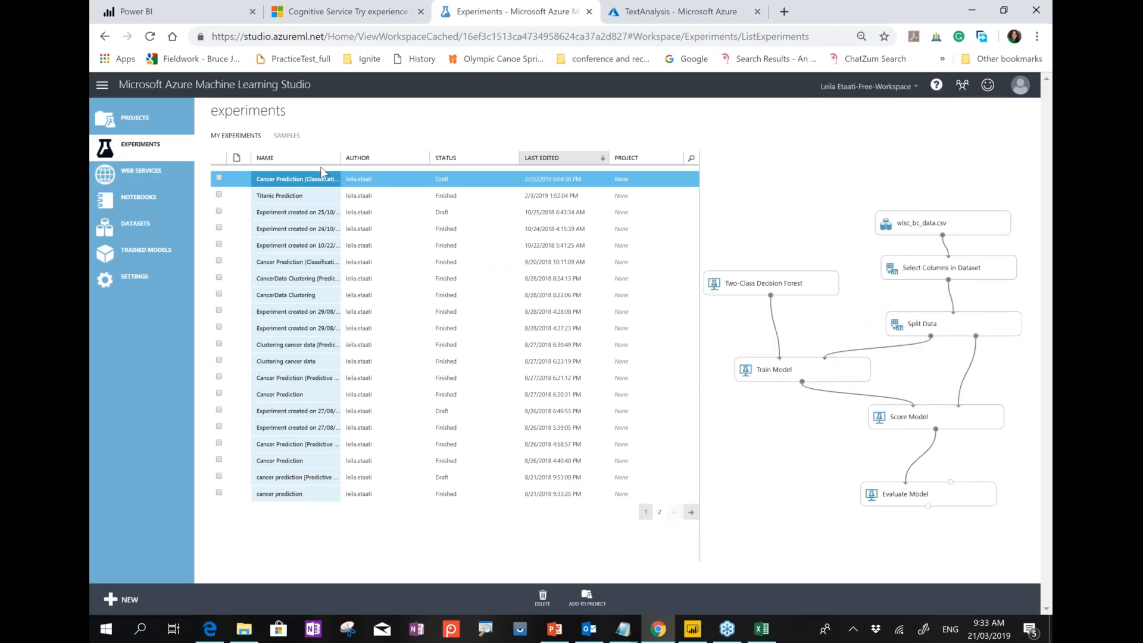
pyautogui.click(124, 601)
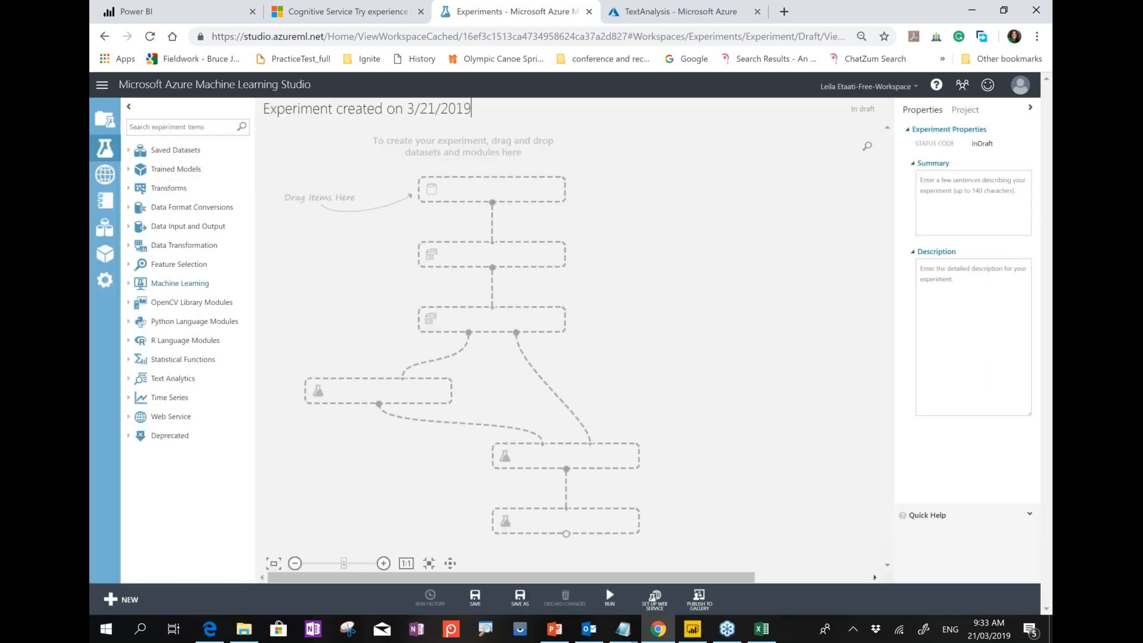
# Place titanic.csv and Select Columns in Dataset on the canvas and connect them.
pyautogui.click(145, 128)
pyautogui.write('tit')
pyautogui.moveTo(167, 203); pyautogui.dragTo(469, 192)
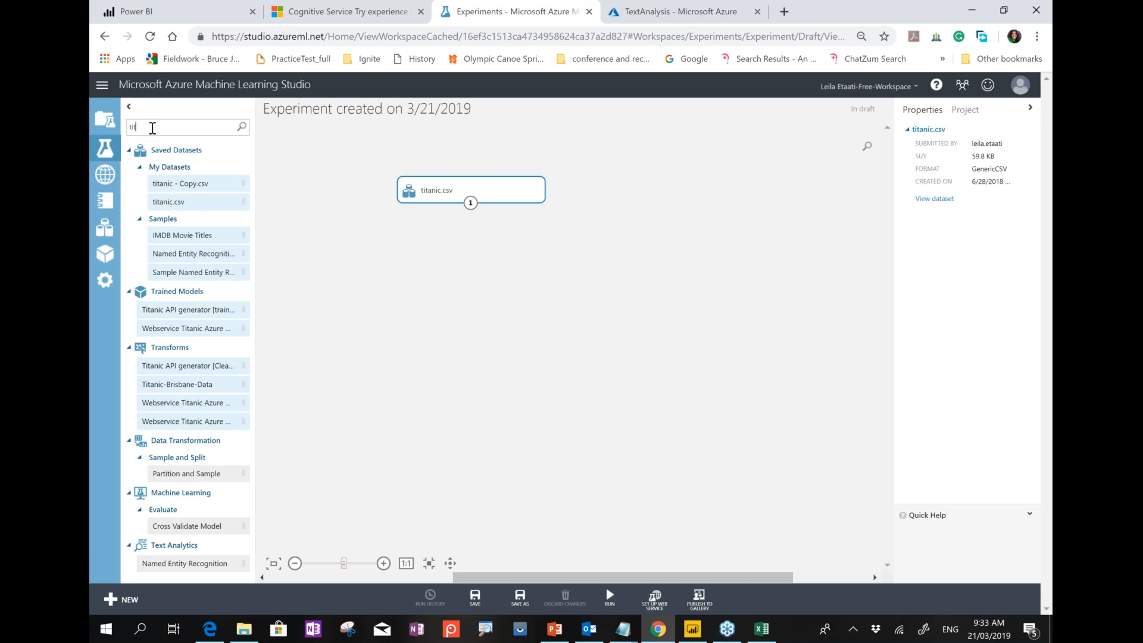
pyautogui.press('BackSpace')
pyautogui.press('BackSpace')
pyautogui.press('BackSpace')
pyautogui.write('select')
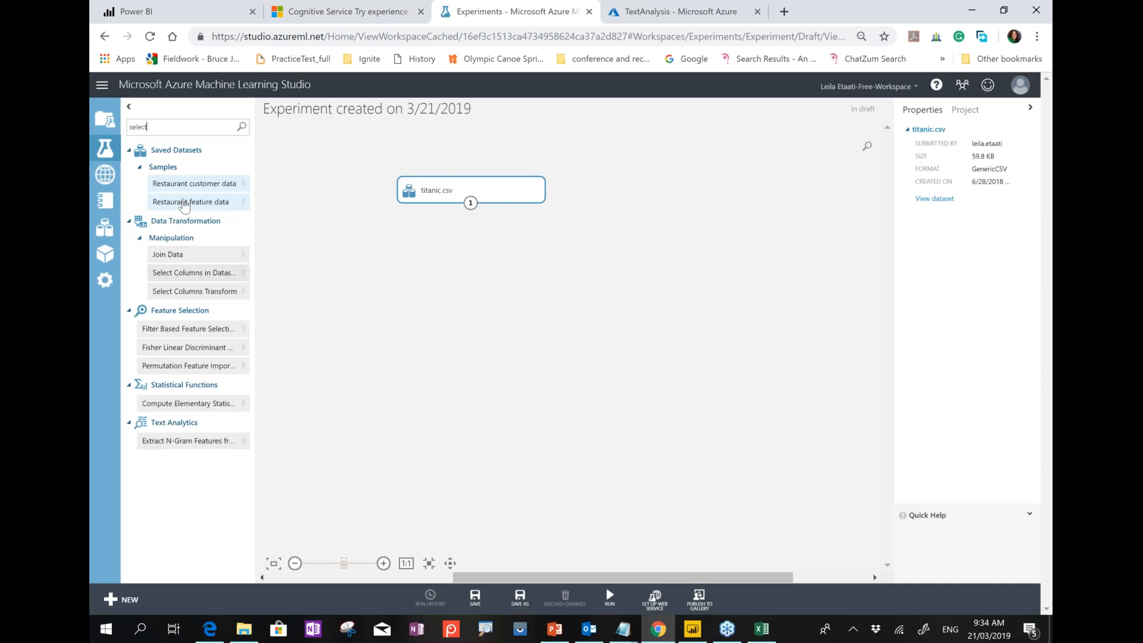
pyautogui.moveTo(176, 207)
pyautogui.moveTo(181, 273); pyautogui.dragTo(468, 249)
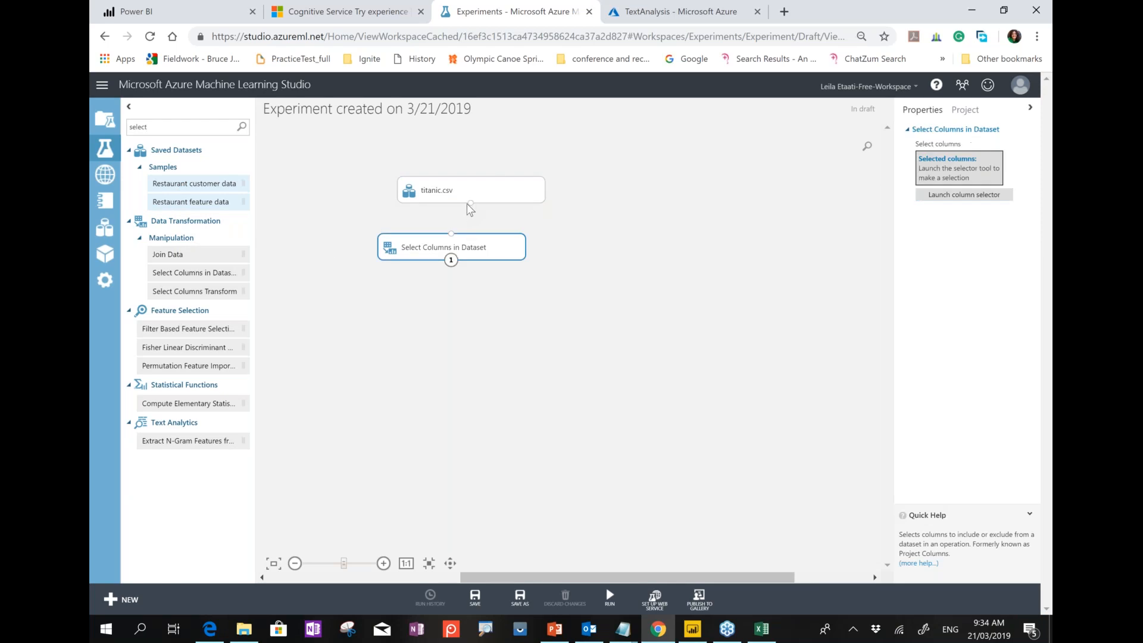
pyautogui.moveTo(470, 203); pyautogui.dragTo(451, 234)
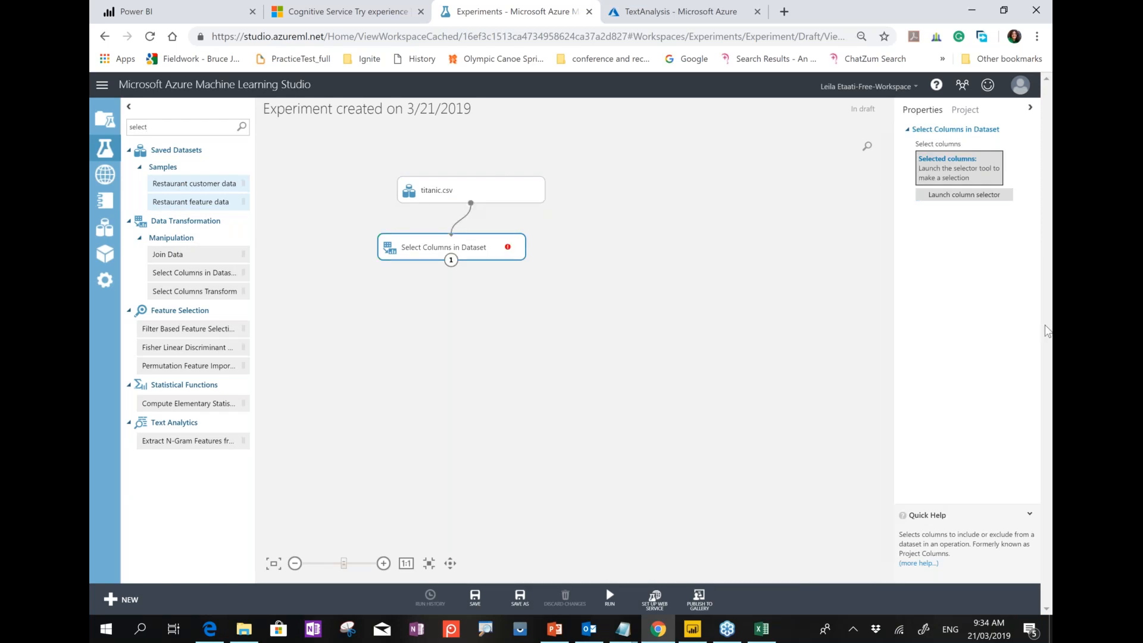
# Set Select Columns in Dataset to keep Survived, Pclass, Sex and Age.
pyautogui.click(964, 194)
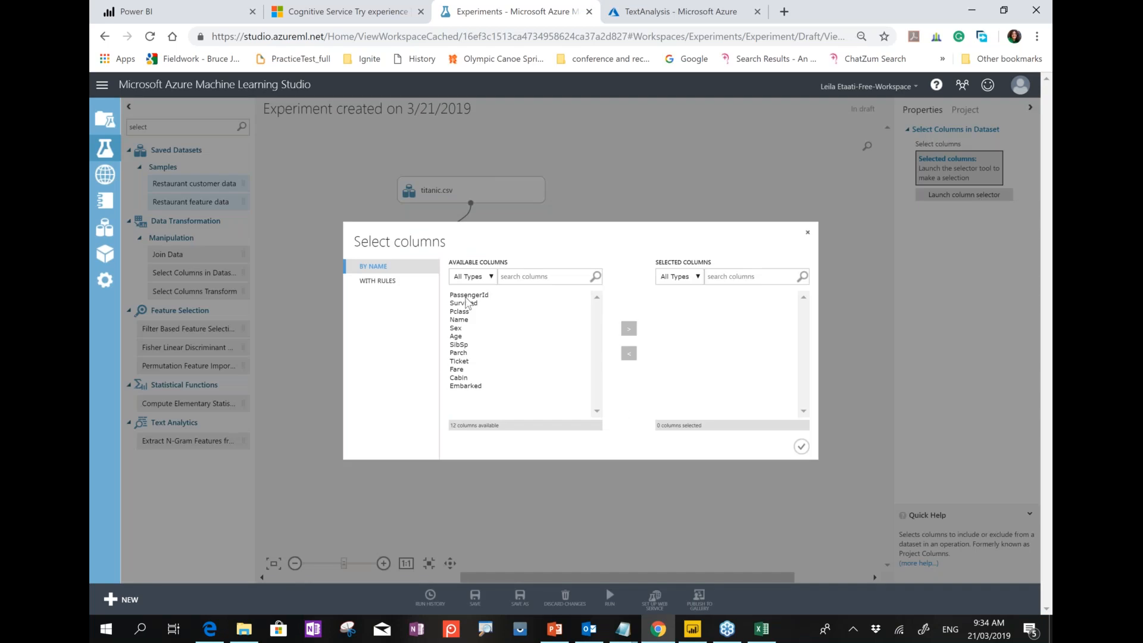
pyautogui.click(466, 304)
pyautogui.keyDown('ctrl'); pyautogui.click(464, 312); pyautogui.keyUp('ctrl')
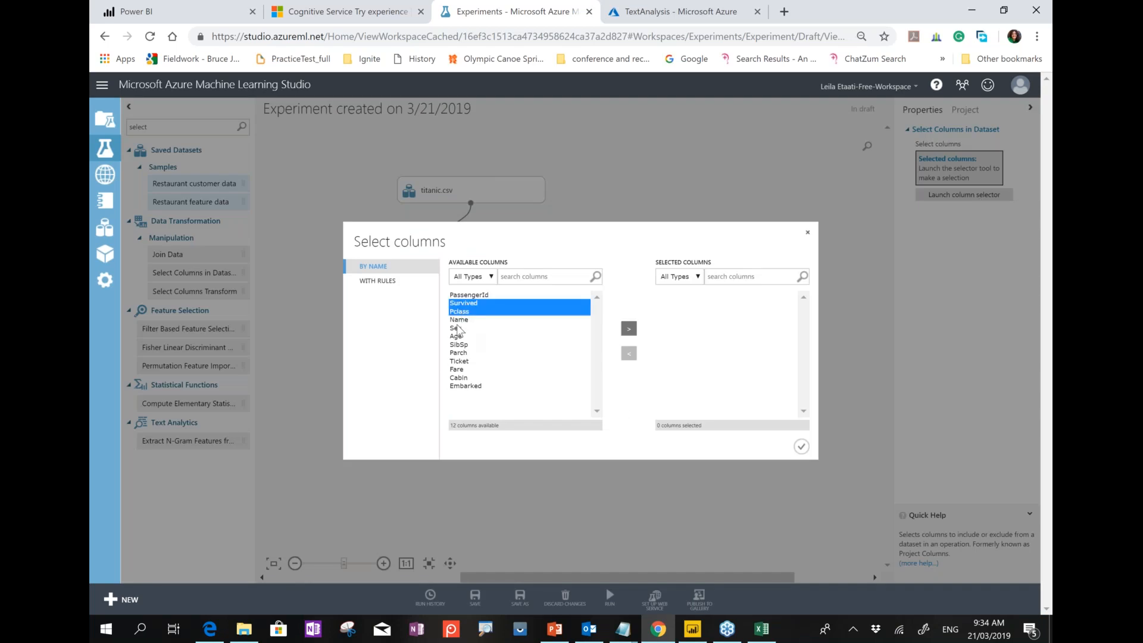
pyautogui.keyDown('ctrl'); pyautogui.click(458, 327); pyautogui.keyUp('ctrl')
pyautogui.keyDown('ctrl'); pyautogui.click(457, 336); pyautogui.keyUp('ctrl')
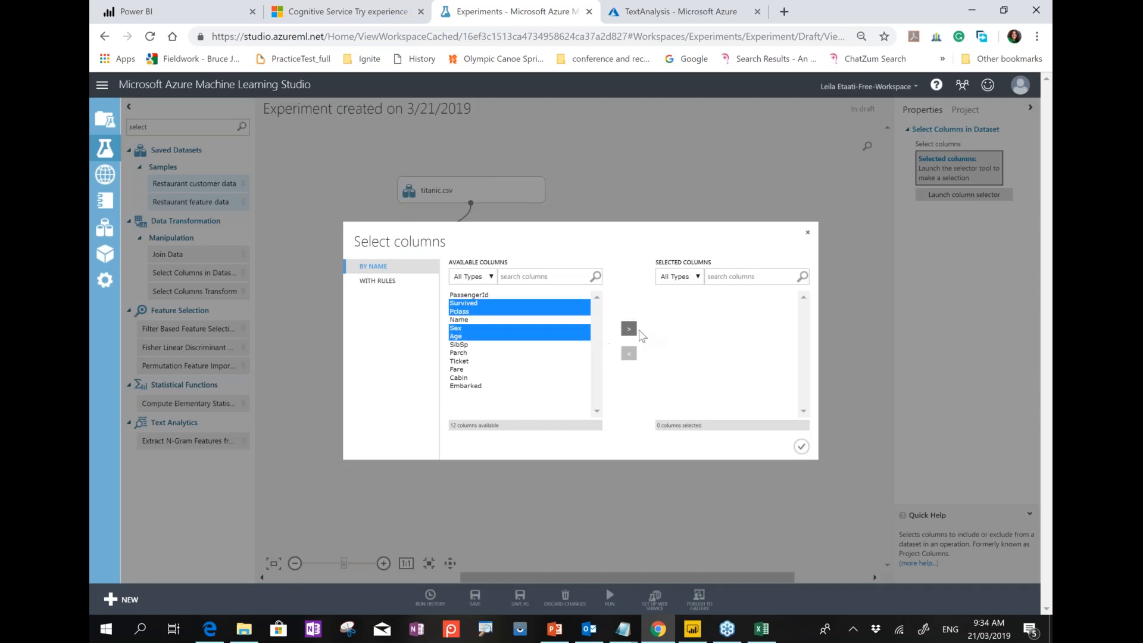
pyautogui.click(629, 329)
pyautogui.click(800, 448)
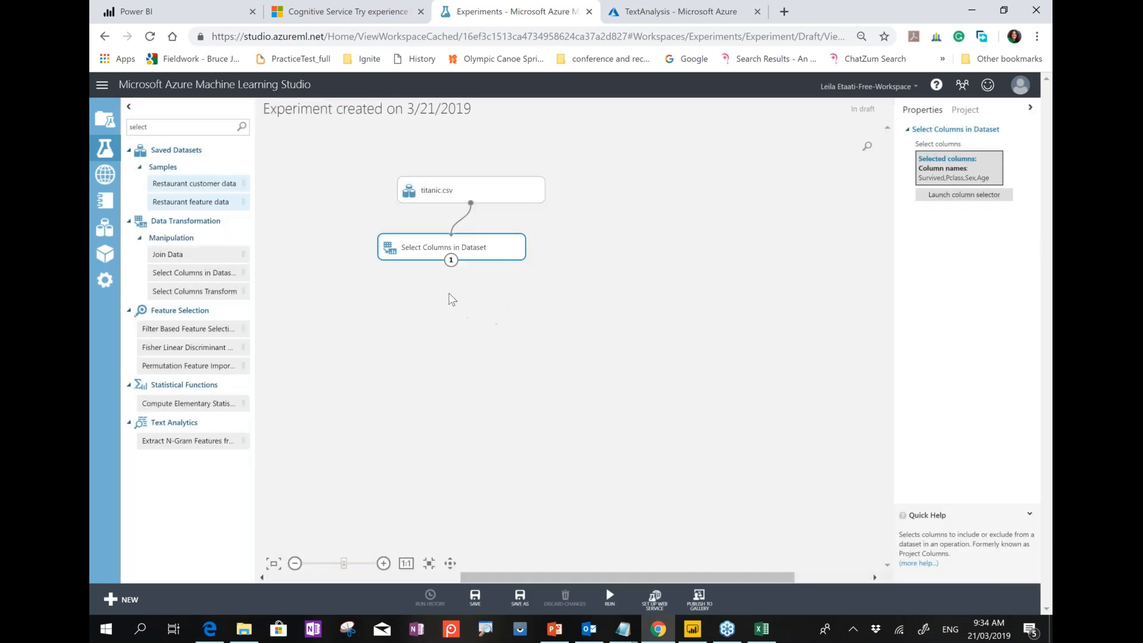
pyautogui.click(174, 130)
pyautogui.doubleClick(174, 129)
# Add Split Data under Select Columns, sending 0.7 of the rows to the first output.
pyautogui.write('split')
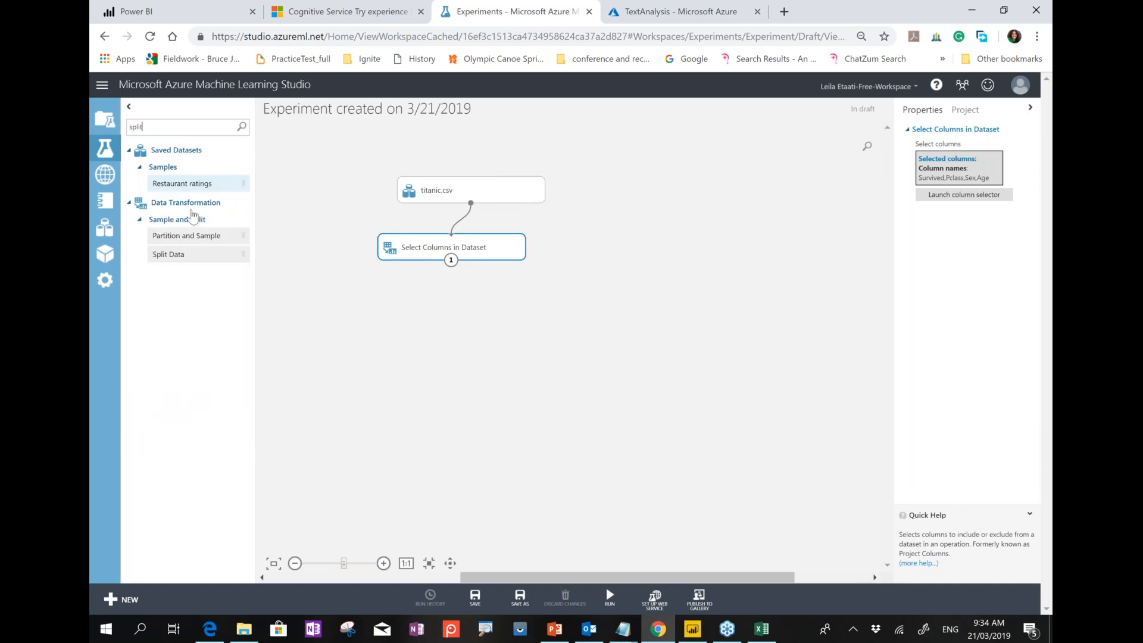
pyautogui.moveTo(168, 254)
pyautogui.mouseDown()
pyautogui.moveTo(268, 301)
pyautogui.moveTo(497, 333)
pyautogui.moveTo(482, 330)
pyautogui.mouseUp()
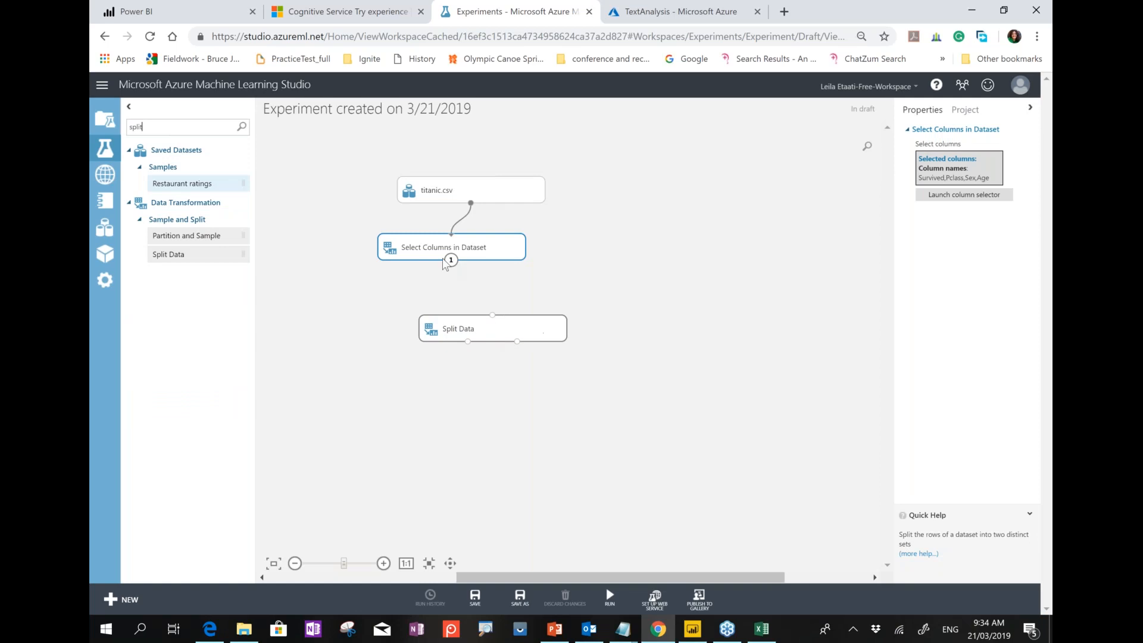
pyautogui.moveTo(451, 261); pyautogui.dragTo(492, 315)
pyautogui.click(933, 189)
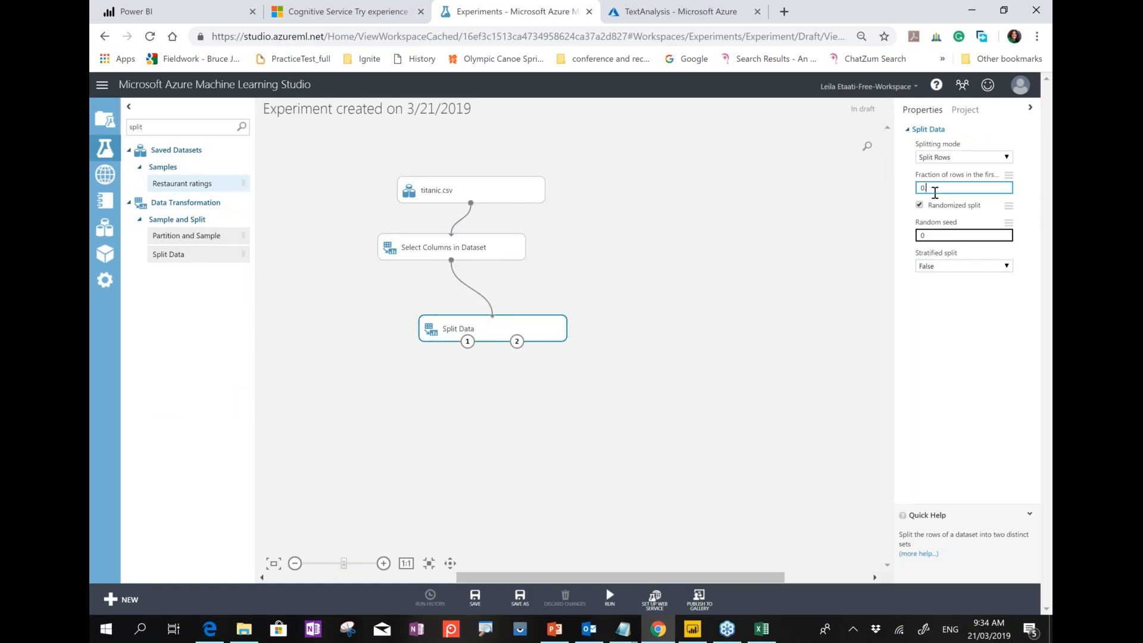
pyautogui.moveTo(522, 322); pyautogui.dragTo(517, 300)
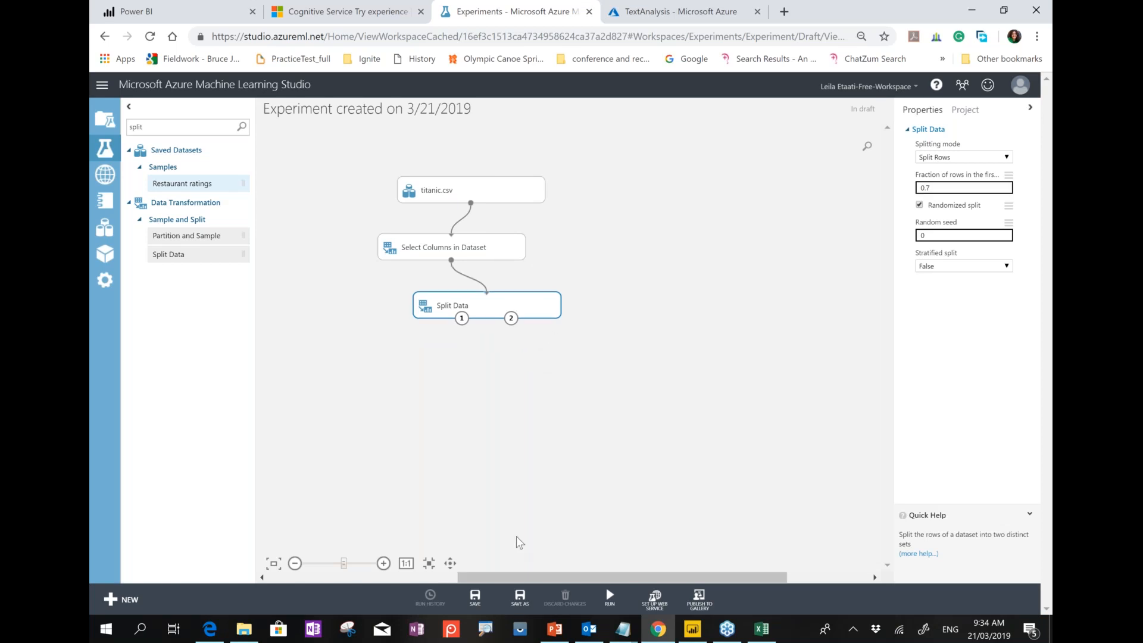
pyautogui.doubleClick(132, 128)
pyautogui.press('BackSpace')
pyautogui.write('two-')
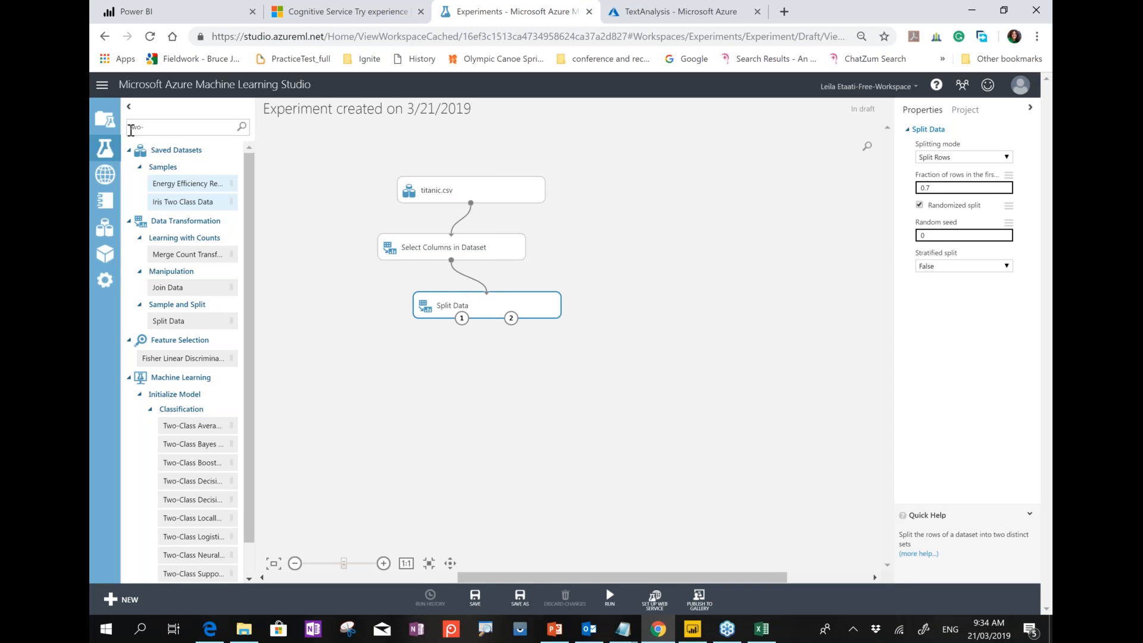
# Add Two-Class Decision Forest, Train Model and Score Model, linking the training split to Train Model.
pyautogui.moveTo(202, 481); pyautogui.dragTo(320, 305)
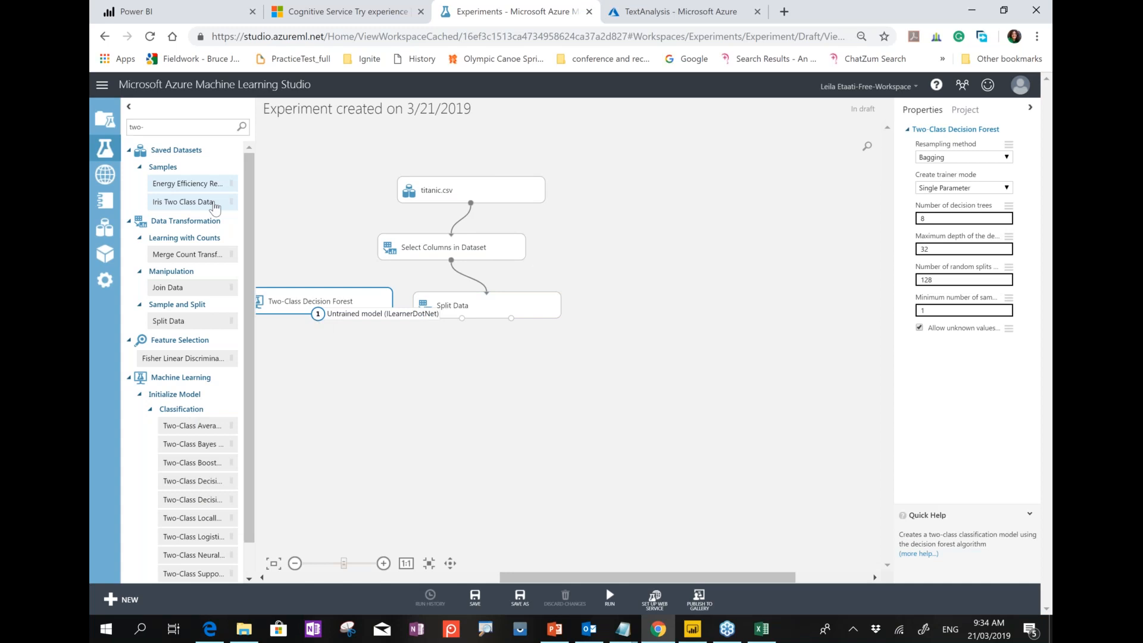
pyautogui.moveTo(145, 127); pyautogui.dragTo(128, 127)
pyautogui.write('train model')
pyautogui.moveTo(178, 183); pyautogui.dragTo(396, 390)
pyautogui.doubleClick(136, 127)
pyautogui.write('score')
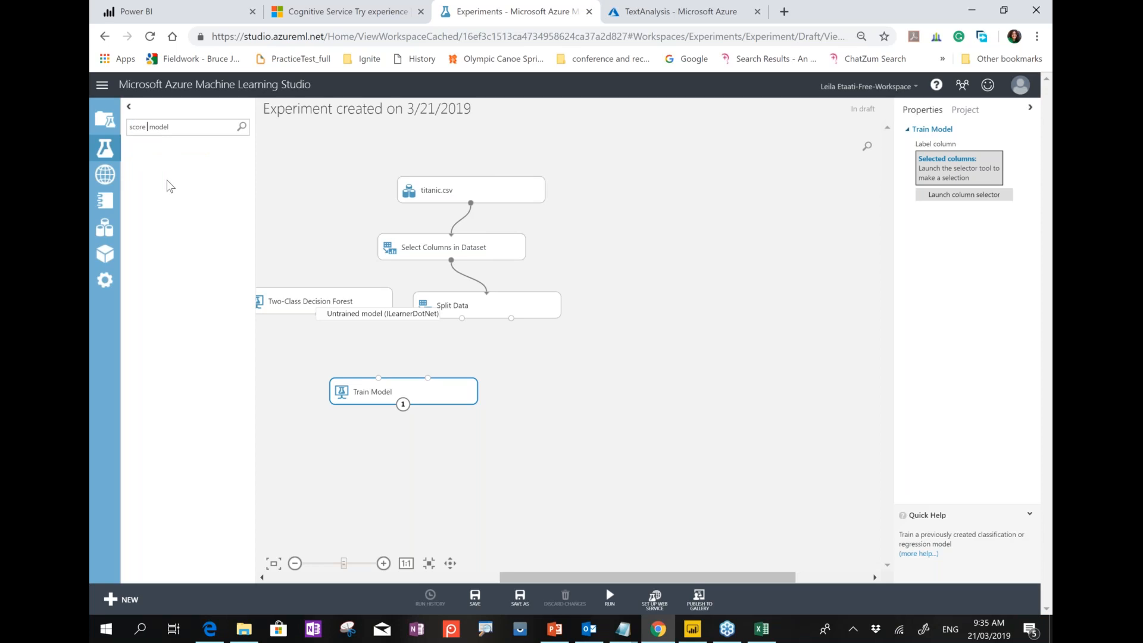
pyautogui.moveTo(172, 184); pyautogui.dragTo(411, 461)
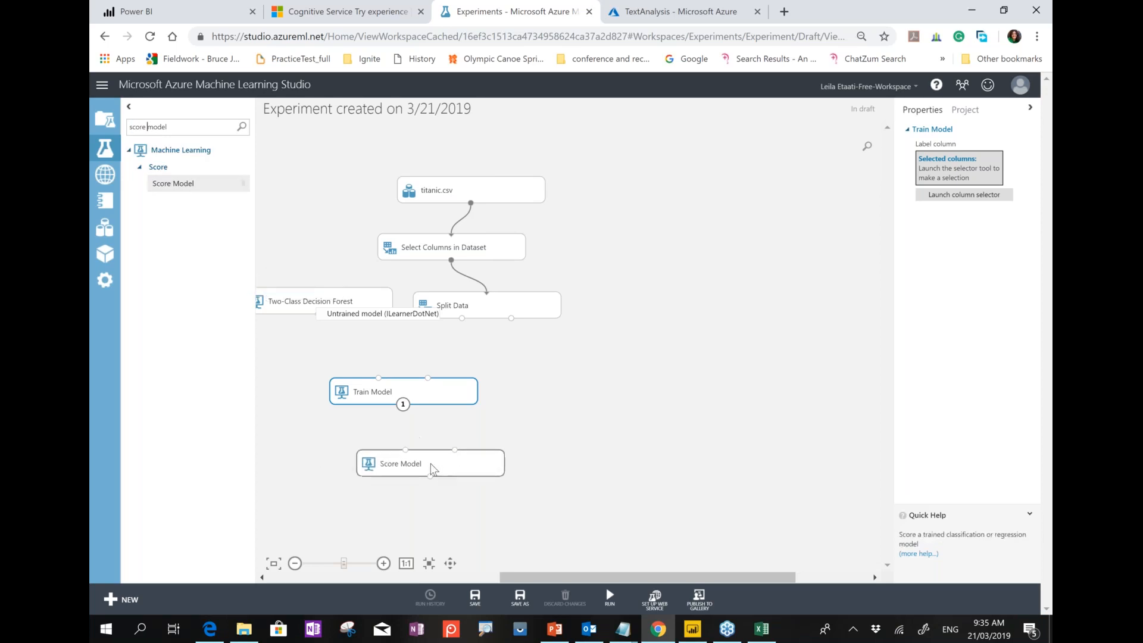
pyautogui.moveTo(461, 318); pyautogui.dragTo(428, 378)
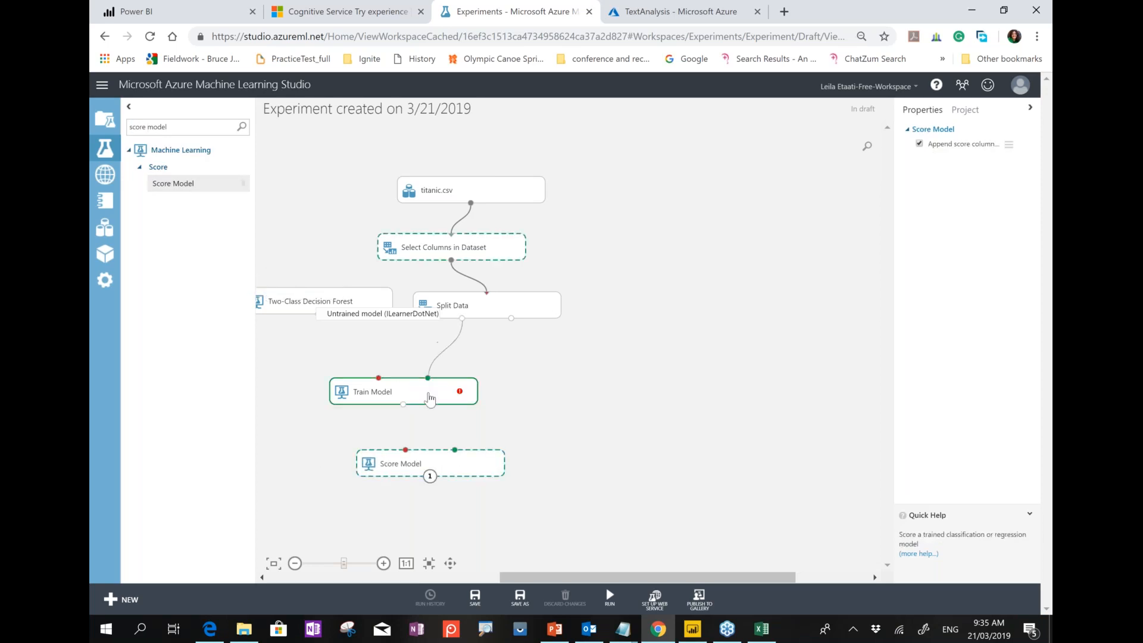
# Connect the forest to Train Model and the test split to Score Model, labelling on Survived.
pyautogui.moveTo(316, 314); pyautogui.dragTo(405, 450)
pyautogui.moveTo(511, 318)
pyautogui.mouseDown()
pyautogui.moveTo(453, 461)
pyautogui.moveTo(454, 451)
pyautogui.mouseUp()
pyautogui.click(417, 392)
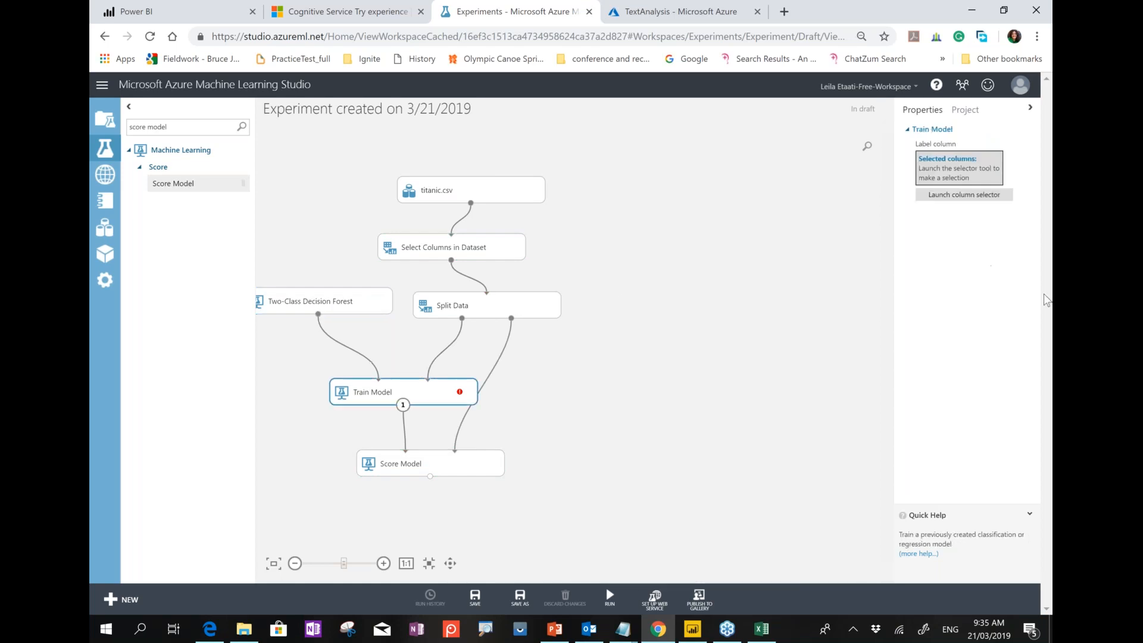
pyautogui.click(965, 196)
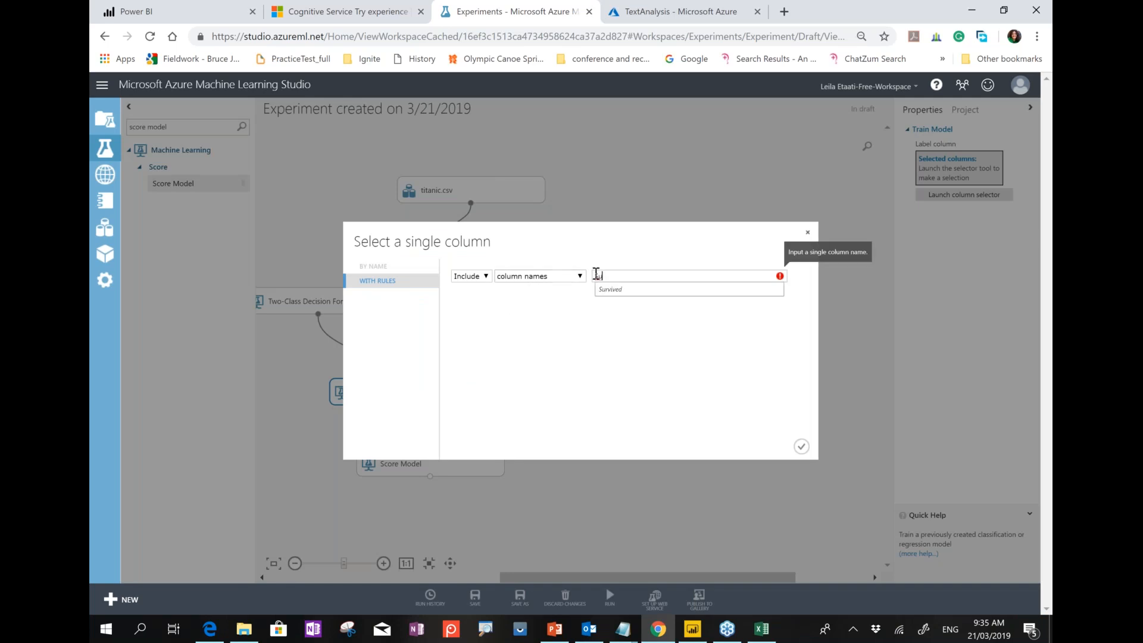
pyautogui.click(602, 290)
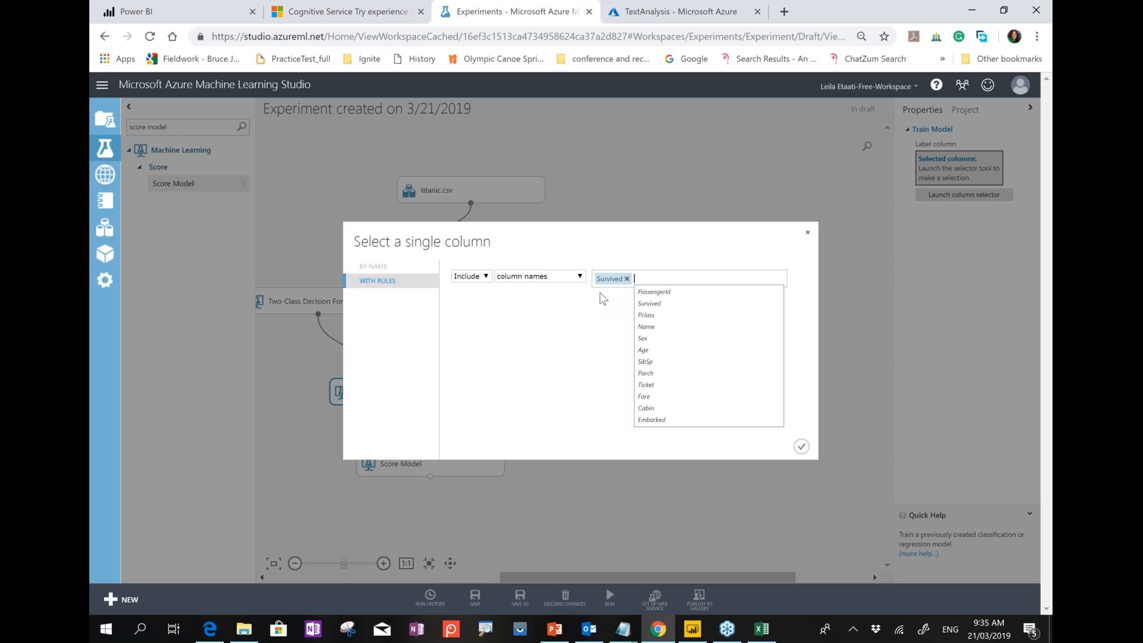
pyautogui.click(805, 447)
pyautogui.moveTo(622, 613)
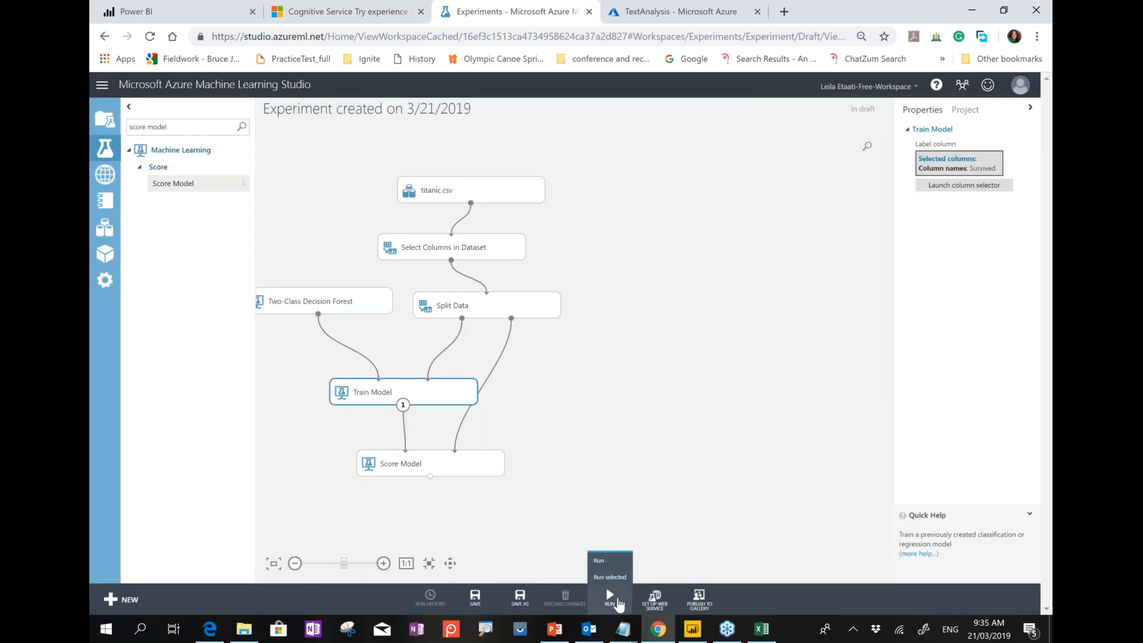
# Run the experiment.
pyautogui.click(617, 602)
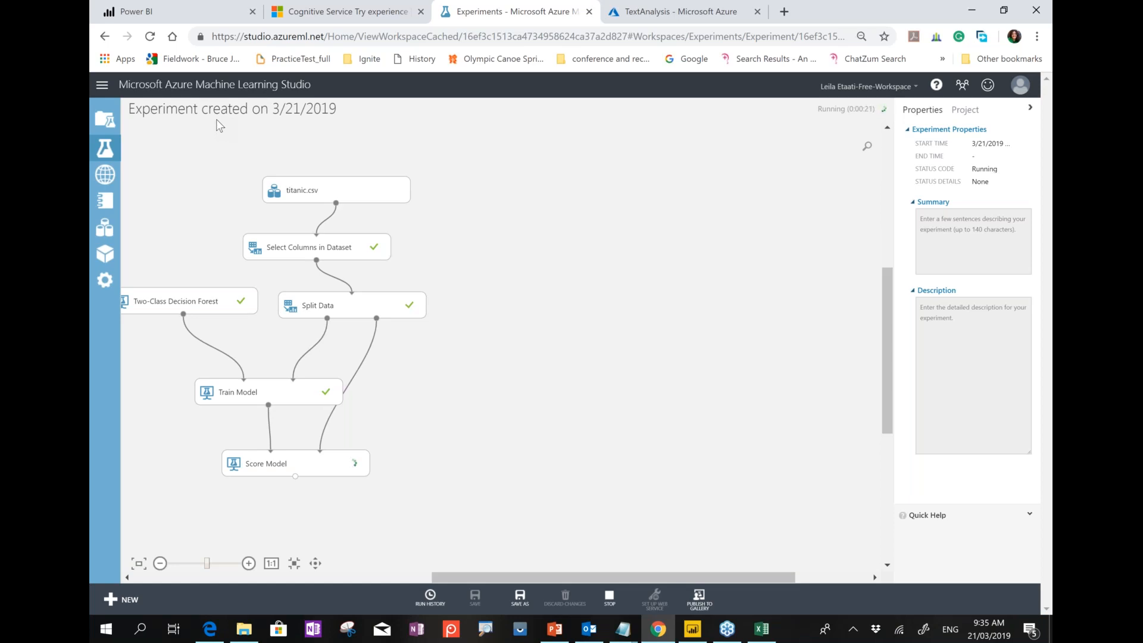
# Rename the experiment to 'Titanic AIMarathon' and save it.
pyautogui.doubleClick(313, 109)
pyautogui.tripleClick(313, 112)
pyautogui.write('Titanic')
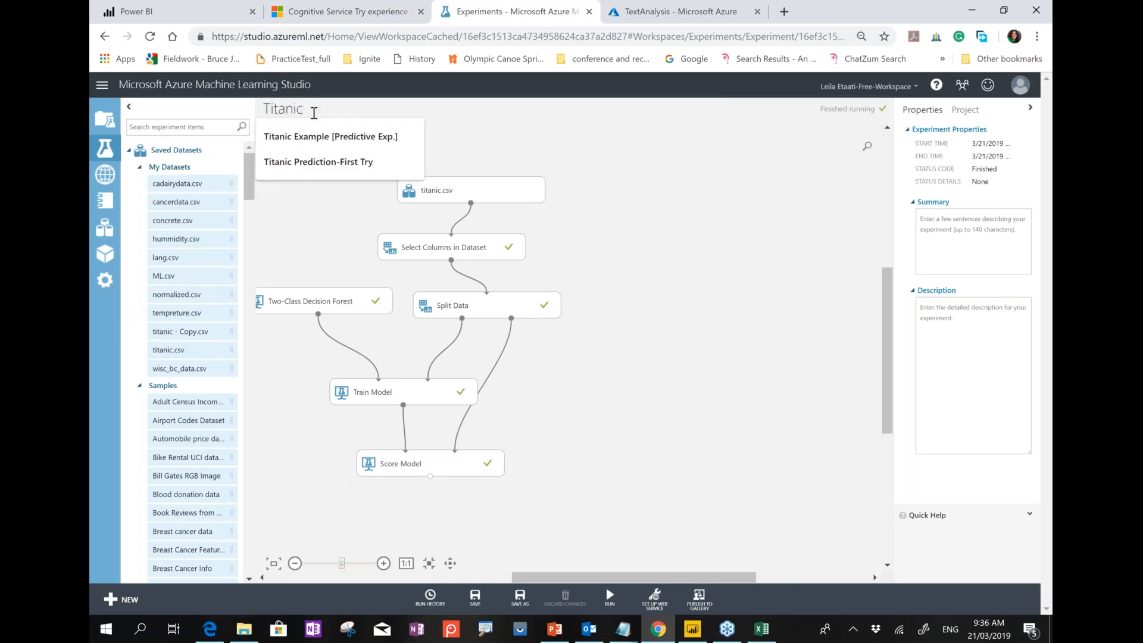
pyautogui.write(' AI')
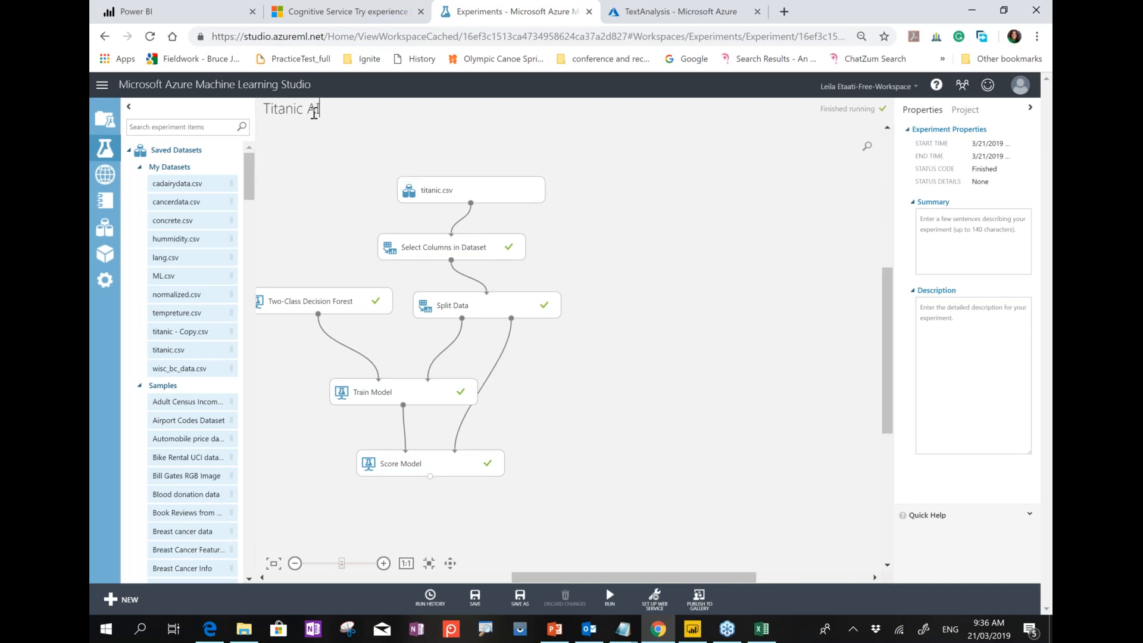
pyautogui.write('Marathon')
pyautogui.click(483, 603)
# Run the saved experiment until every module finishes.
pyautogui.click(655, 599)
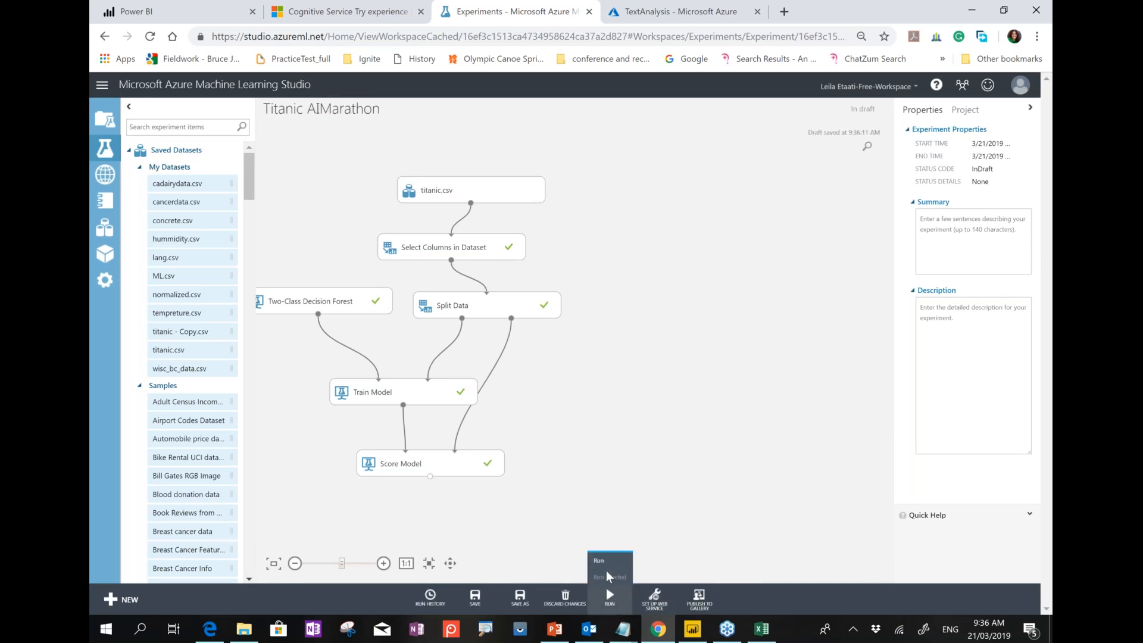
pyautogui.click(609, 597)
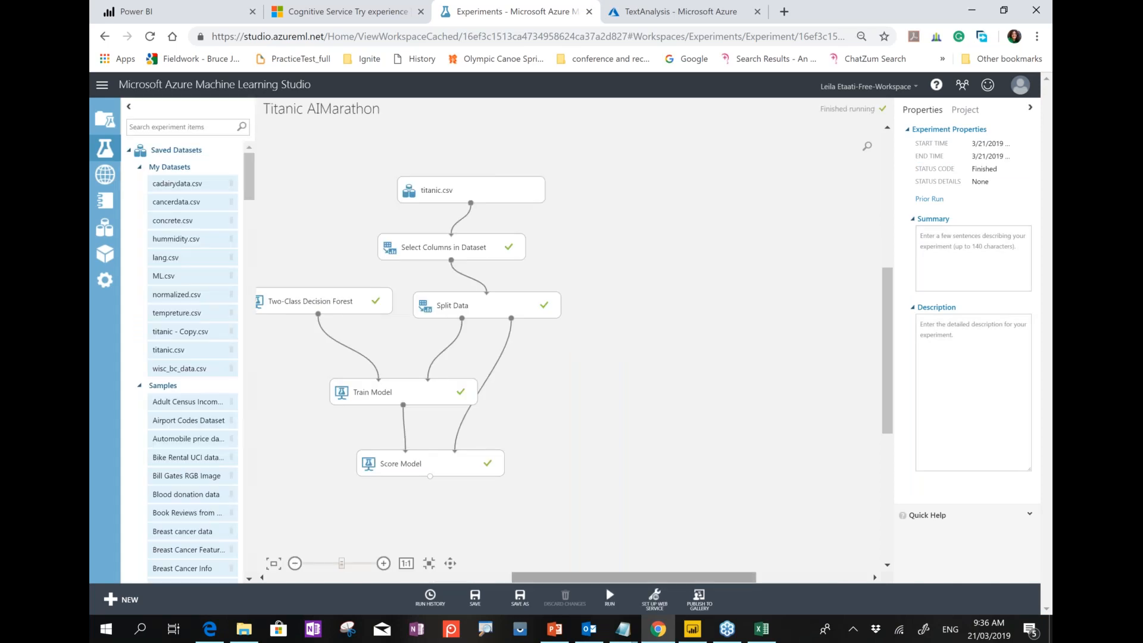
pyautogui.click(653, 597)
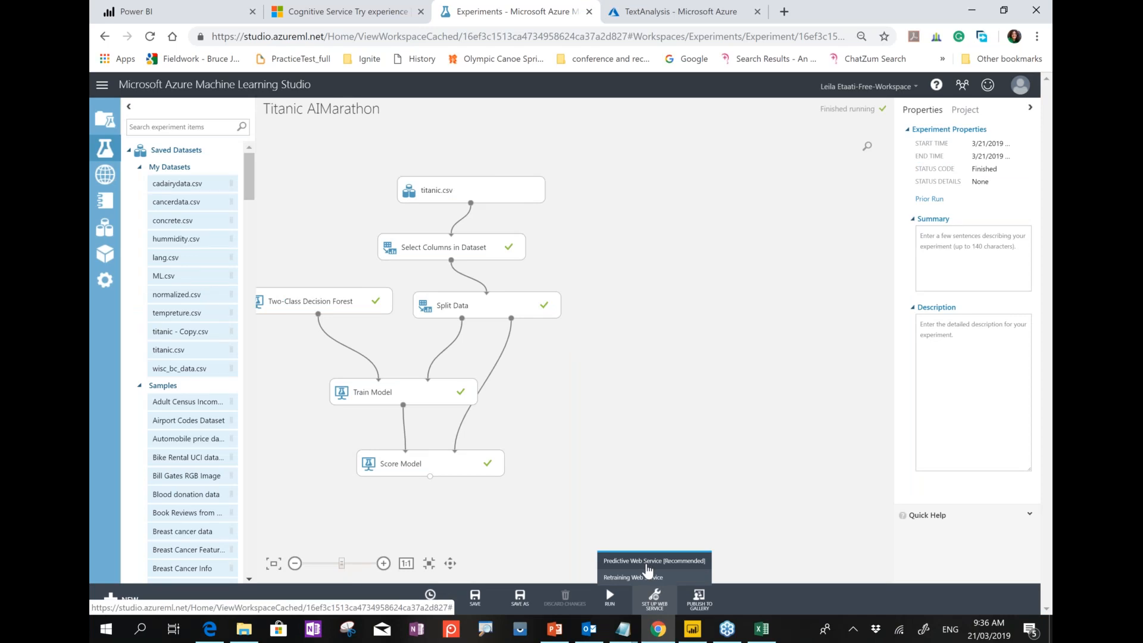
# Generate the predictive experiment and connect Web service input directly to Score Model.
pyautogui.click(648, 563)
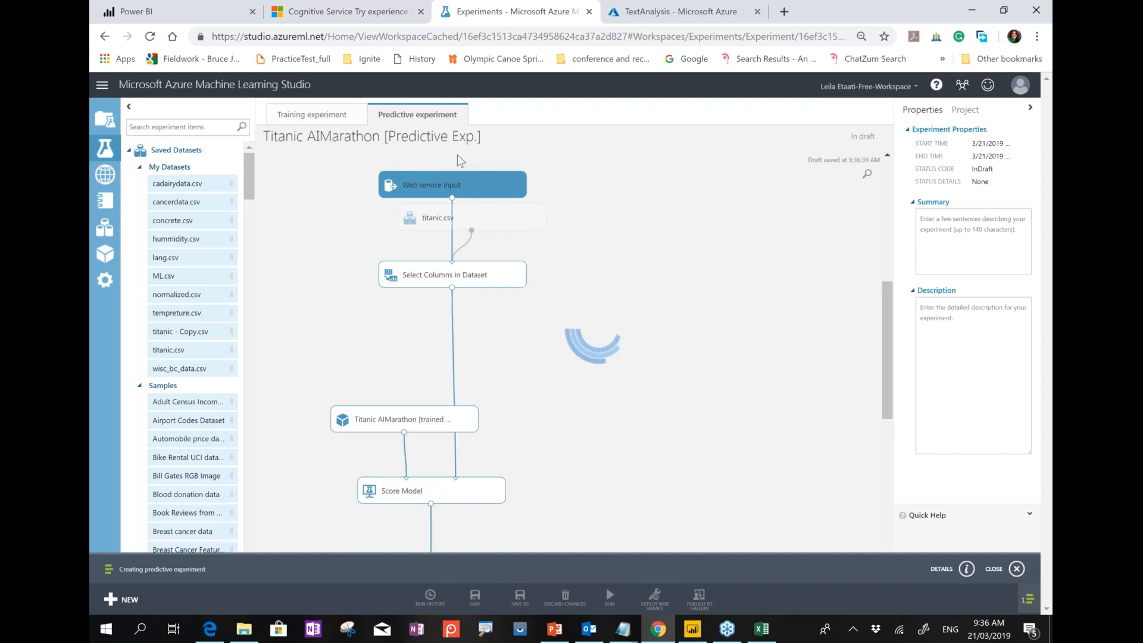
pyautogui.moveTo(576, 186); pyautogui.dragTo(744, 202)
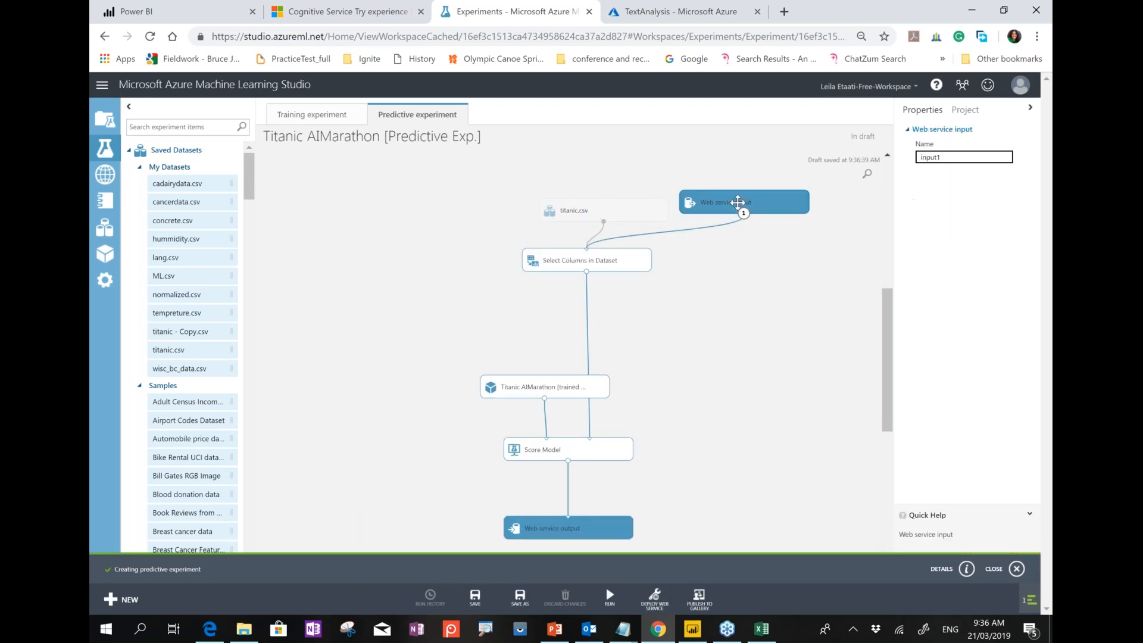
pyautogui.moveTo(631, 530); pyautogui.dragTo(728, 511)
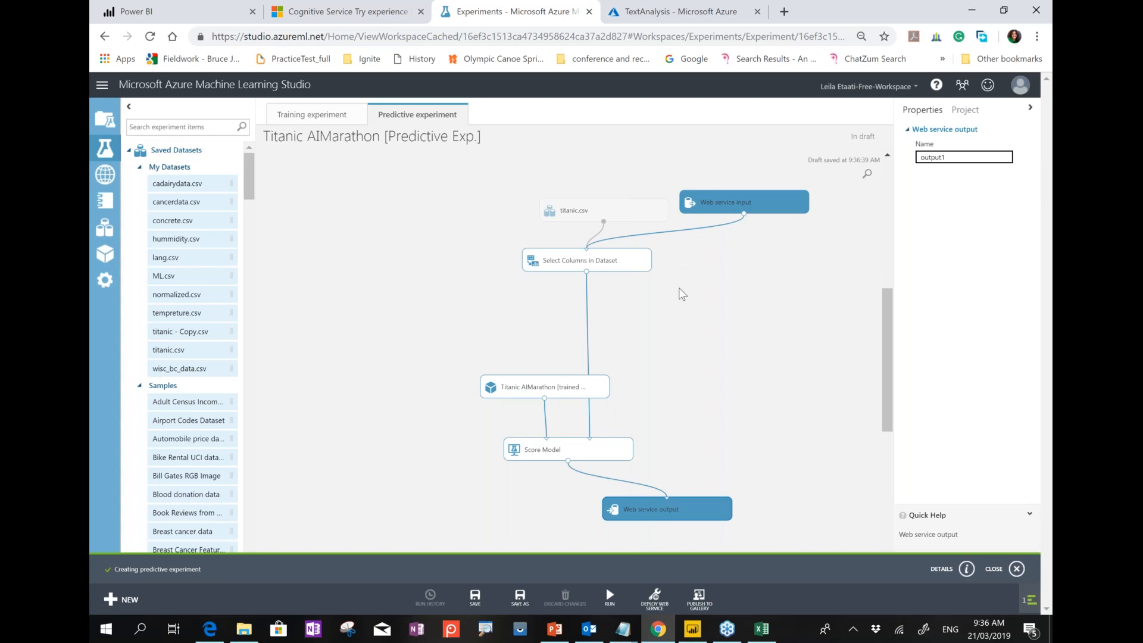
pyautogui.click(677, 237)
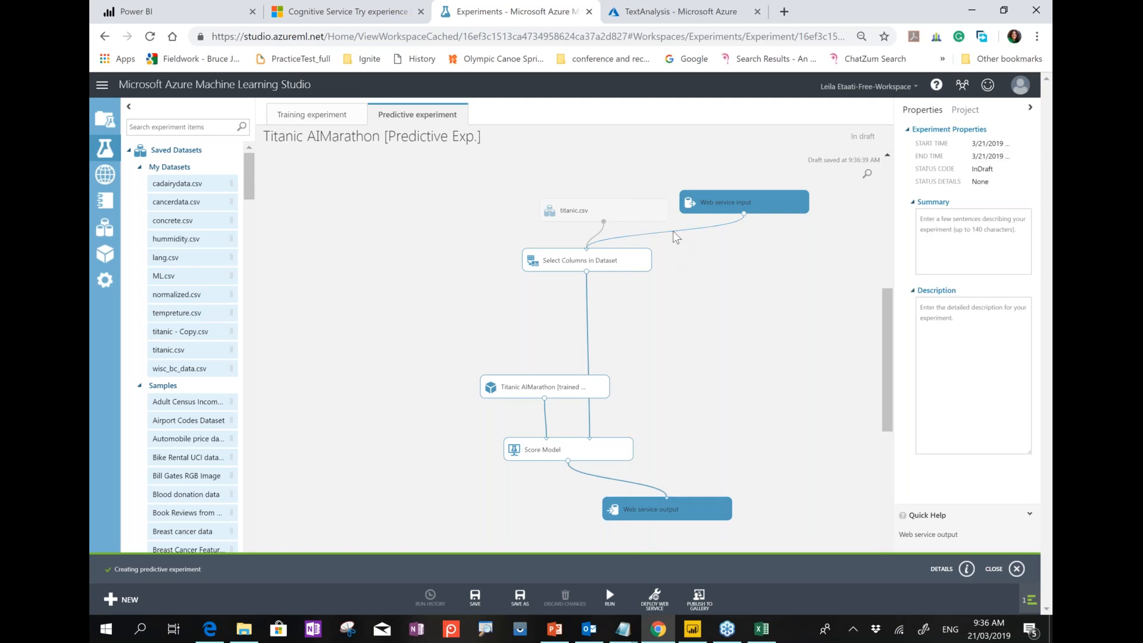
pyautogui.press('Delete')
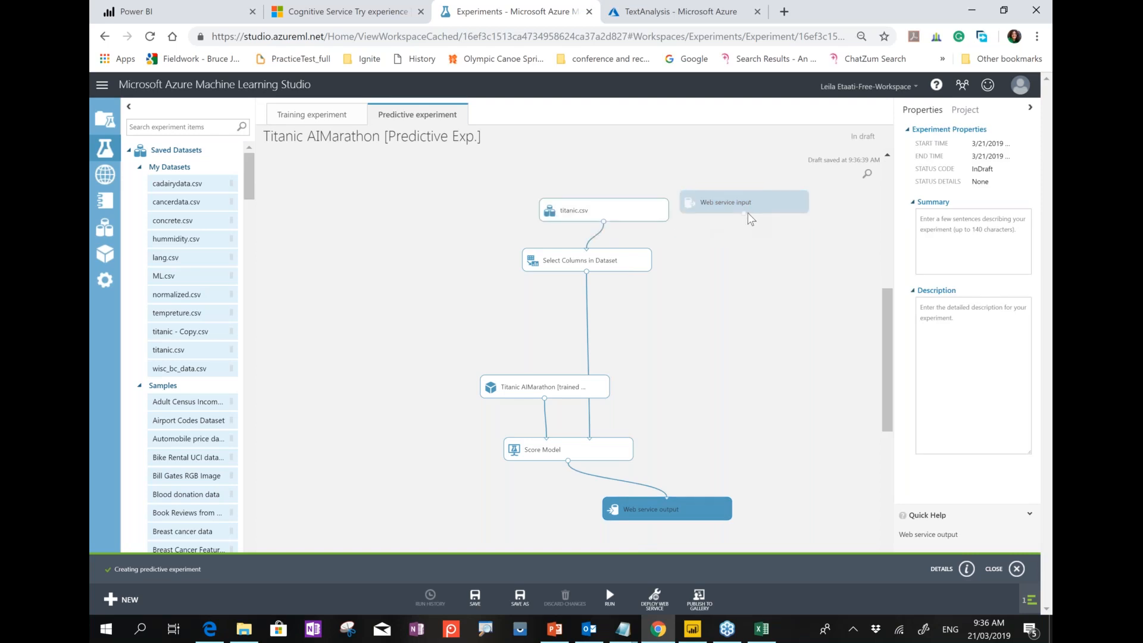
pyautogui.moveTo(744, 213); pyautogui.dragTo(589, 449)
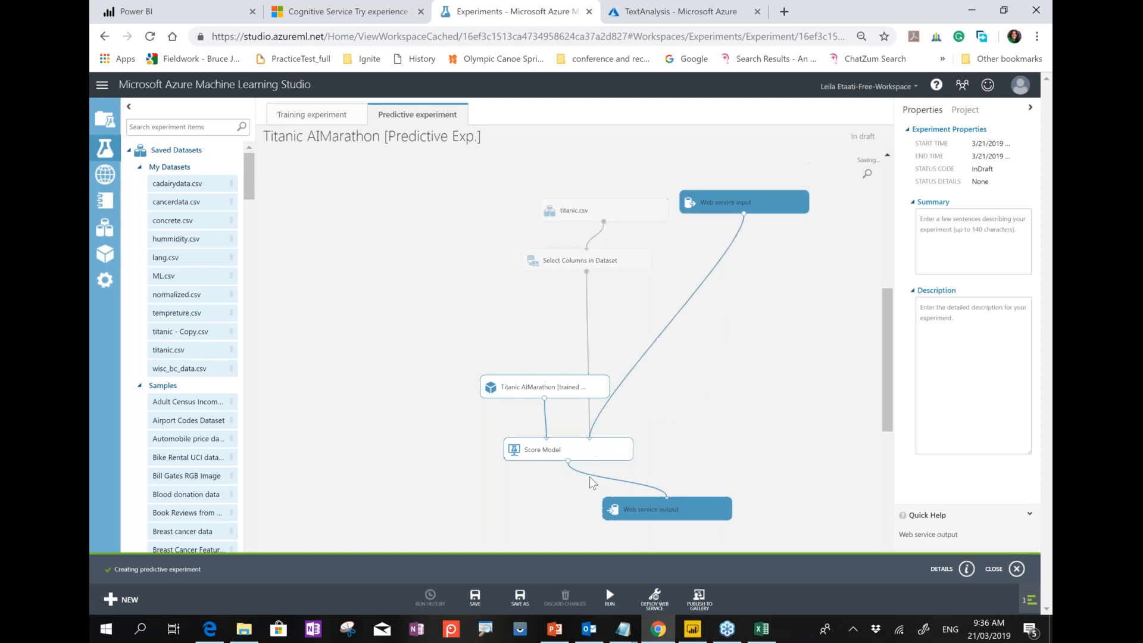
pyautogui.click(174, 126)
pyautogui.write('select')
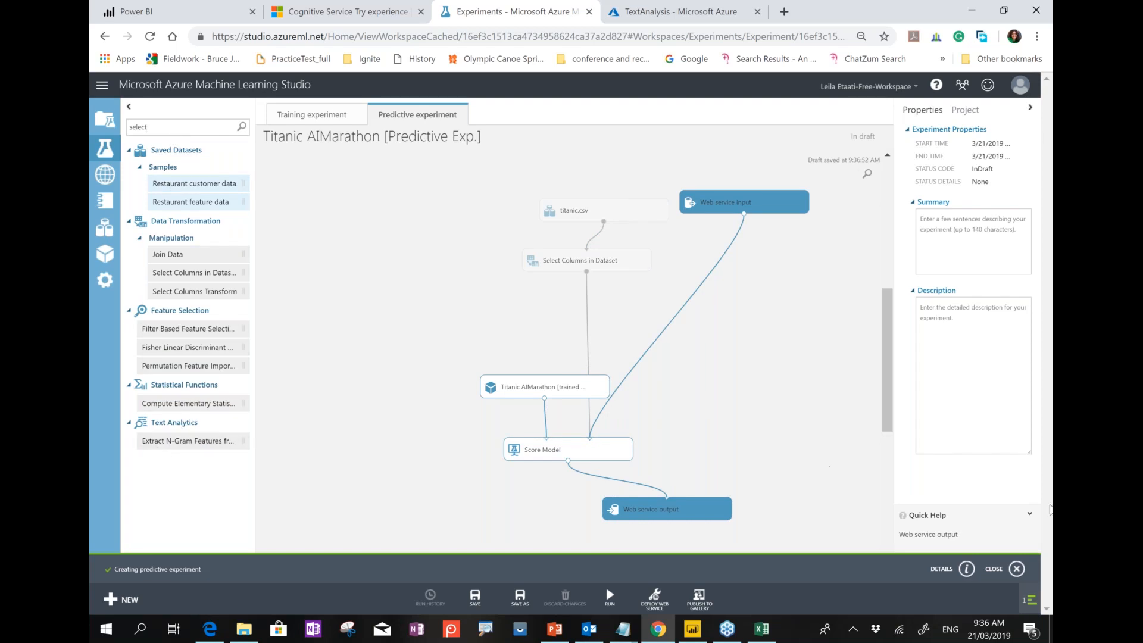
pyautogui.click(1016, 568)
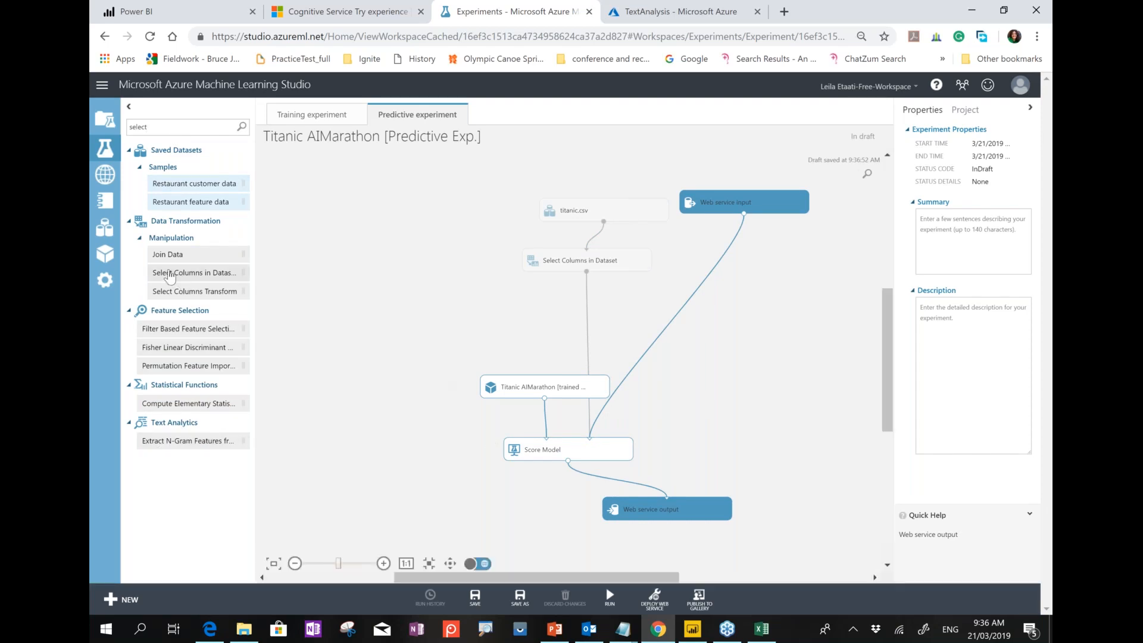
# Run the Titanic AIMarathon predictive experiment and deploy it as a web service with an API key.
pyautogui.click(655, 598)
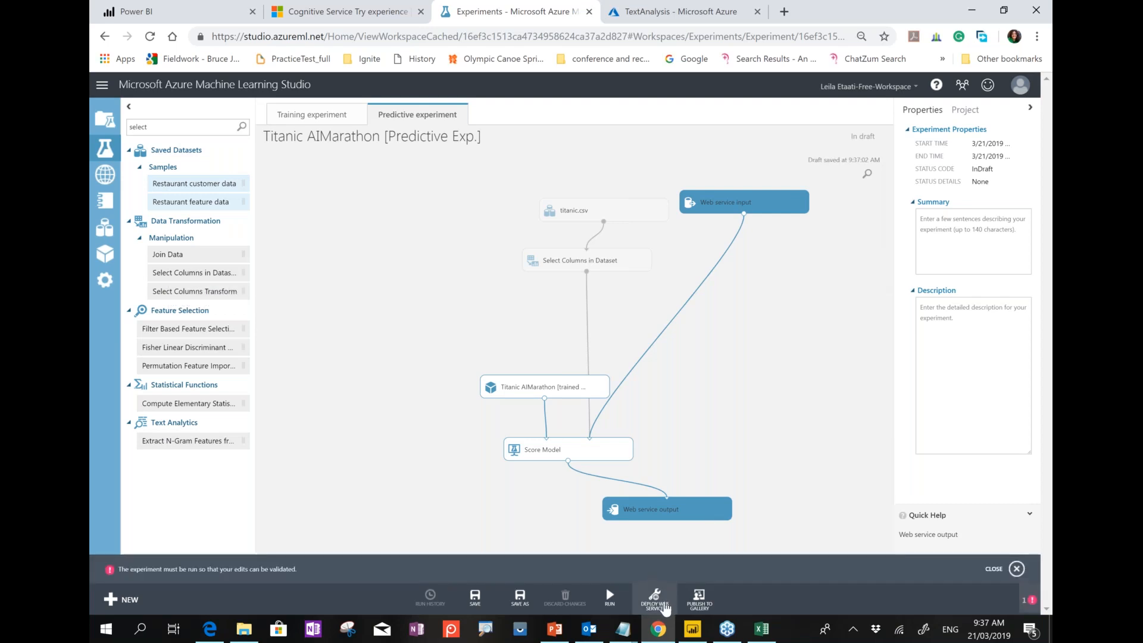
pyautogui.click(610, 597)
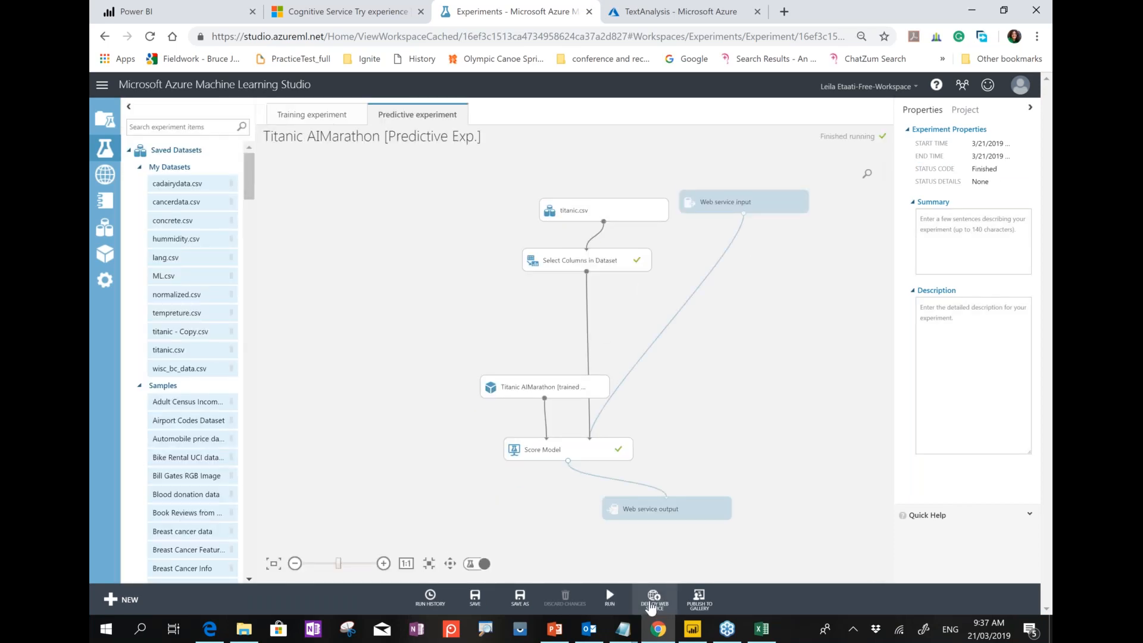
pyautogui.click(651, 606)
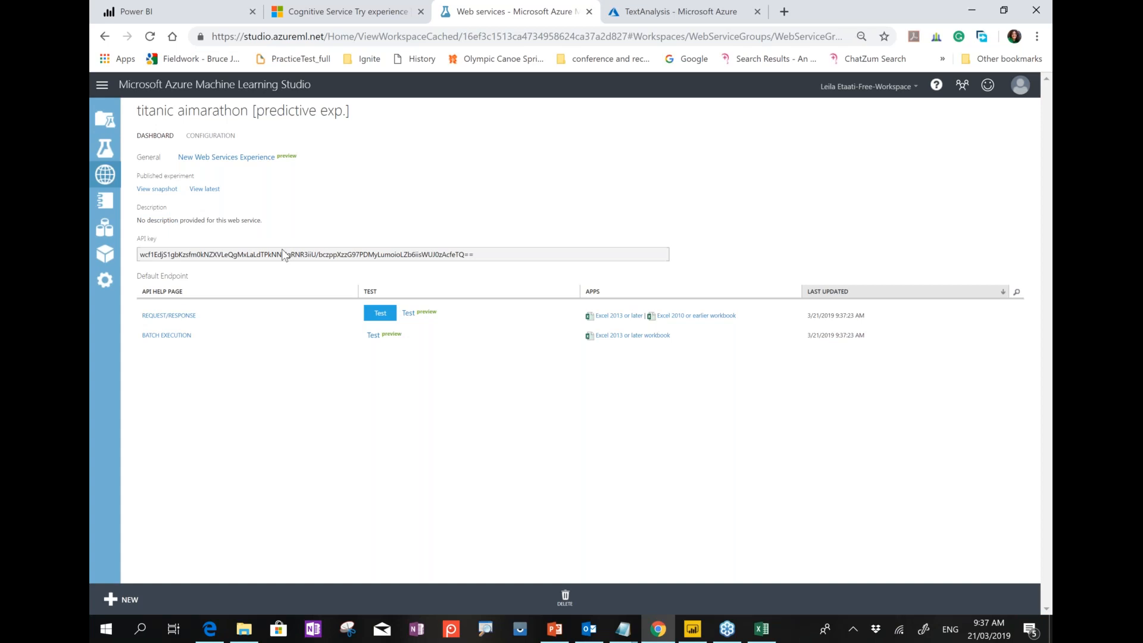
# Reopen the Titanic AIMarathon [Predictive Exp.] web service dashboard, then bring Power BI Desktop forward.
pyautogui.click(106, 154)
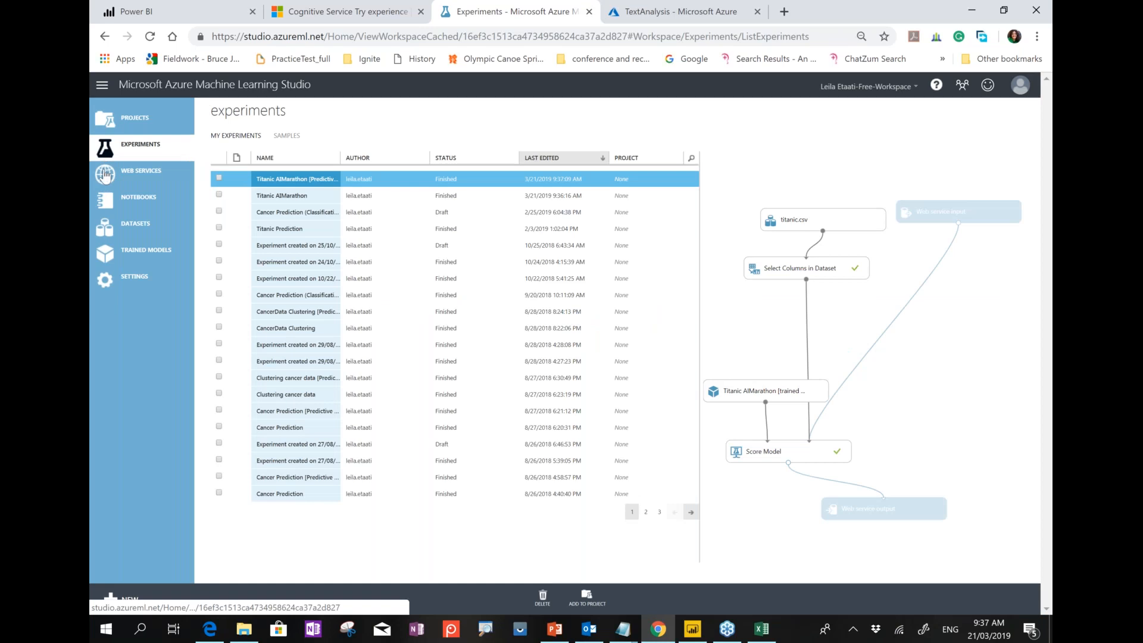
pyautogui.click(106, 174)
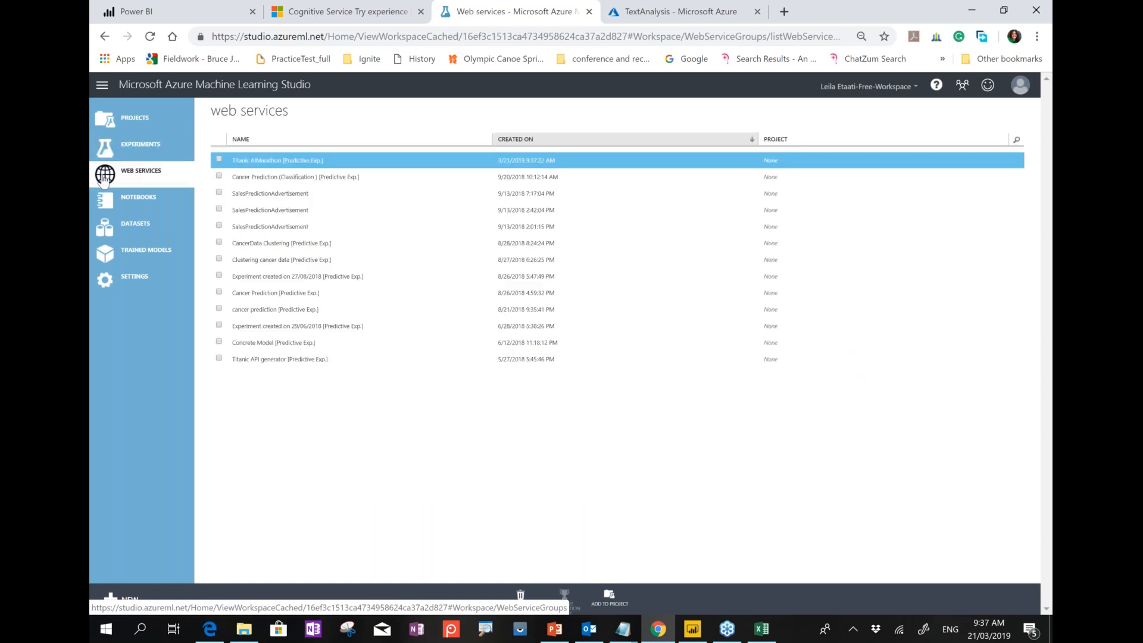
pyautogui.click(257, 167)
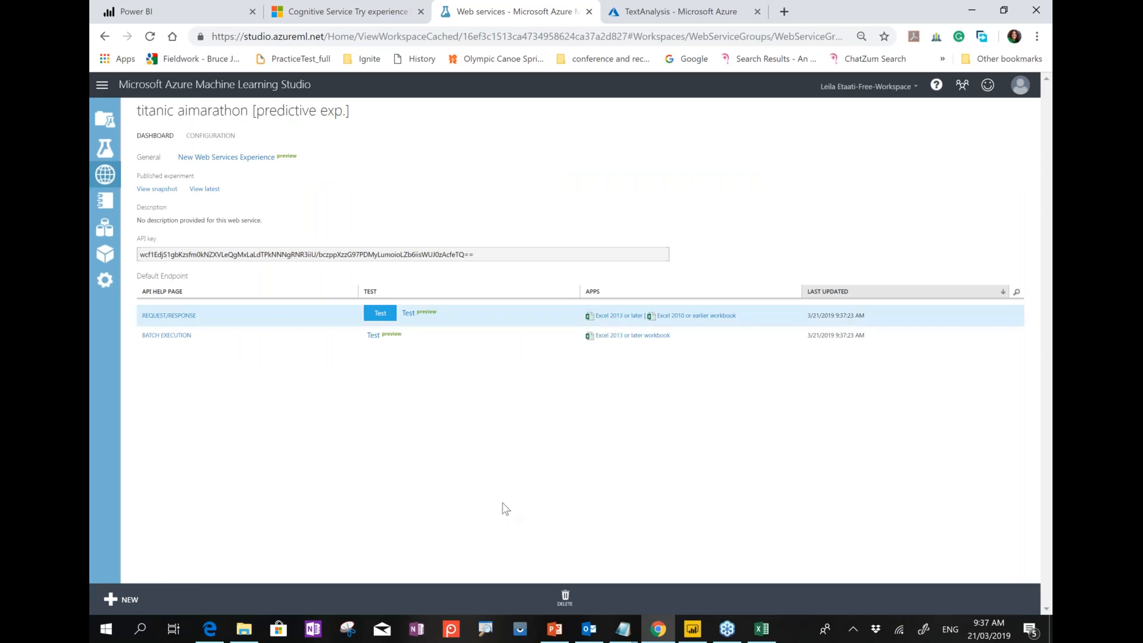
pyautogui.click(706, 634)
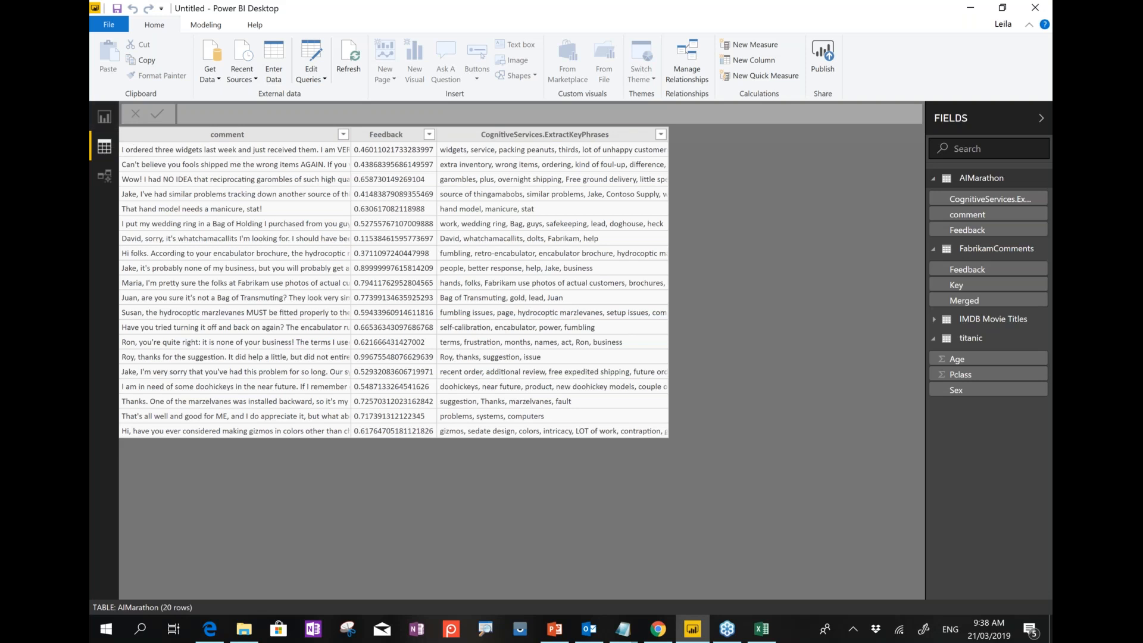
# In Power BI's titanic table, filter the Age column to exclude (Blank) values.
pyautogui.click(968, 343)
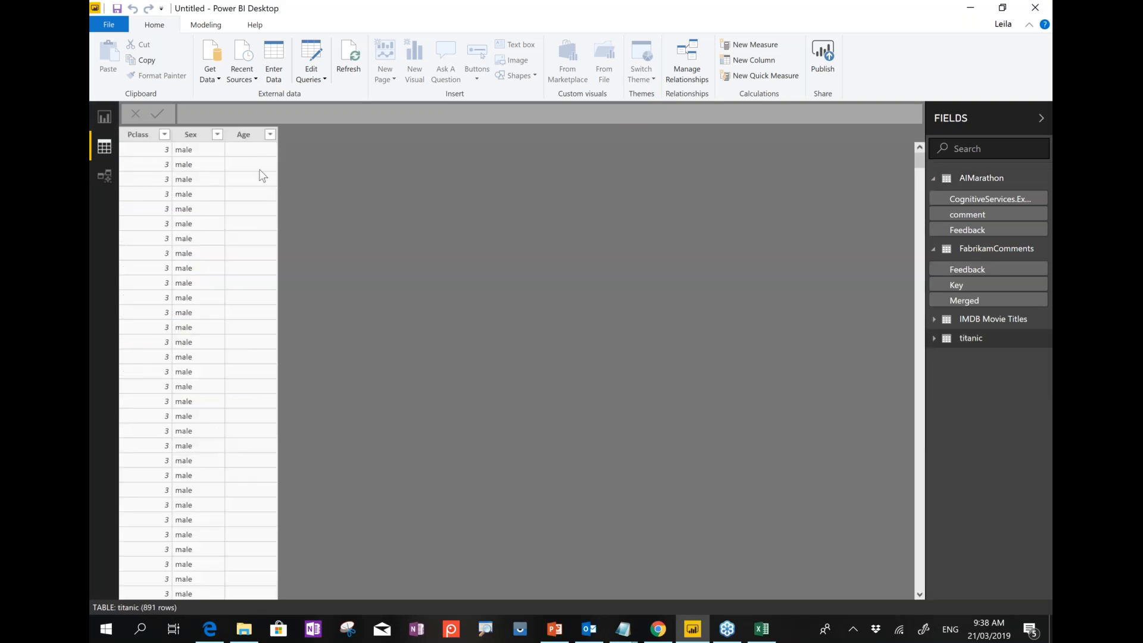
pyautogui.click(267, 139)
pyautogui.click(269, 135)
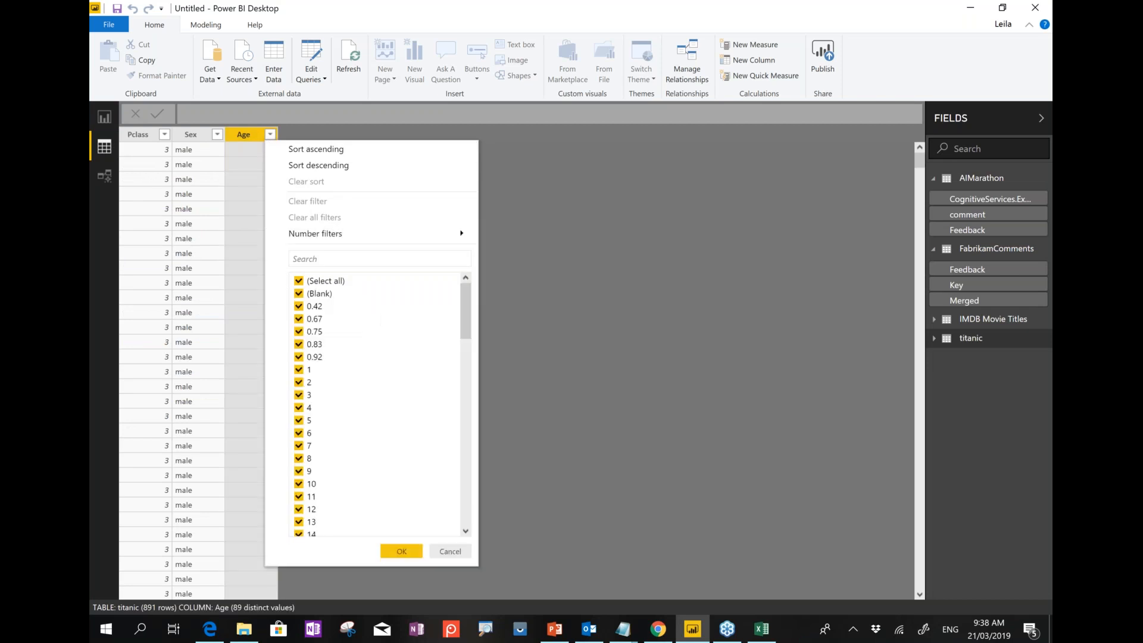
pyautogui.click(299, 293)
pyautogui.click(401, 552)
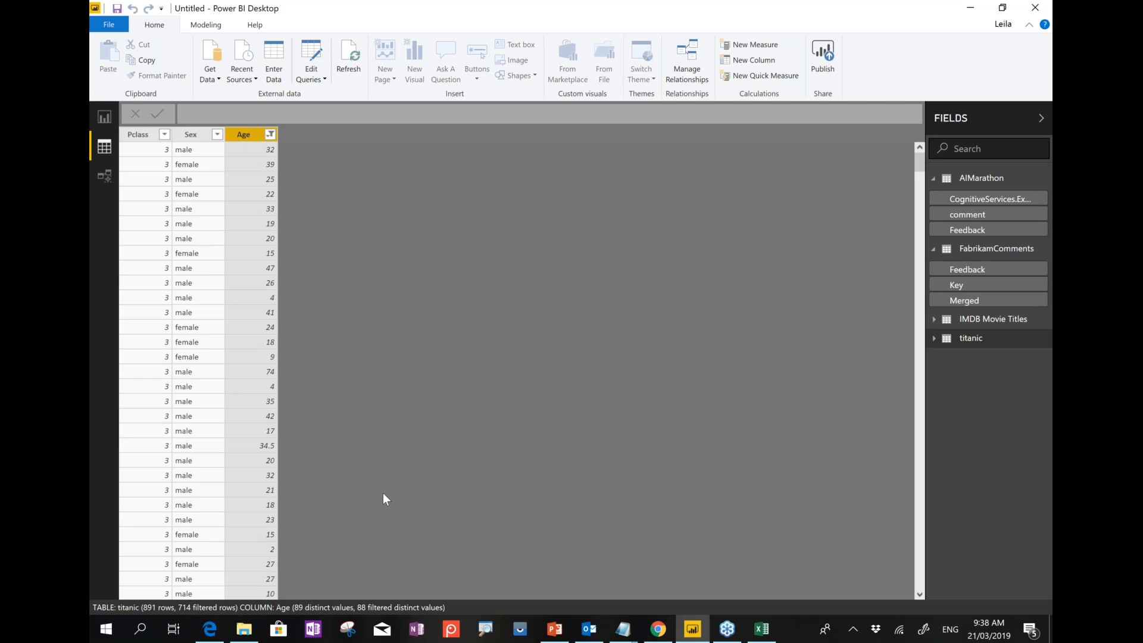
# Back in Azure ML Studio, switch the region to Japan East and its Standard workspace.
pyautogui.click(659, 629)
pyautogui.click(869, 87)
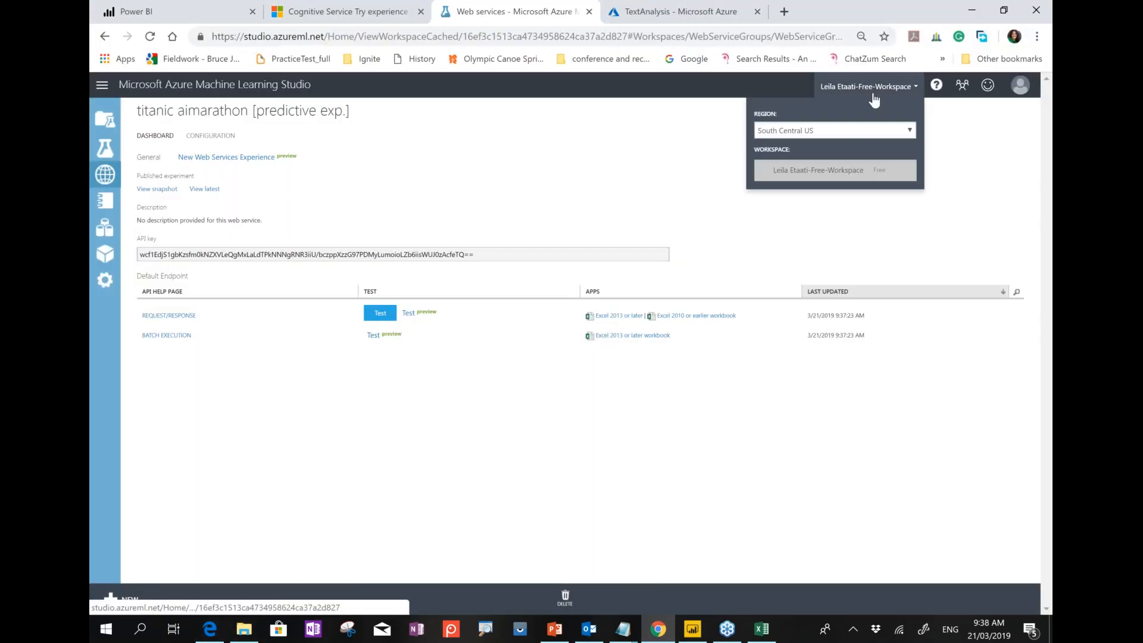
pyautogui.click(815, 132)
pyautogui.click(775, 217)
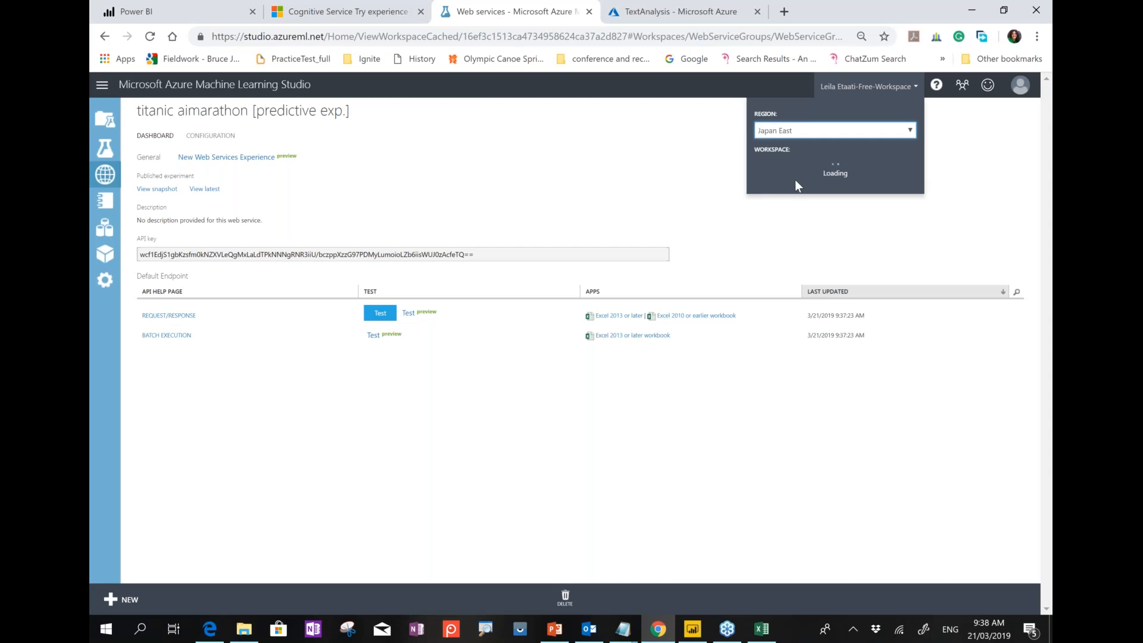
pyautogui.click(796, 172)
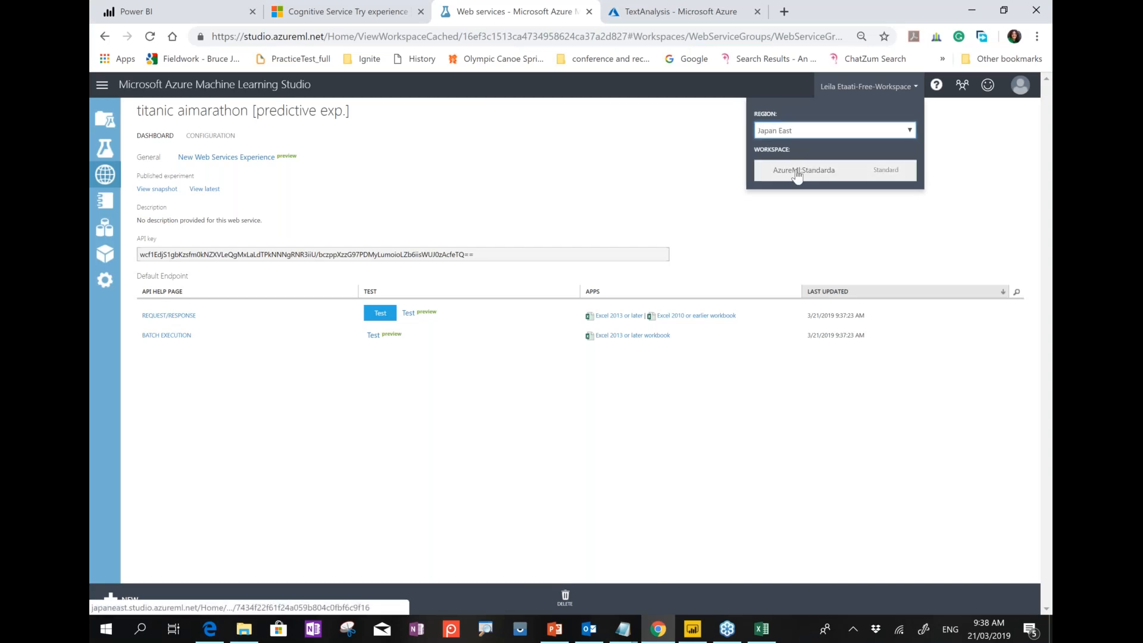
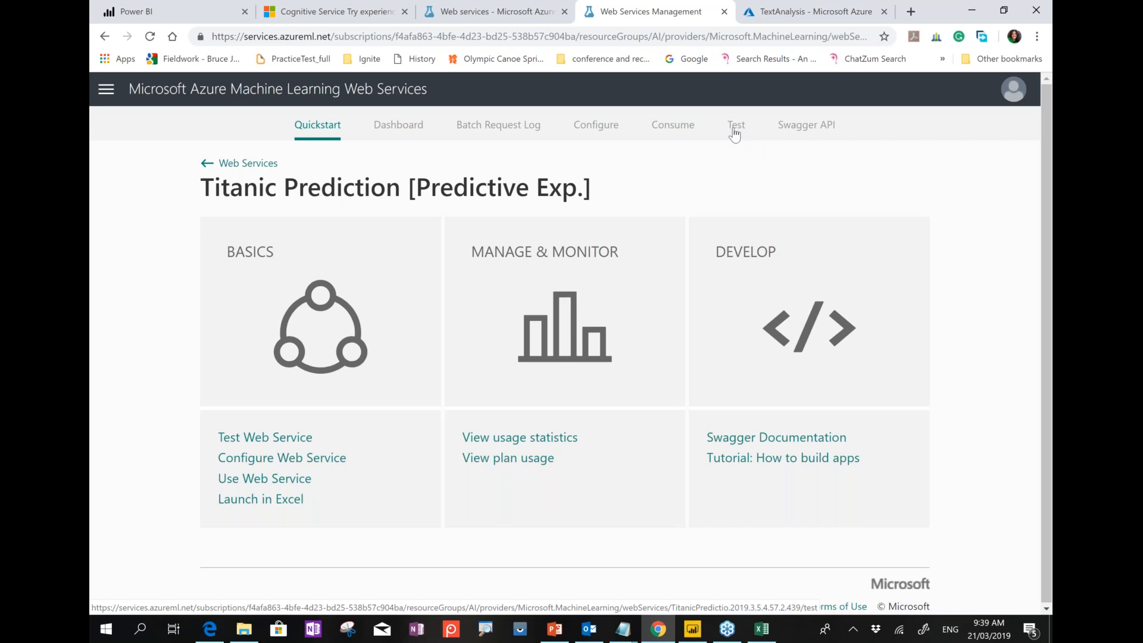
# Test the Titanic Prediction service with Pclass 1, female, age 34, getting label 1 at probability 0.999997556209564.
pyautogui.click(734, 132)
pyautogui.doubleClick(360, 309)
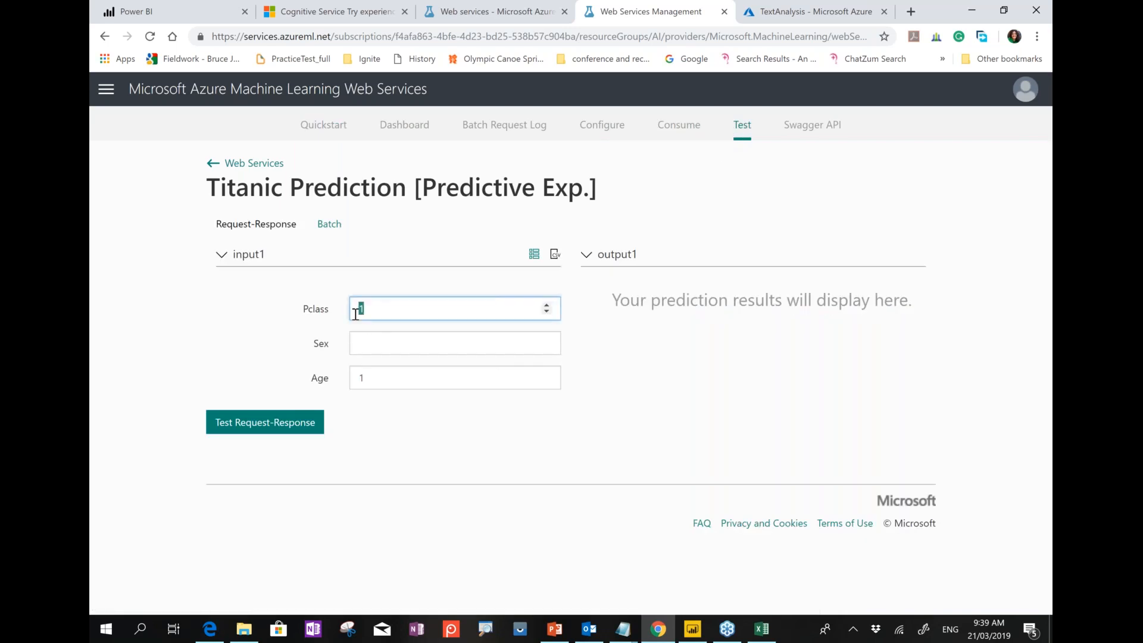
pyautogui.click(363, 345)
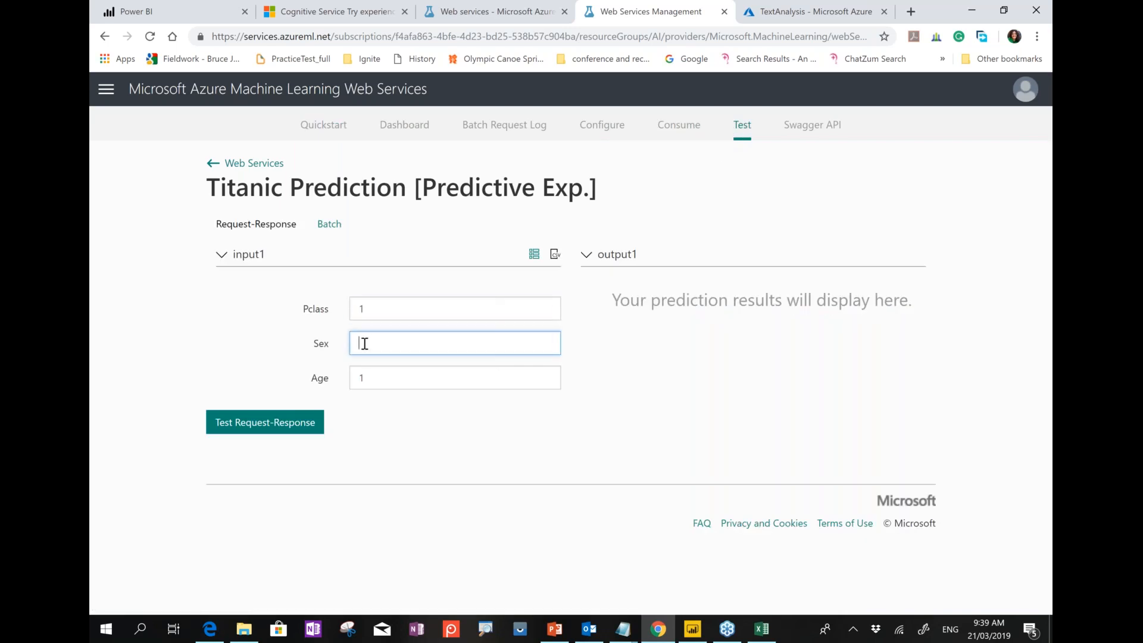
pyautogui.write('female')
pyautogui.doubleClick(360, 379)
pyautogui.write('34')
pyautogui.click(311, 429)
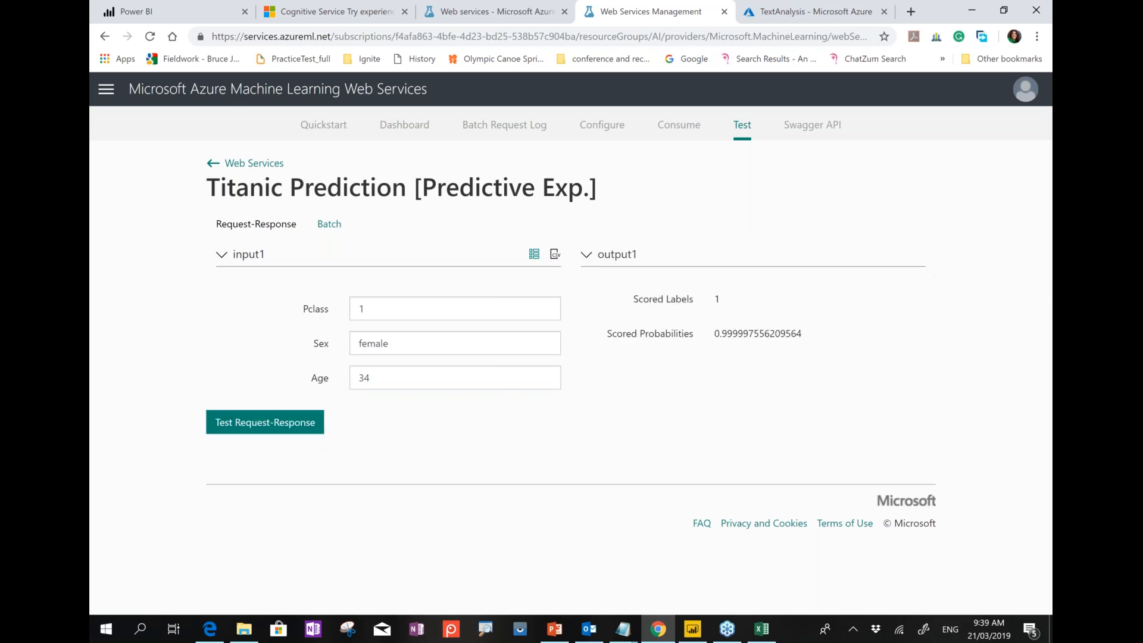
pyautogui.doubleClick(718, 334)
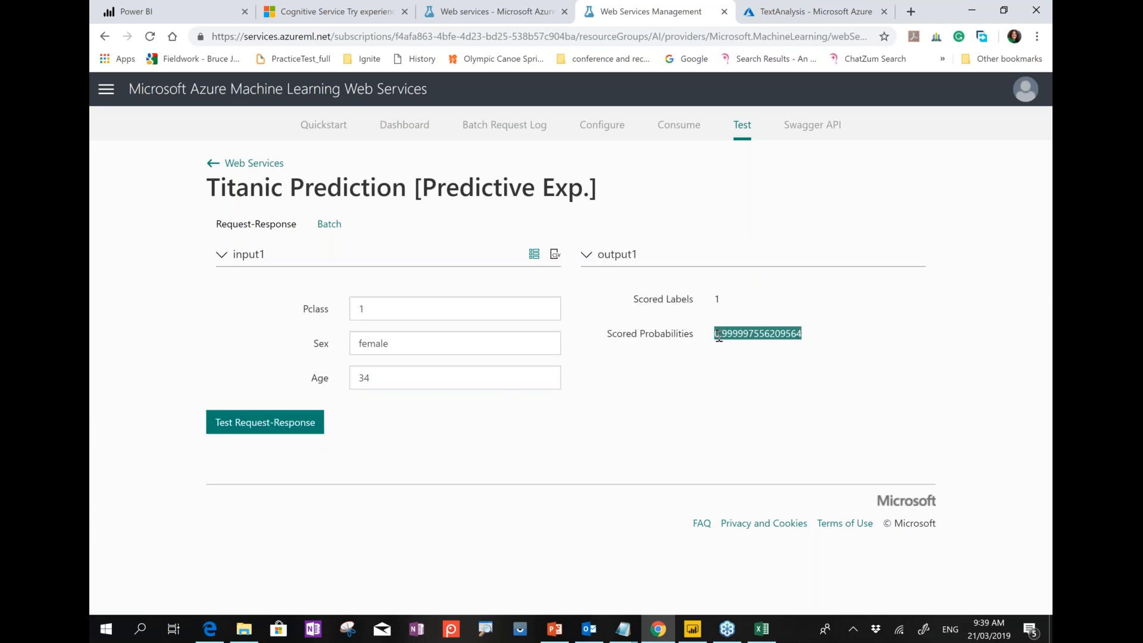
pyautogui.doubleClick(716, 299)
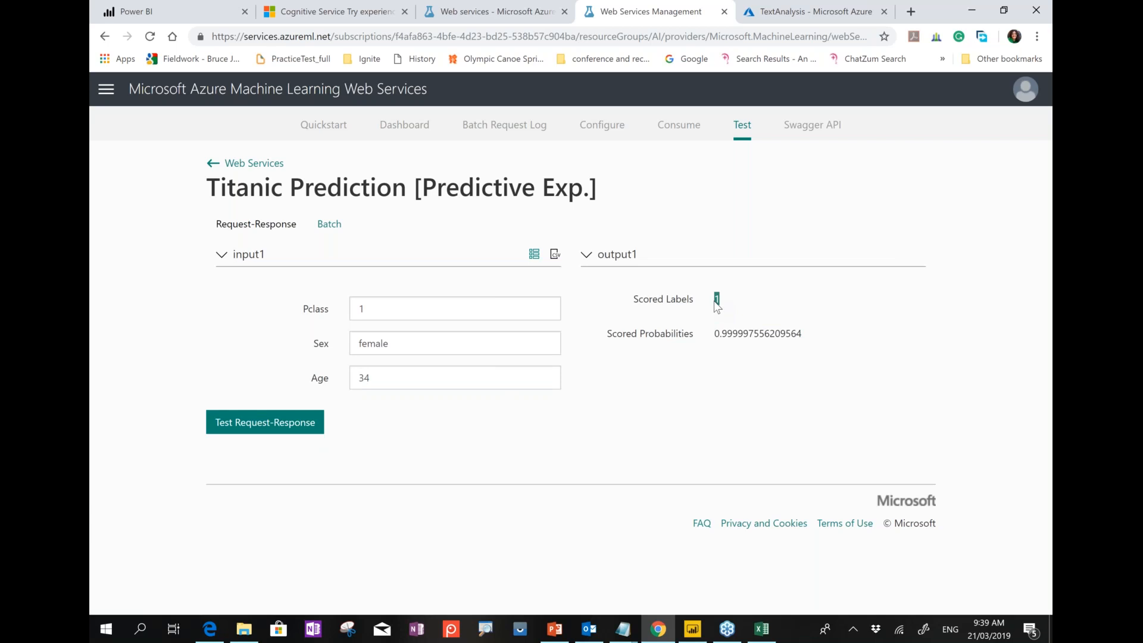
# From Power BI Desktop, open the titanic query in Power Query Editor and start a Run R script step.
pyautogui.moveTo(689, 632)
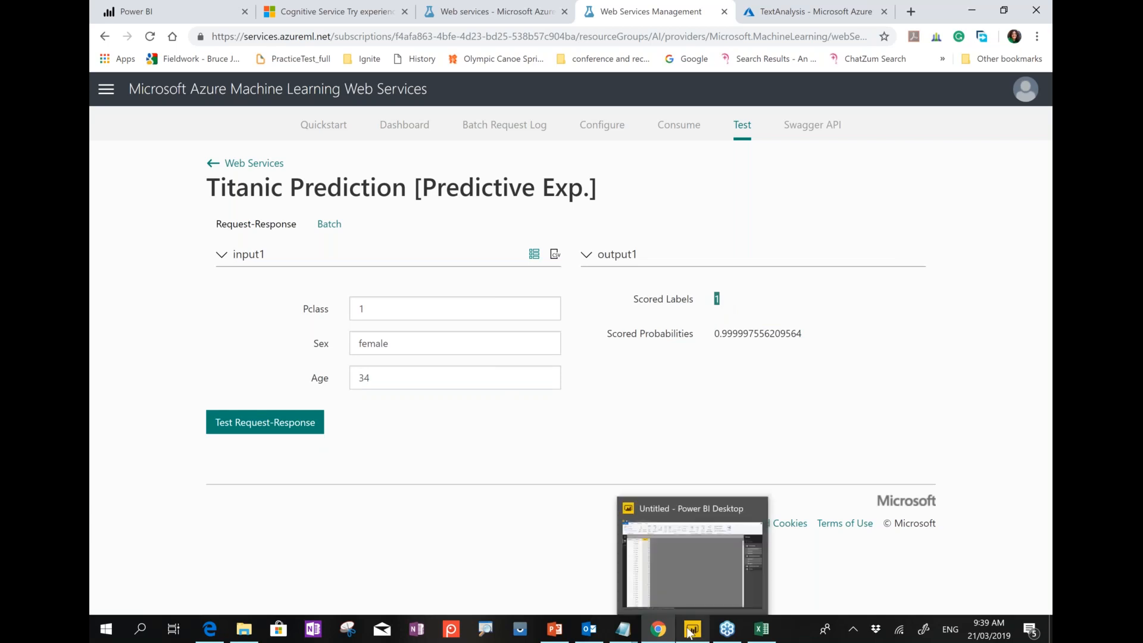
pyautogui.click(687, 589)
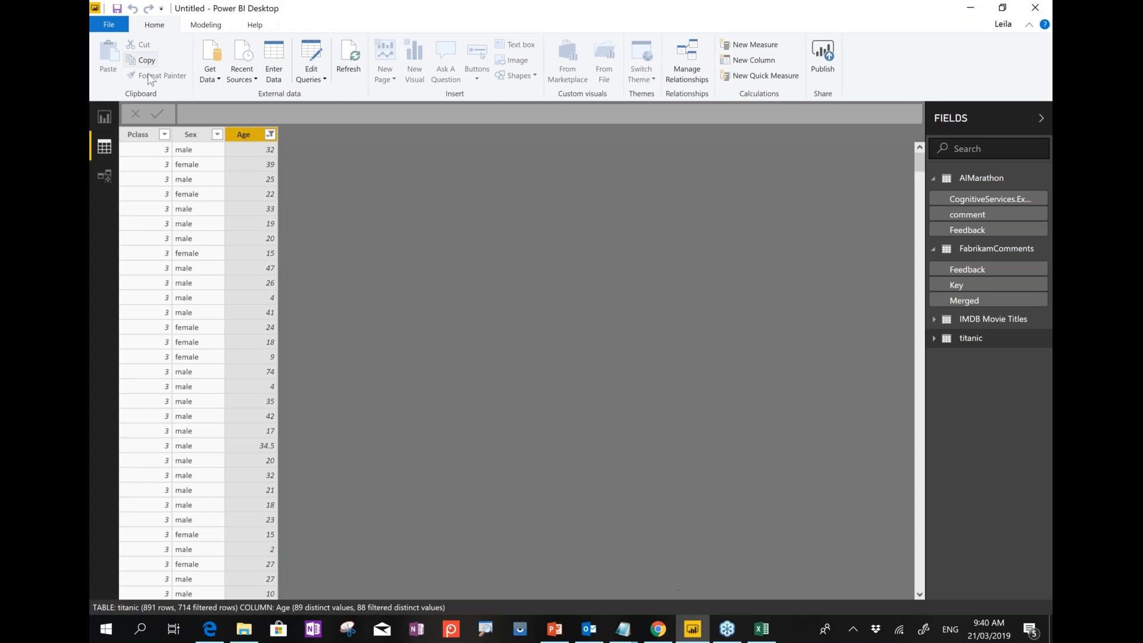
pyautogui.click(309, 79)
pyautogui.click(301, 94)
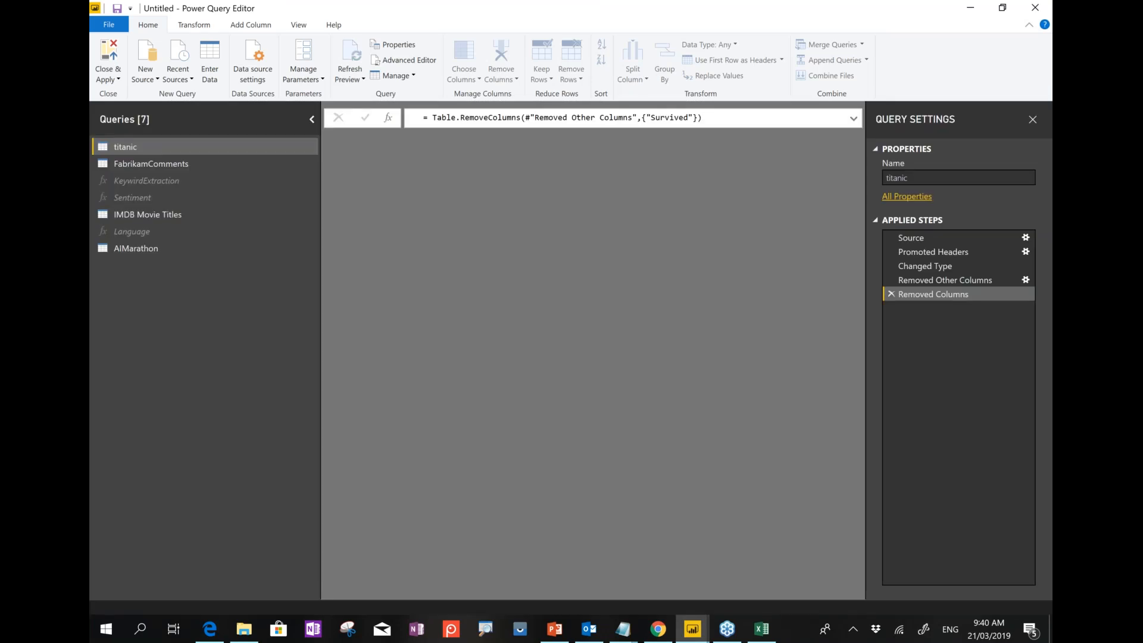
pyautogui.click(194, 24)
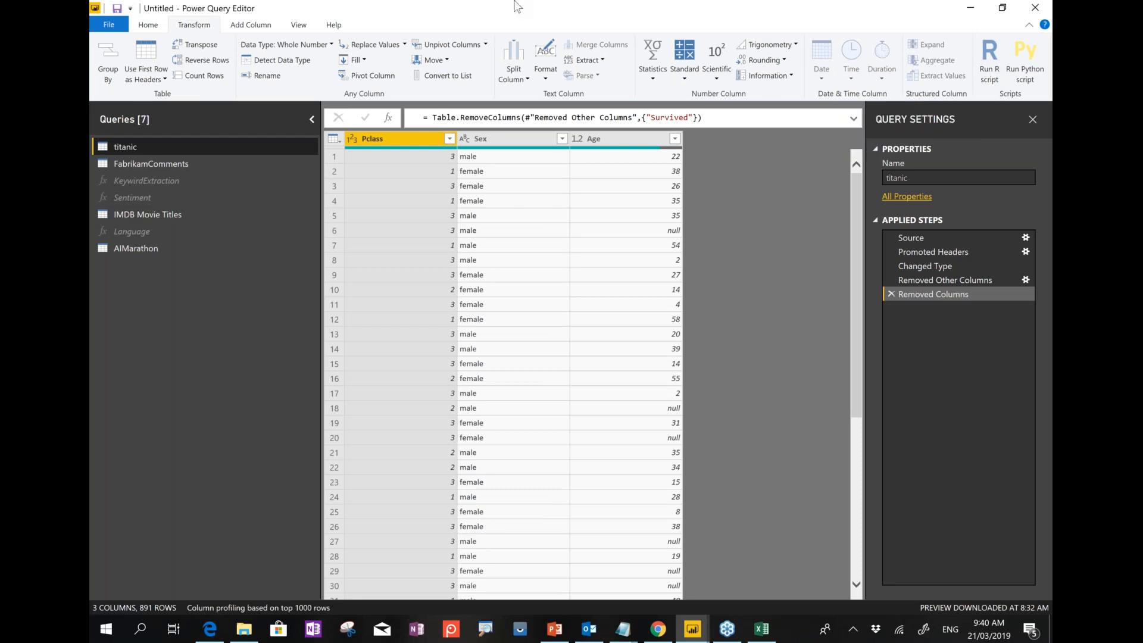
pyautogui.click(987, 76)
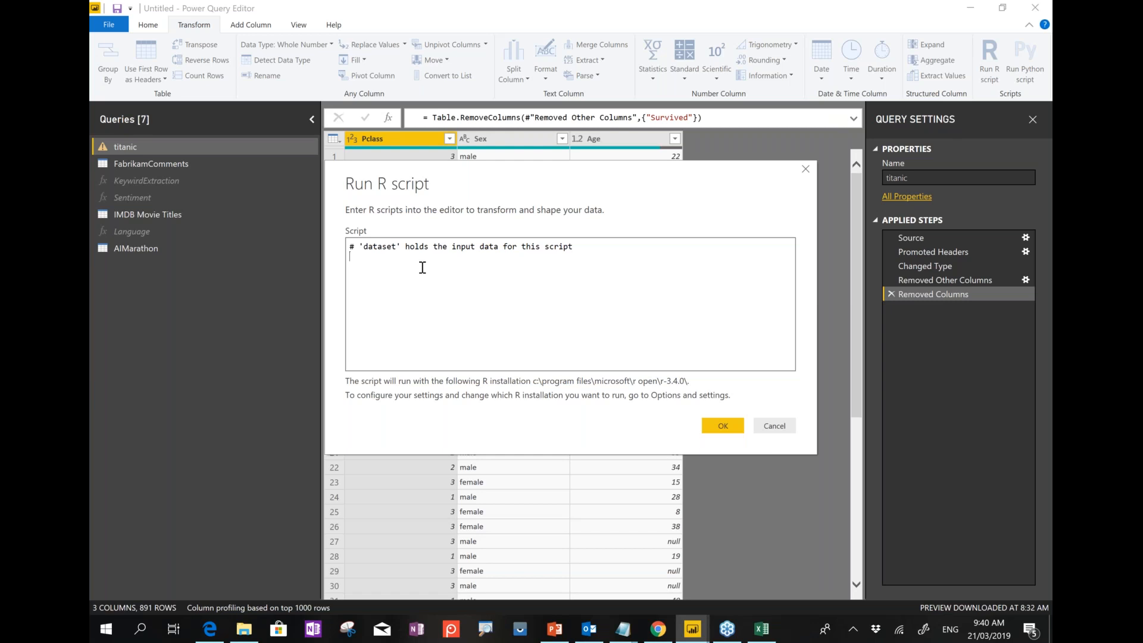
# Reopen the Run R script dialog and fetch the prepared AzureML script from RStudio.
pyautogui.click(764, 427)
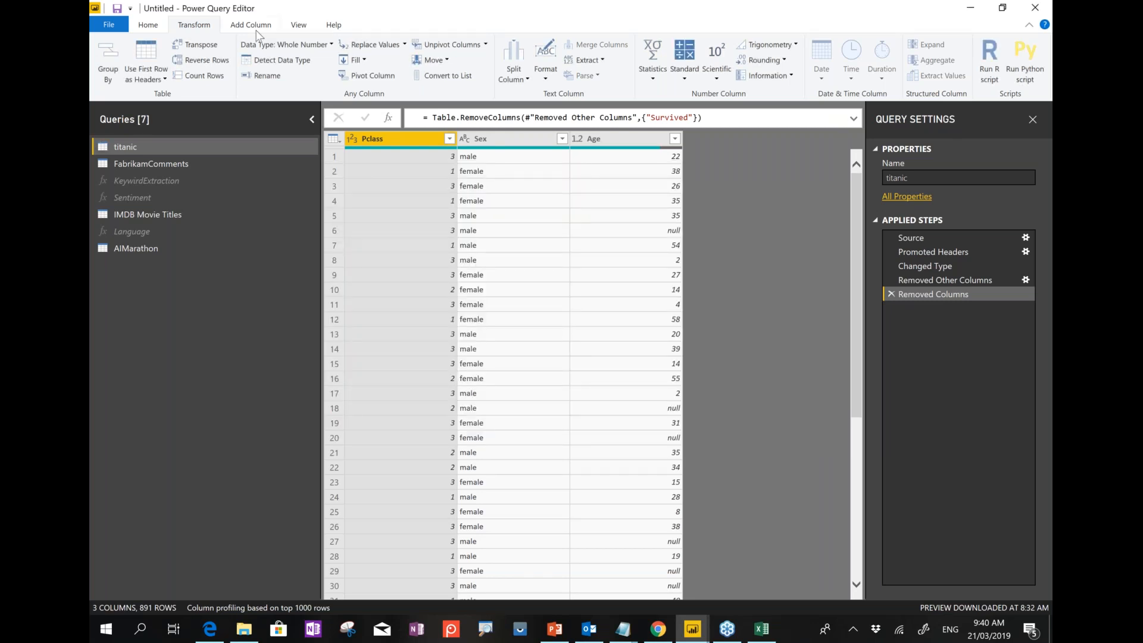
pyautogui.click(991, 77)
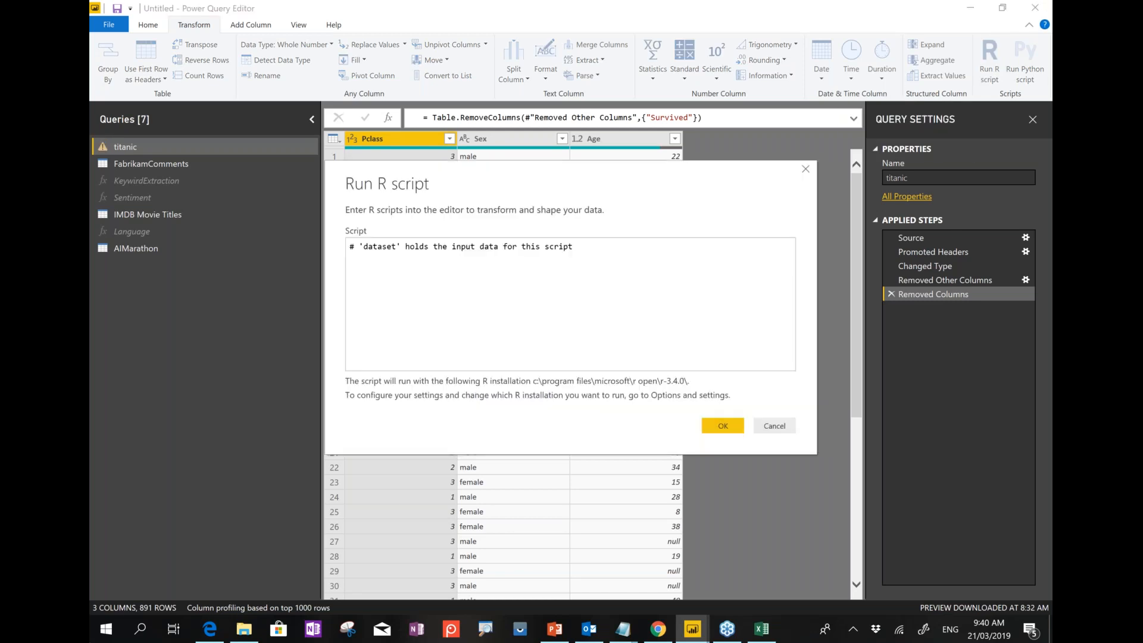
pyautogui.click(103, 639)
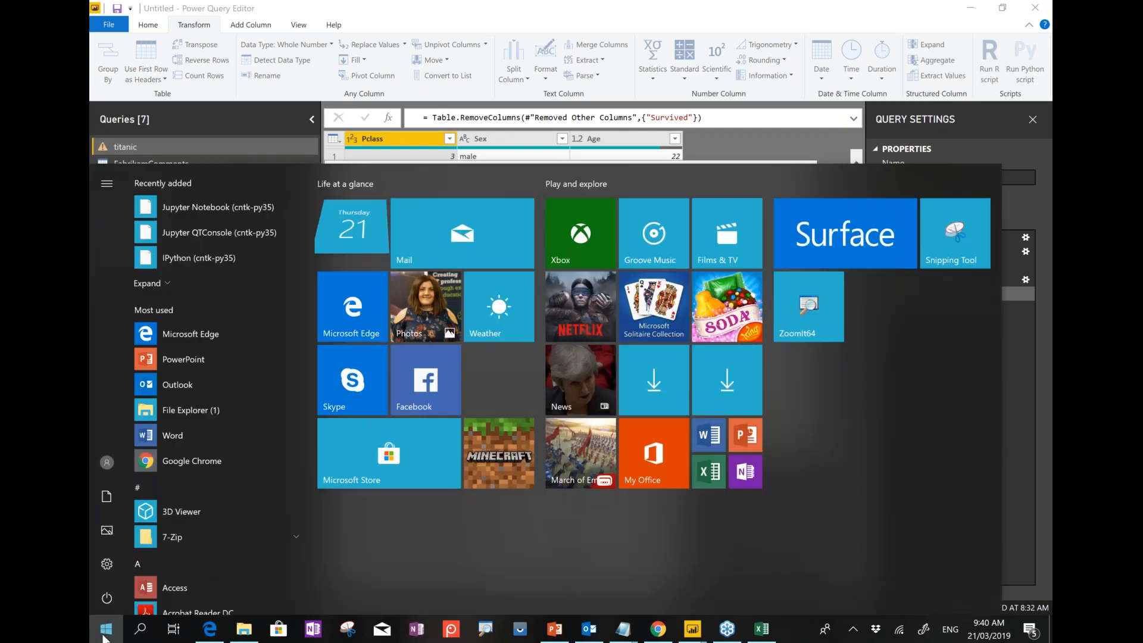
pyautogui.write('rs')
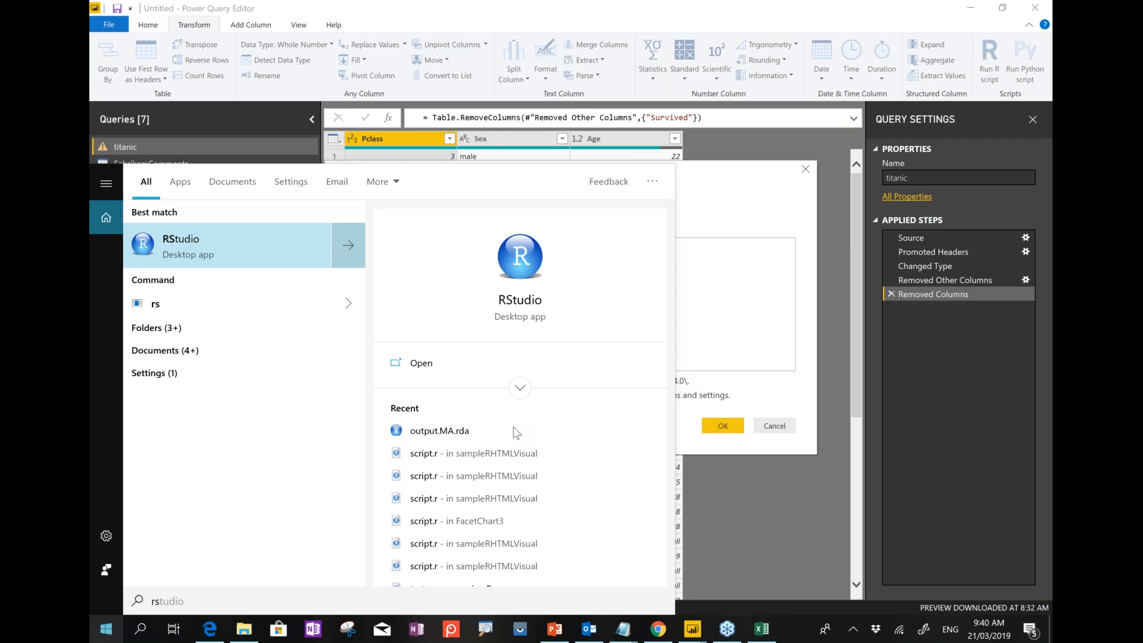
pyautogui.click(724, 299)
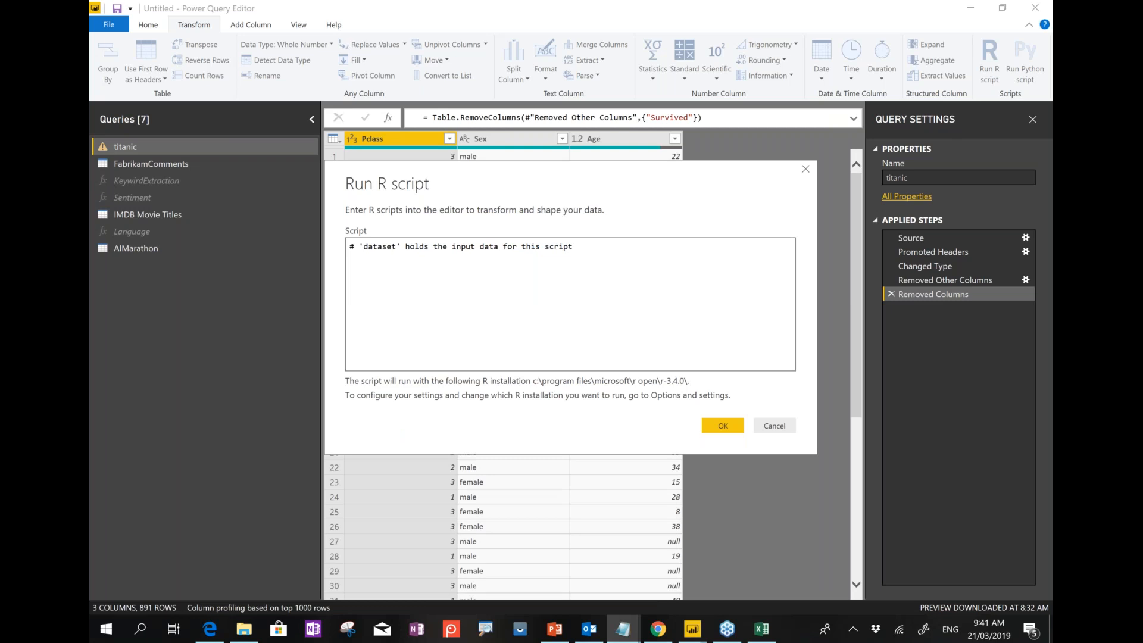
# Paste the AzureML consume script into the Script box and go to Azure ML Studio's web services page.
pyautogui.click(507, 279)
pyautogui.hotkey('ctrl', 'v')
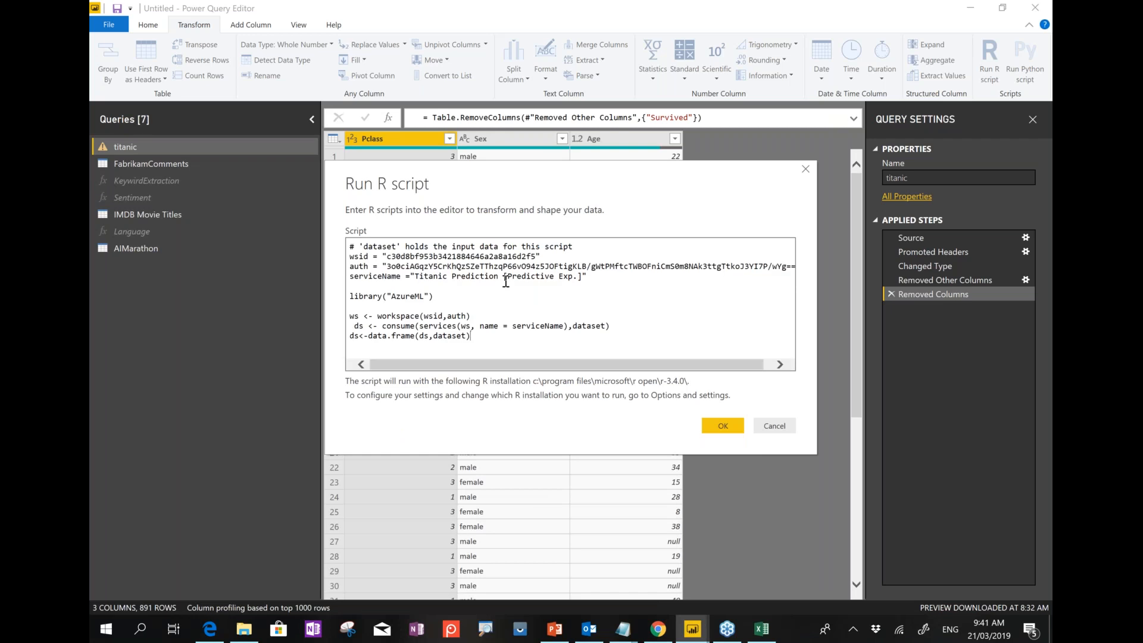
pyautogui.doubleClick(397, 257)
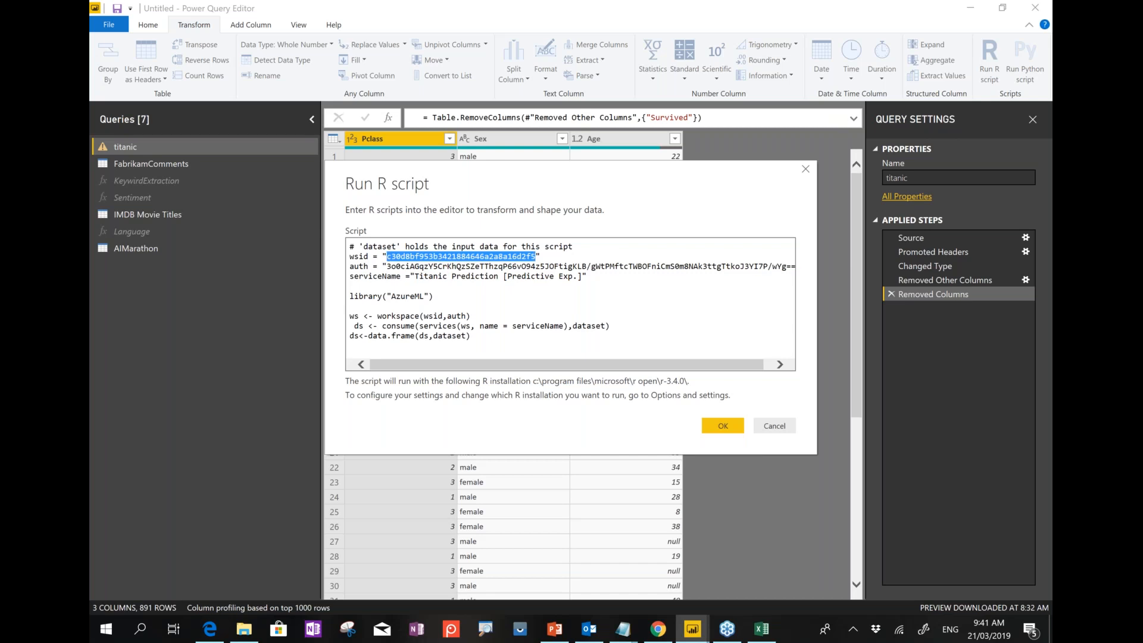
pyautogui.click(375, 277)
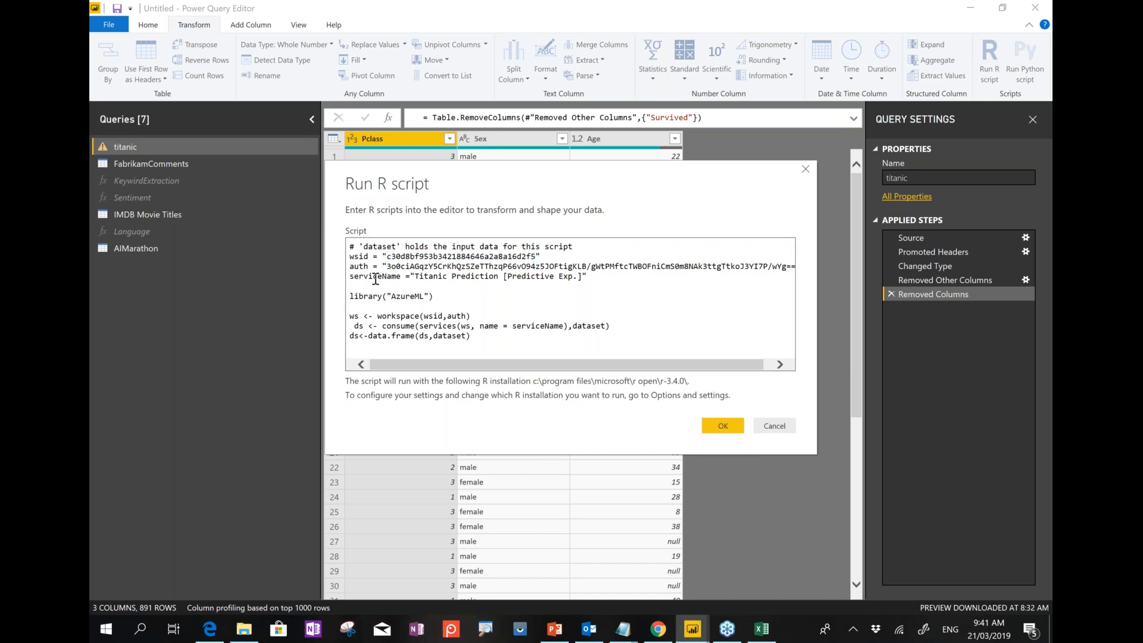
pyautogui.click(669, 637)
pyautogui.hotkey('ctrl', 'shift', 'Tab')
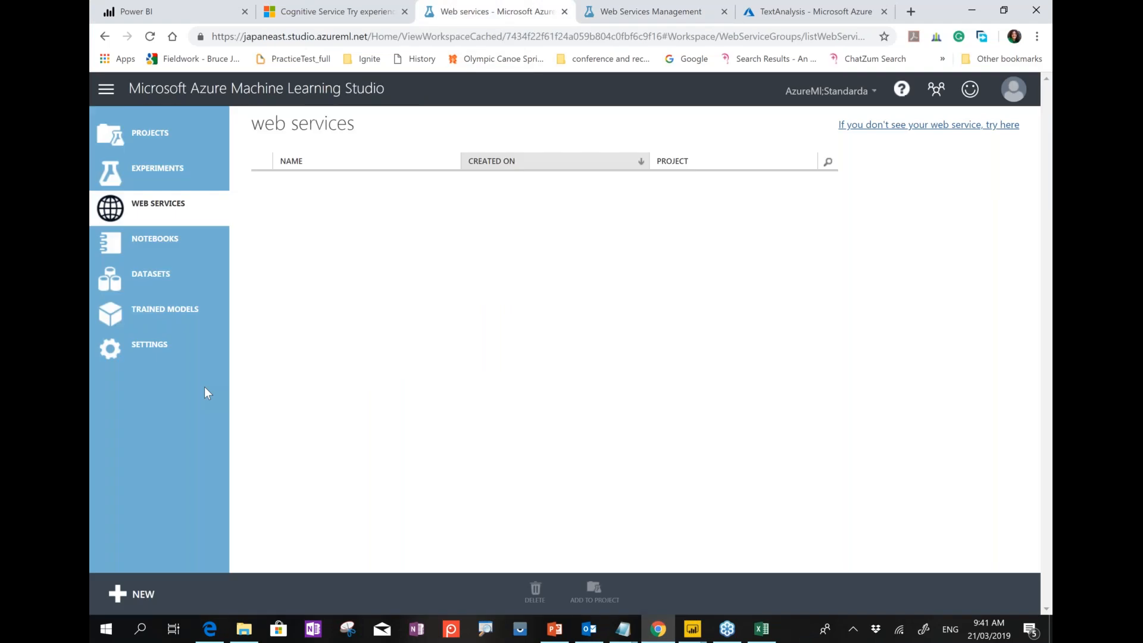
# Copy the workspace ID and primary authorization token from Azure ML Studio settings.
pyautogui.click(164, 351)
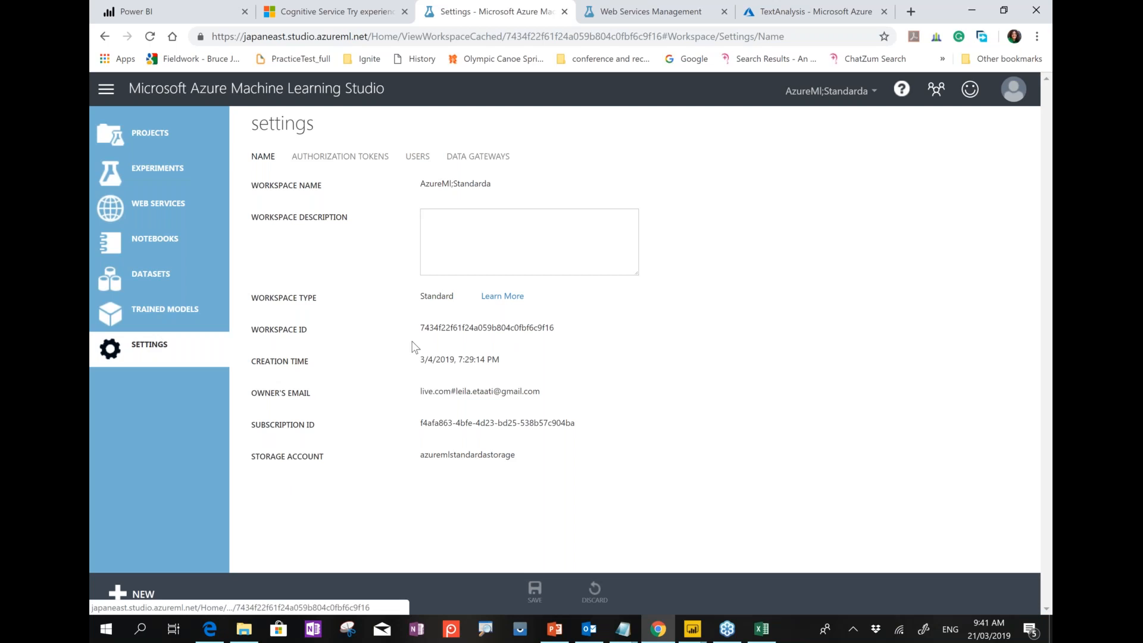
pyautogui.moveTo(251, 327); pyautogui.dragTo(570, 335)
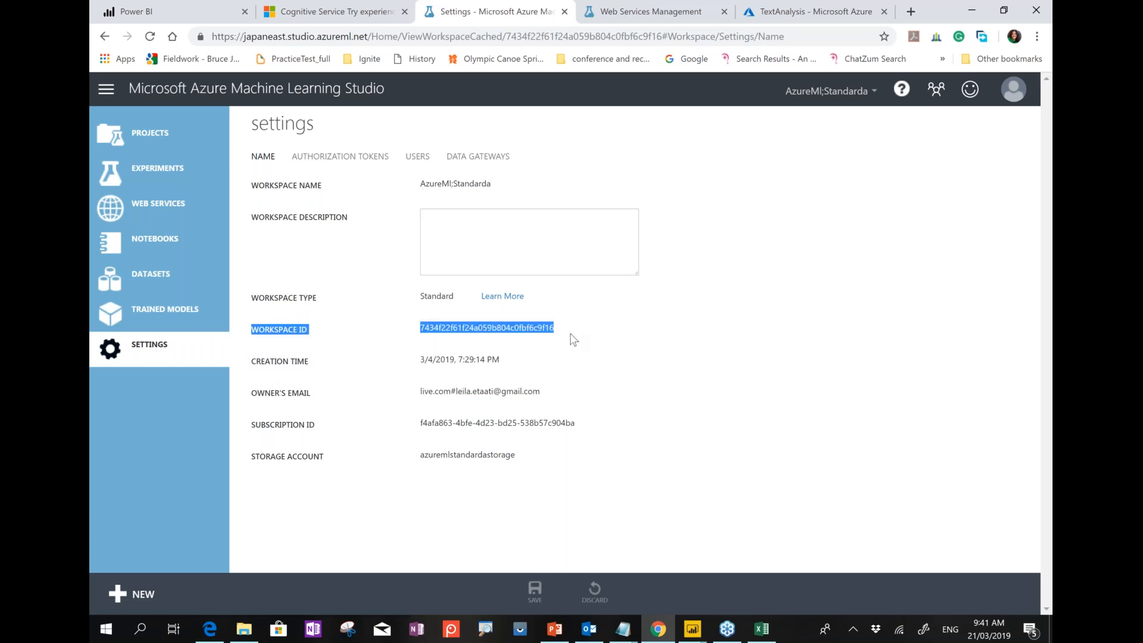
pyautogui.click(350, 168)
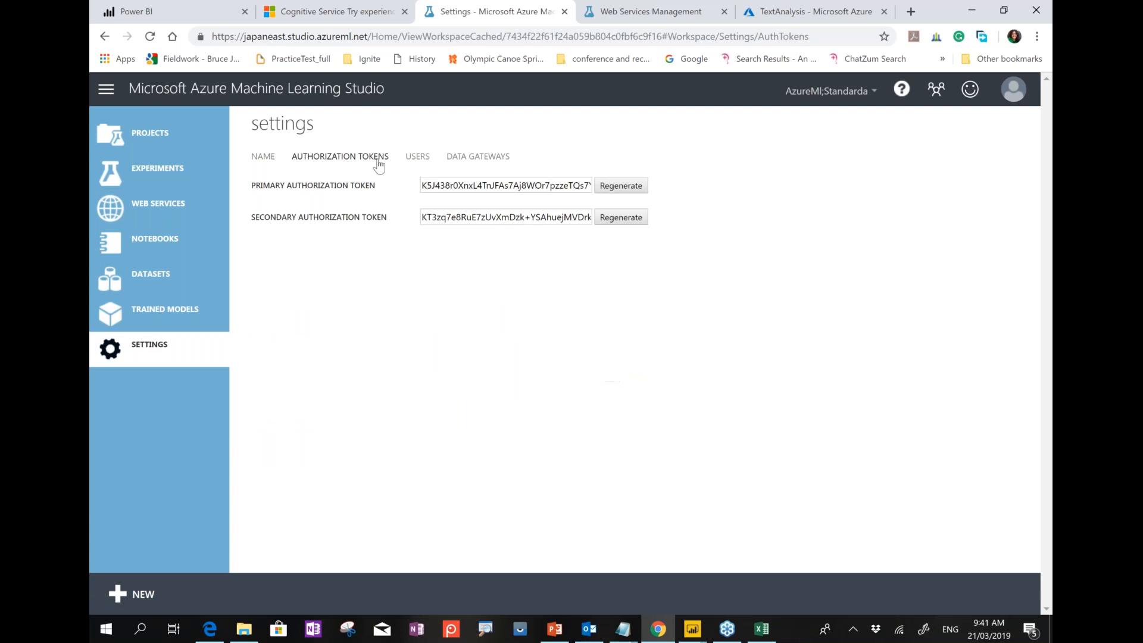
pyautogui.click(430, 184)
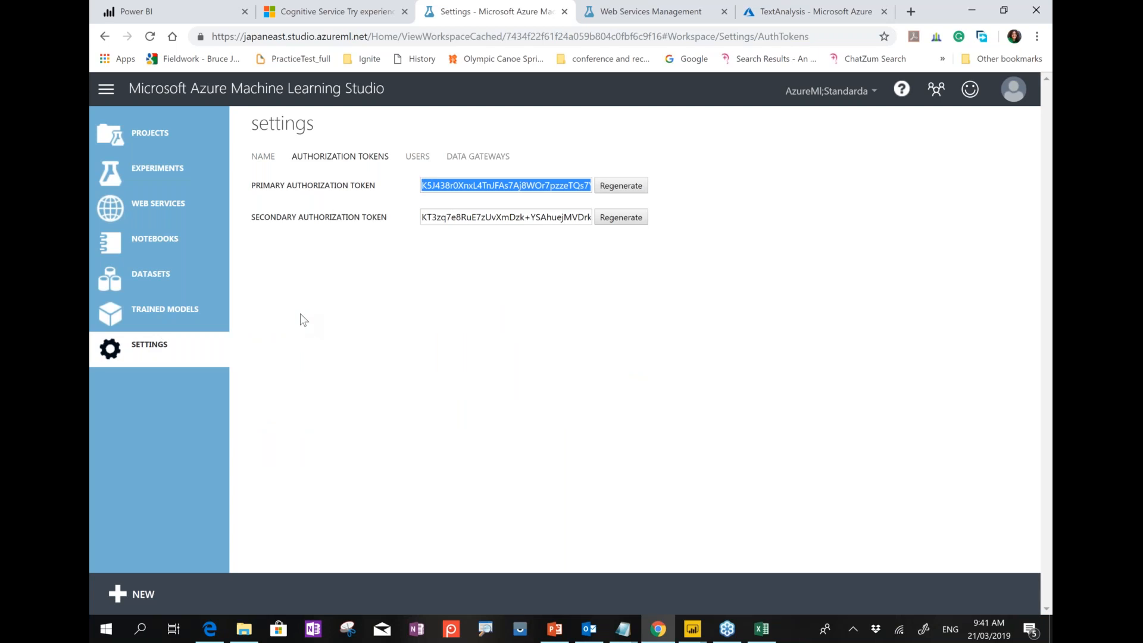
# Return to Power BI's Run R script dialog and review the pasted script.
pyautogui.click(972, 10)
pyautogui.doubleClick(439, 277)
pyautogui.hotkey('ctrl', 'a')
pyautogui.click(439, 277)
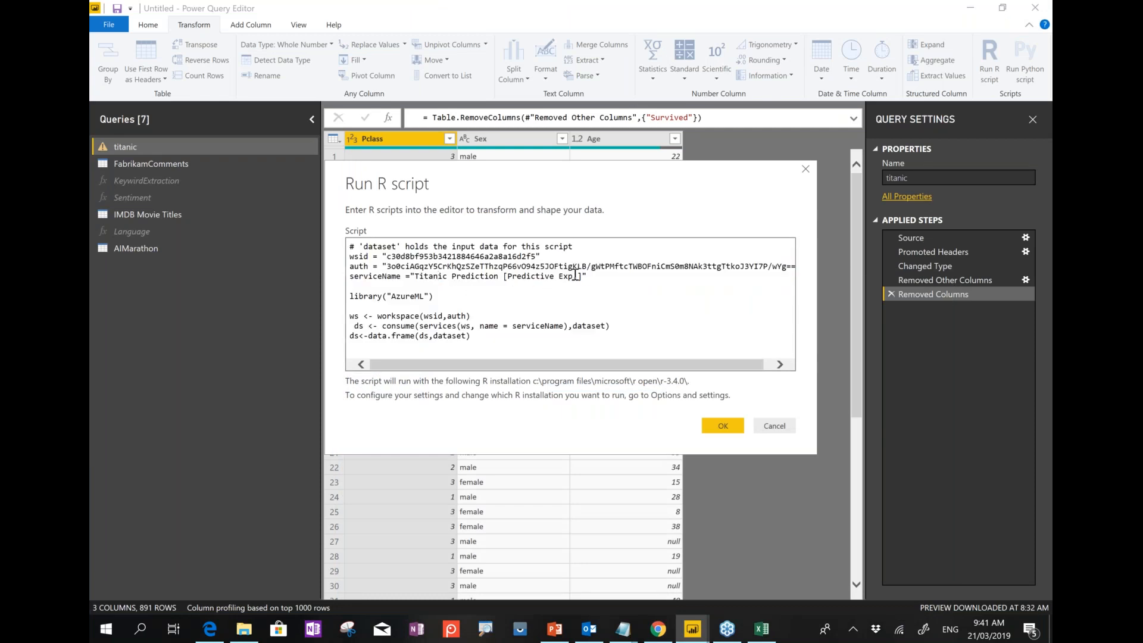
# Review the wsid, auth and serviceName lines of the AzureML script.
pyautogui.moveTo(587, 276); pyautogui.dragTo(352, 257)
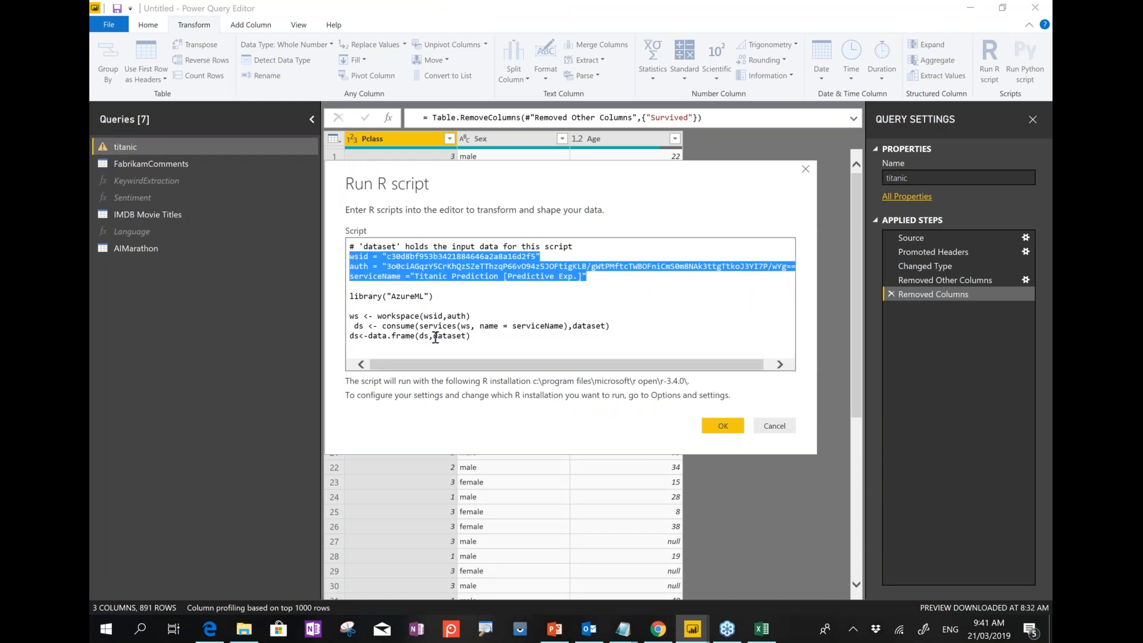
pyautogui.click(410, 305)
pyautogui.hotkey('ctrl', 'a')
pyautogui.click(410, 296)
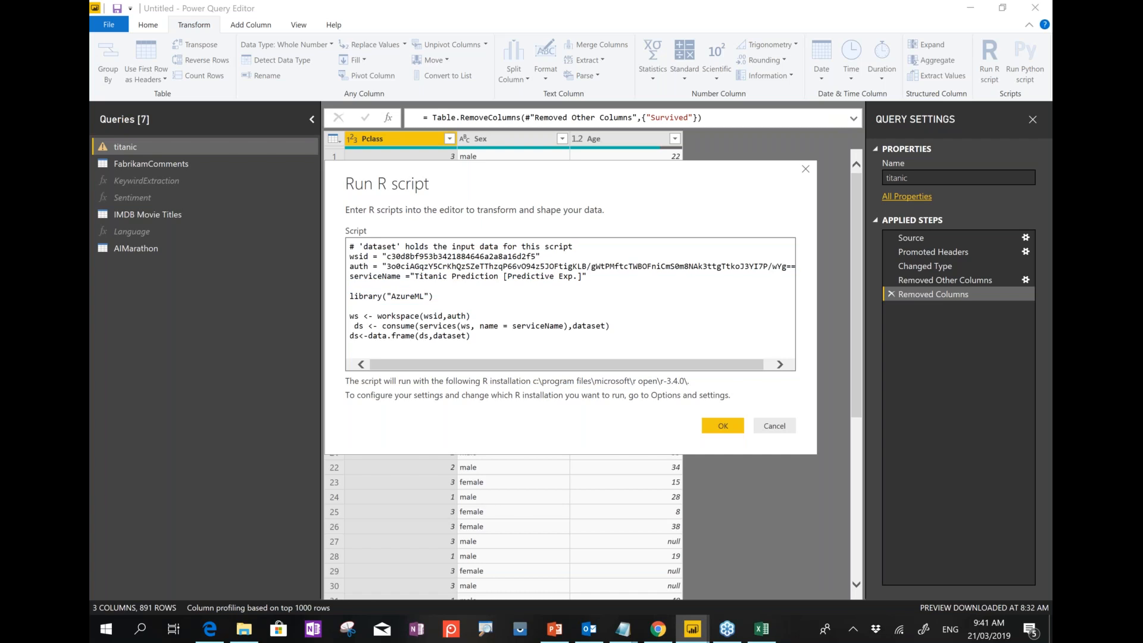
# Check the AzureML library line against RStudio and run the script on the titanic query.
pyautogui.click(120, 639)
pyautogui.write('rs')
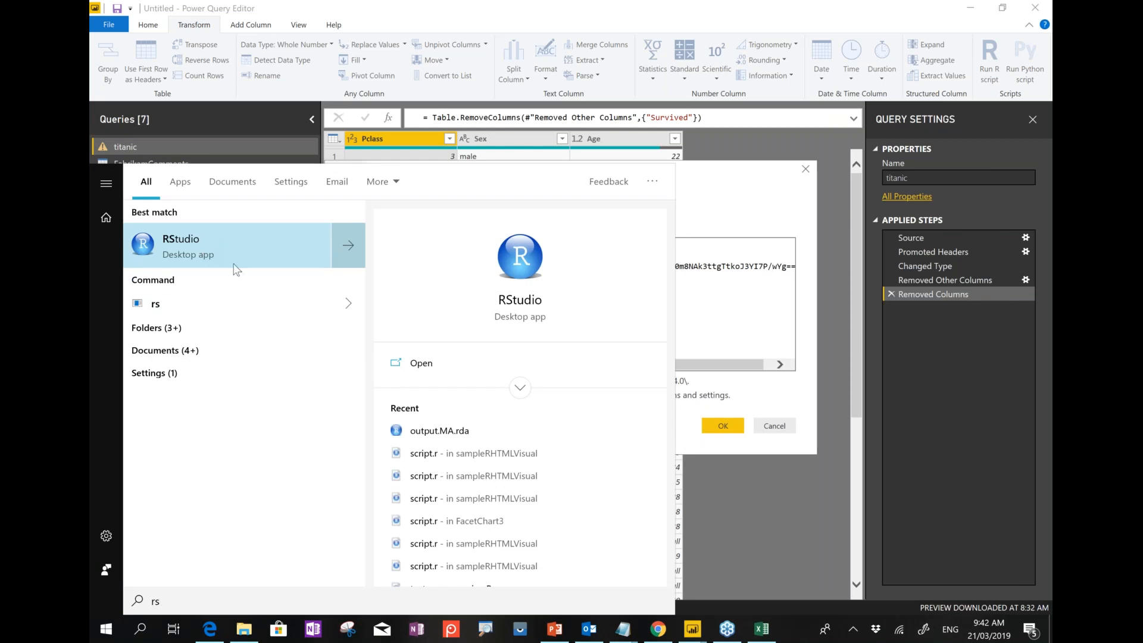
pyautogui.click(760, 267)
pyautogui.doubleClick(419, 297)
pyautogui.click(400, 320)
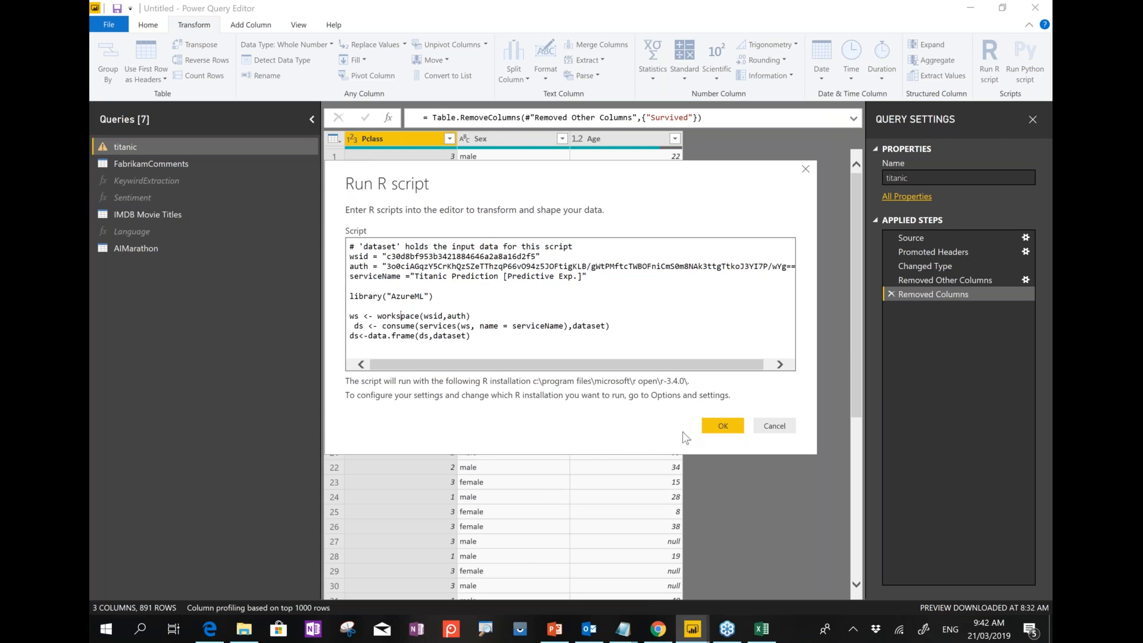
pyautogui.click(712, 430)
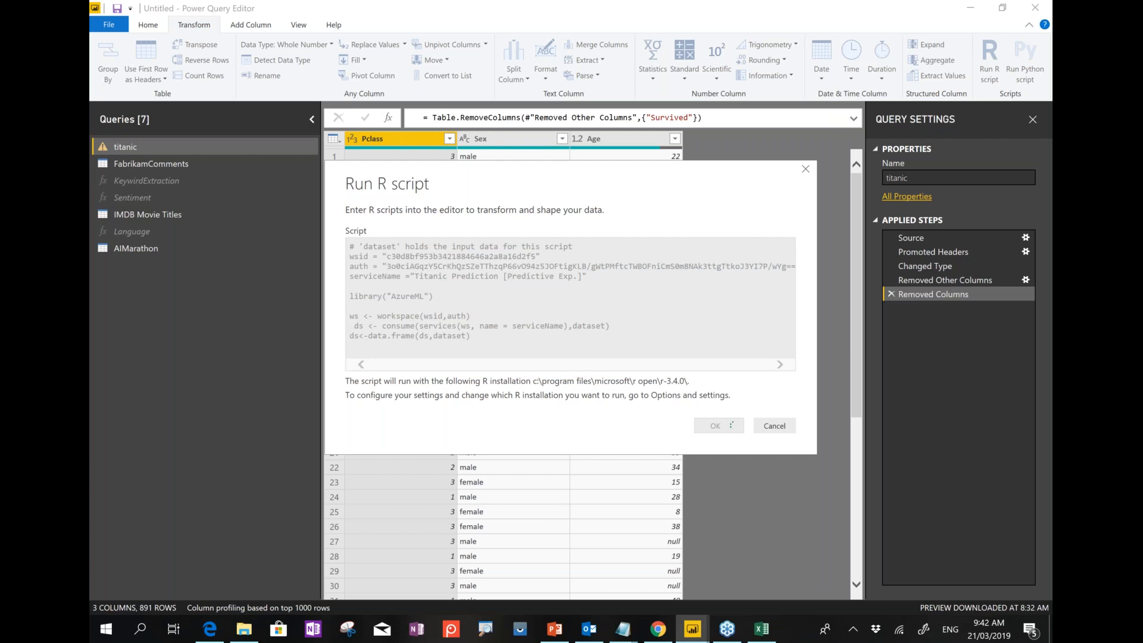
pyautogui.click(659, 629)
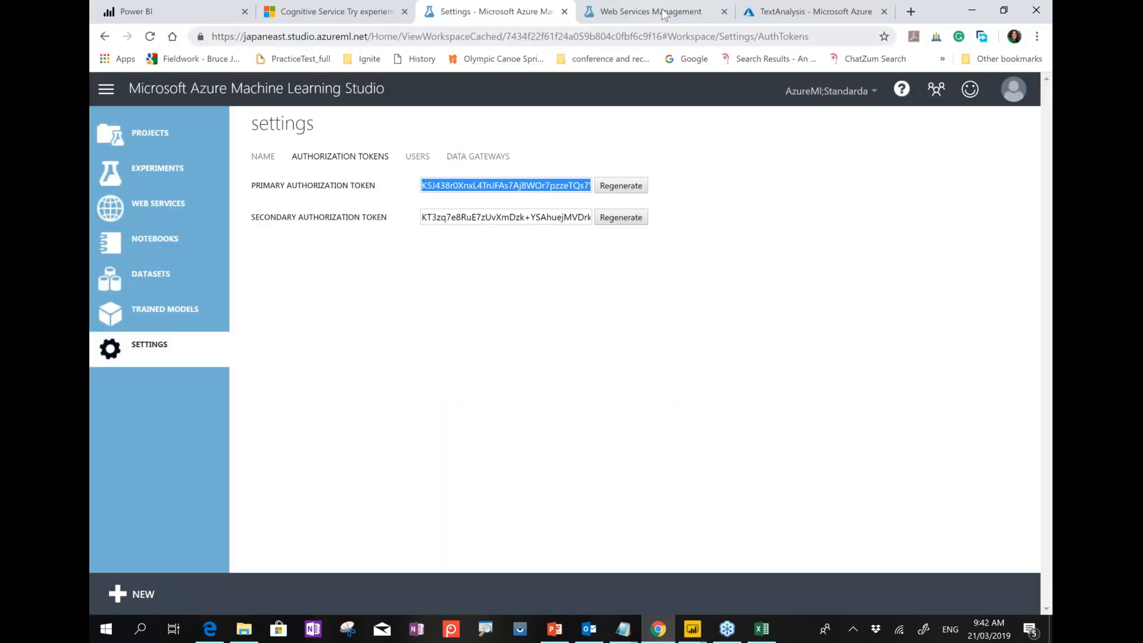
# View the Titanic Prediction test page's scored sample passenger, then bring up Power BI.
pyautogui.click(648, 11)
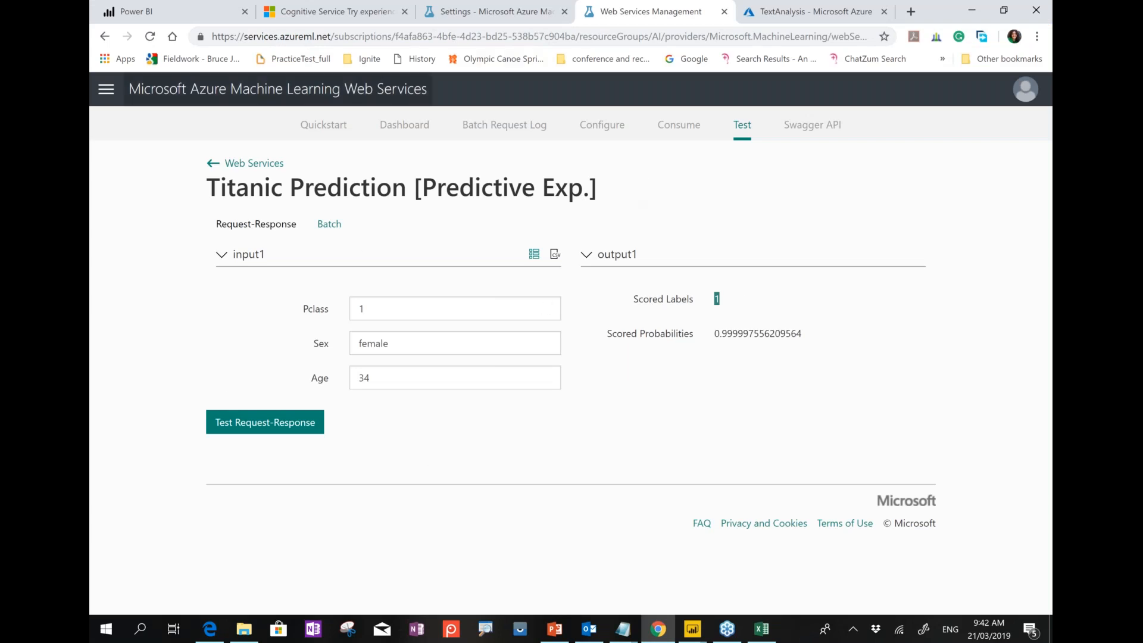
pyautogui.click(692, 632)
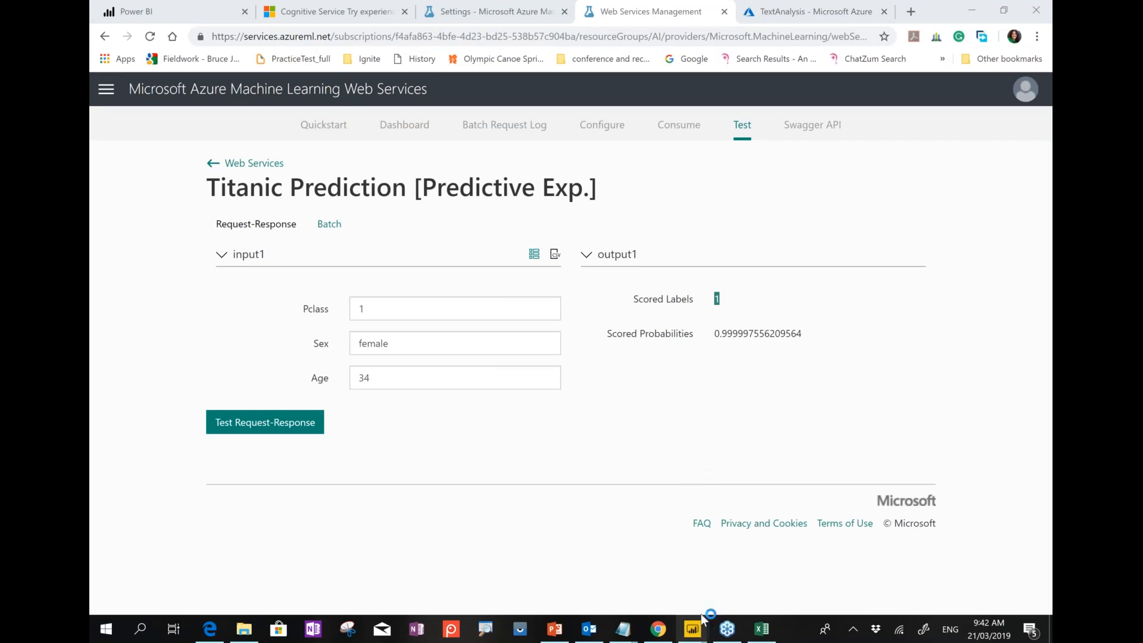
# Rename Scored.Labels to Prediction and Scored.Probabilities to Probability in the titanic query.
pyautogui.moveTo(697, 631)
pyautogui.click(759, 559)
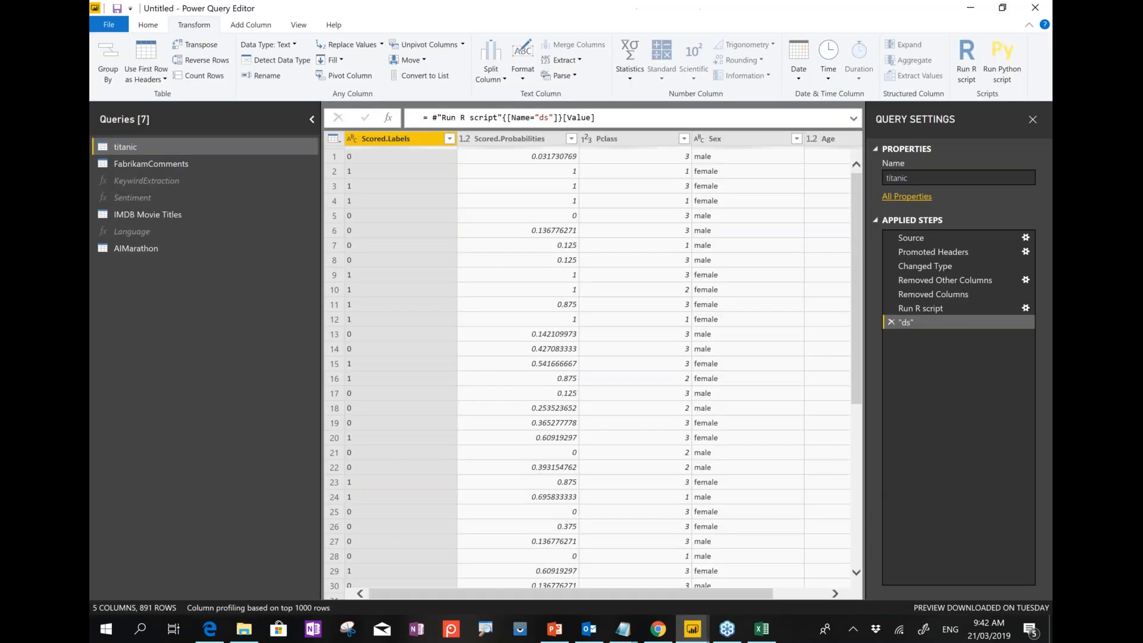
pyautogui.doubleClick(407, 142)
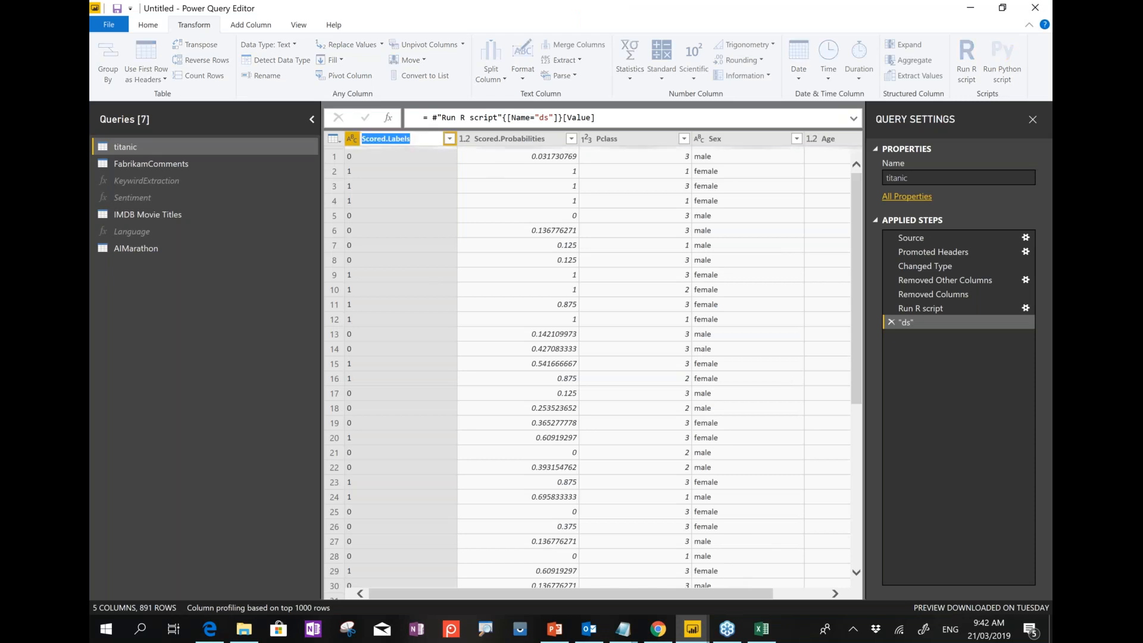
pyautogui.write('Prediction')
pyautogui.press('Return')
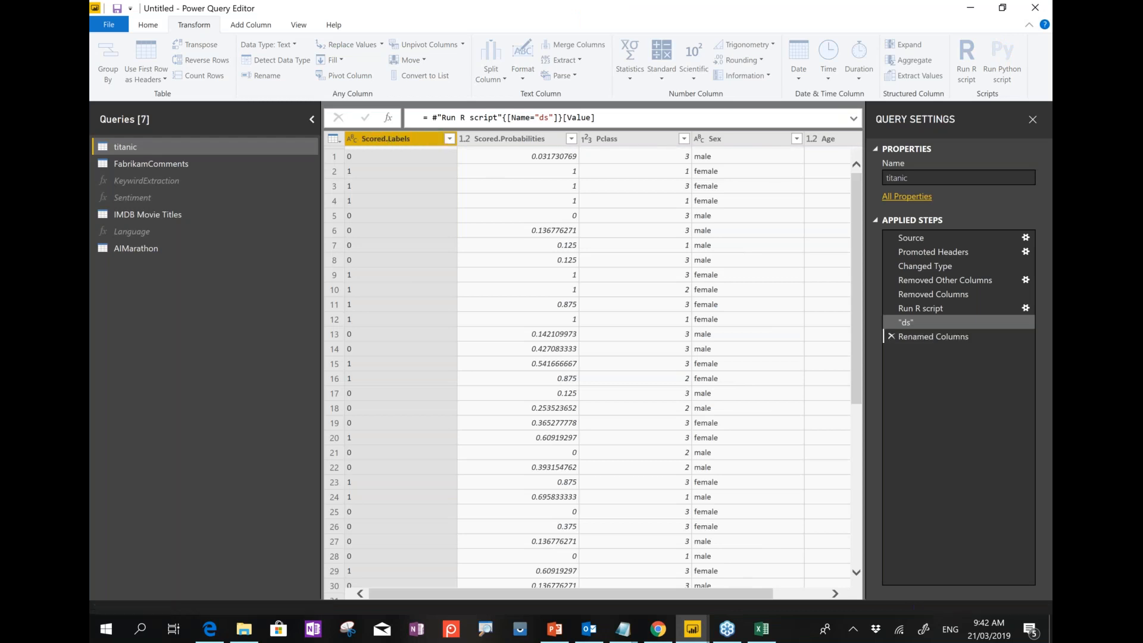
pyautogui.doubleClick(503, 143)
pyautogui.write('P')
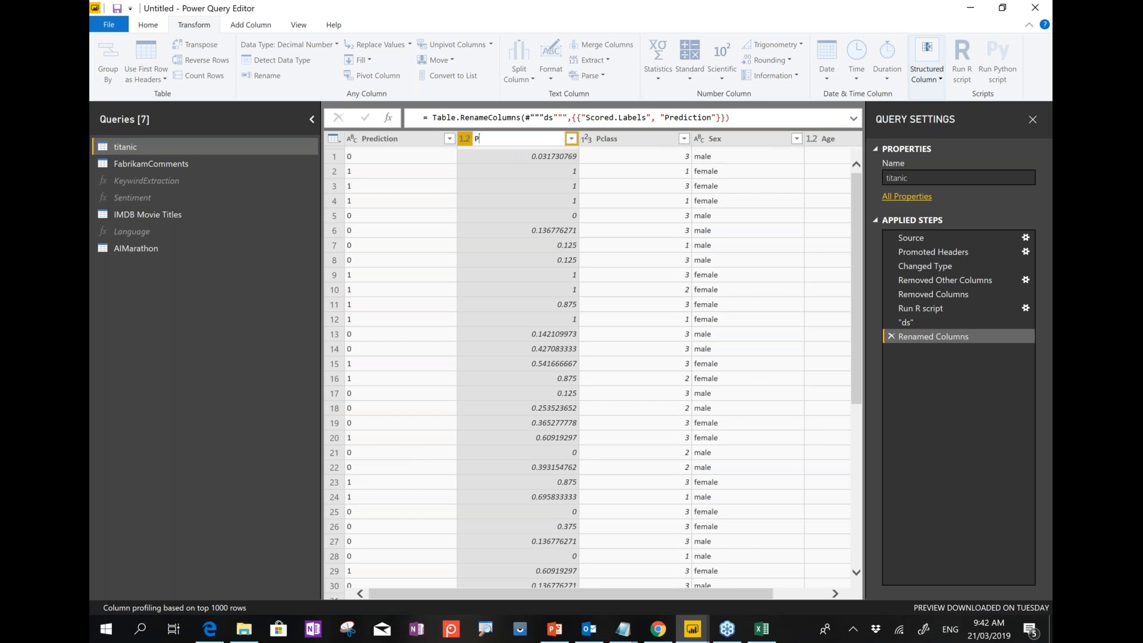
pyautogui.write('robability')
pyautogui.press('Return')
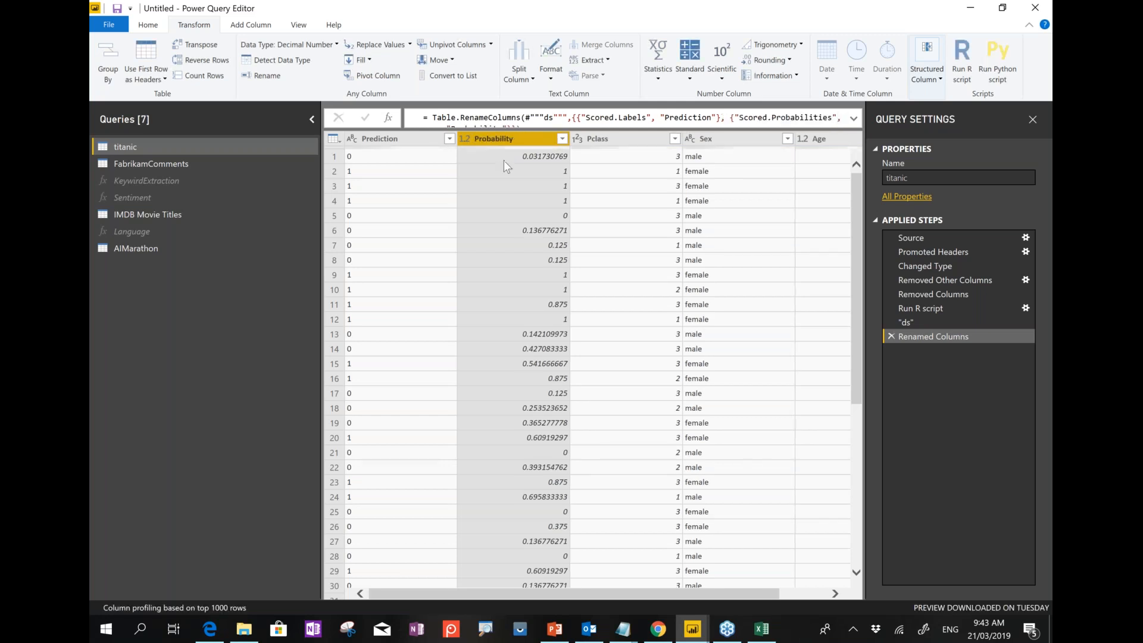
# Inspect the first passenger's Prediction, Probability, Pclass and Age values.
pyautogui.click(429, 159)
pyautogui.moveTo(673, 508); pyautogui.dragTo(787, 497)
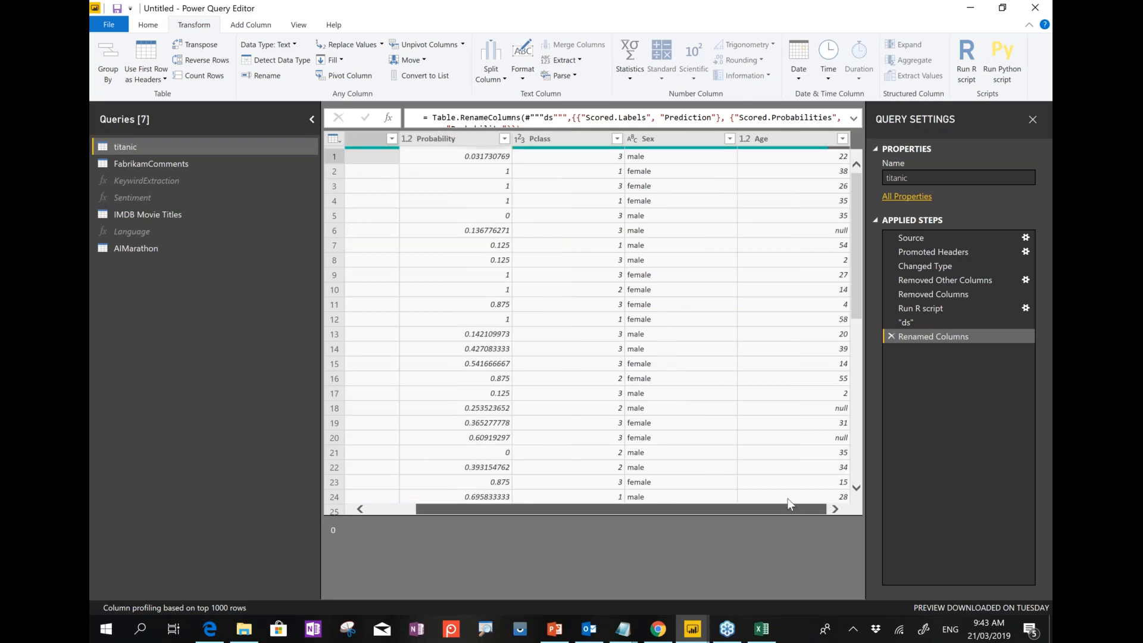
pyautogui.click(614, 159)
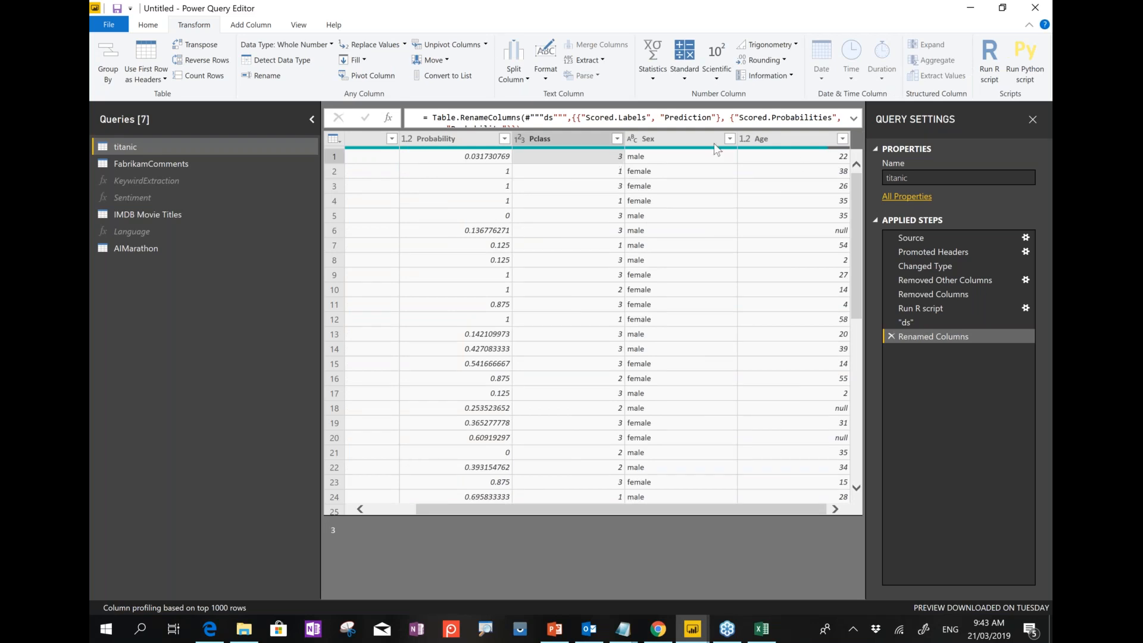
pyautogui.click(799, 159)
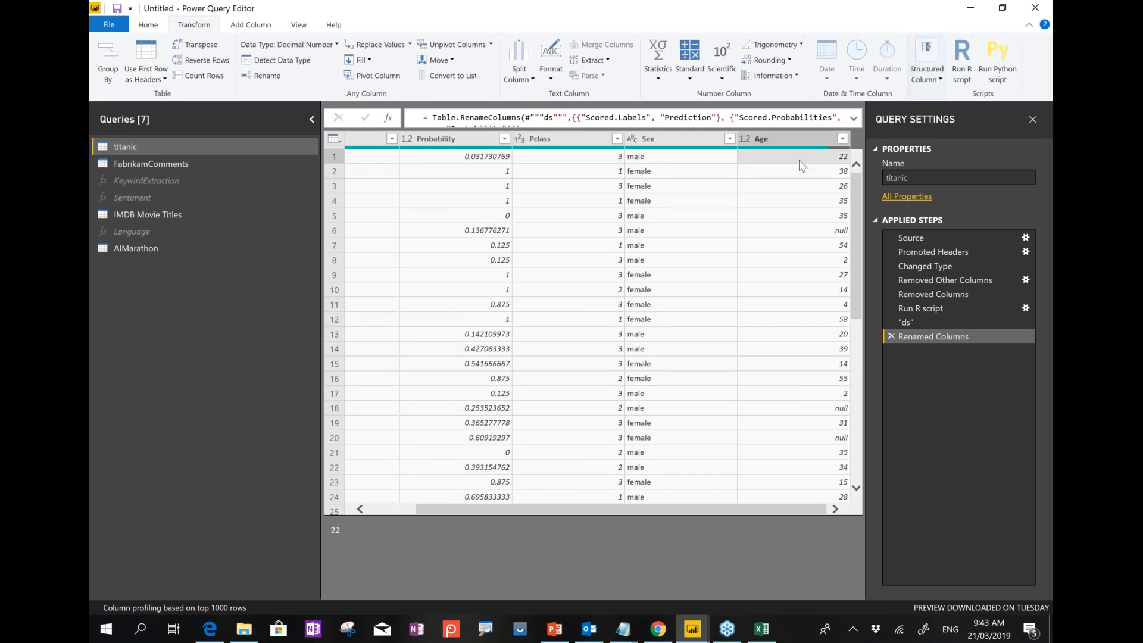
pyautogui.click(485, 160)
pyautogui.moveTo(485, 506); pyautogui.dragTo(438, 506)
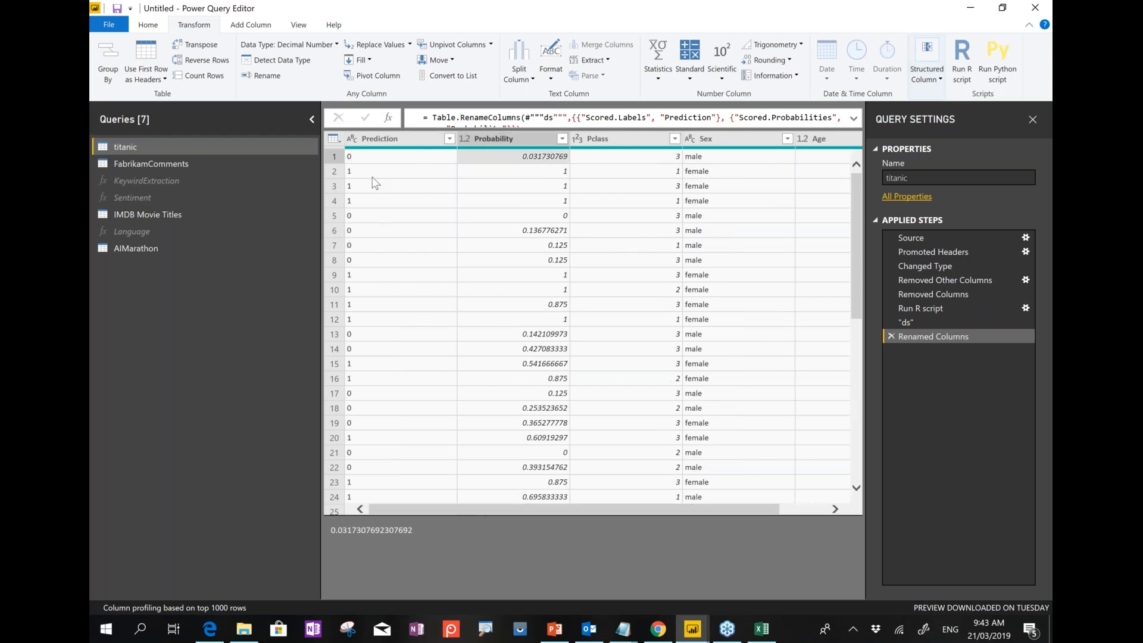
pyautogui.click(379, 158)
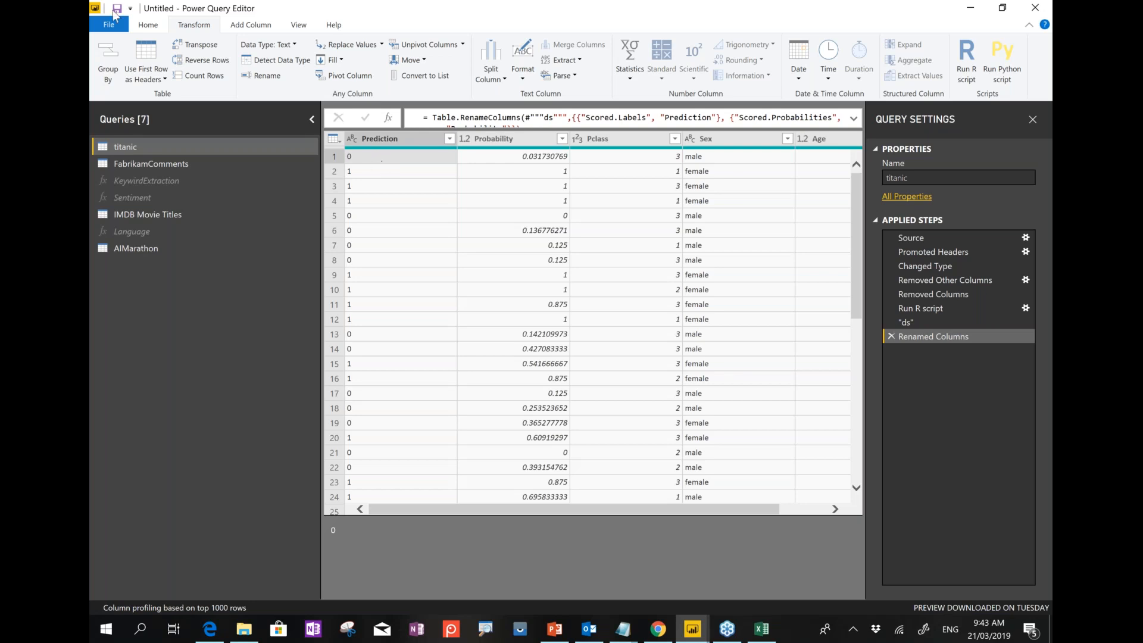
pyautogui.click(148, 25)
# Close & Apply the query changes, then switch past Power BI back to the slideshow.
pyautogui.click(118, 79)
pyautogui.click(122, 94)
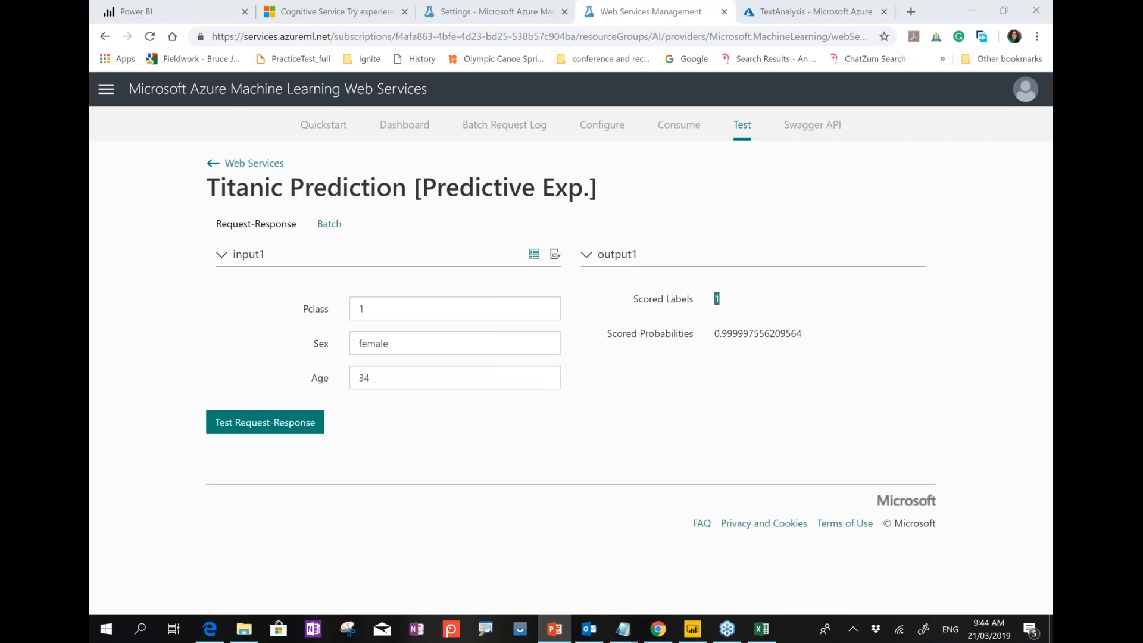
pyautogui.hotkey('alt', 'Tab')
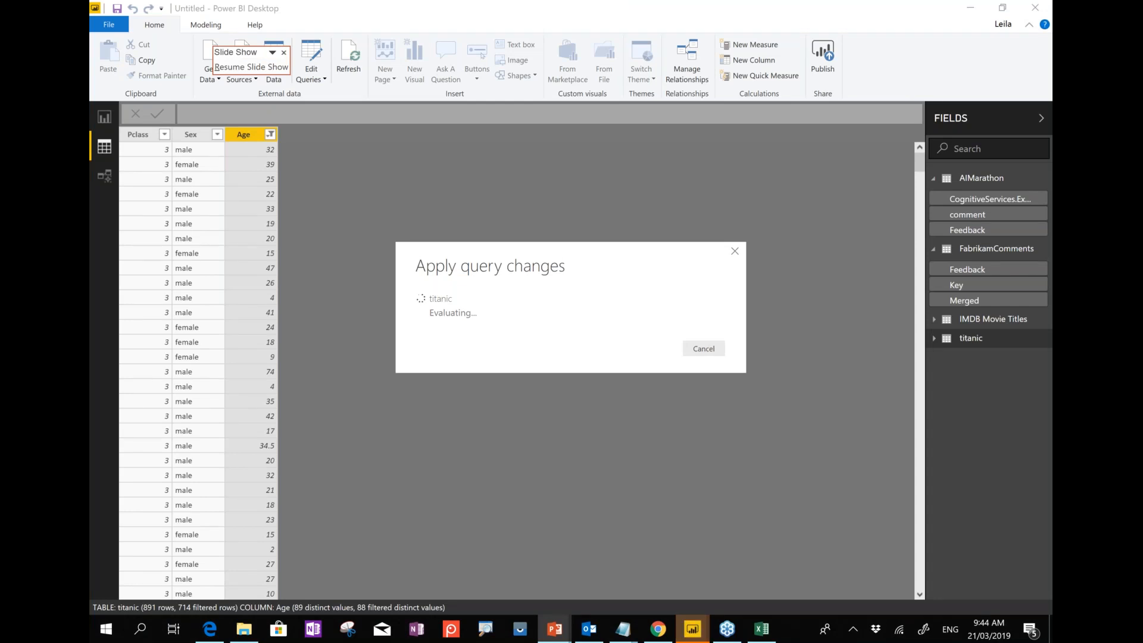
pyautogui.hotkey('alt', 'Tab')
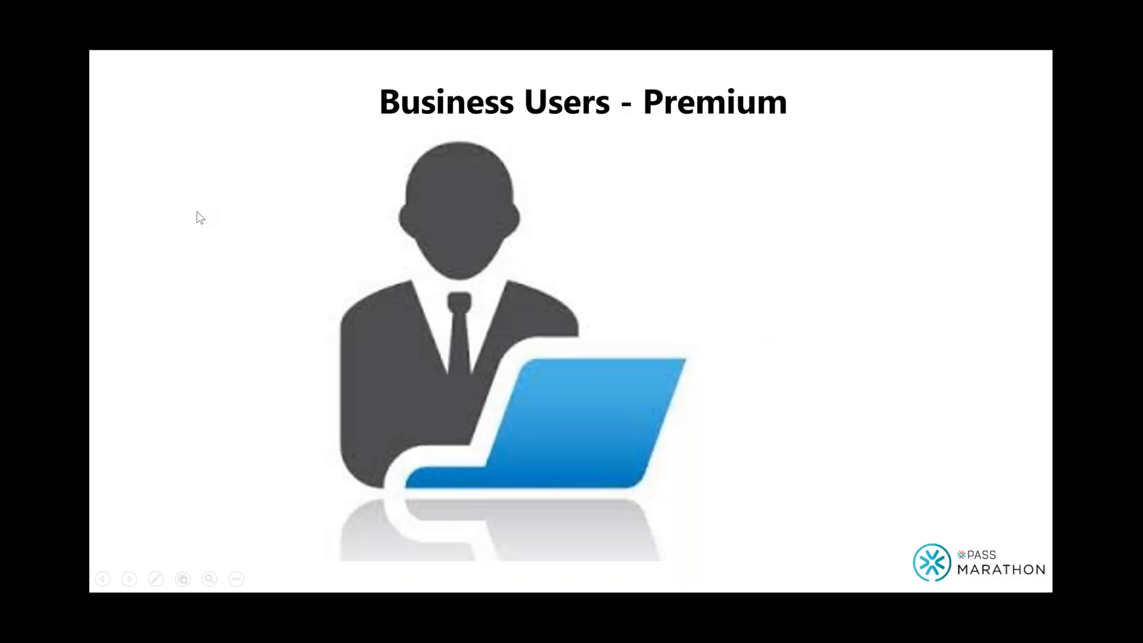
# Advance the slideshow through the AzureML R code slide to the Power BI and Azure ML slide.
pyautogui.press('Right')
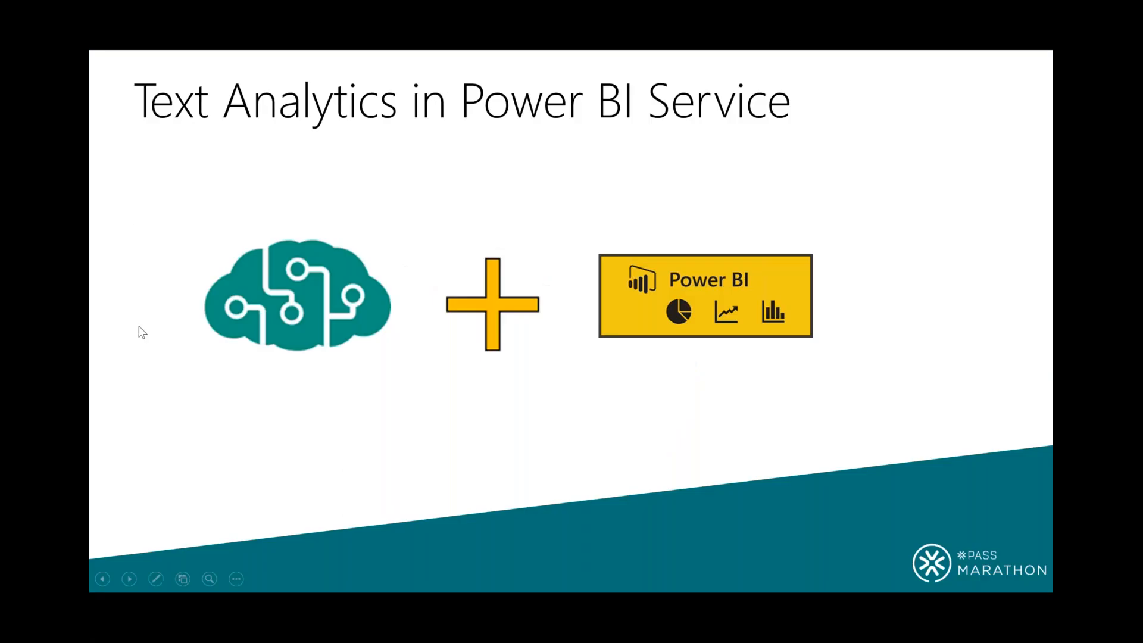
pyautogui.press('Right')
pyautogui.press('Right')
pyautogui.press('Right')
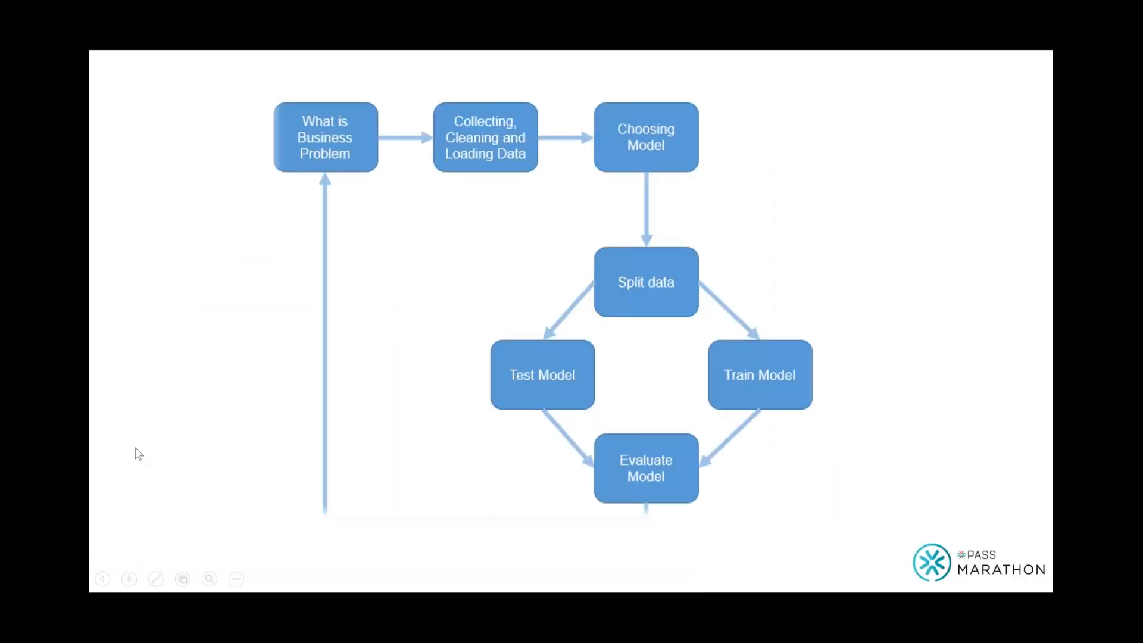
pyautogui.press('Right')
pyautogui.press('Right')
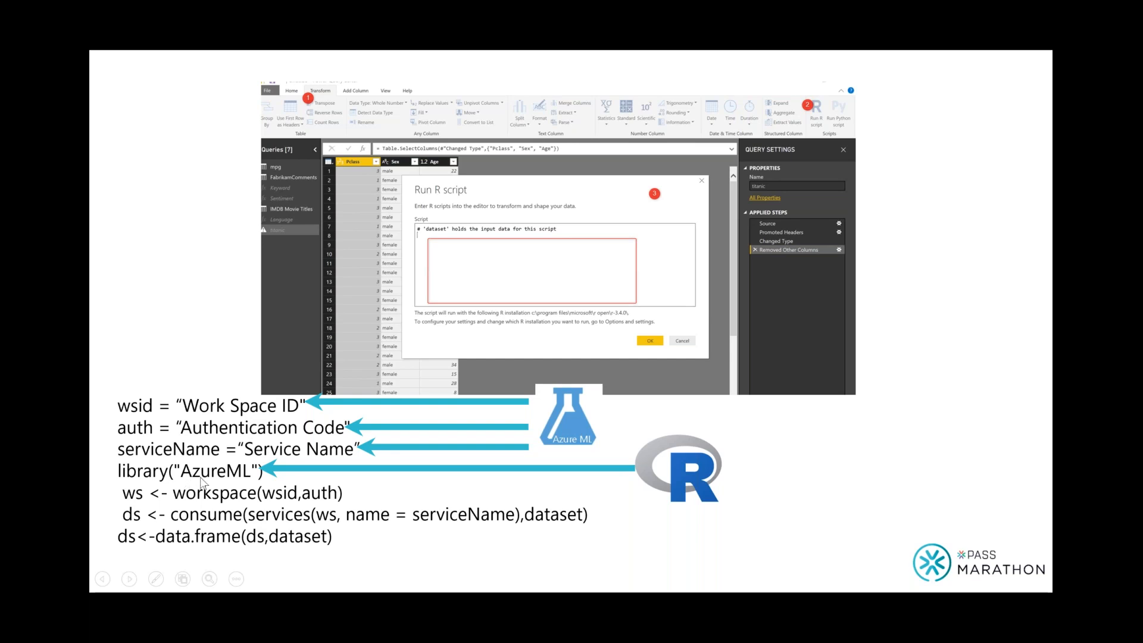
pyautogui.click(150, 286)
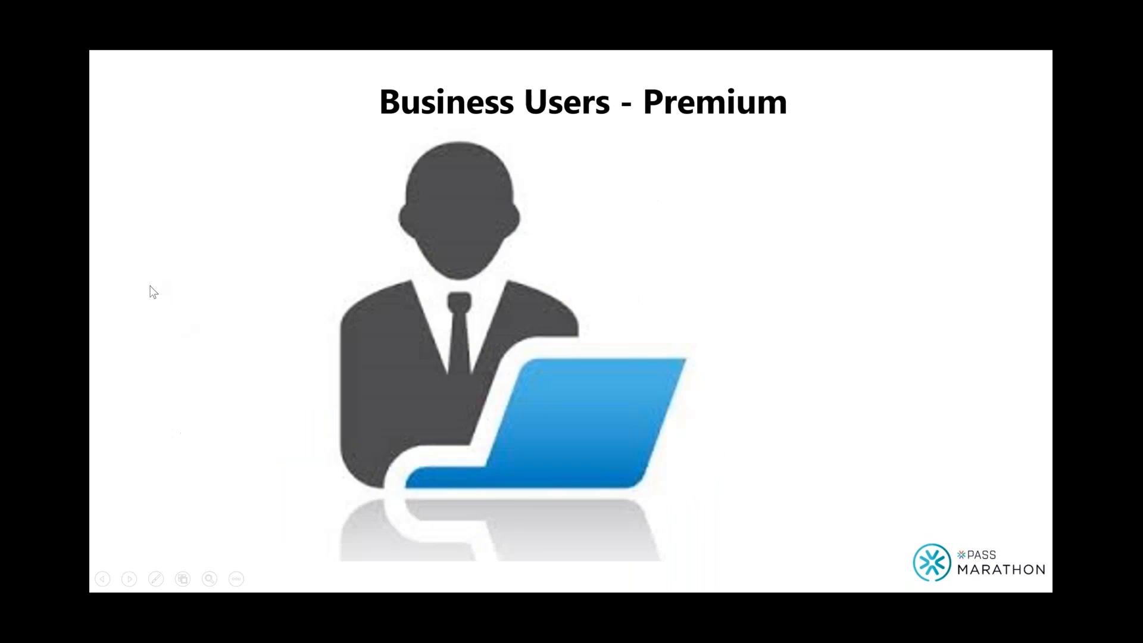
pyautogui.click(153, 290)
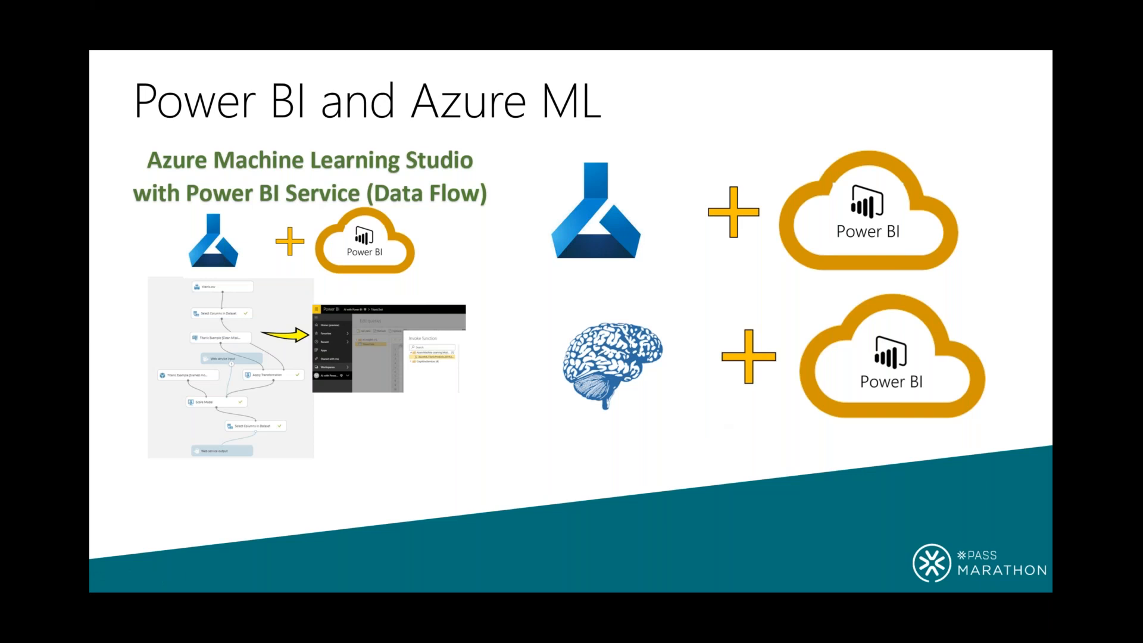
# Leave the slideshow and bring up the Power BI workspace's Dataflows list in the browser.
pyautogui.hotkey('alt', 'Tab')
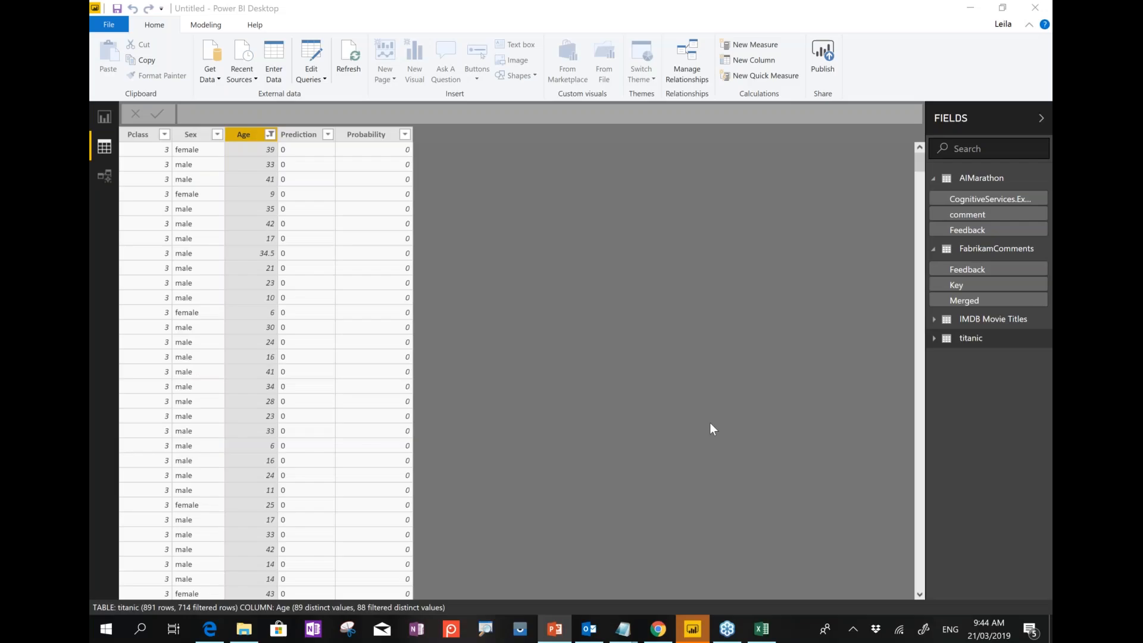
pyautogui.click(217, 635)
pyautogui.click(657, 630)
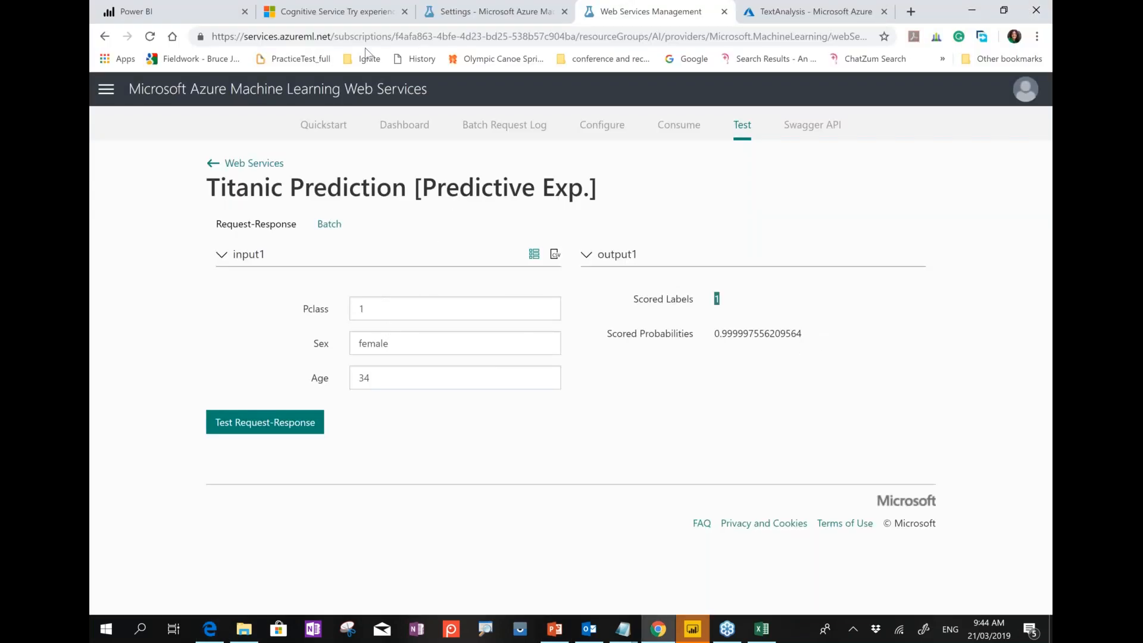
pyautogui.click(154, 22)
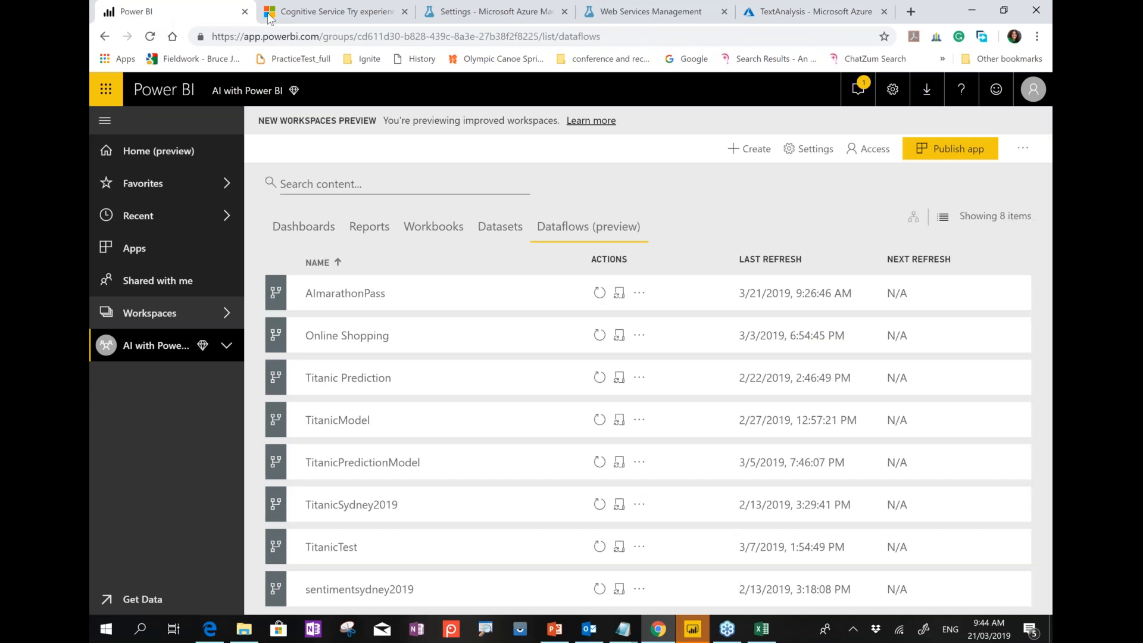
# Create a new dataflow with a Text/CSV entity pointing at the titanic.csv blob storage URL.
pyautogui.click(749, 149)
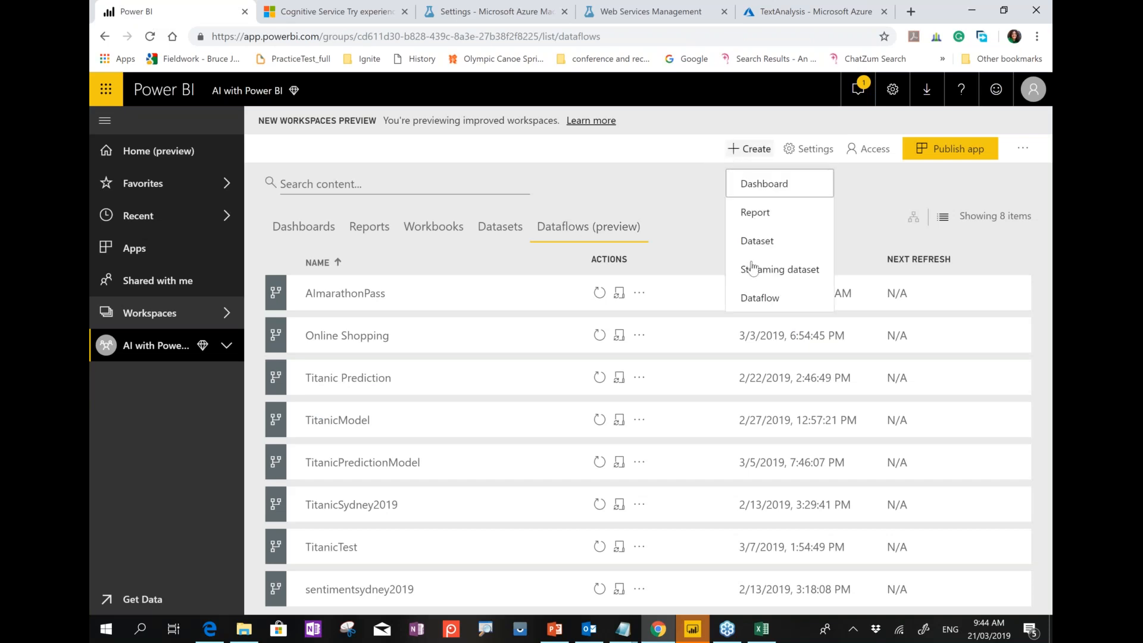
pyautogui.click(751, 298)
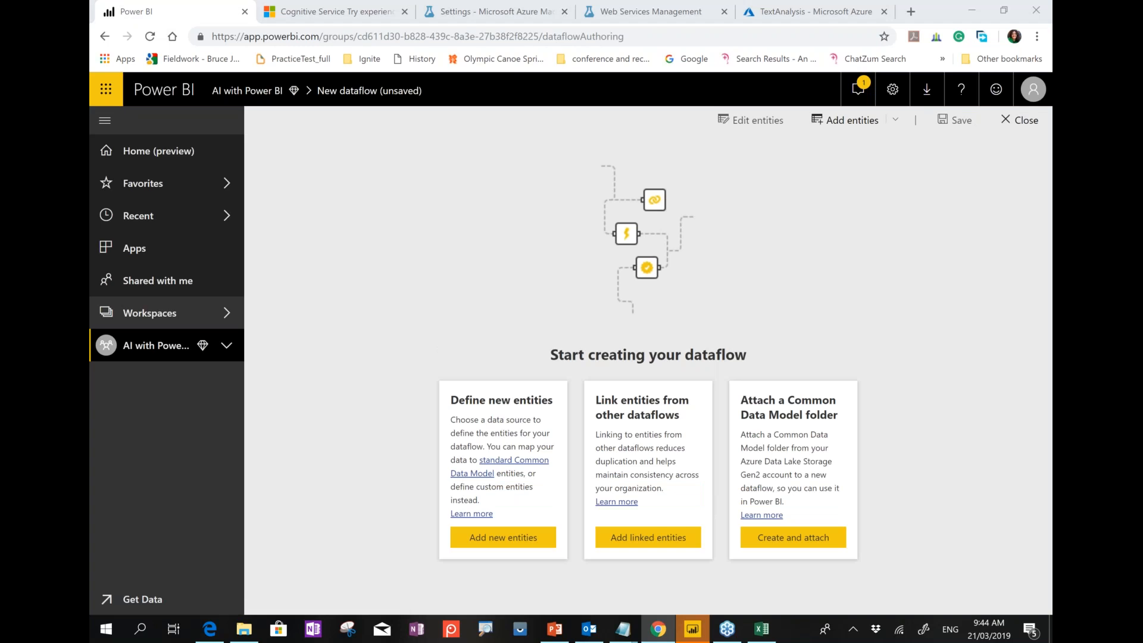
pyautogui.hotkey('alt', 'Tab')
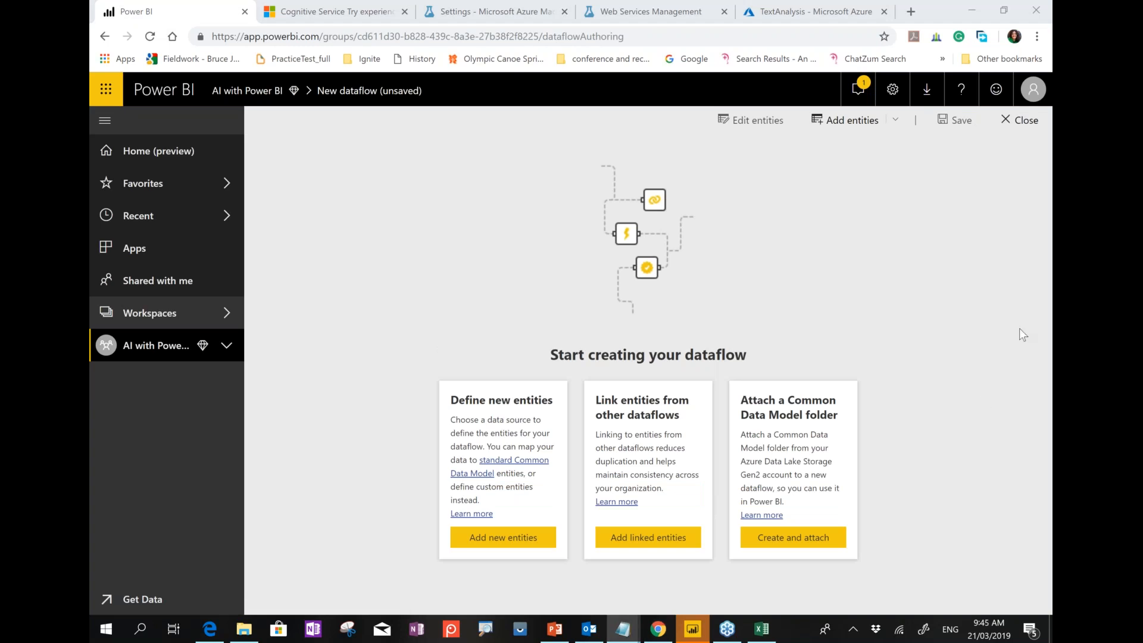
pyautogui.click(511, 546)
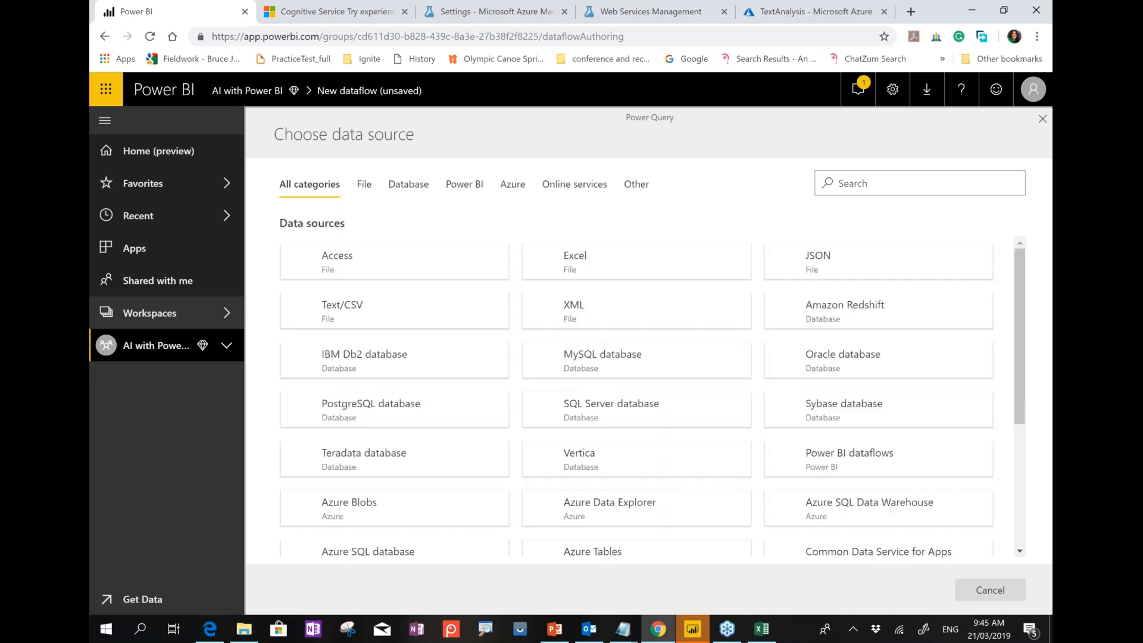
pyautogui.click(415, 319)
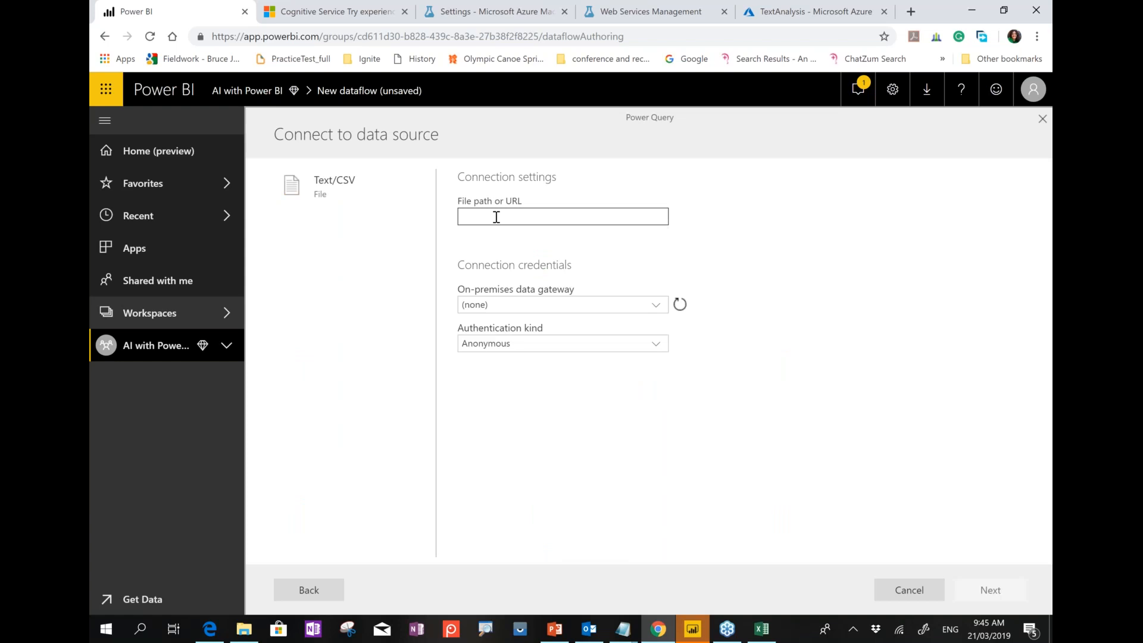
pyautogui.hotkey('ctrl', 'v')
pyautogui.click(991, 597)
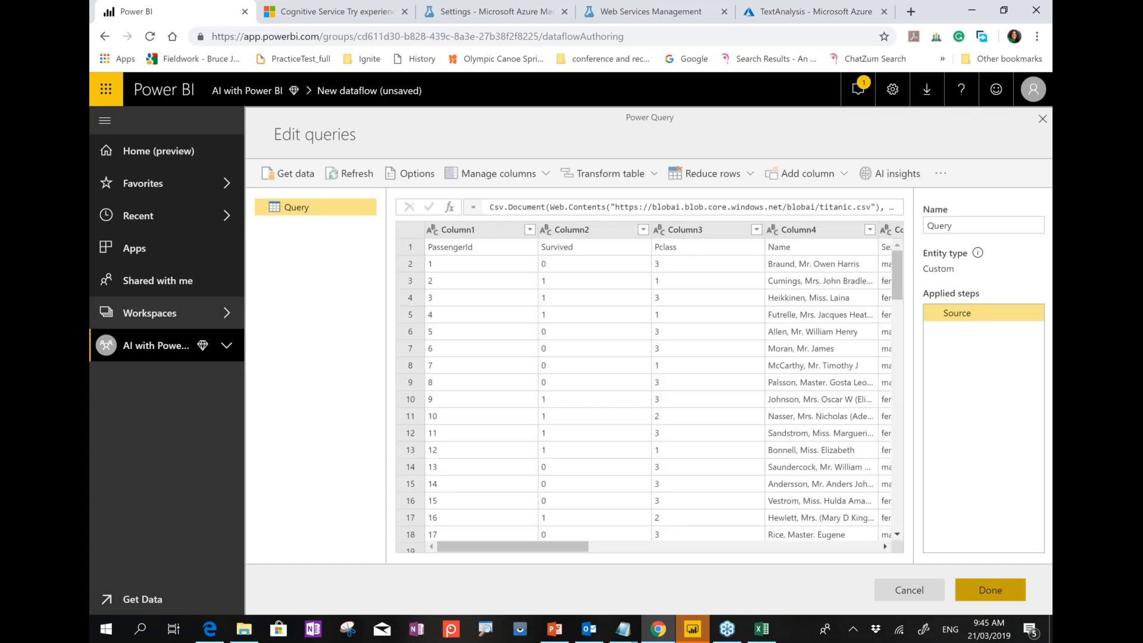
# Promote the first row to headers and keep only the Survived, Pclass, Age and Sex columns.
pyautogui.click(642, 189)
pyautogui.click(636, 207)
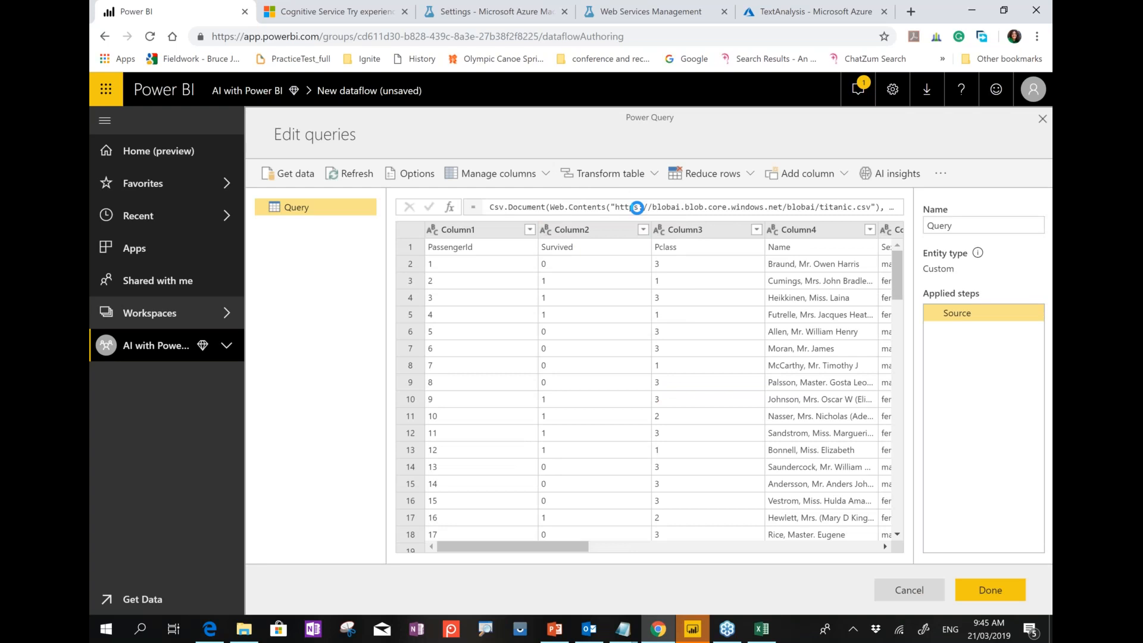
pyautogui.click(691, 233)
pyautogui.click(601, 232)
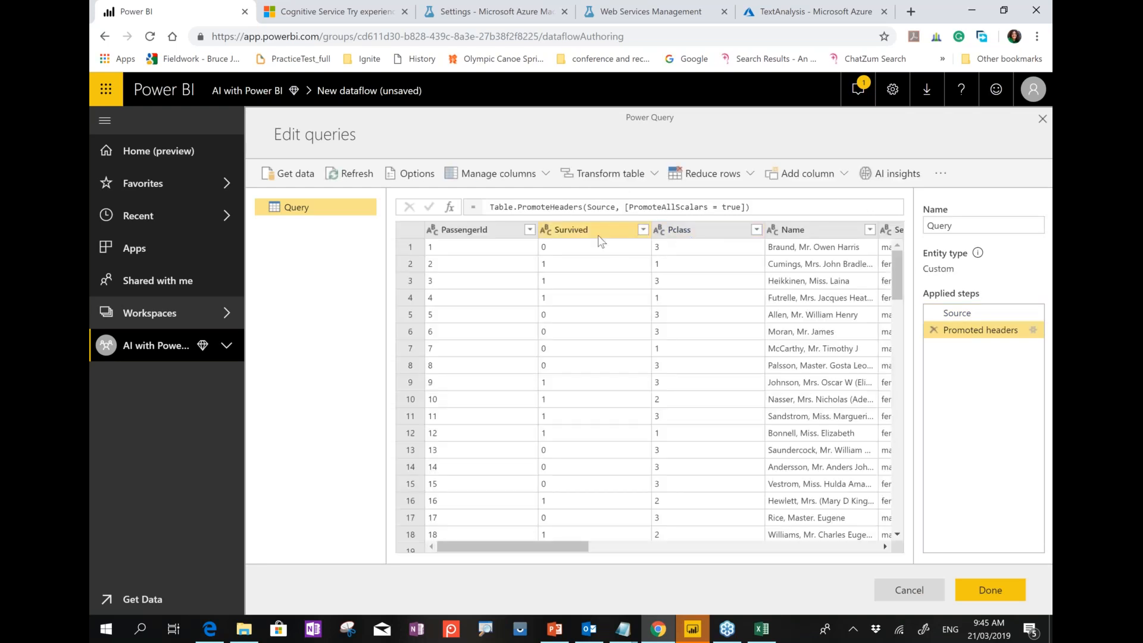
pyautogui.click(567, 232)
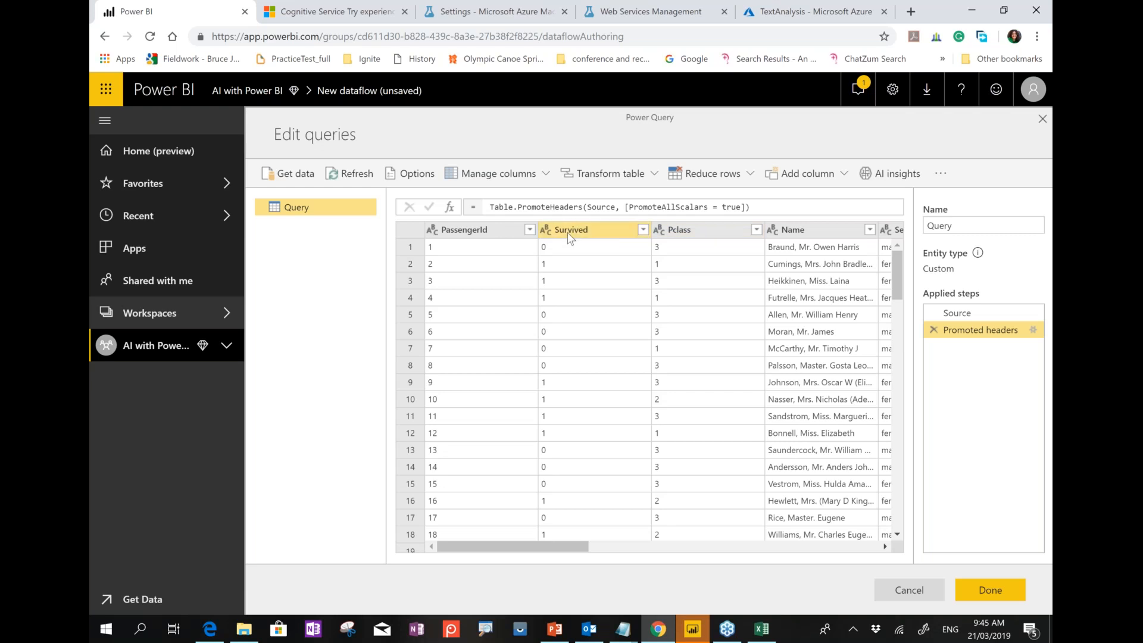
pyautogui.keyDown('ctrl'); pyautogui.click(674, 232); pyautogui.keyUp('ctrl')
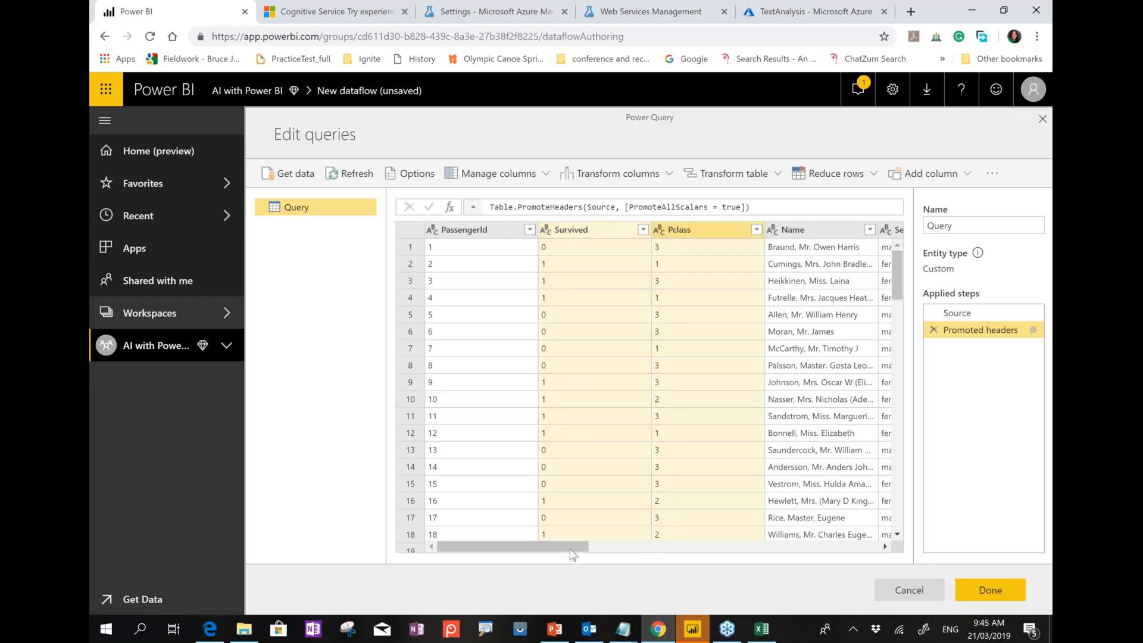
pyautogui.moveTo(573, 541); pyautogui.dragTo(680, 539)
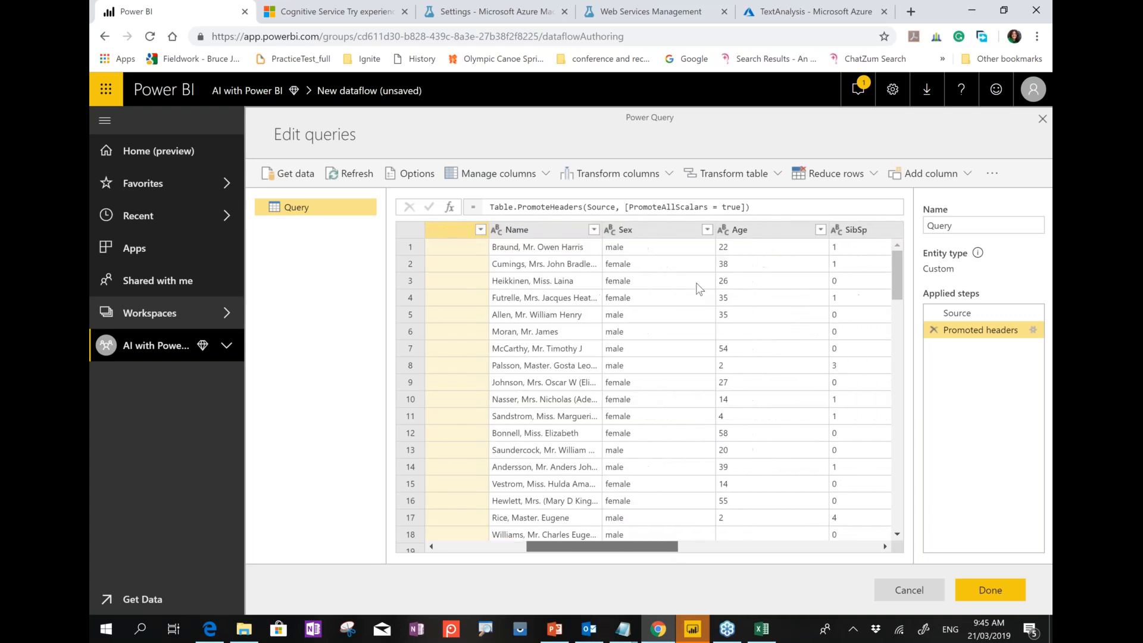
pyautogui.keyDown('ctrl'); pyautogui.click(698, 231); pyautogui.keyUp('ctrl')
pyautogui.keyDown('ctrl'); pyautogui.click(604, 234); pyautogui.keyUp('ctrl')
pyautogui.rightClick(604, 233)
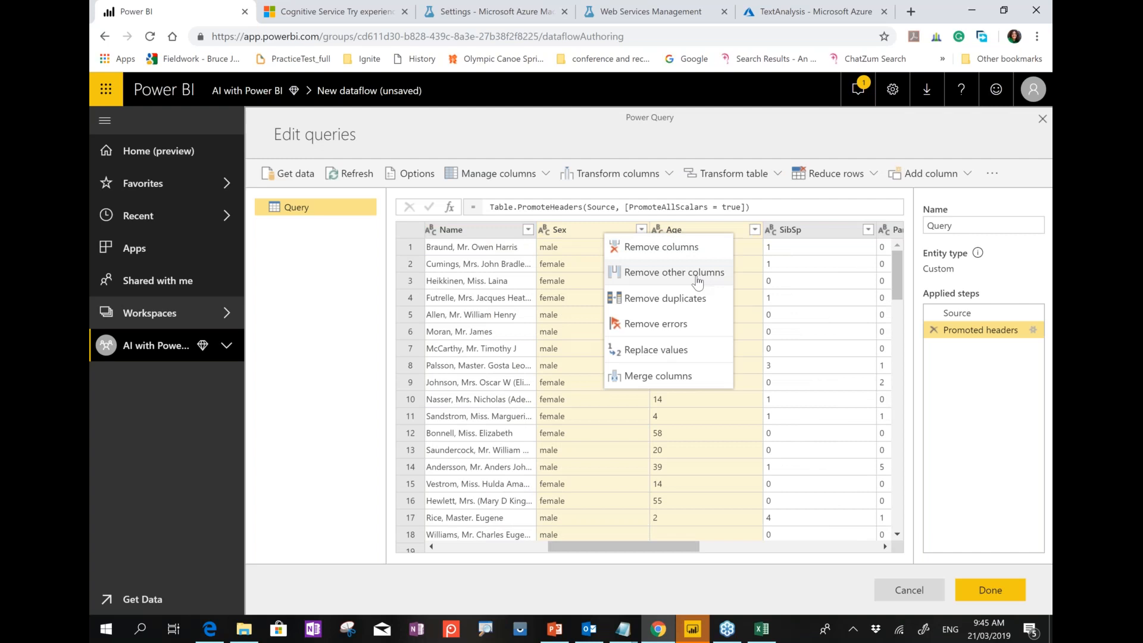
pyautogui.click(657, 266)
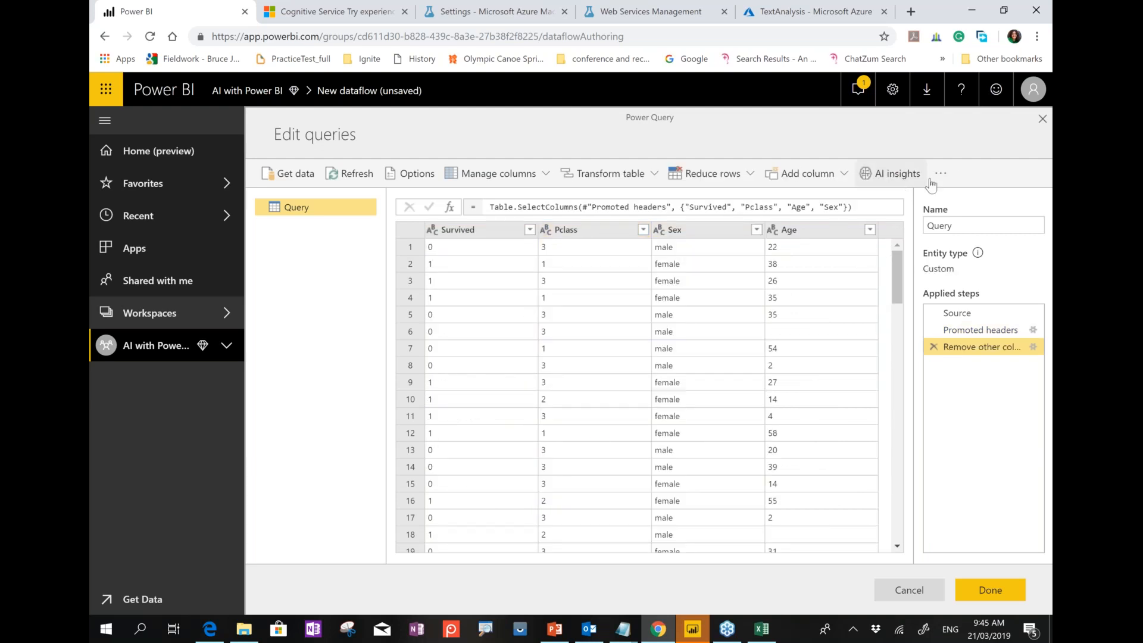
# Rename the query to 'Titanic'.
pyautogui.click(953, 229)
pyautogui.doubleClick(954, 229)
pyautogui.write('Titanic')
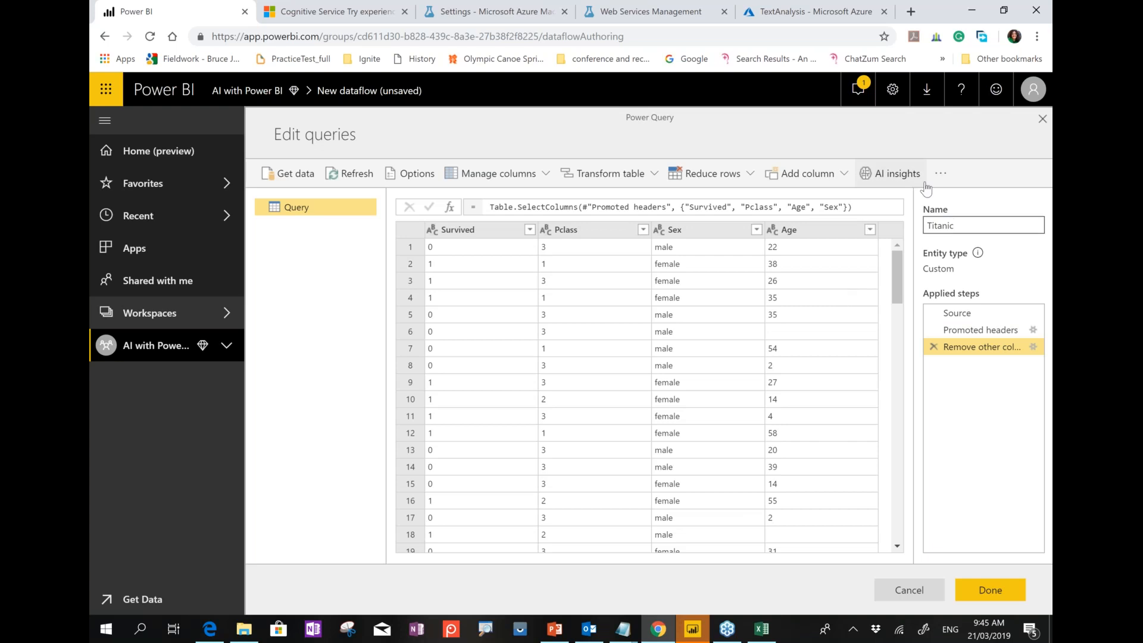
pyautogui.click(494, 11)
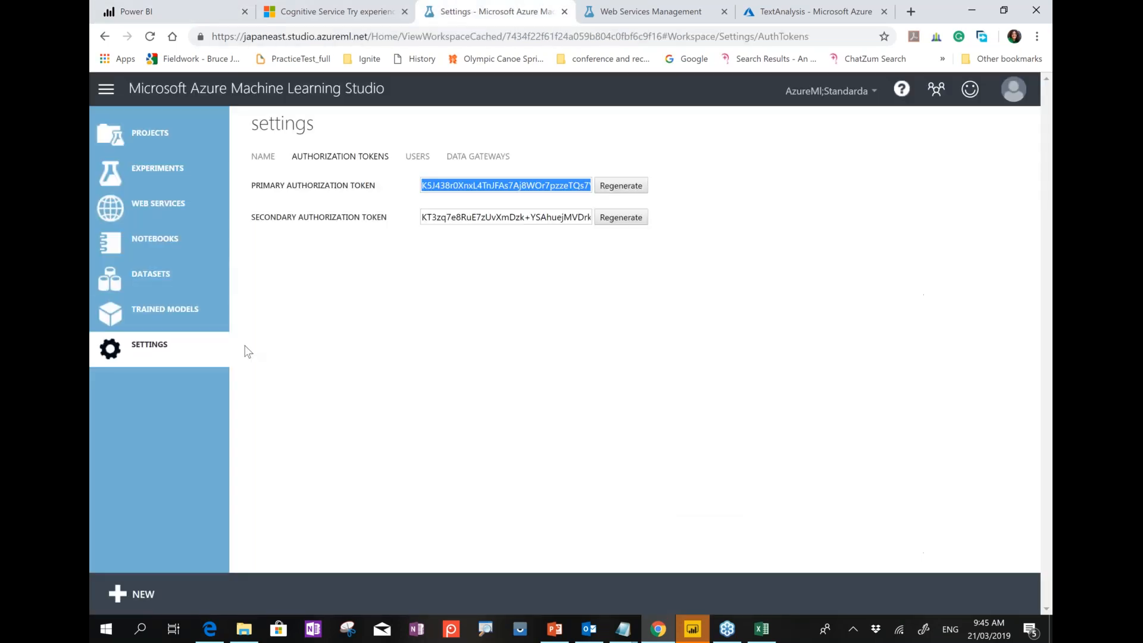
# Review the ML Studio experiments list and the workspace's Japan East region and name.
pyautogui.click(613, 9)
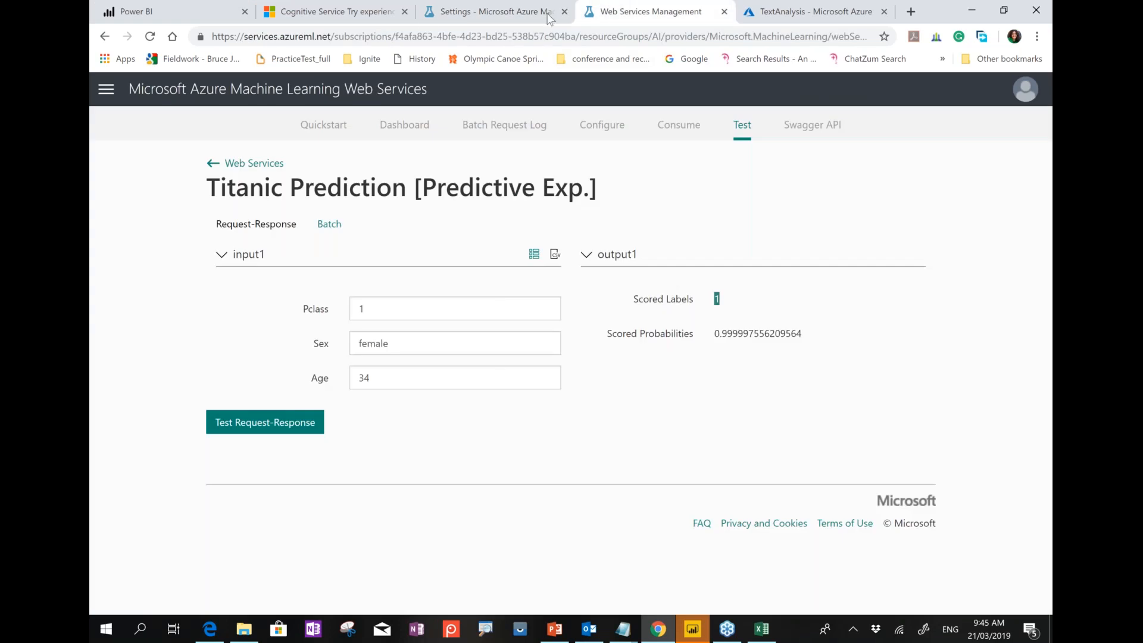
pyautogui.click(530, 13)
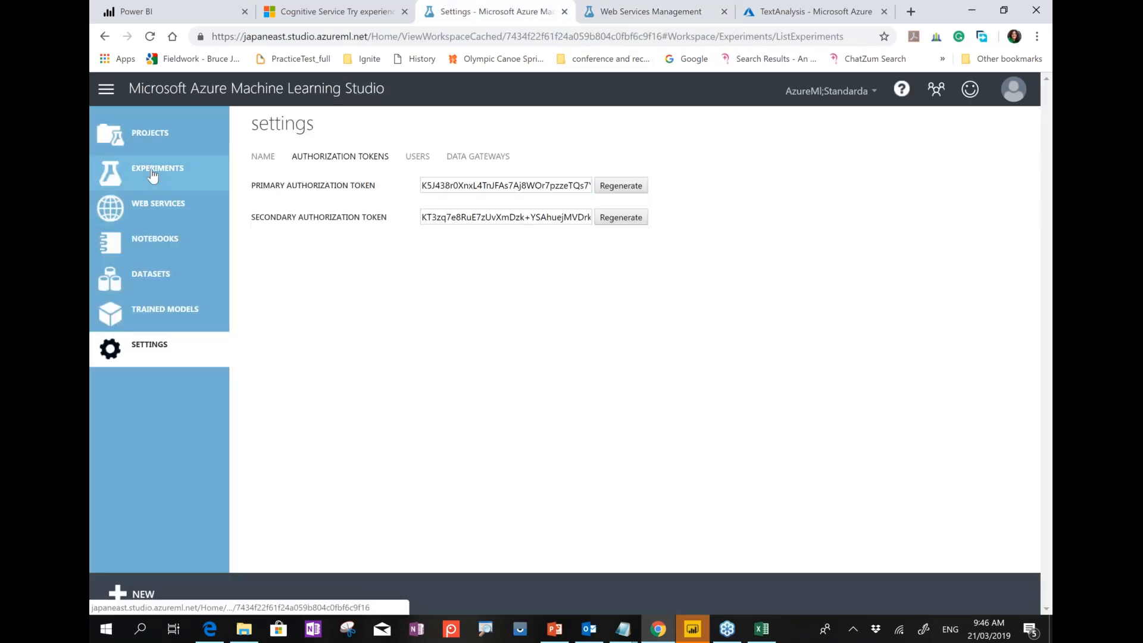
pyautogui.click(153, 173)
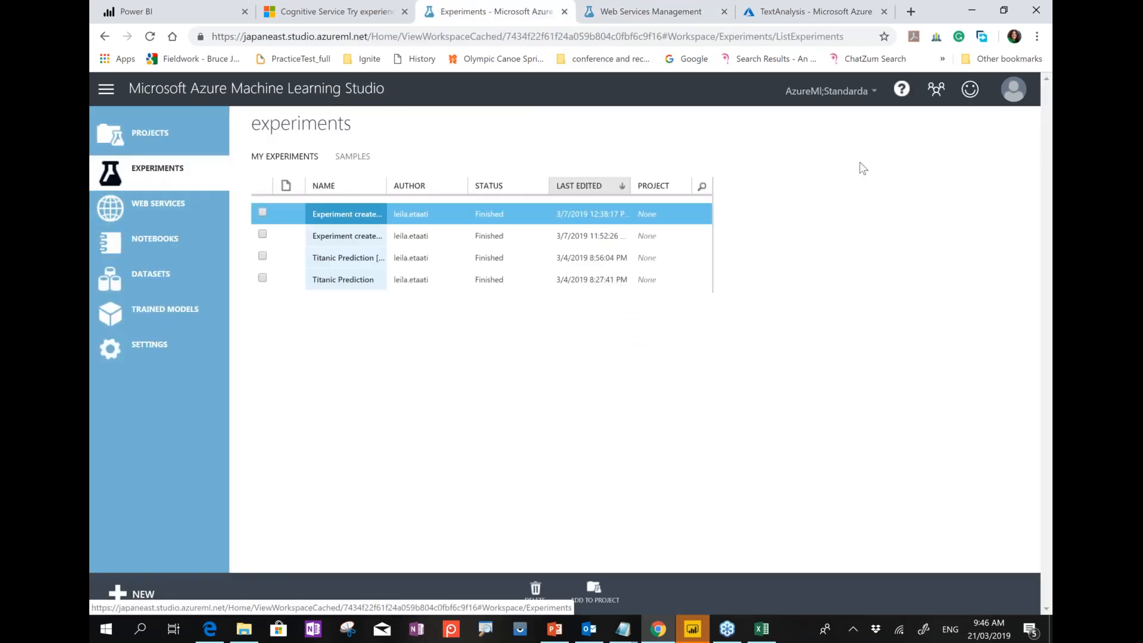
pyautogui.click(843, 107)
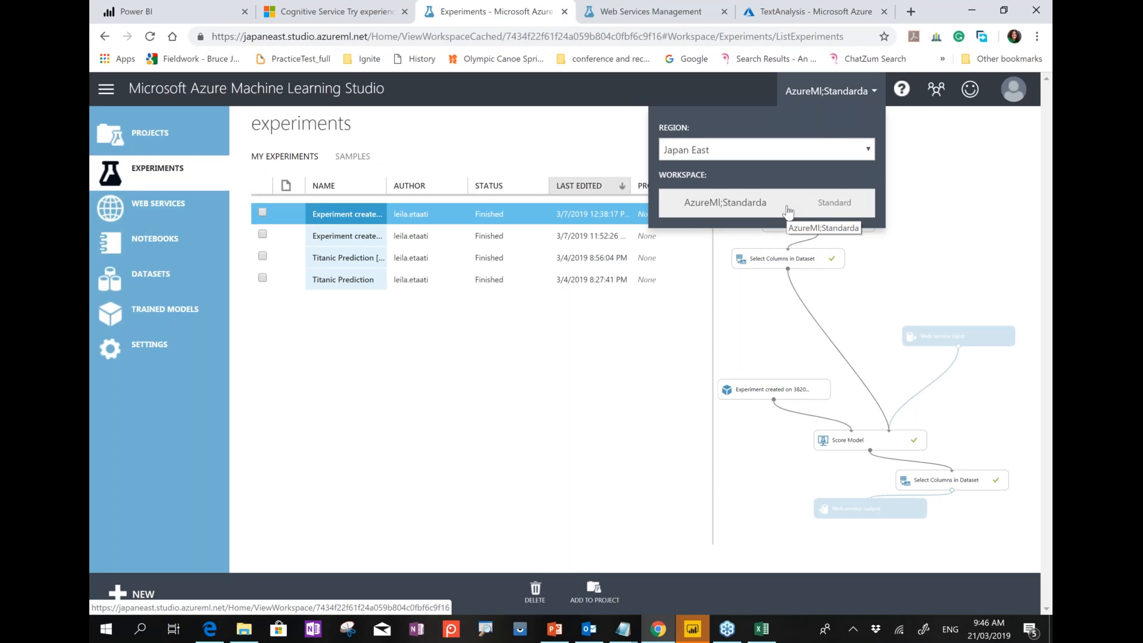
# Glance at the web service test page and TextAnalysis resource, then return to the Titanic query.
pyautogui.click(179, 6)
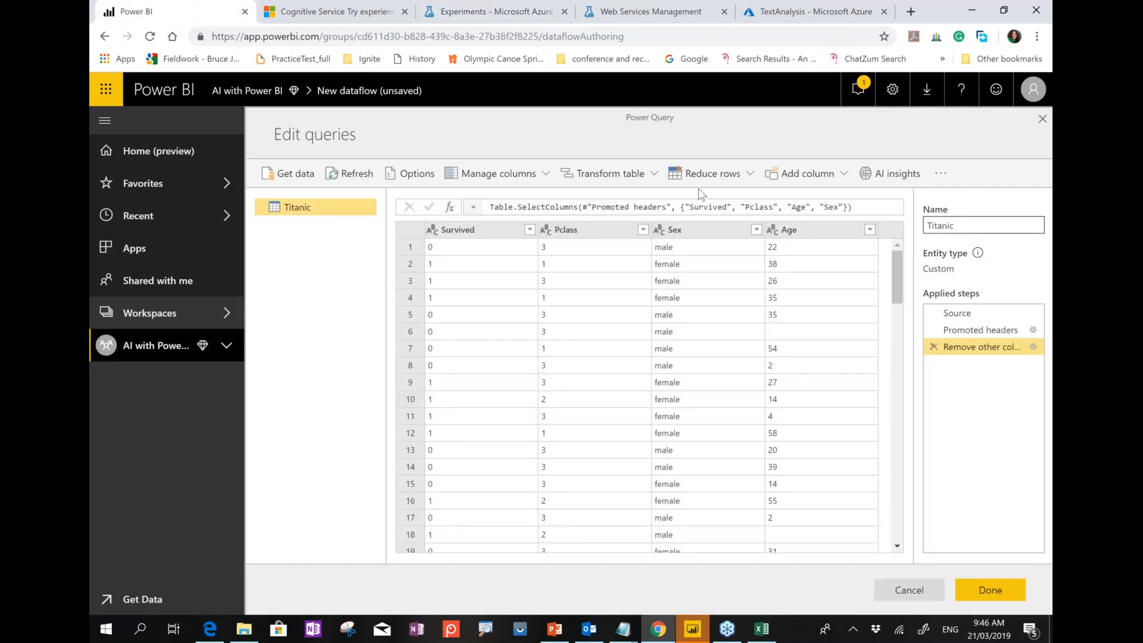
pyautogui.click(649, 11)
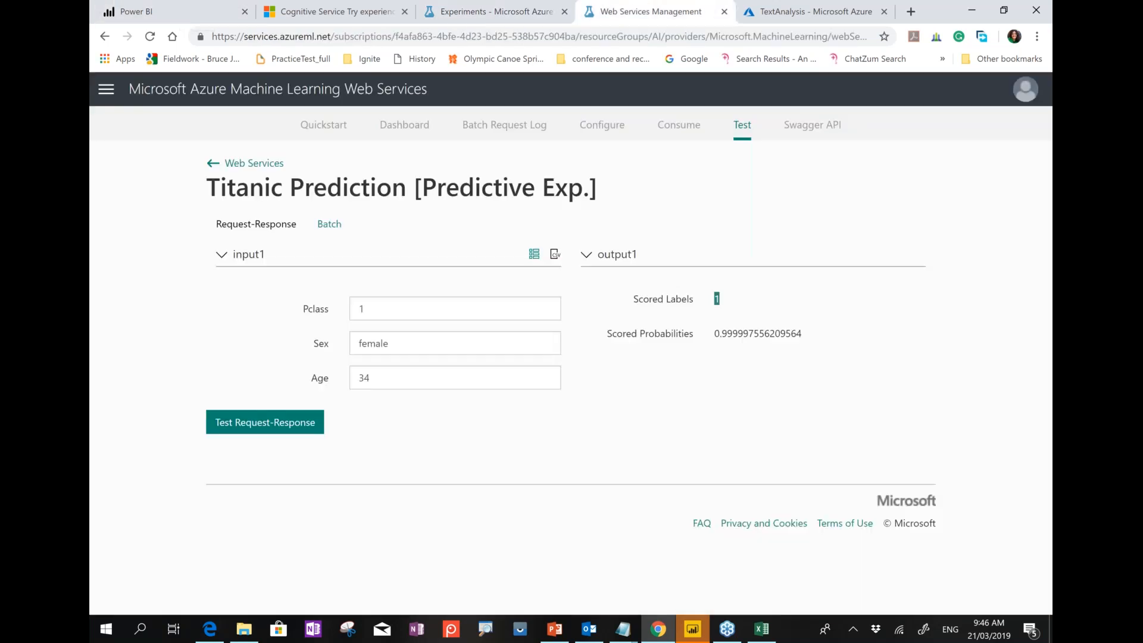
pyautogui.click(780, 13)
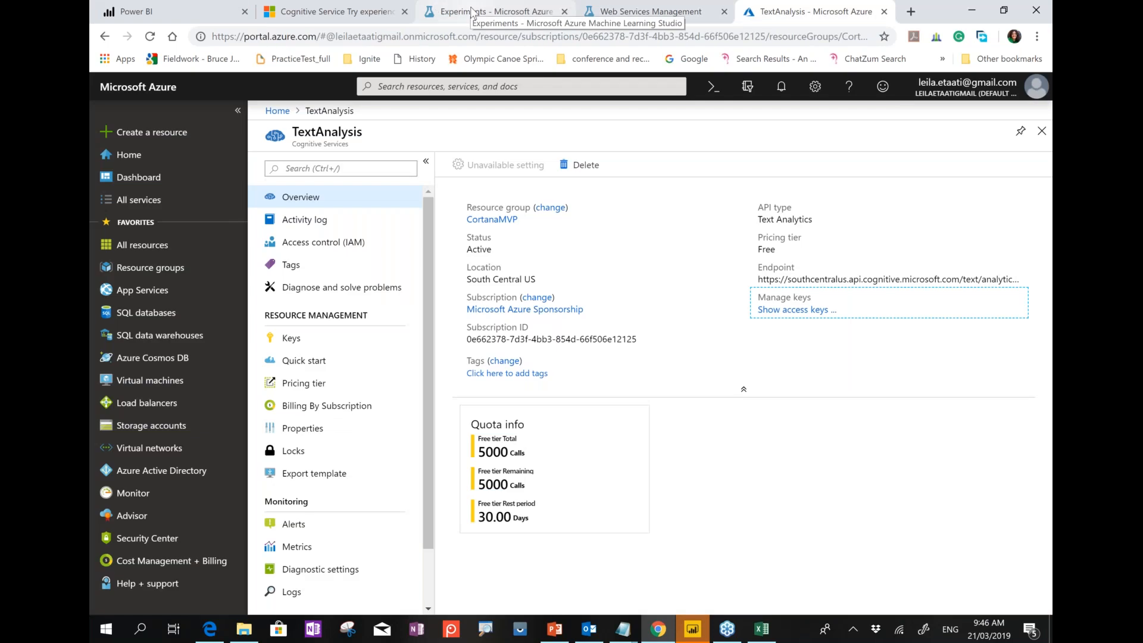
pyautogui.click(472, 12)
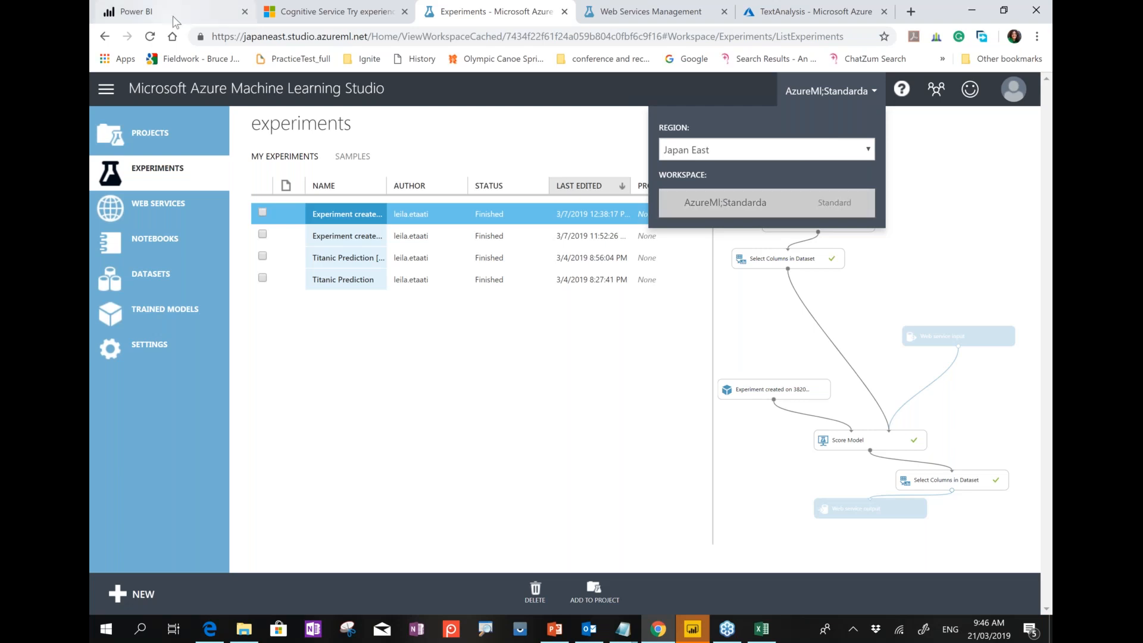
pyautogui.click(137, 11)
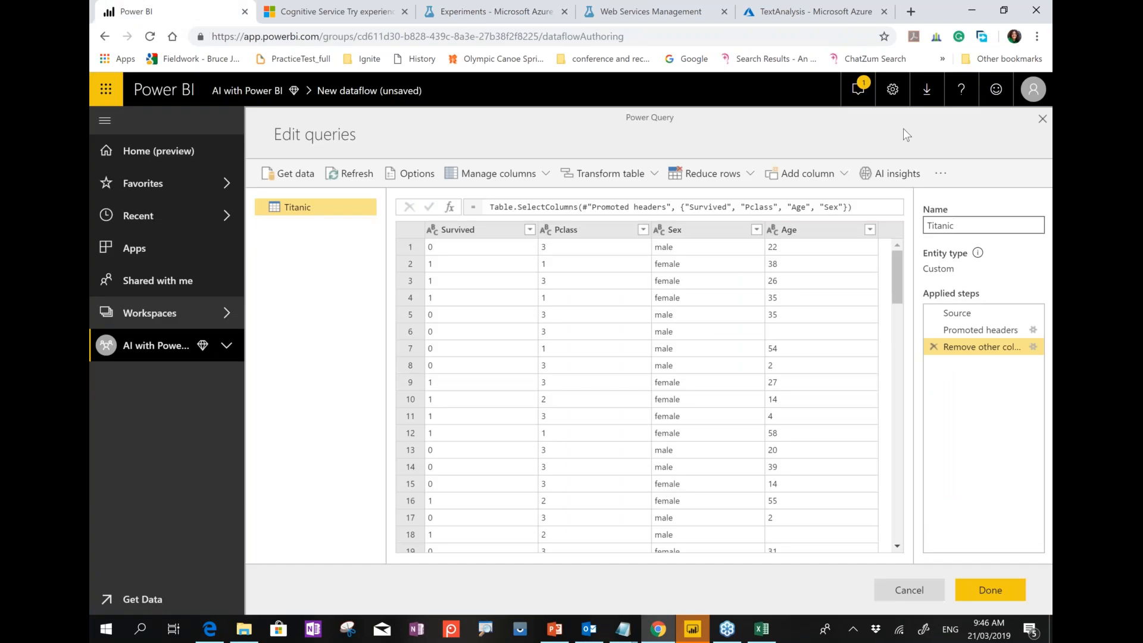
# Check AzureML.TitanicPrediction's Pclass, Sex and Age inputs against the Azure ML web services, then cancel.
pyautogui.click(876, 185)
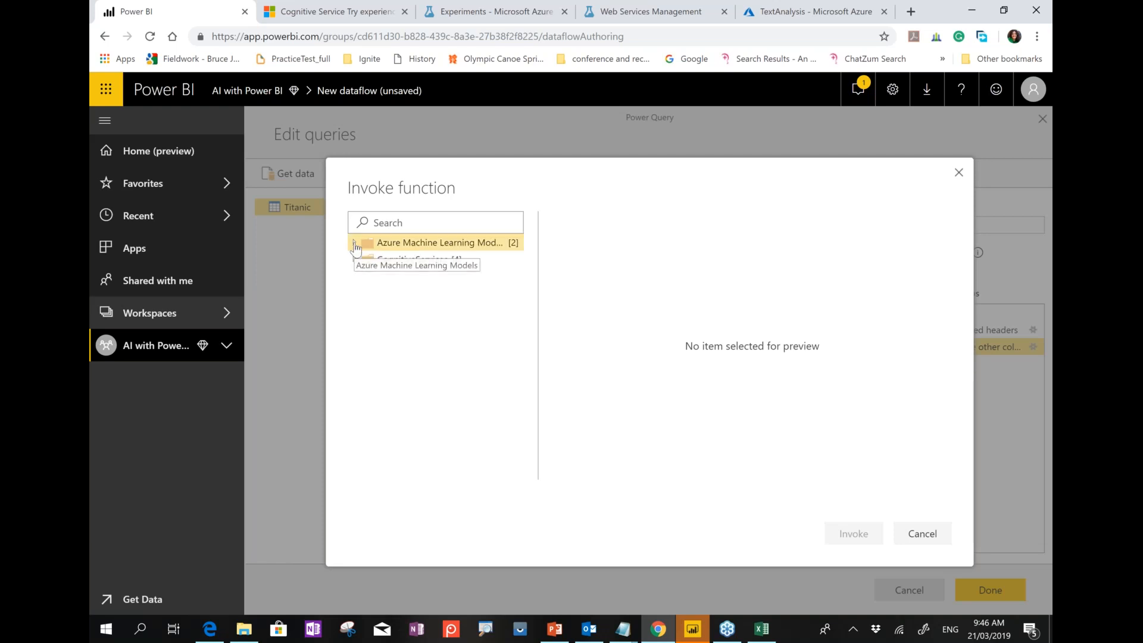
pyautogui.click(355, 244)
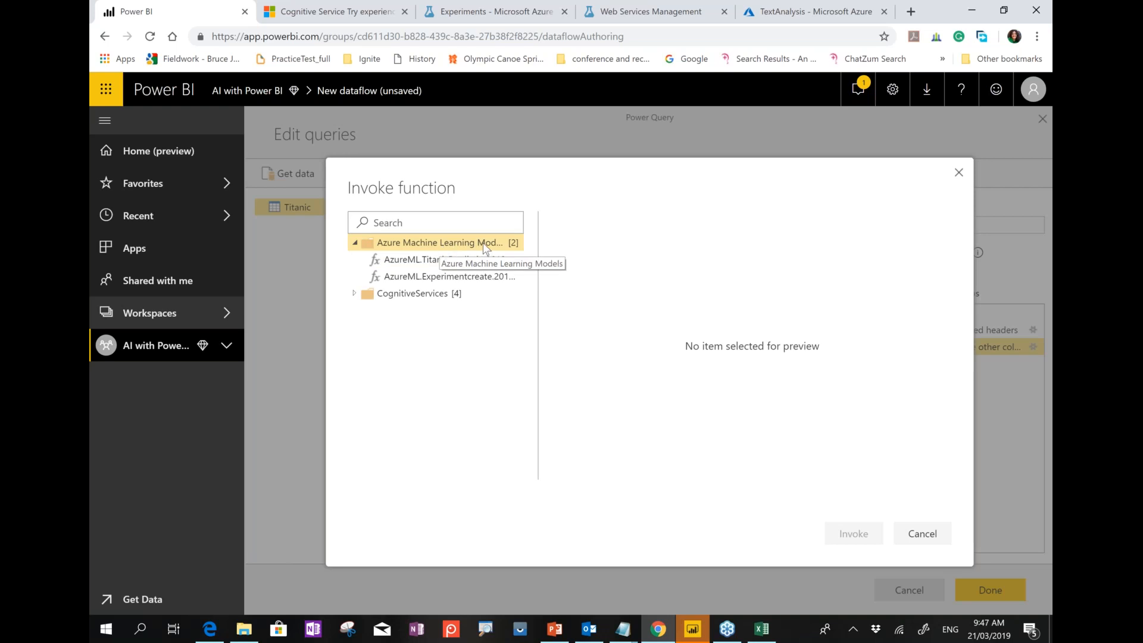
pyautogui.click(651, 11)
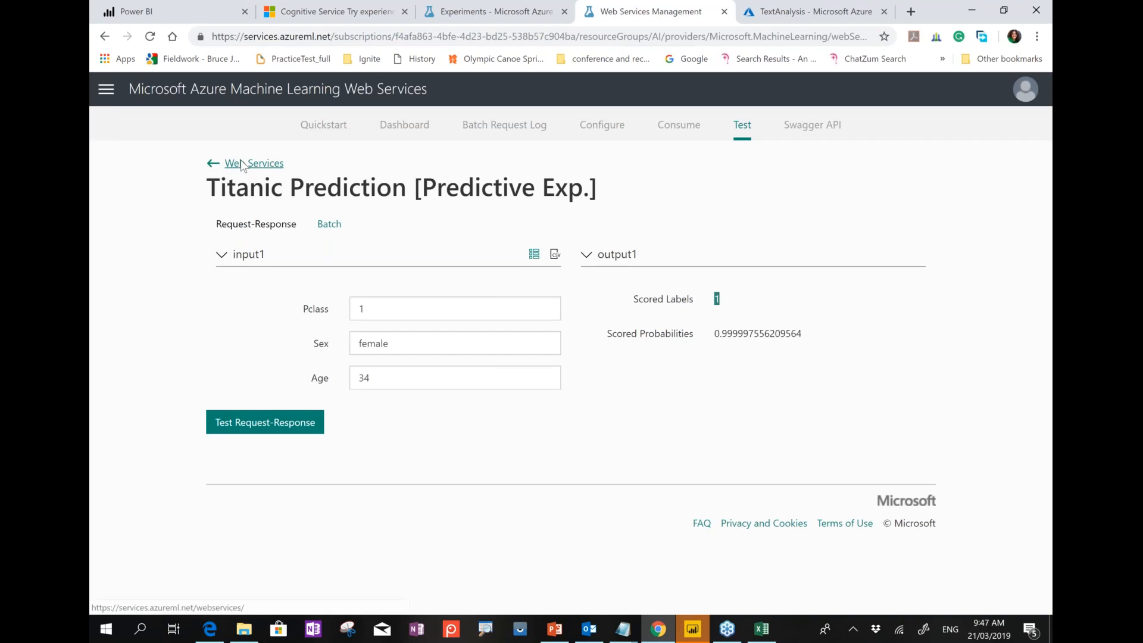
pyautogui.click(214, 163)
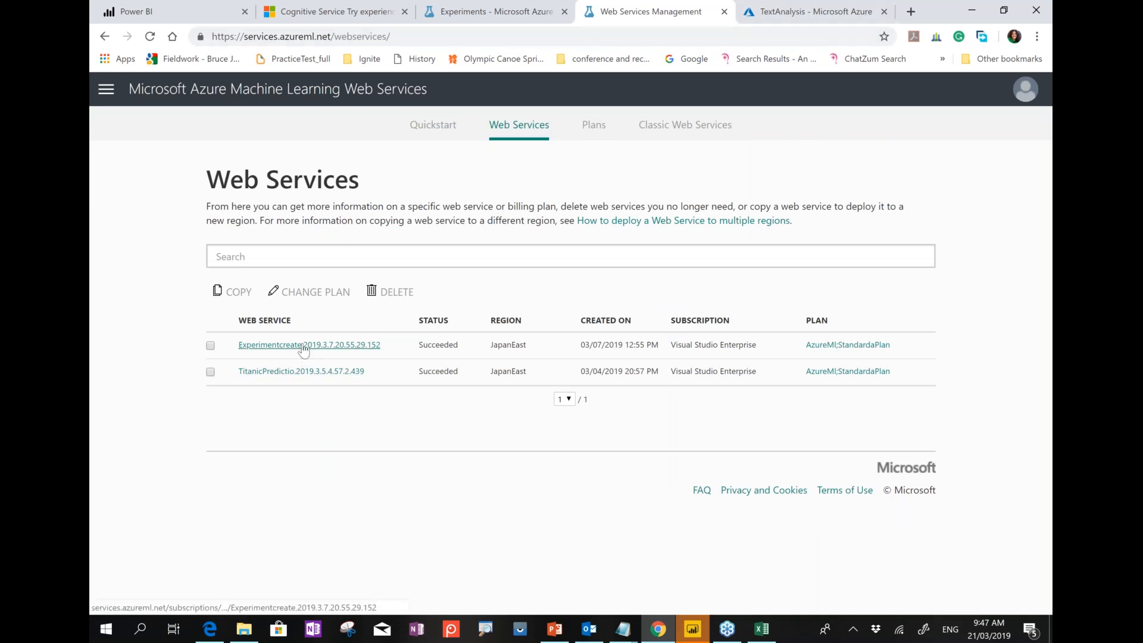
pyautogui.click(181, 8)
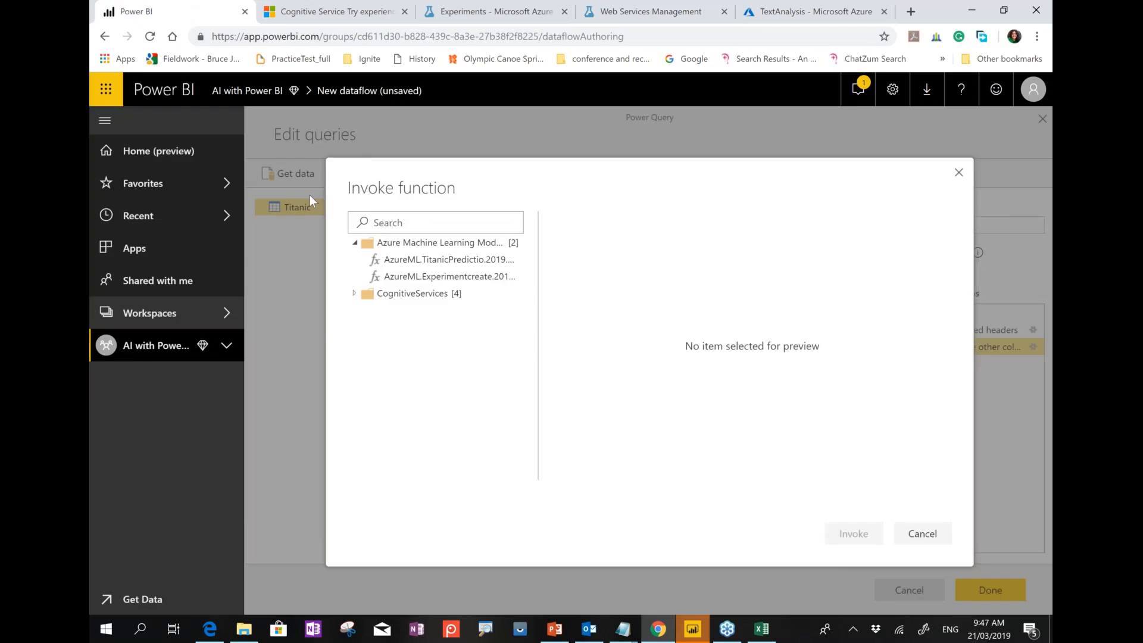
pyautogui.click(486, 258)
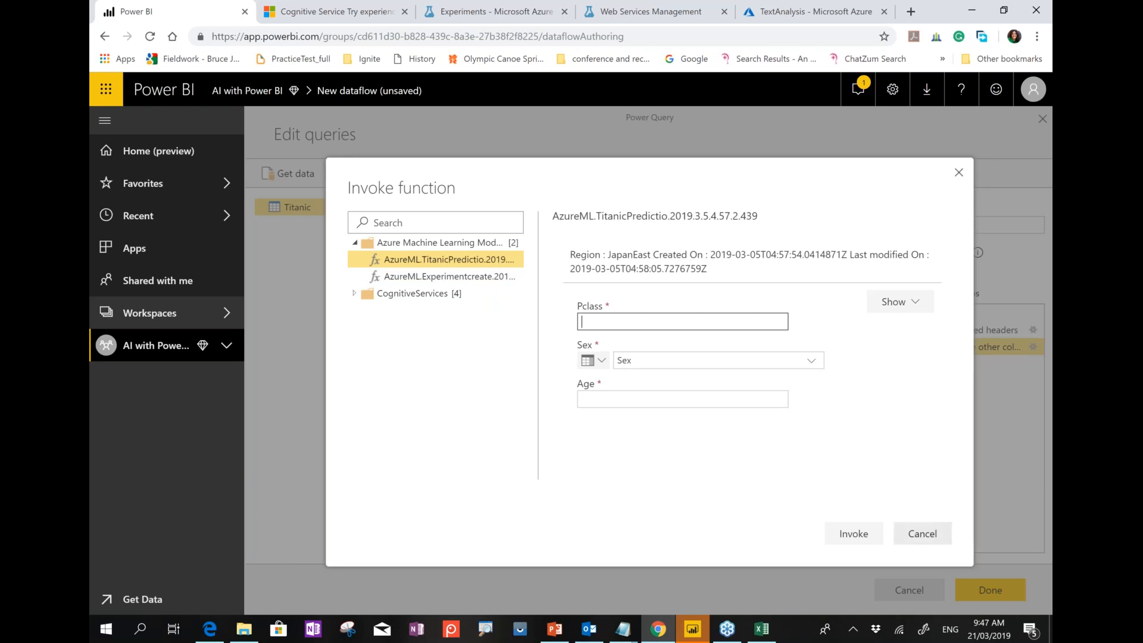
pyautogui.click(922, 533)
pyautogui.click(575, 228)
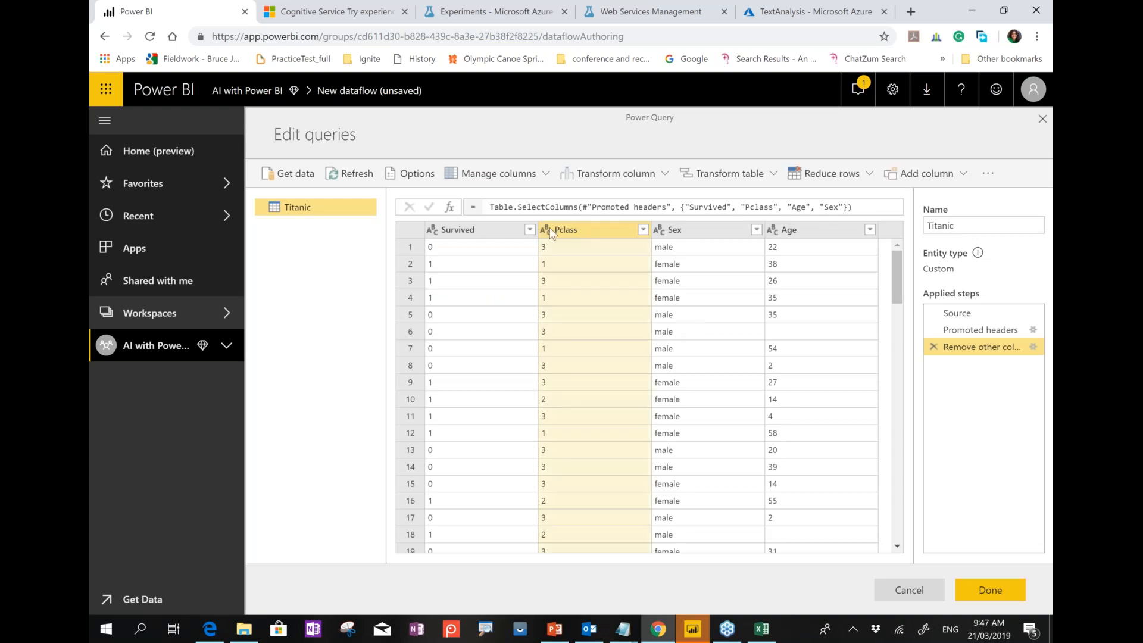
# Change Pclass and Age to Whole number and remove the Survived column.
pyautogui.click(546, 229)
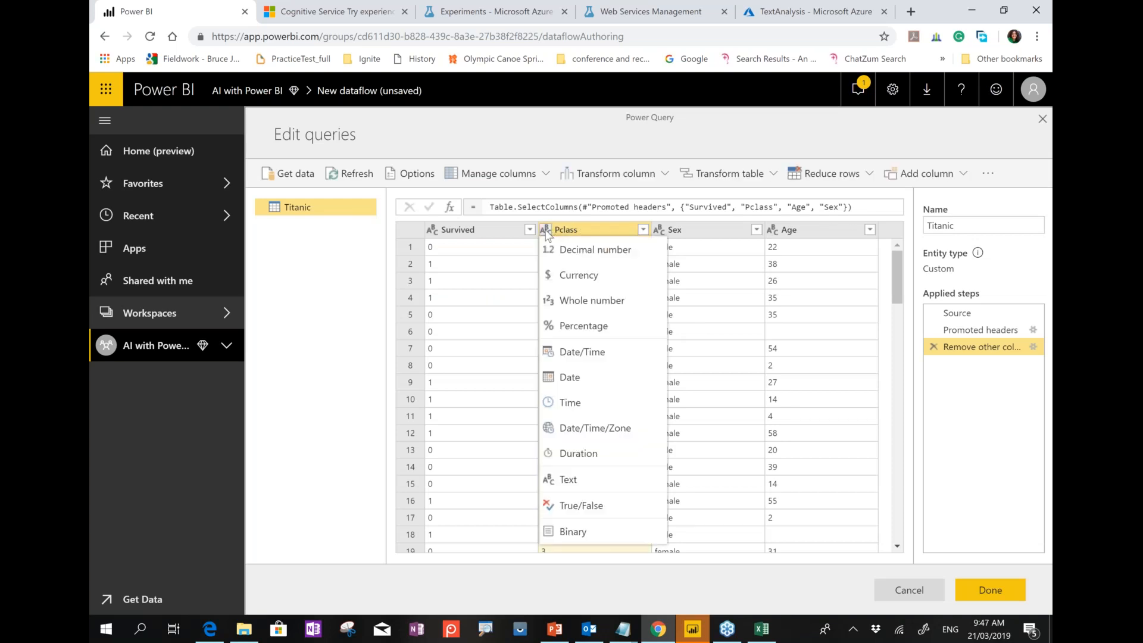
pyautogui.click(611, 305)
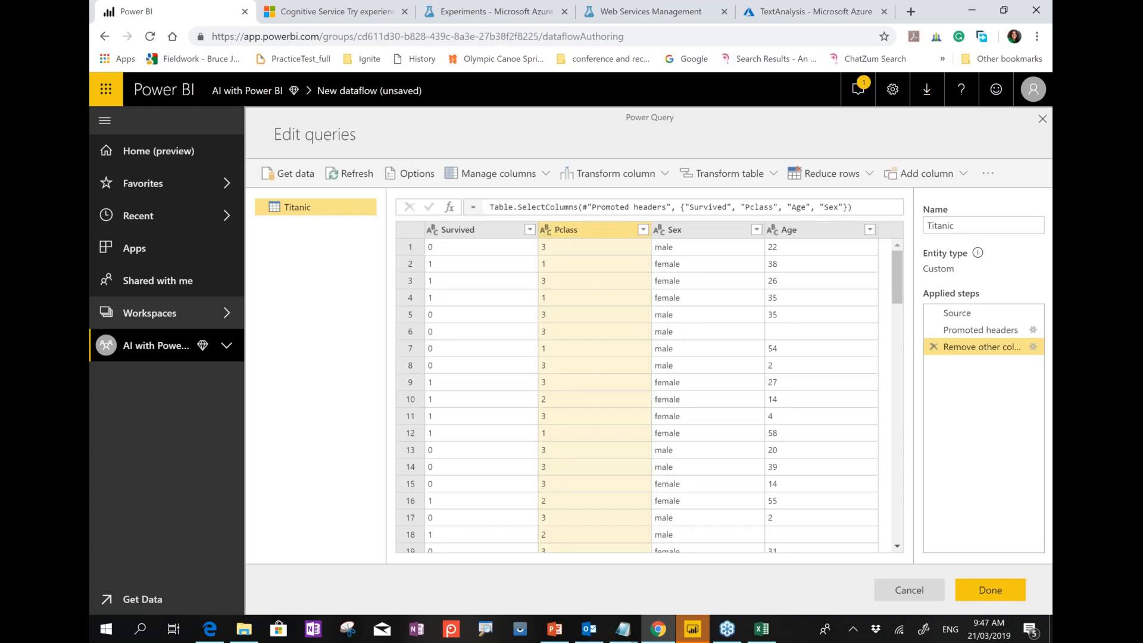
pyautogui.rightClick(483, 233)
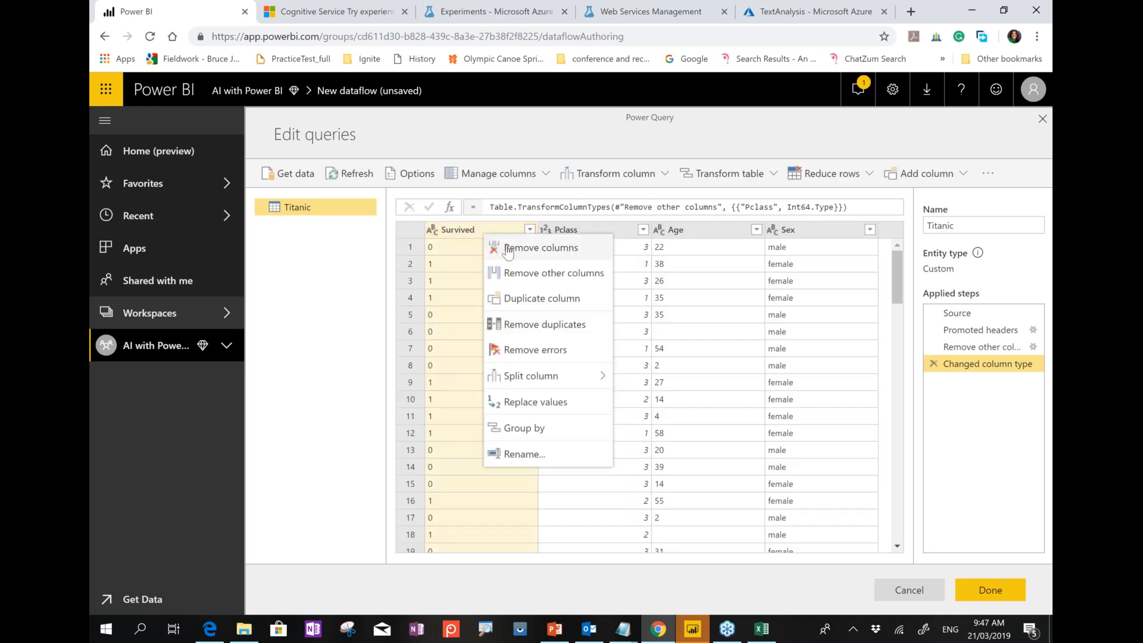
pyautogui.click(507, 249)
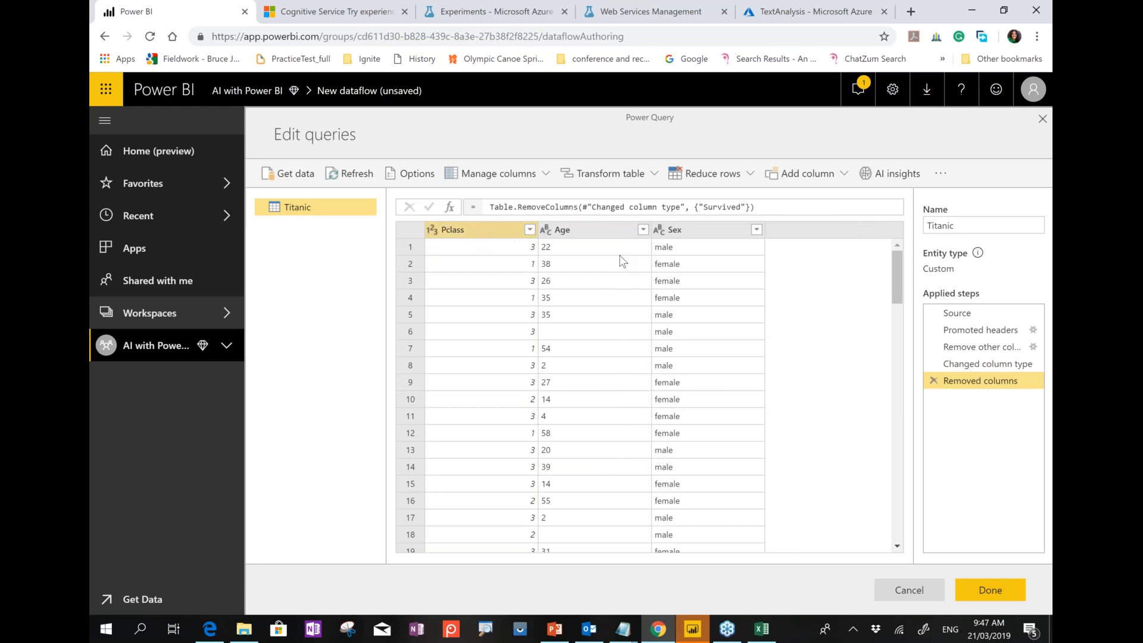
pyautogui.click(544, 228)
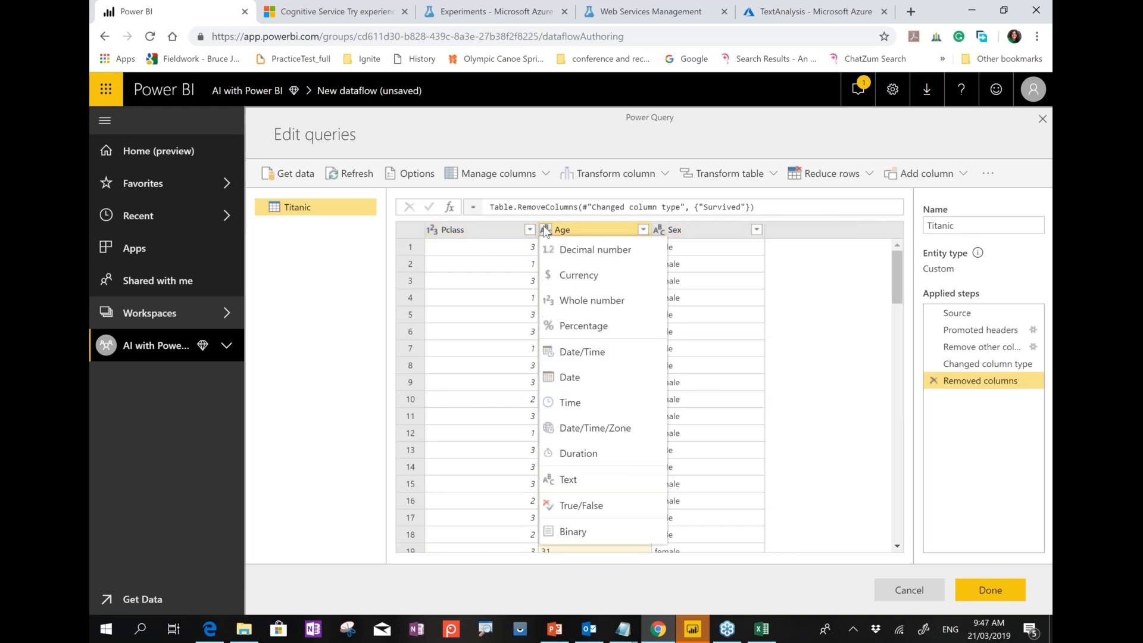
pyautogui.click(583, 304)
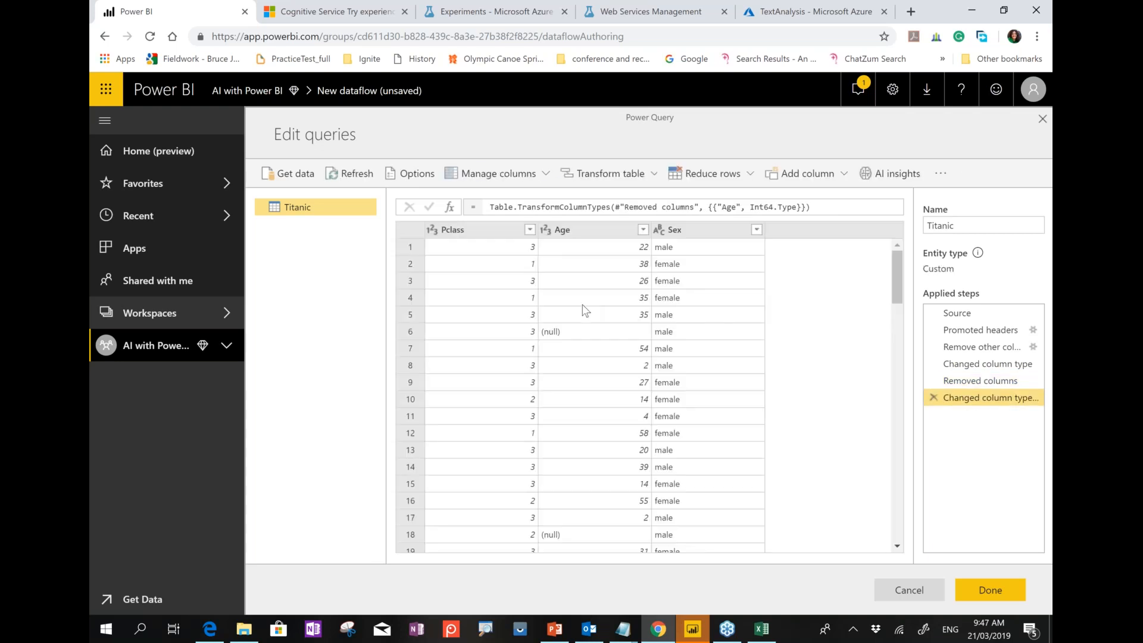
pyautogui.click(875, 173)
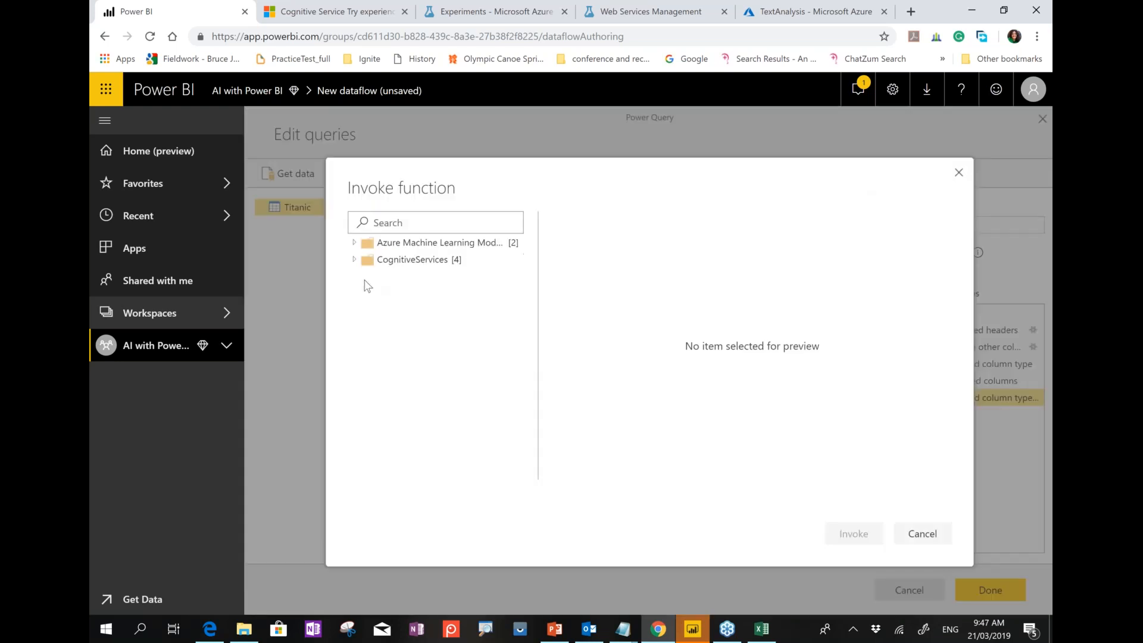
# Invoke AzureML.TitanicPrediction on the Titanic rows with Pclass, Sex and Age as inputs.
pyautogui.click(354, 243)
pyautogui.click(416, 260)
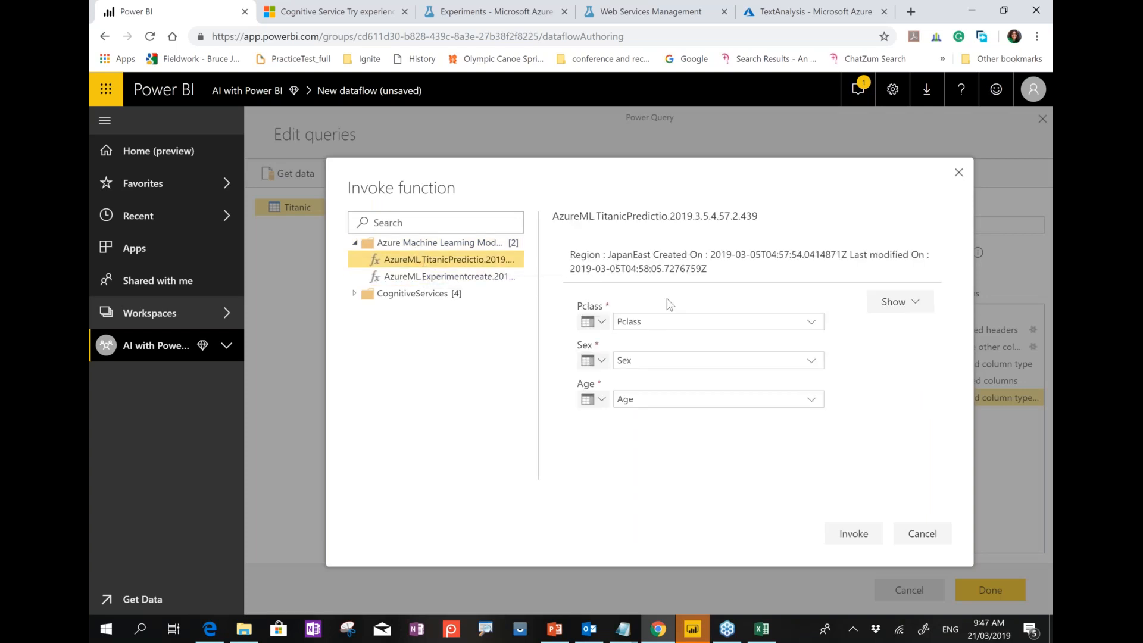
pyautogui.click(854, 534)
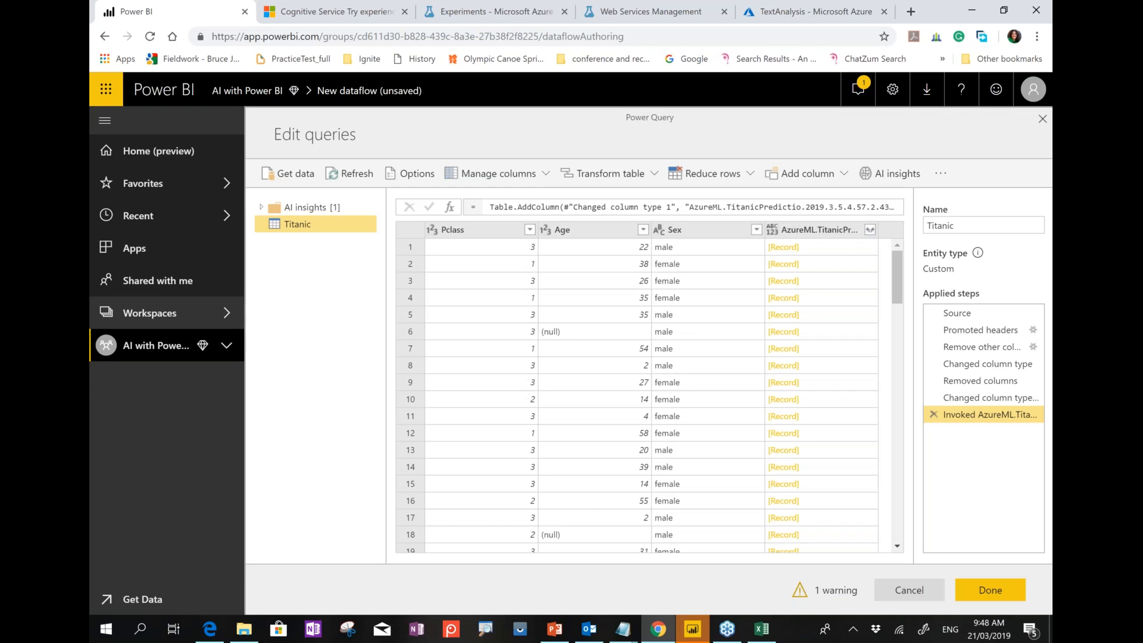
# Expand the prediction record into label and probability columns, then delete the Expanded step.
pyautogui.click(870, 232)
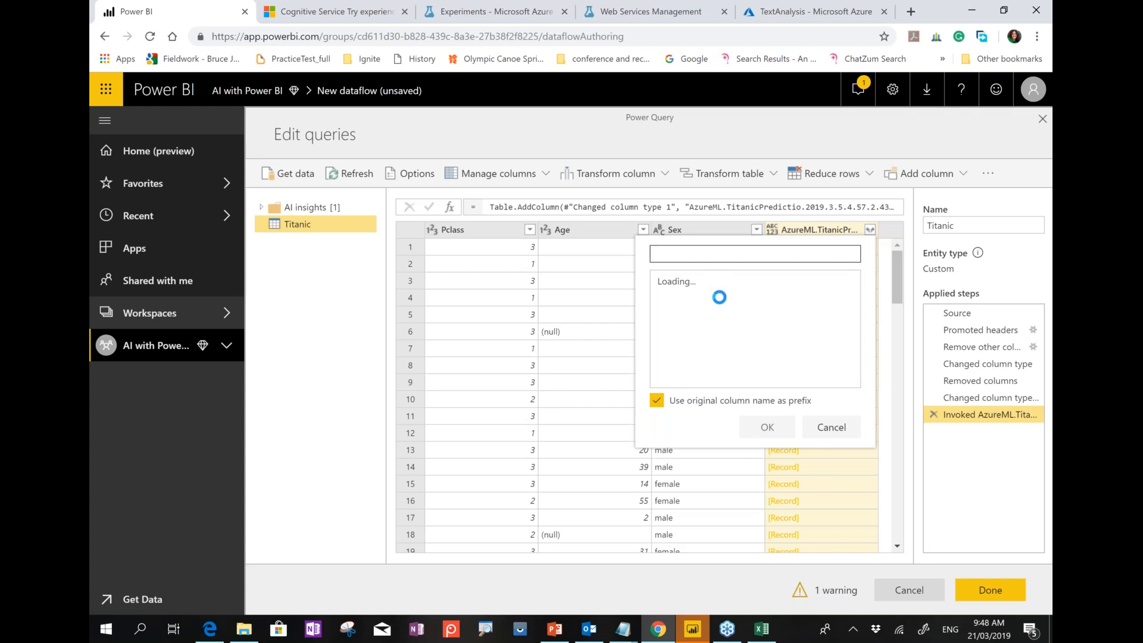
pyautogui.click(767, 427)
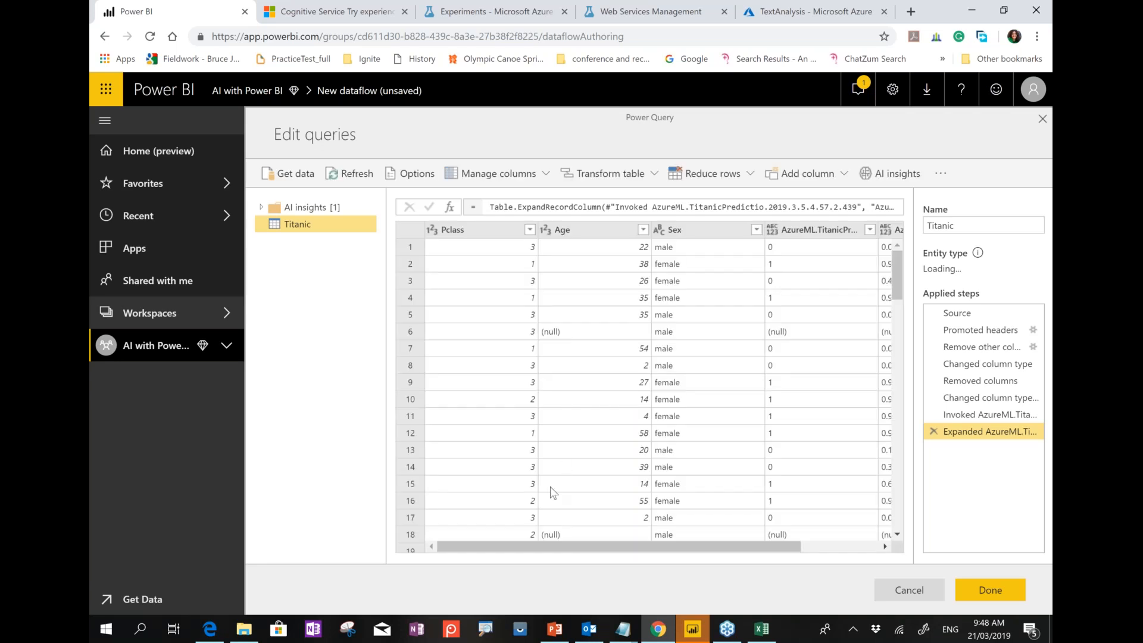
pyautogui.moveTo(613, 543); pyautogui.dragTo(786, 556)
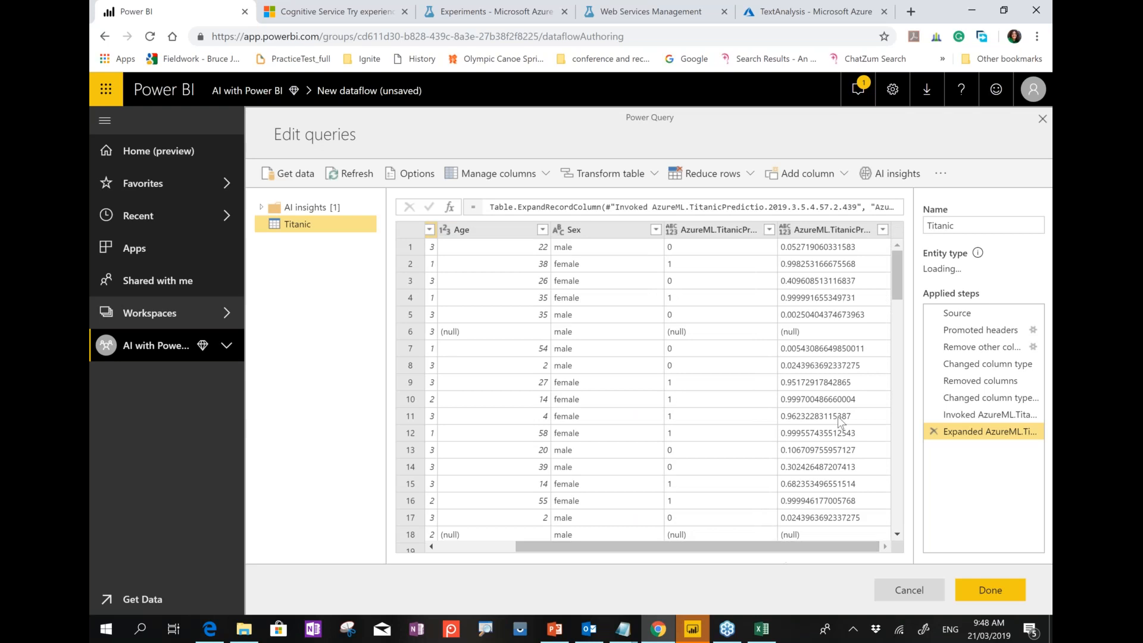
pyautogui.click(931, 432)
# Delete the Invoked, Age type change and Removed columns steps, then finish with Done.
pyautogui.click(932, 415)
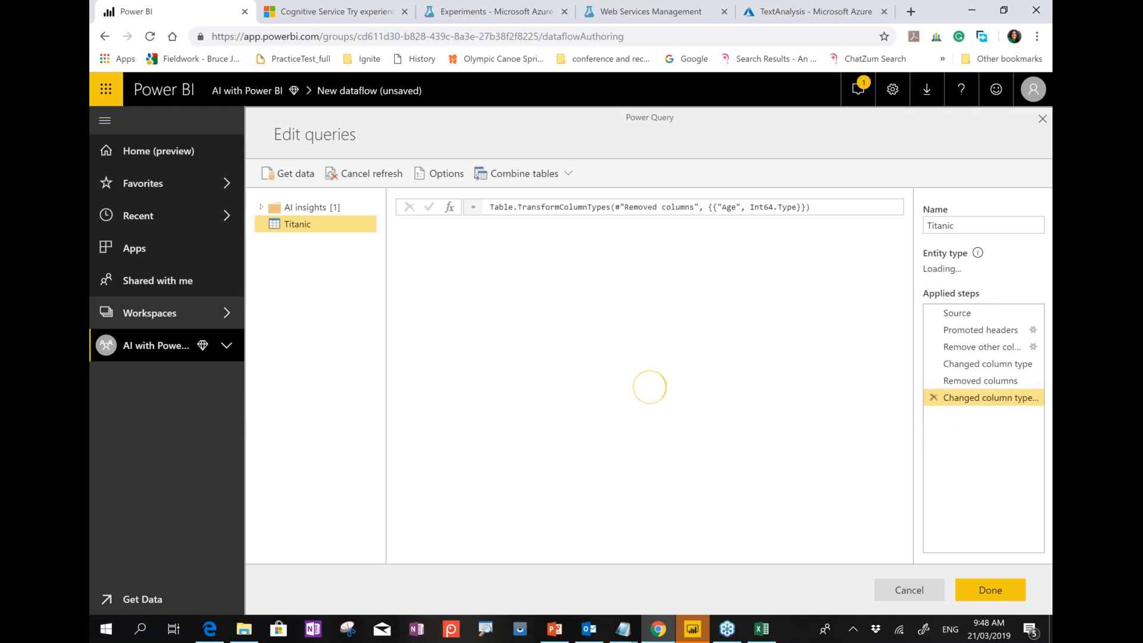
pyautogui.click(934, 401)
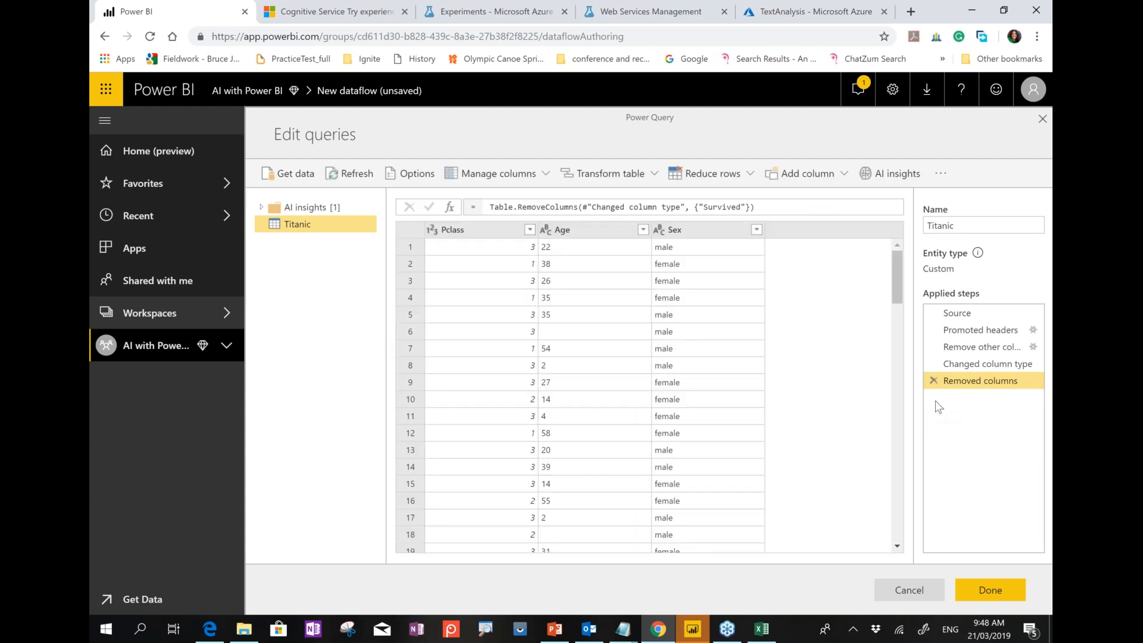
pyautogui.click(934, 380)
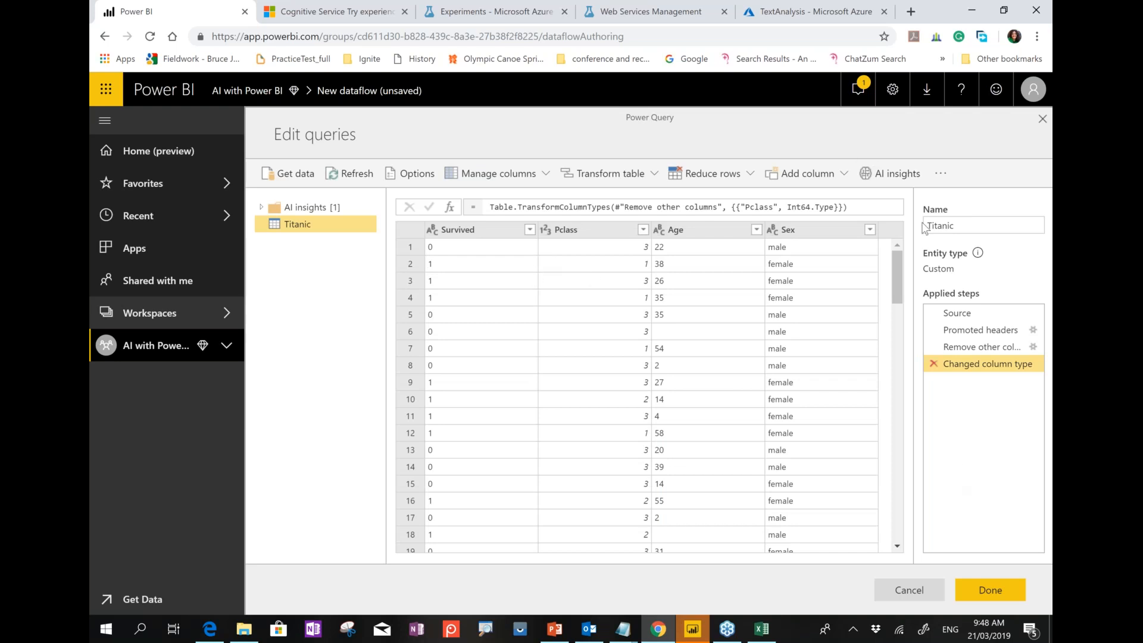
pyautogui.click(989, 597)
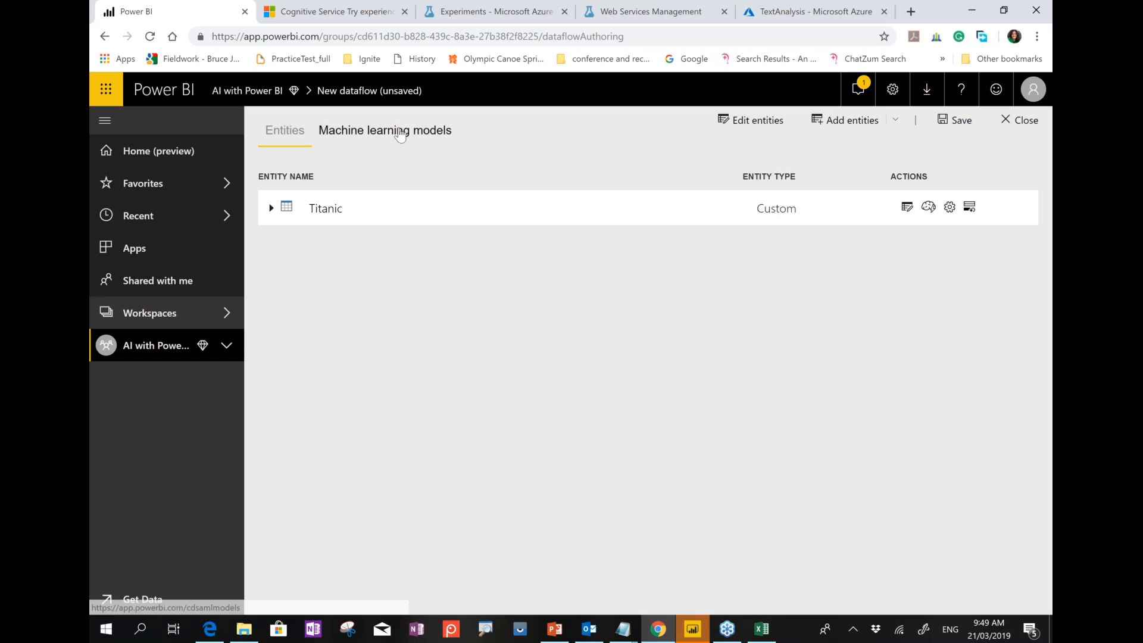
# Save the dataflow as 'Titanic' and refresh its data.
pyautogui.click(401, 134)
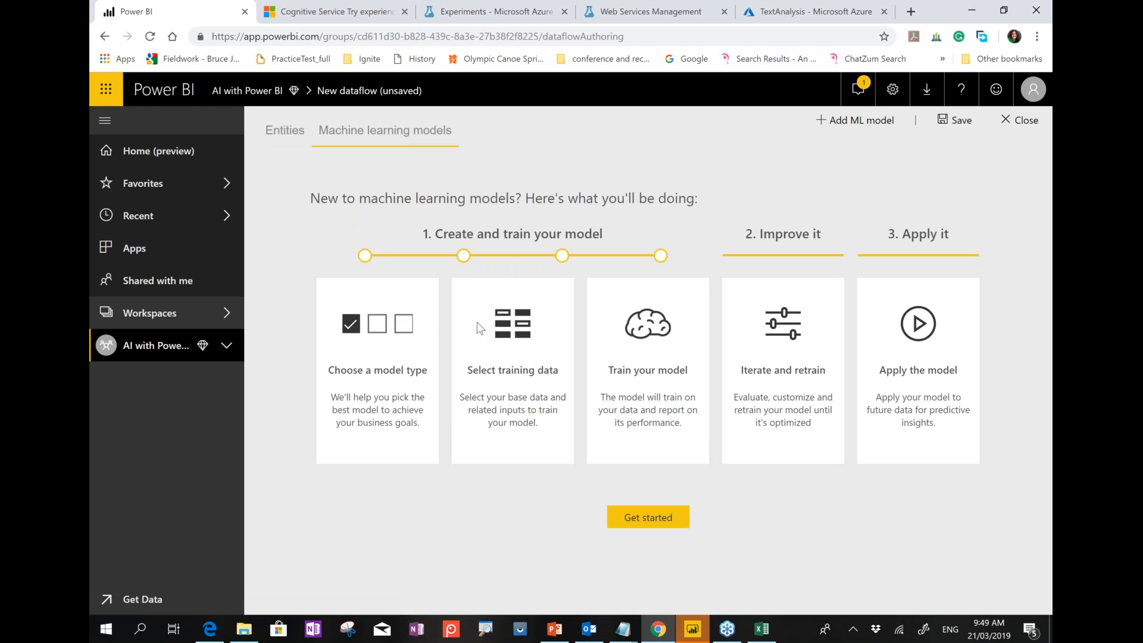
pyautogui.click(835, 122)
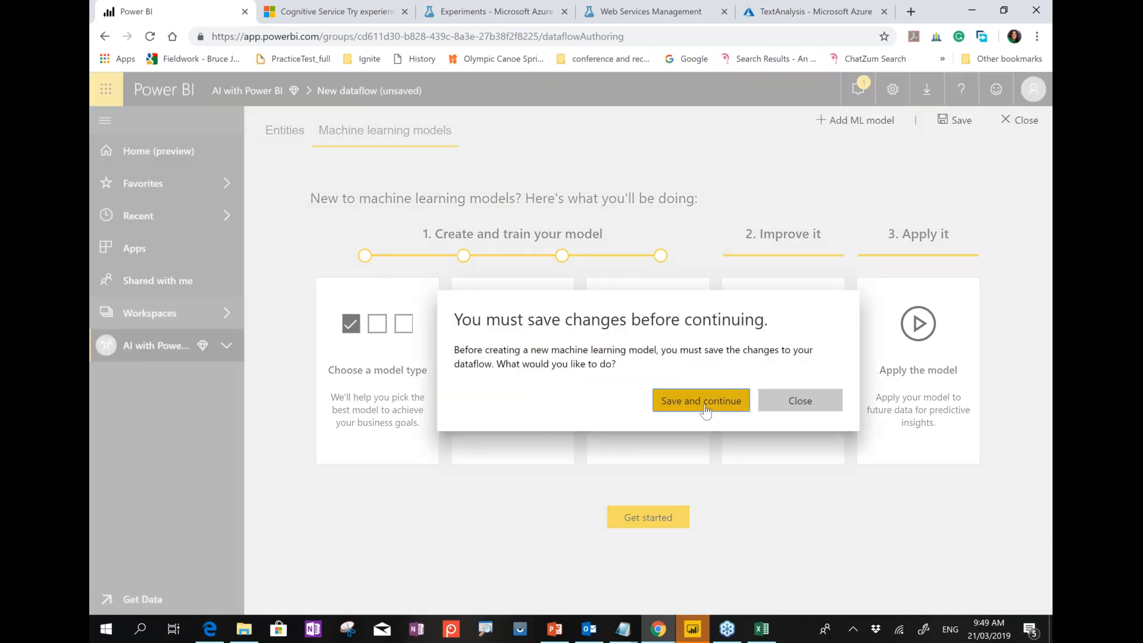
pyautogui.click(706, 411)
pyautogui.write('Titanic')
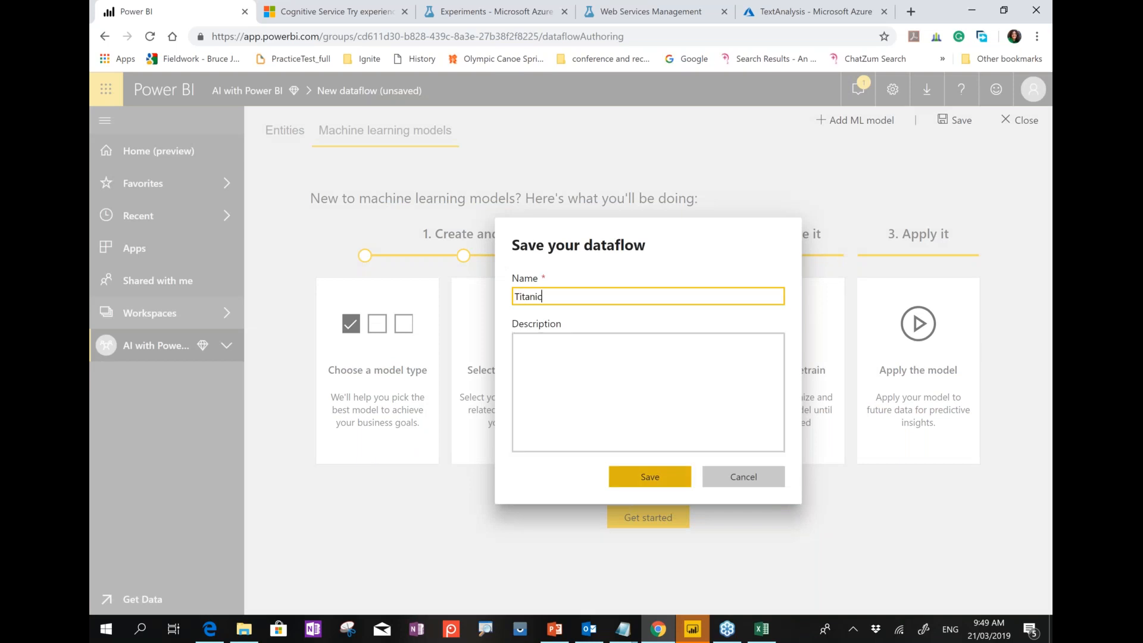
pyautogui.click(631, 477)
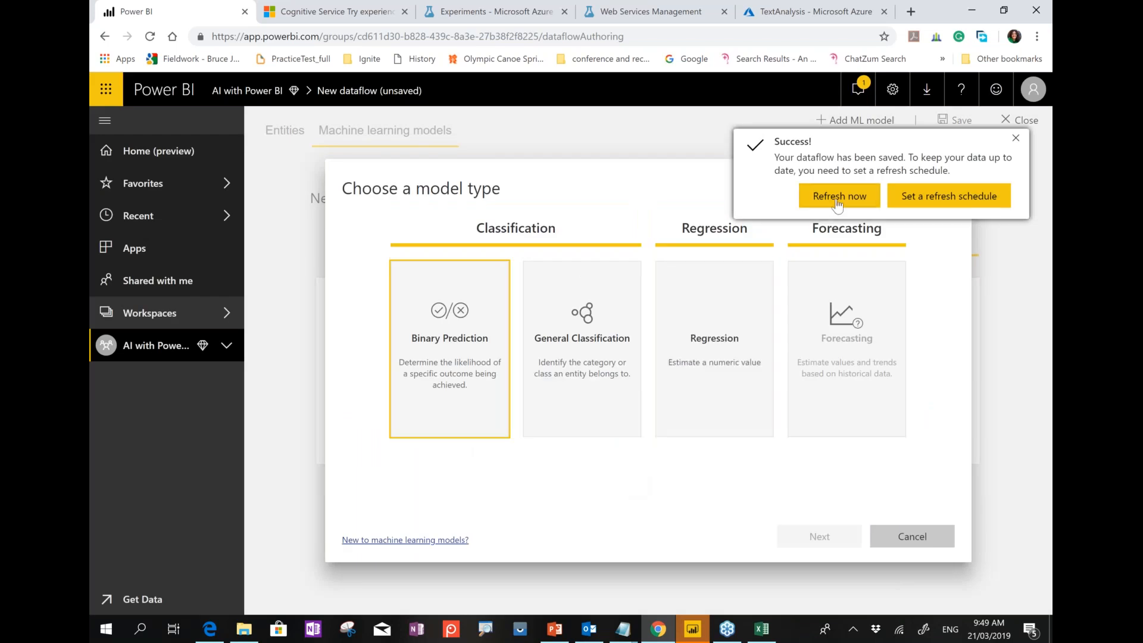
pyautogui.click(838, 202)
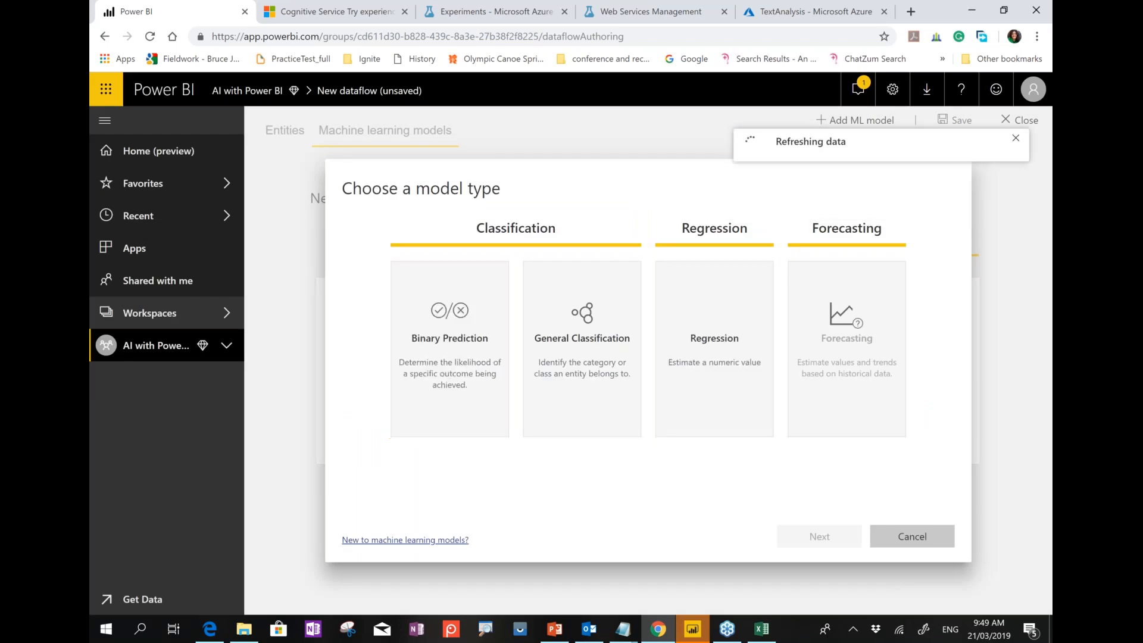
# Create a General Classification model 'Aimarathon' predicting Survived from Titanic, adding Age and Sex inputs.
pyautogui.click(612, 325)
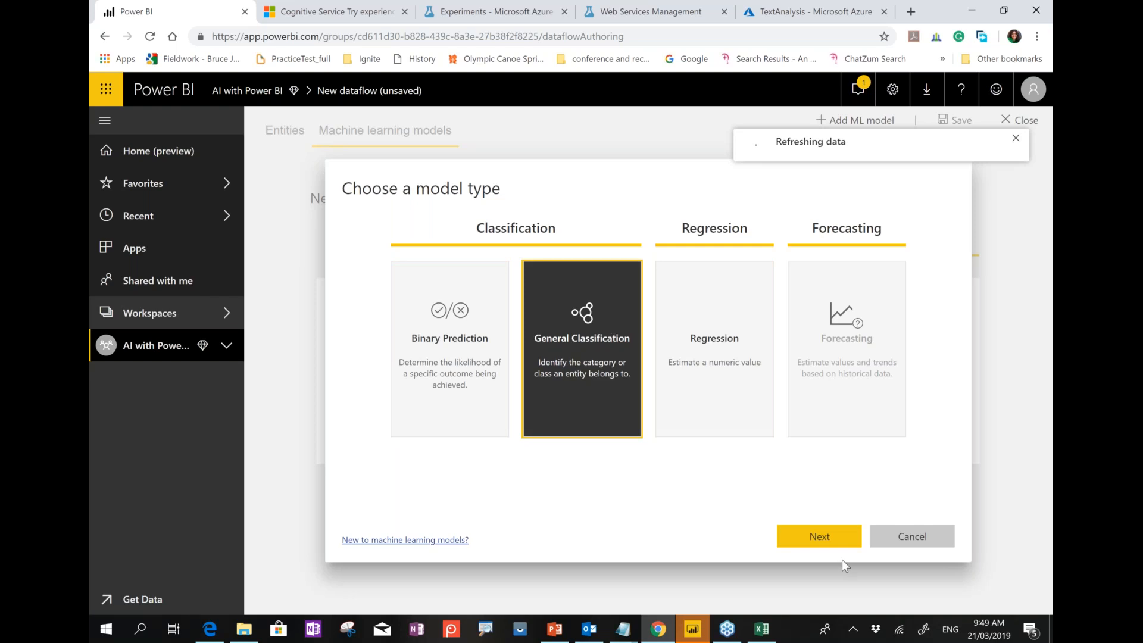
pyautogui.click(827, 537)
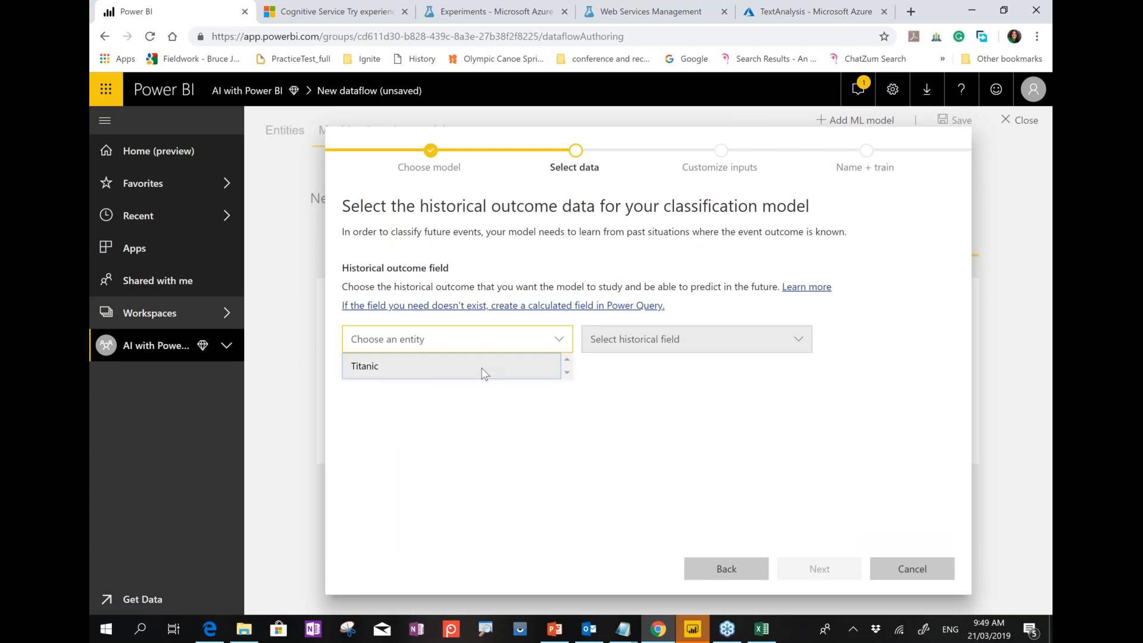
pyautogui.click(485, 365)
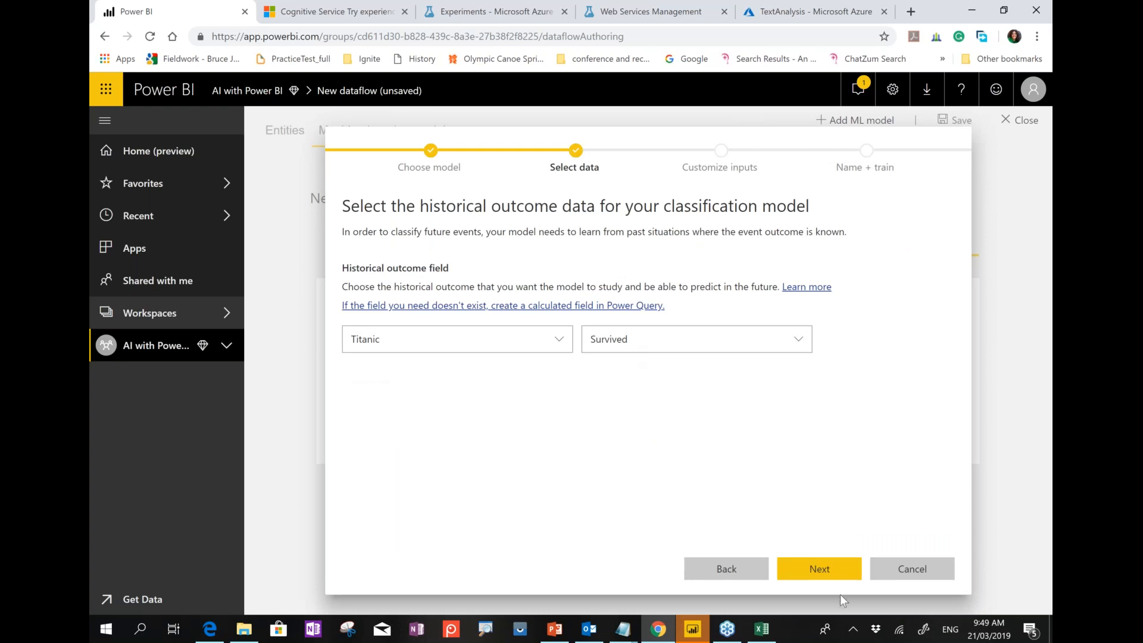
pyautogui.click(839, 572)
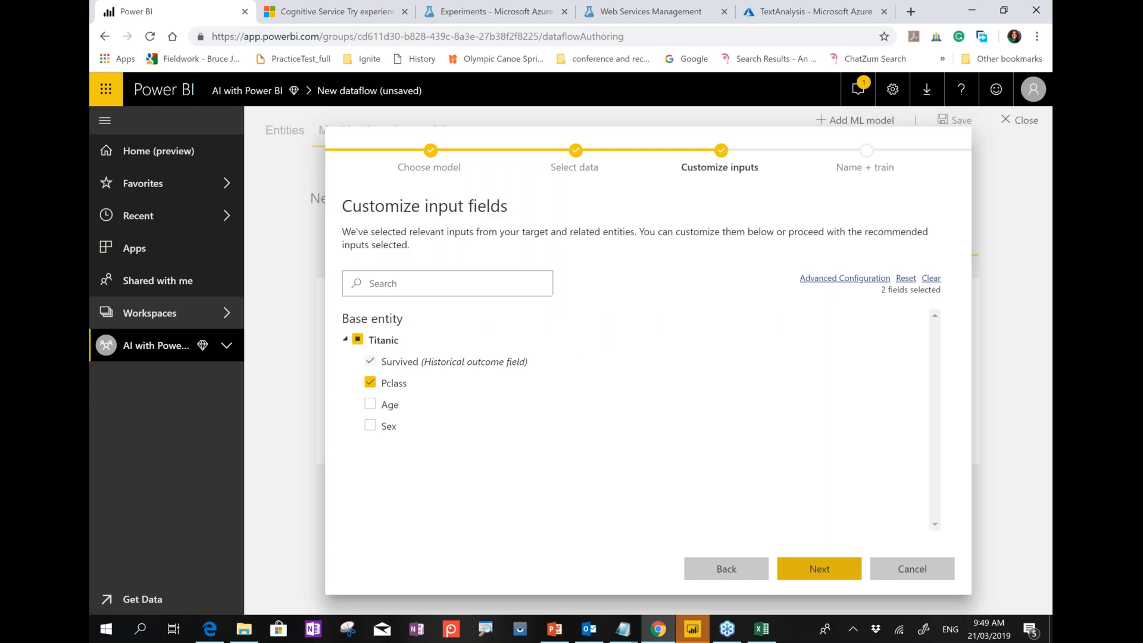
pyautogui.click(370, 404)
pyautogui.click(370, 425)
pyautogui.click(819, 569)
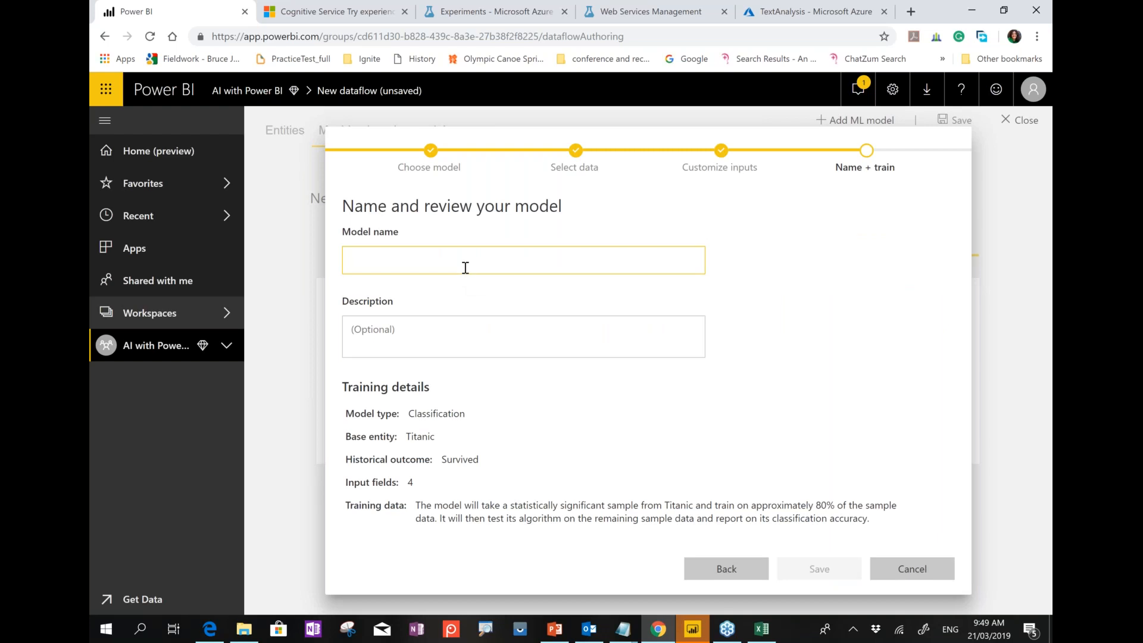
pyautogui.write('Aimarathon')
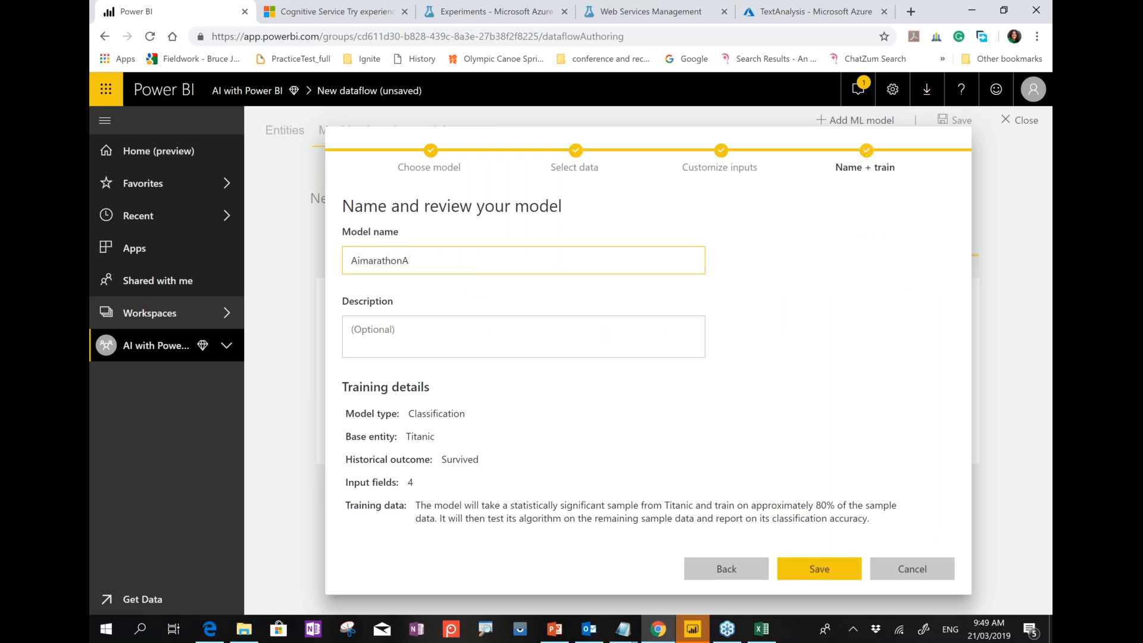
pyautogui.click(833, 572)
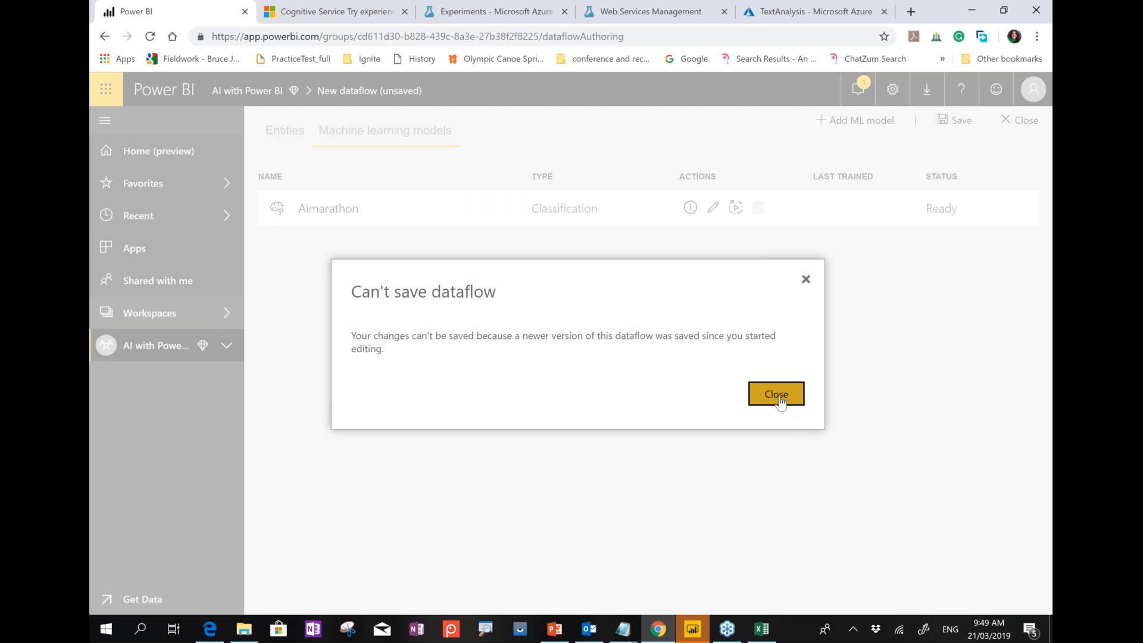
# Dismiss the can't-save error, check entities and models, and close the dataflow without saving.
pyautogui.click(776, 394)
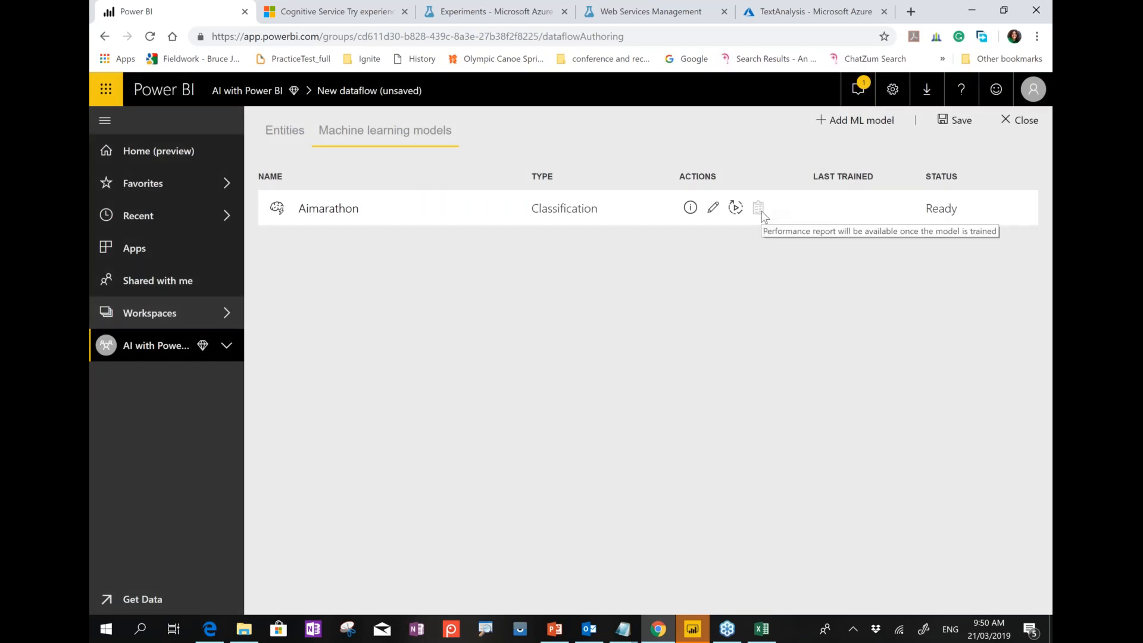
pyautogui.click(303, 136)
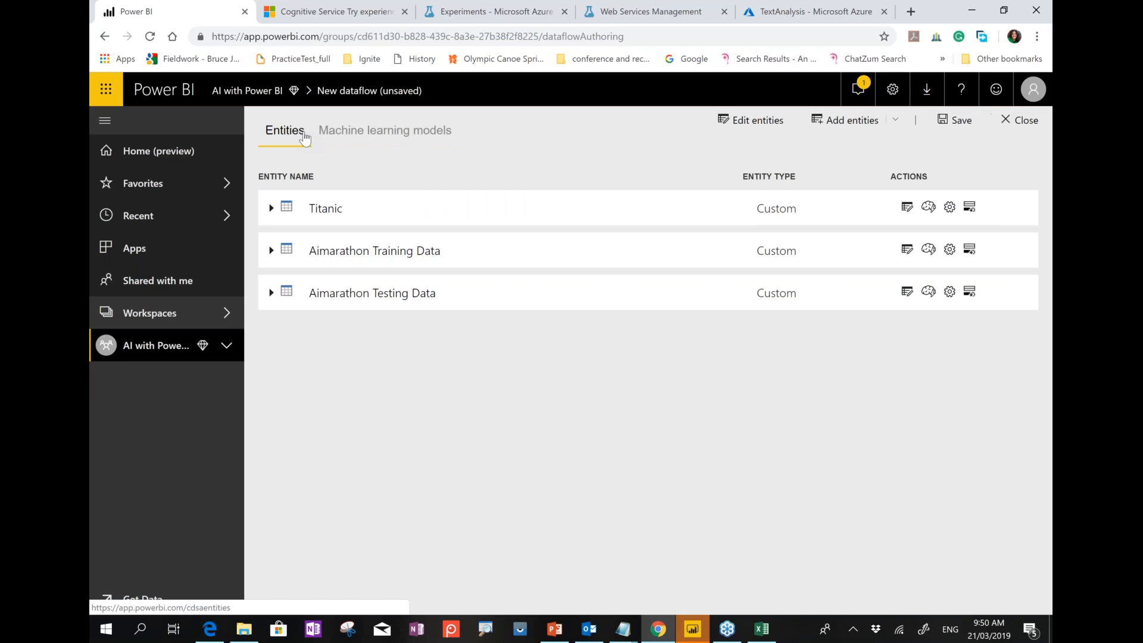
pyautogui.click(339, 136)
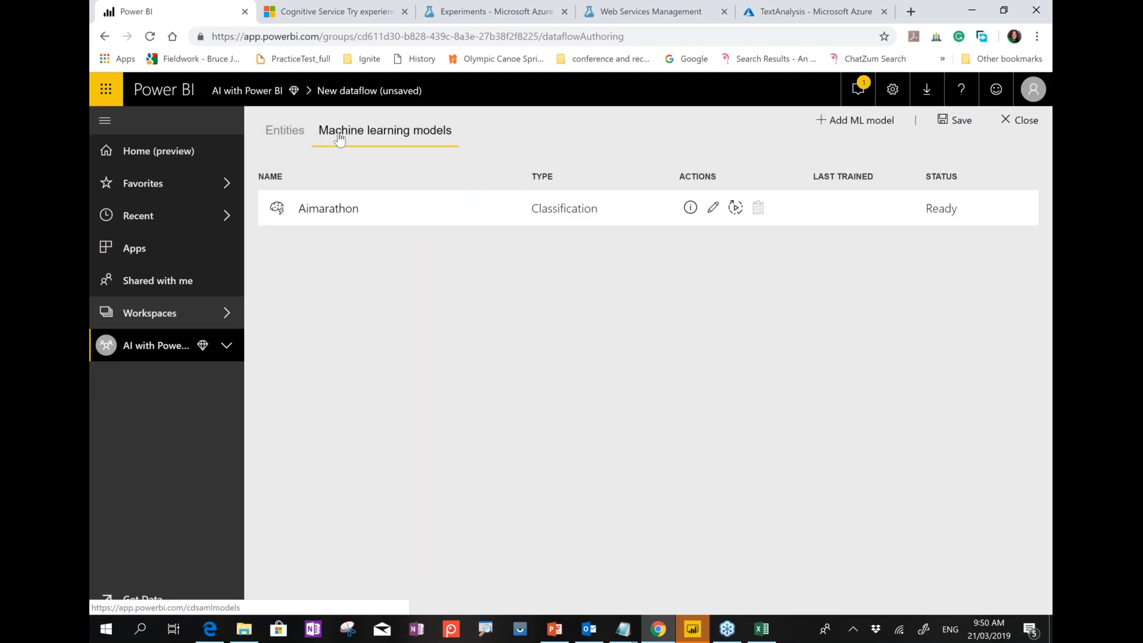
pyautogui.click(1002, 124)
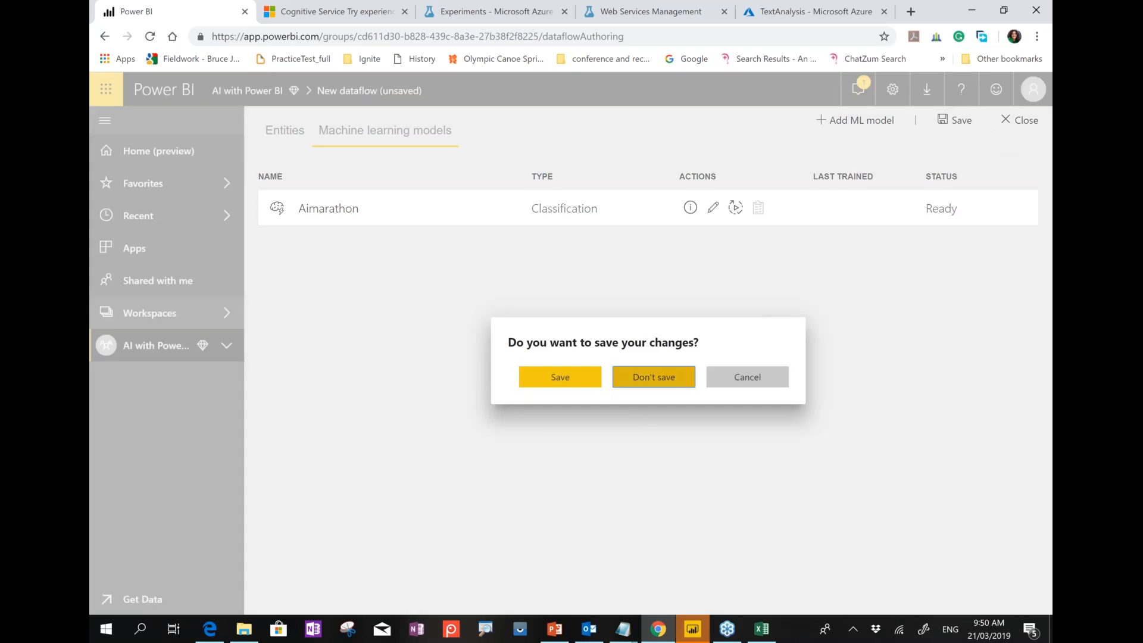
pyautogui.click(645, 378)
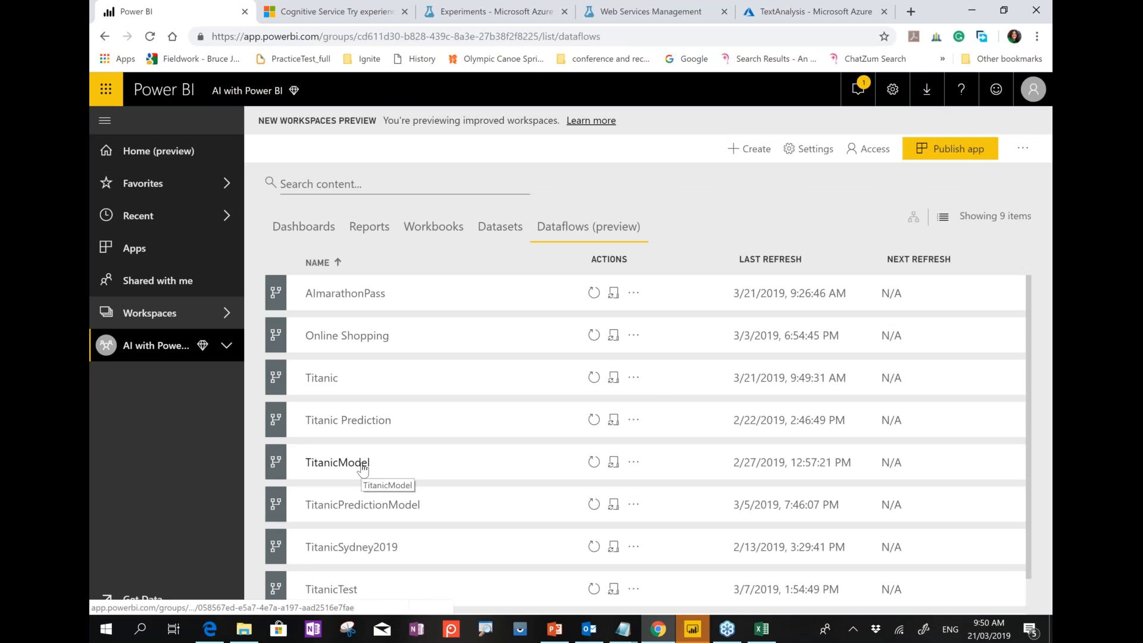
# Open the TitanicPredictionModel dataflow and view TitanicModelPrediction's accuracy report from its models list.
pyautogui.scroll(-1, 401, 506)
pyautogui.scroll(-1, 402, 511)
pyautogui.click(401, 470)
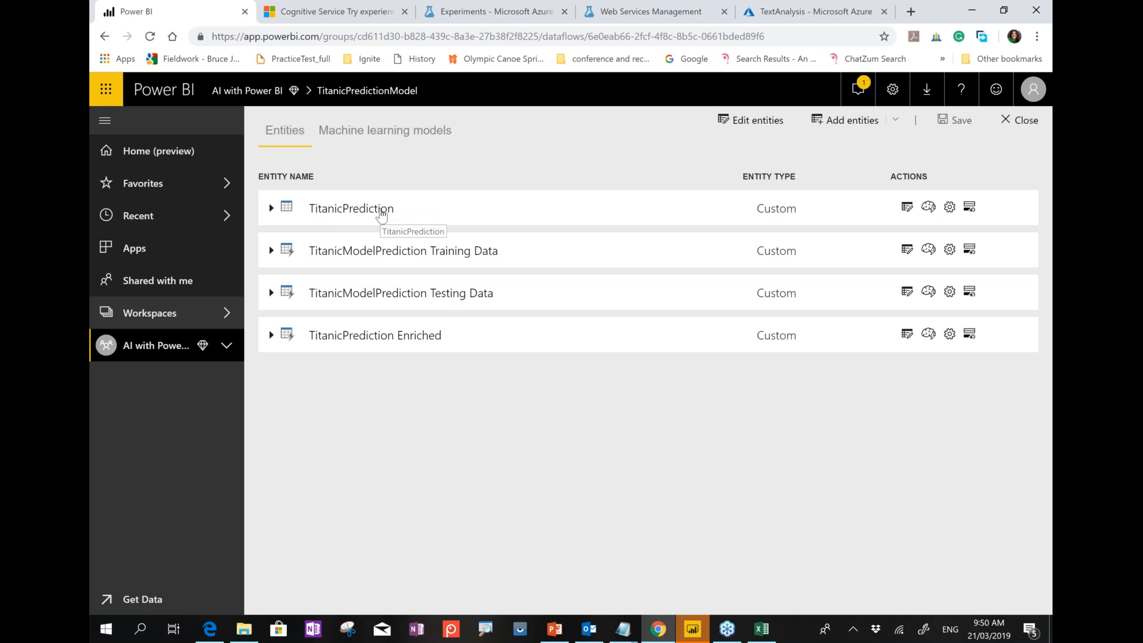
pyautogui.click(381, 212)
pyautogui.click(387, 131)
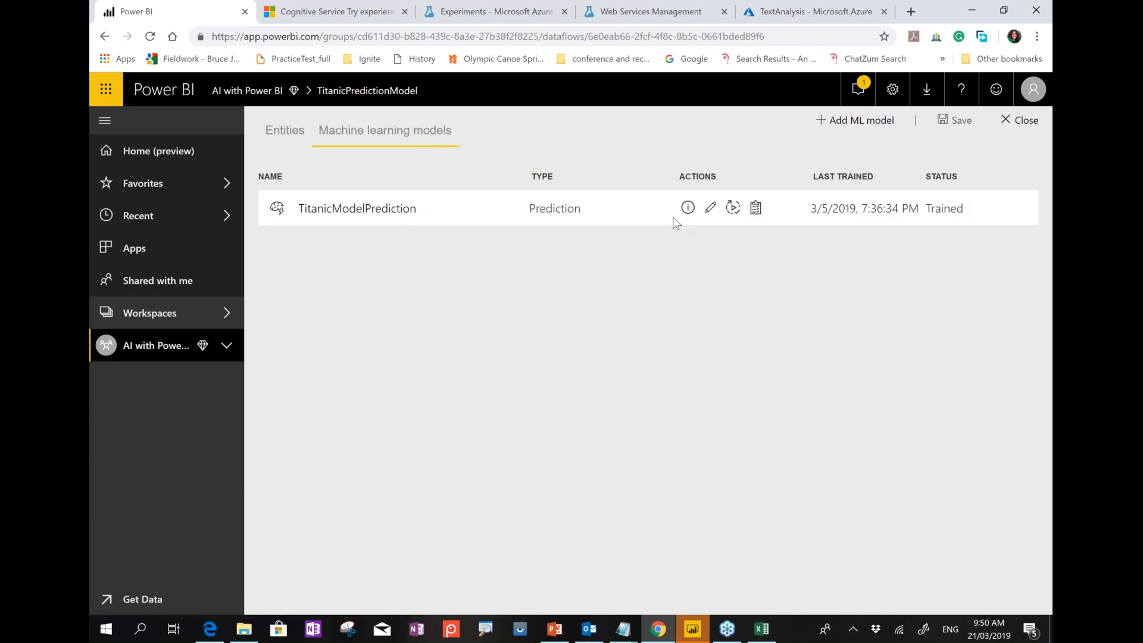
pyautogui.click(755, 208)
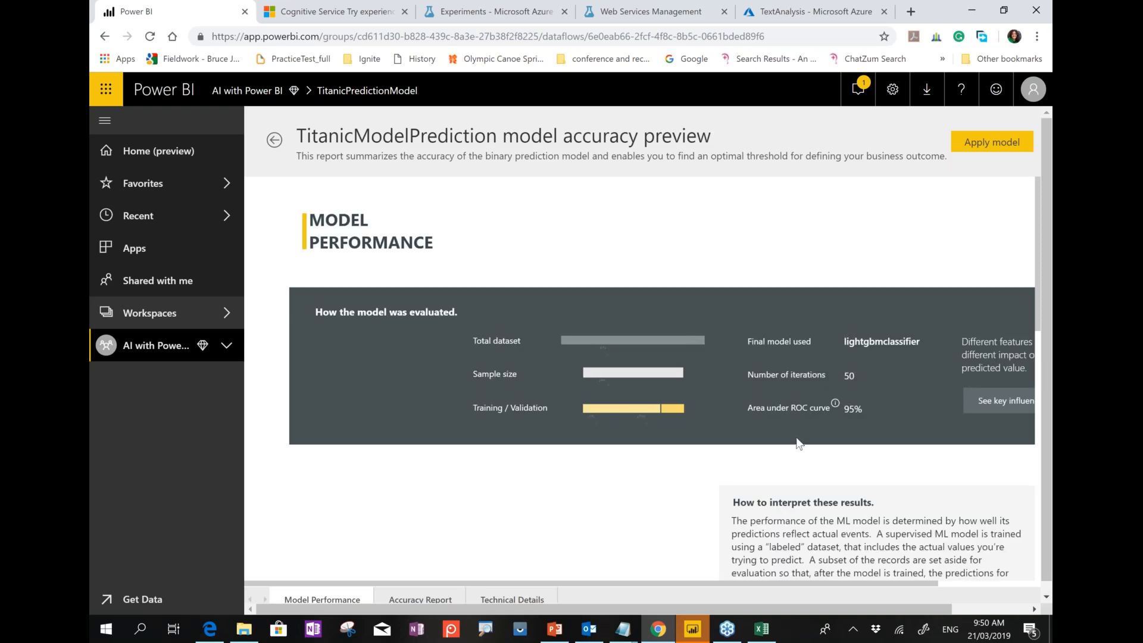
# Scroll through the accuracy report, then open and cancel the Apply model settings.
pyautogui.scroll(-3, 798, 444)
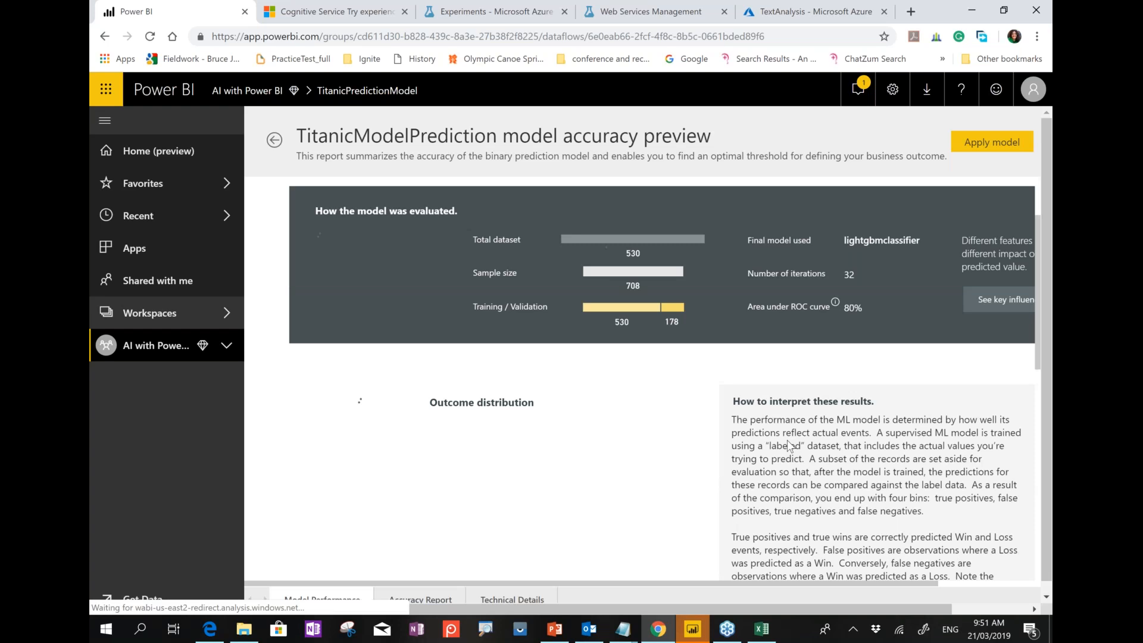
pyautogui.scroll(3, 789, 444)
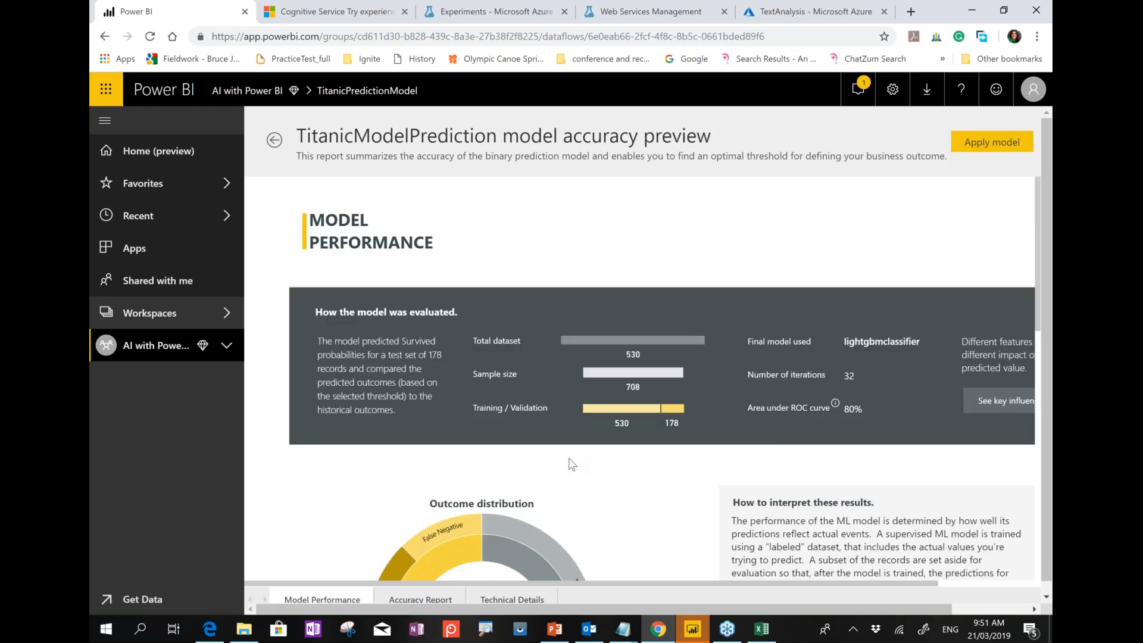
pyautogui.scroll(-1, 569, 458)
pyautogui.scroll(-6, 569, 458)
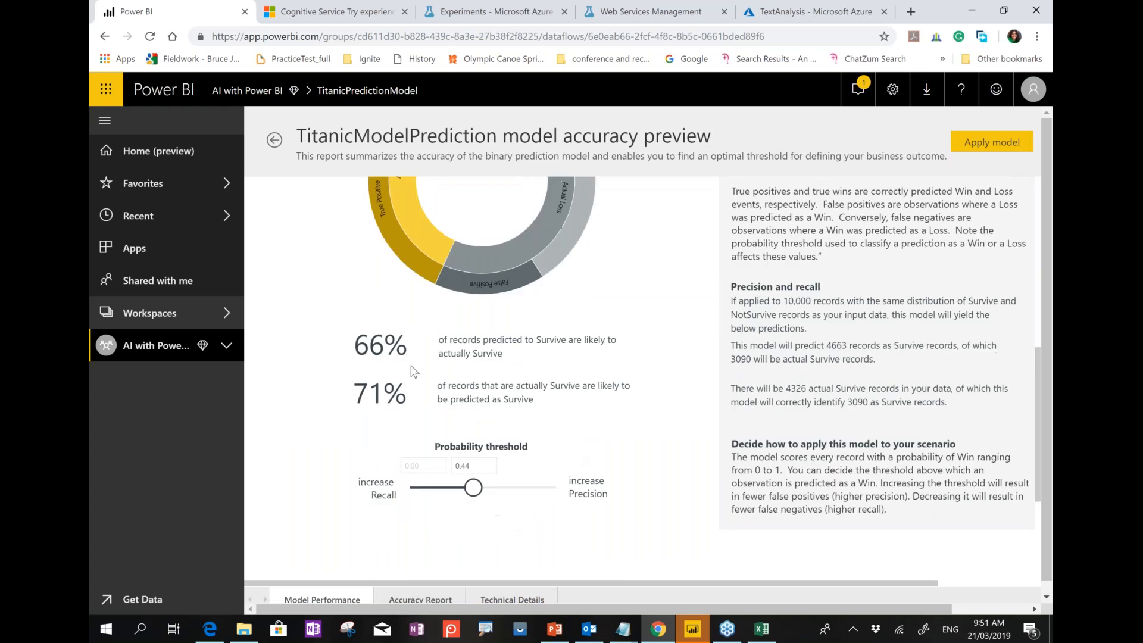
pyautogui.scroll(7, 432, 433)
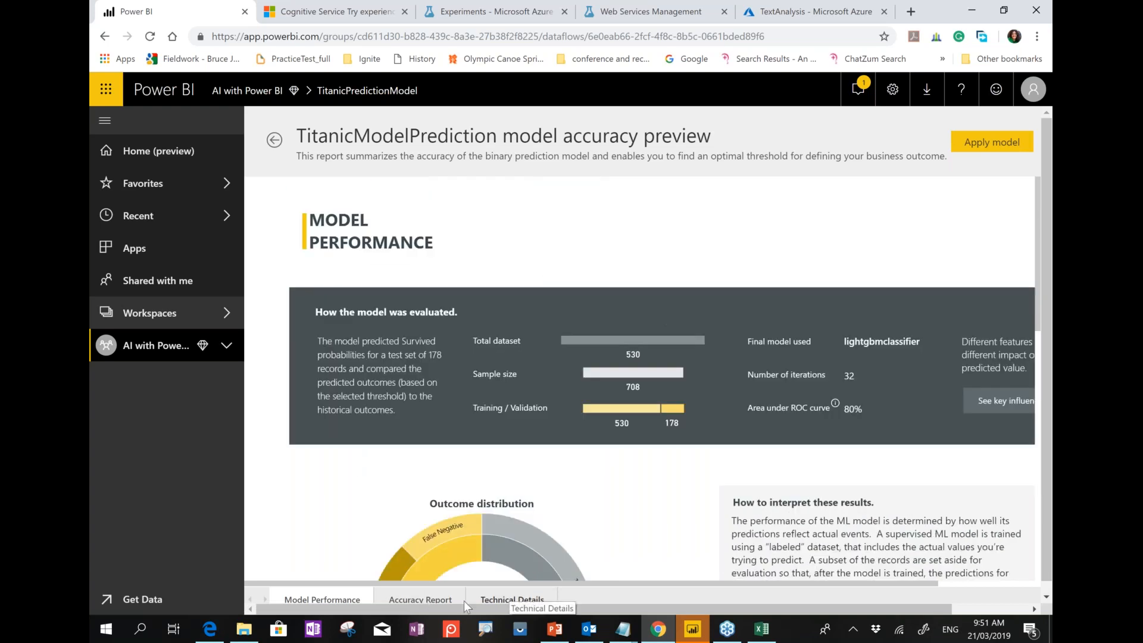
pyautogui.click(960, 142)
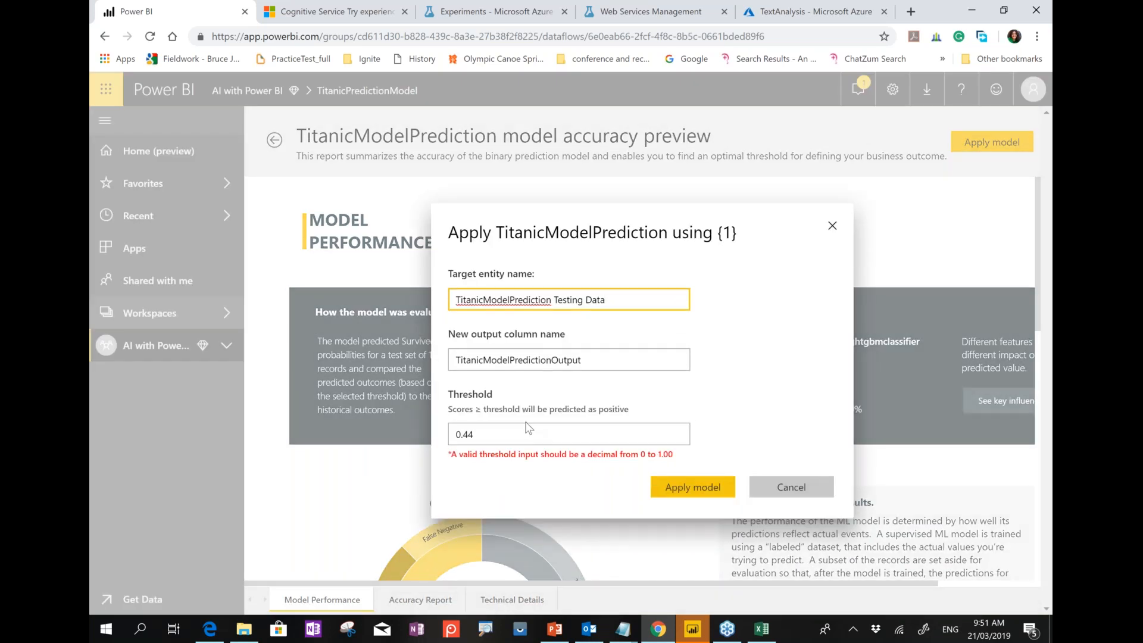
pyautogui.click(785, 486)
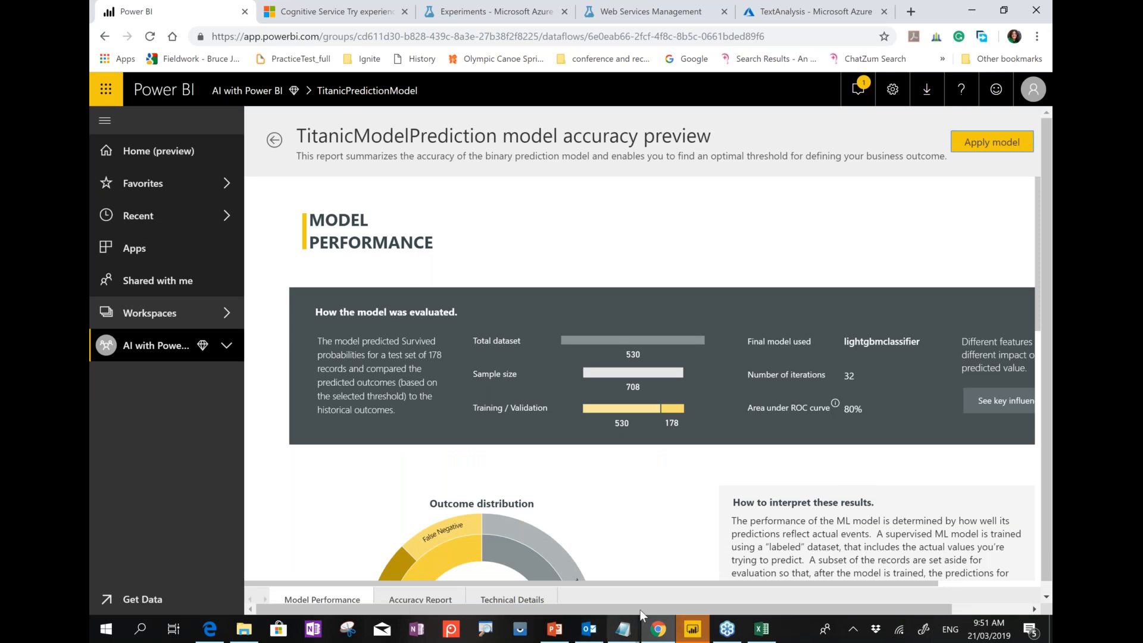
# Start the PowerPoint slide show and advance to the links and contact slide.
pyautogui.click(551, 631)
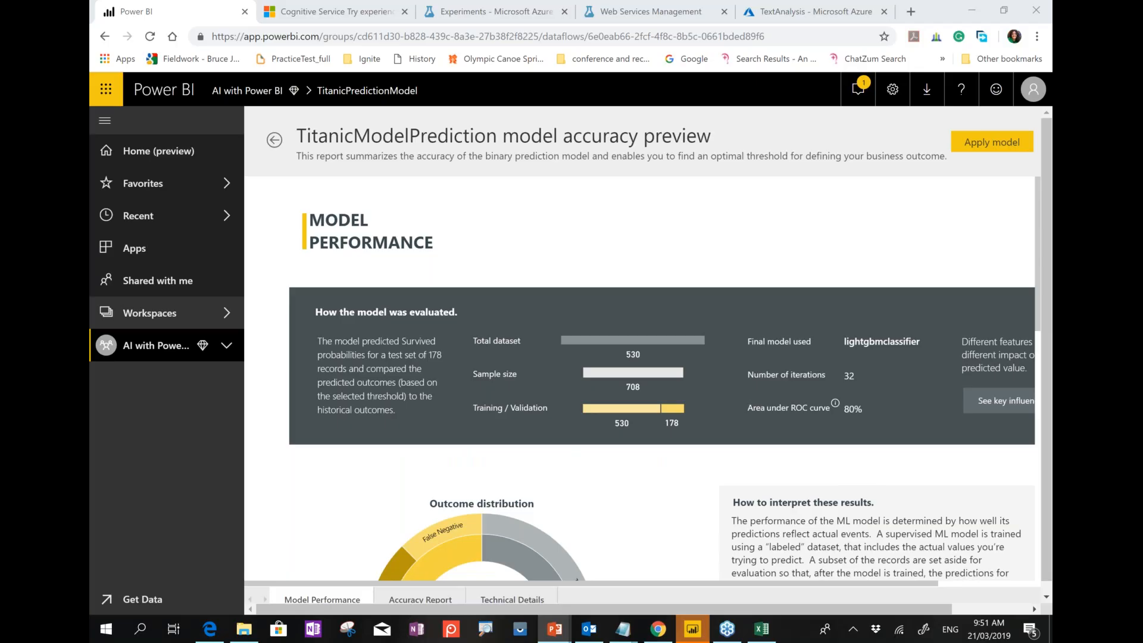
pyautogui.click(596, 563)
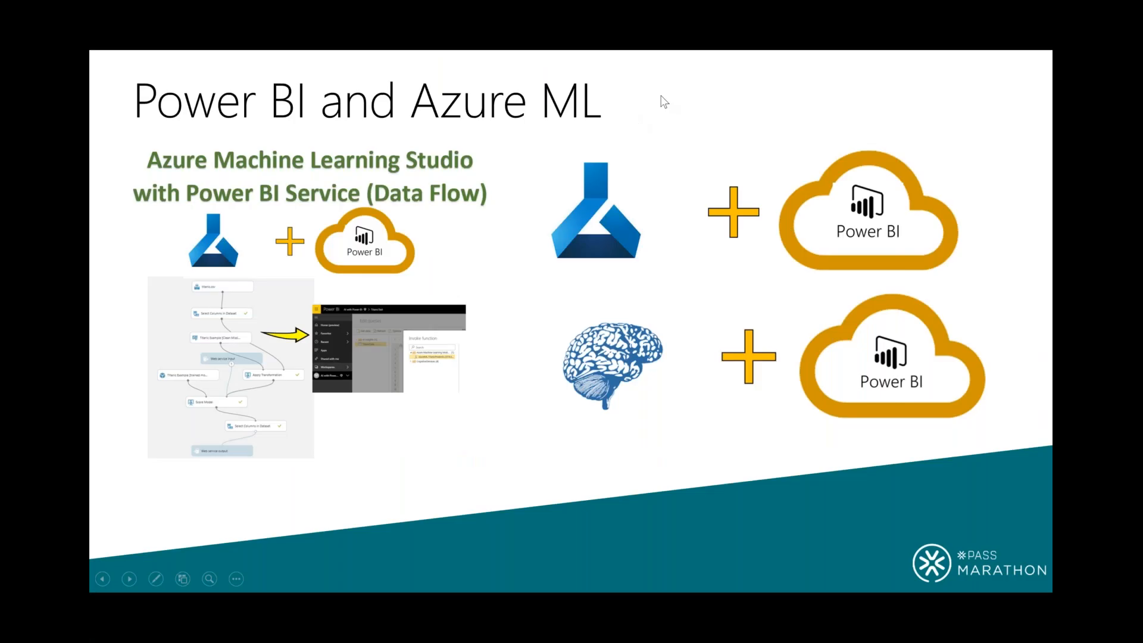
pyautogui.click(722, 80)
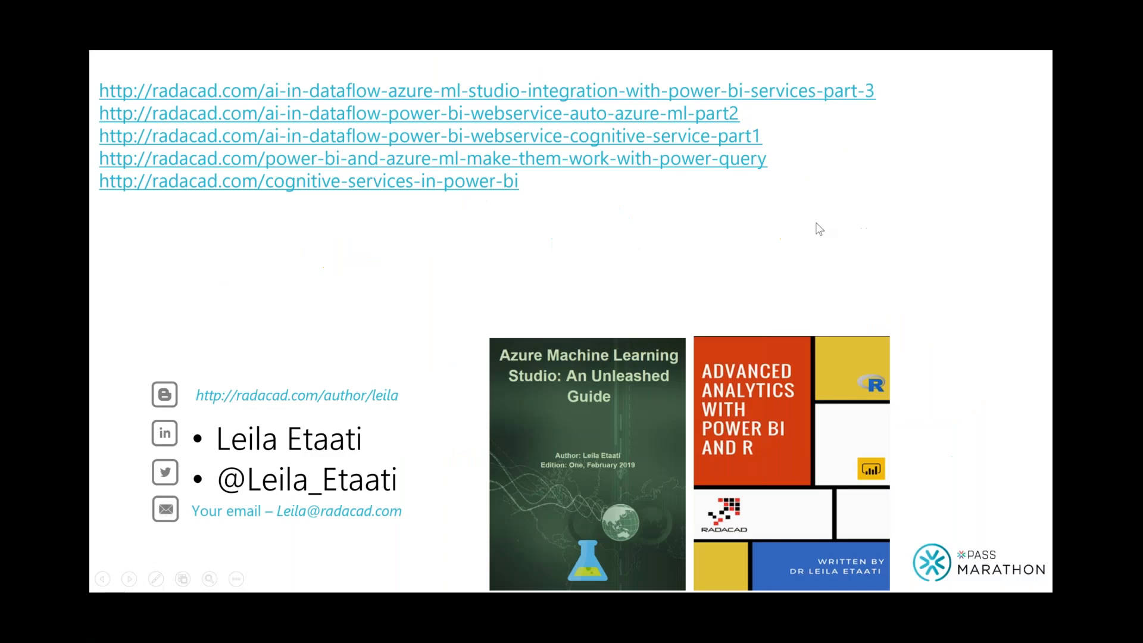